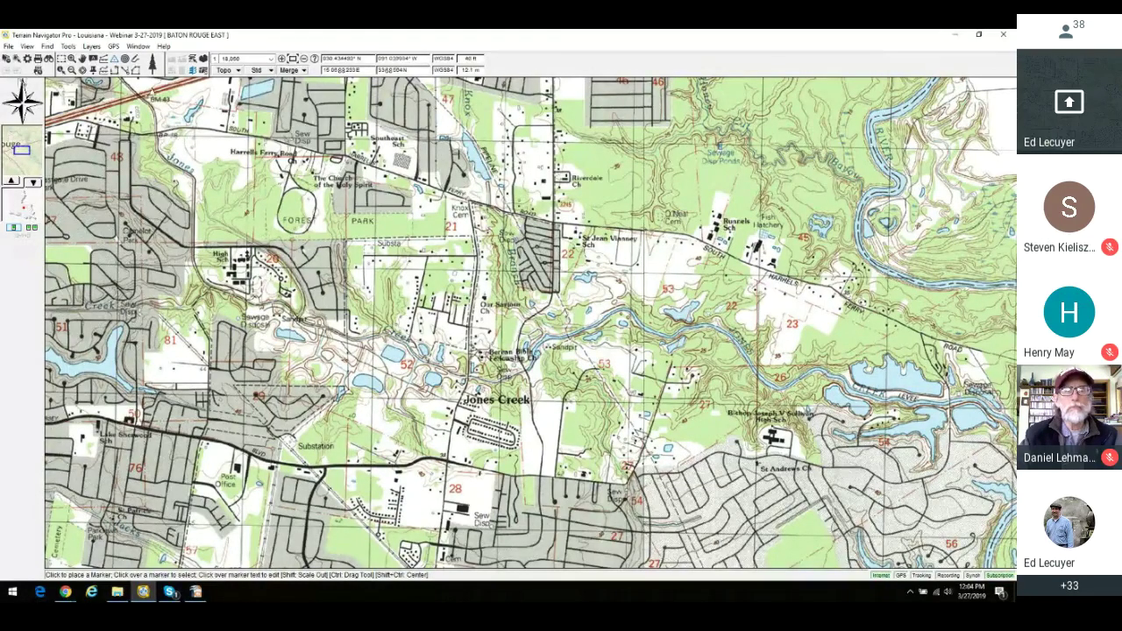
Draw and finish a six-corner shaded polygon around Jones Creek on the Baton Rouge East topo map.
click(135, 61)
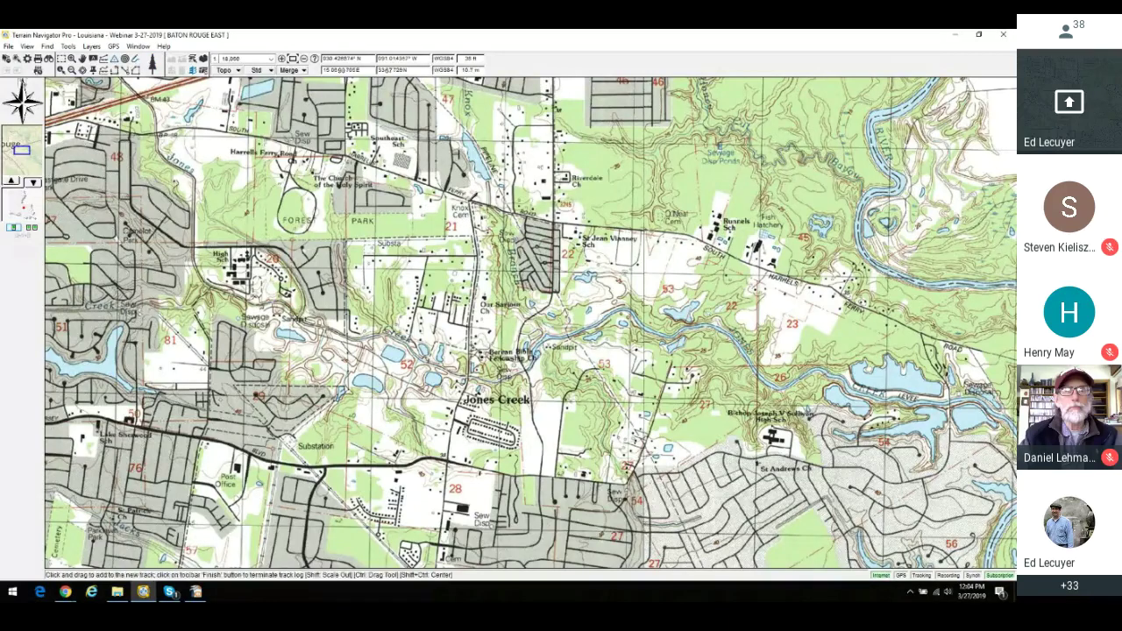
click(125, 58)
click(469, 200)
click(475, 257)
click(446, 460)
click(624, 482)
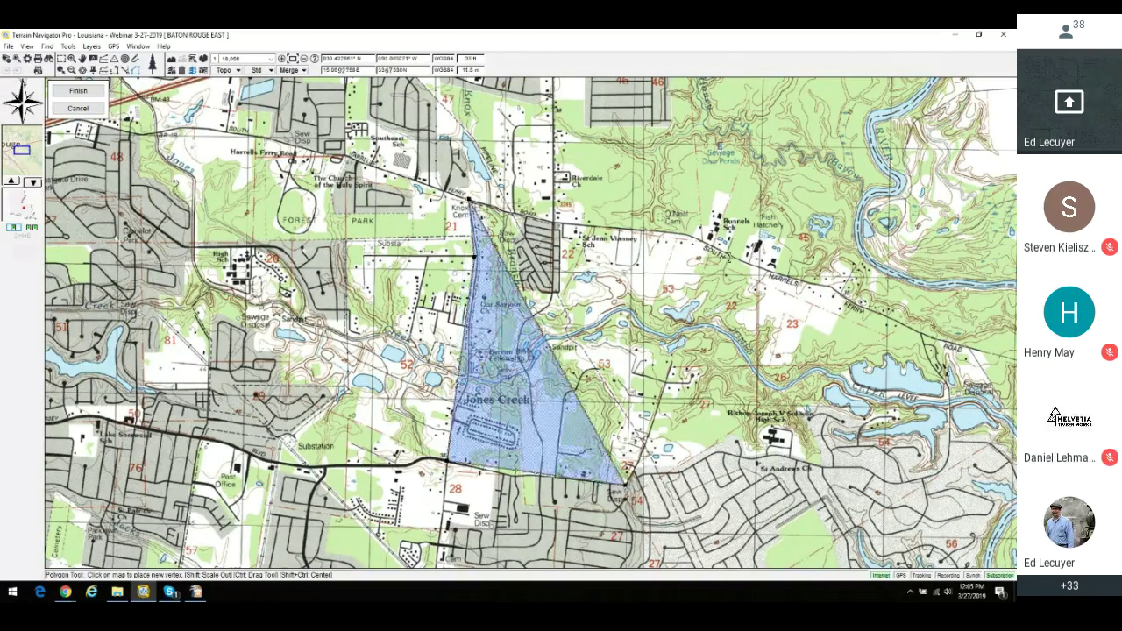
click(710, 246)
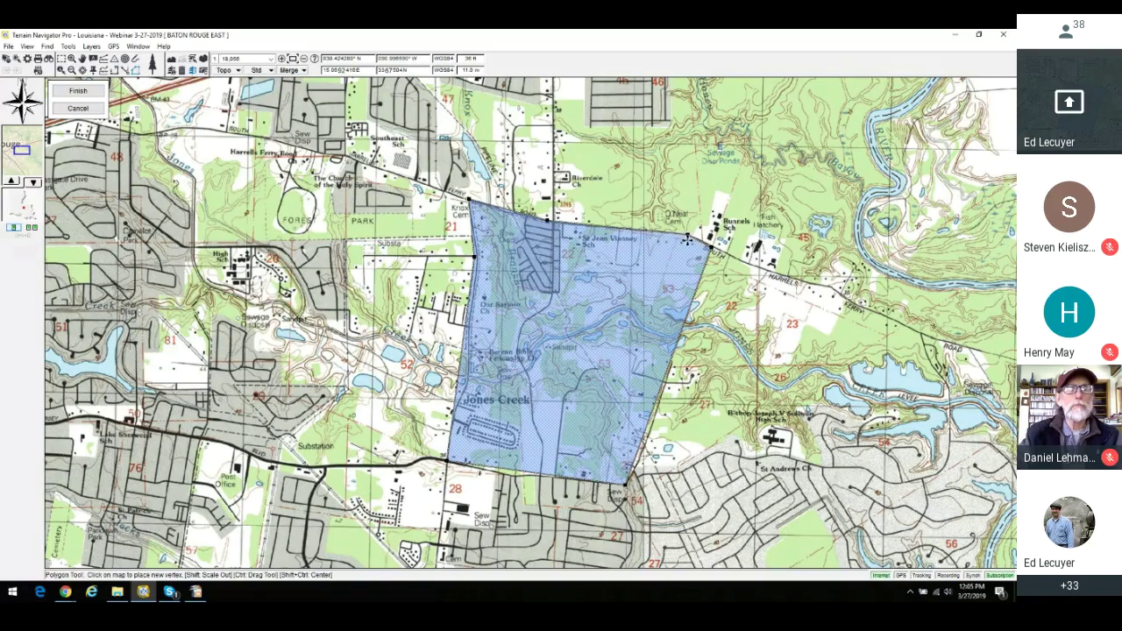
click(510, 475)
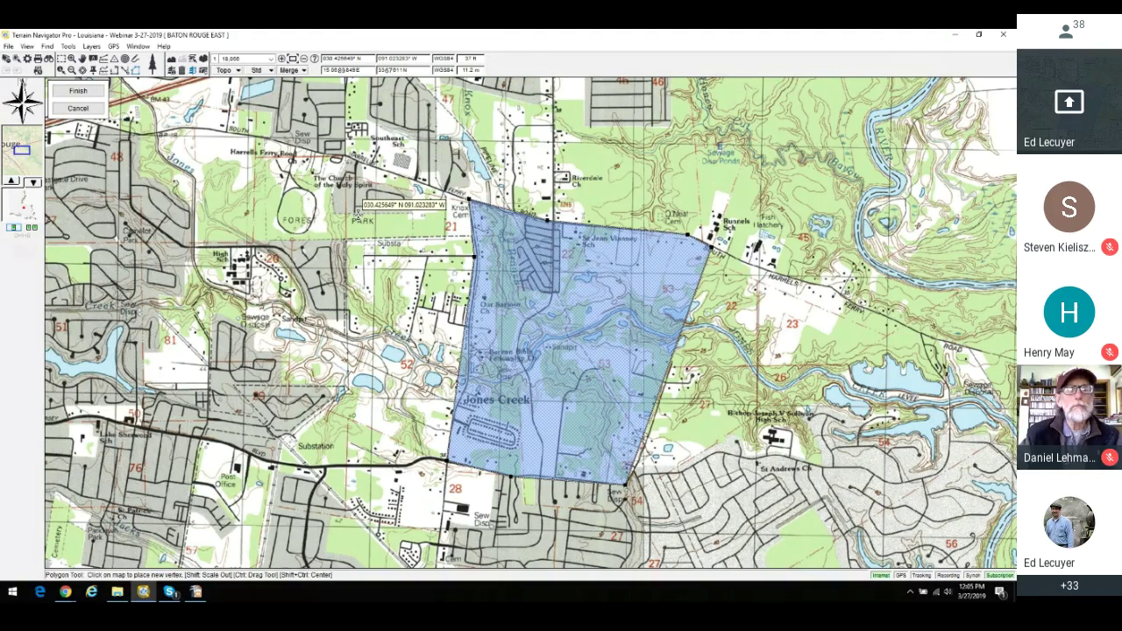
click(86, 90)
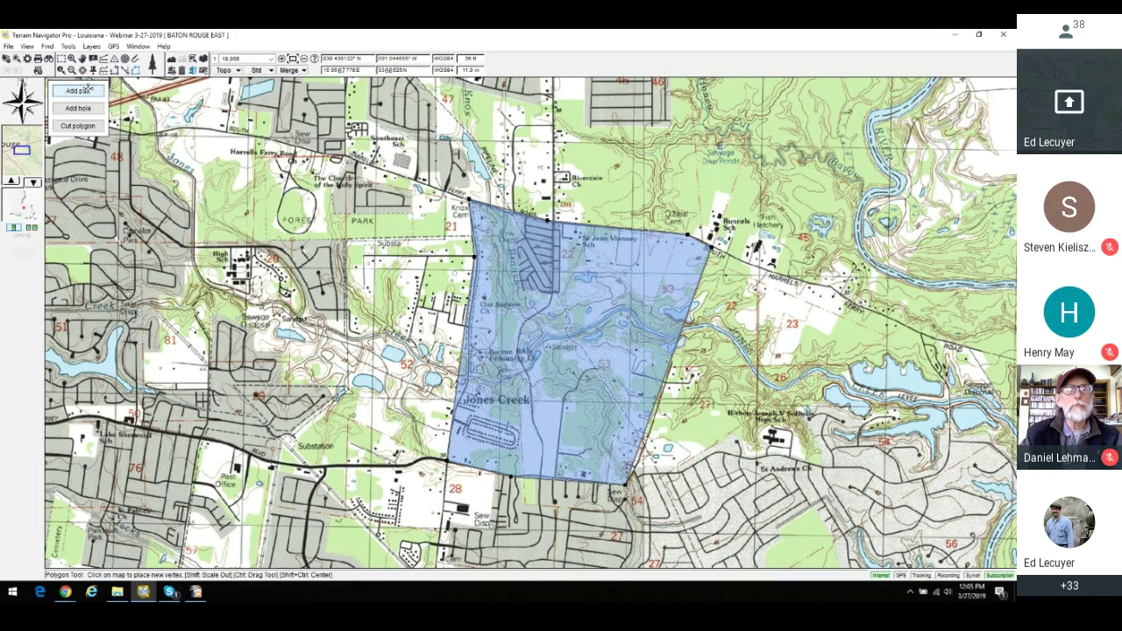
Exit polygon editing, return focus to the map window, and open the File menu.
click(83, 59)
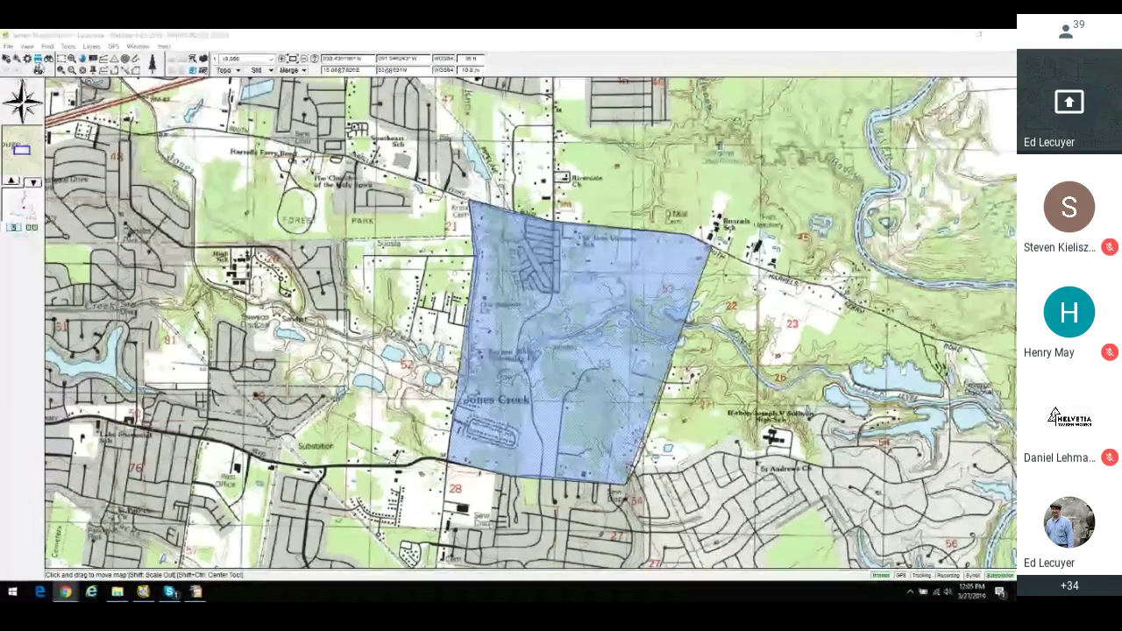
click(35, 66)
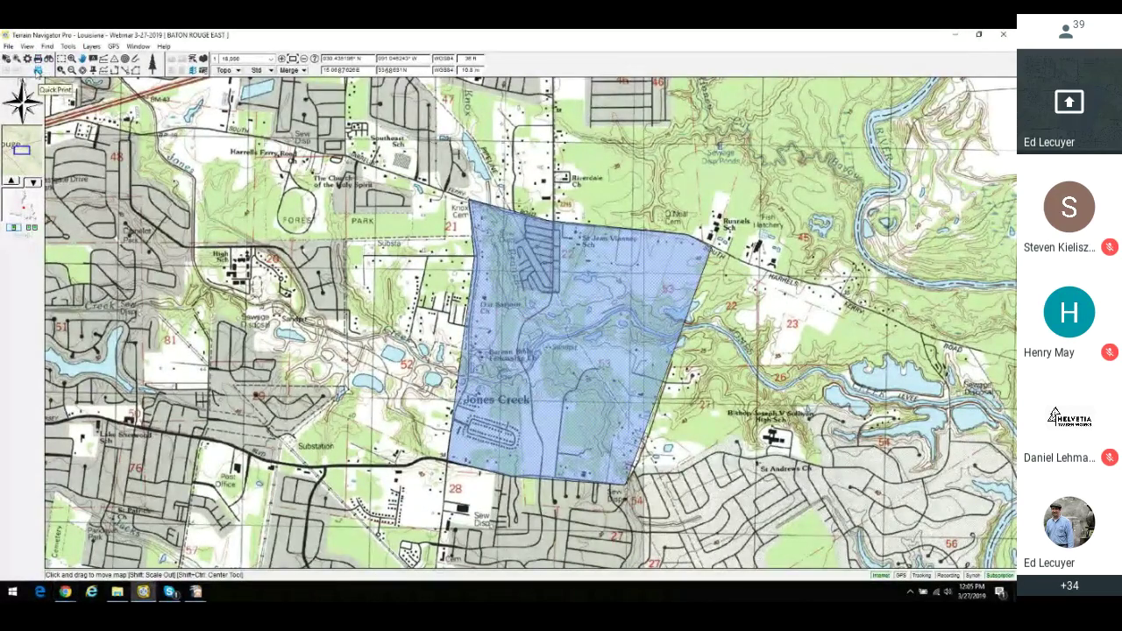
click(9, 46)
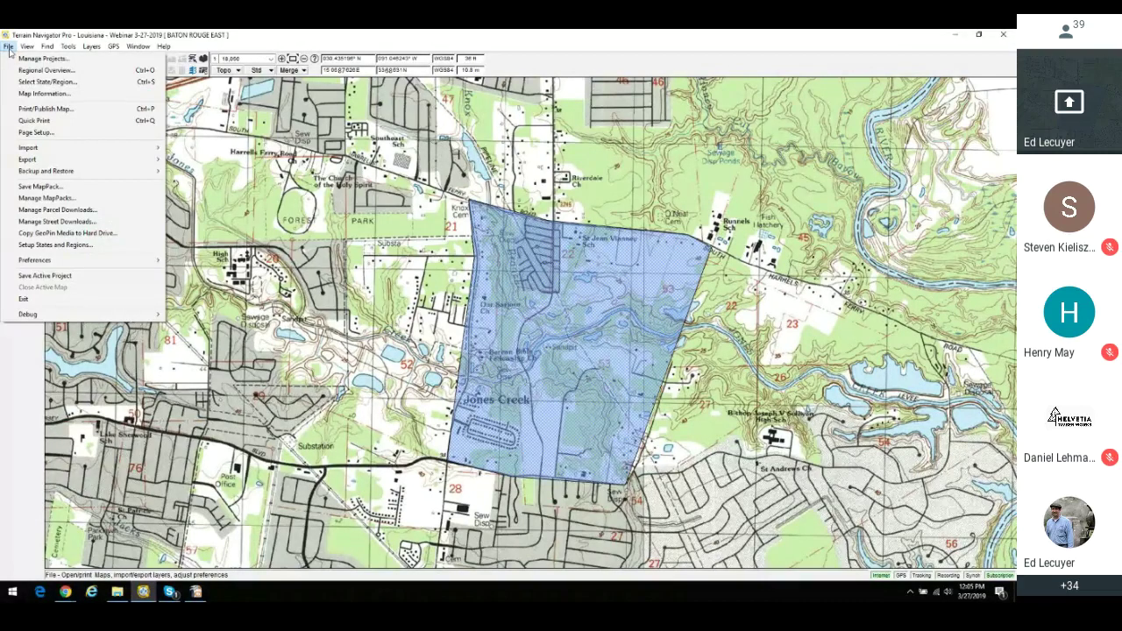
Preview the Jones Creek polygon map's print layout at 1:24000, then close it to return to the map.
click(23, 109)
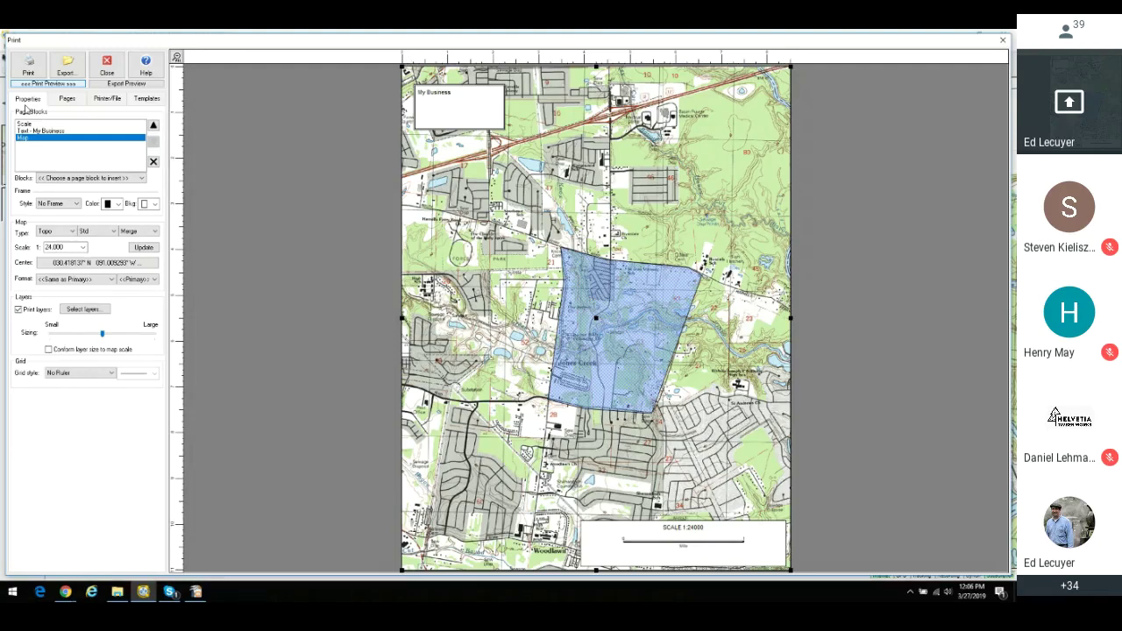
key(alt+Tab)
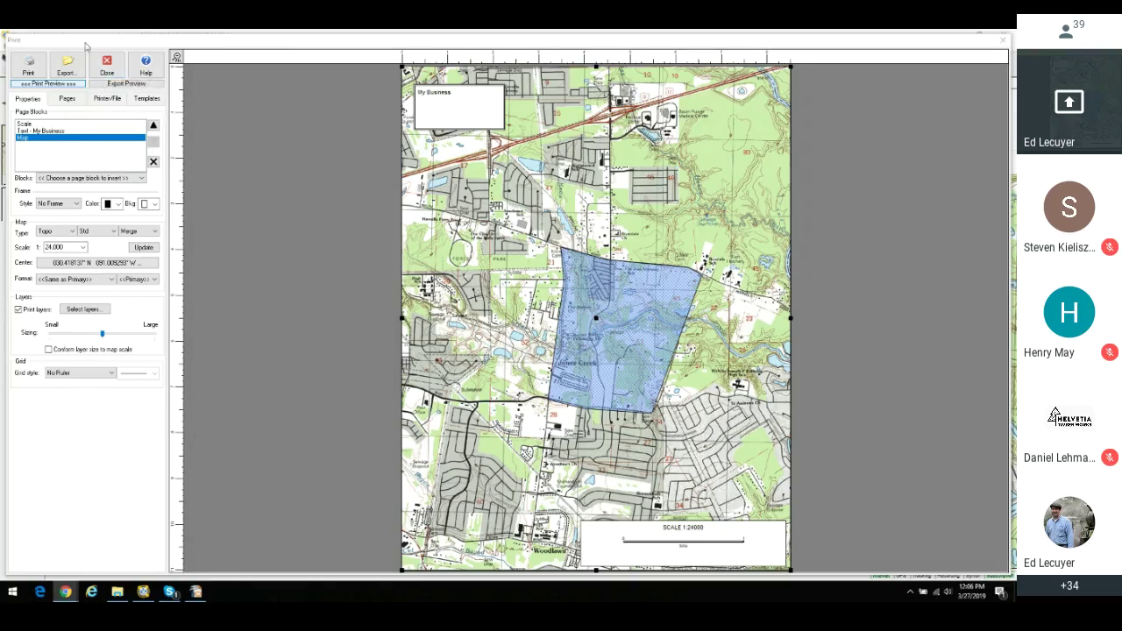
click(104, 68)
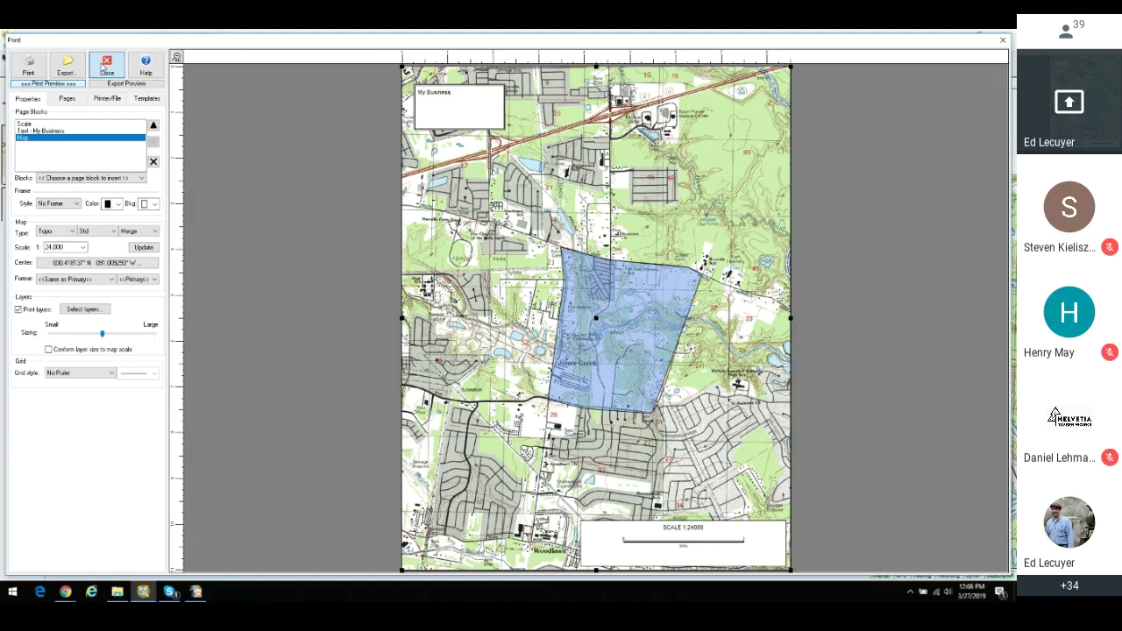
click(105, 65)
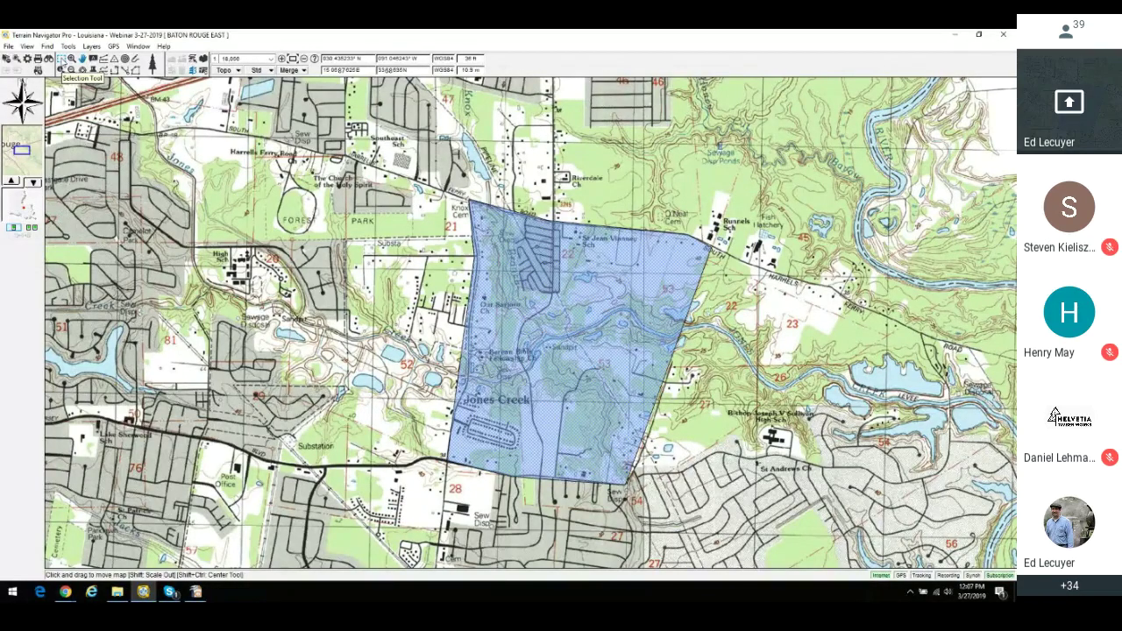
Select a rectangle around the Jones Creek polygon and copy that map area to the clipboard.
click(62, 68)
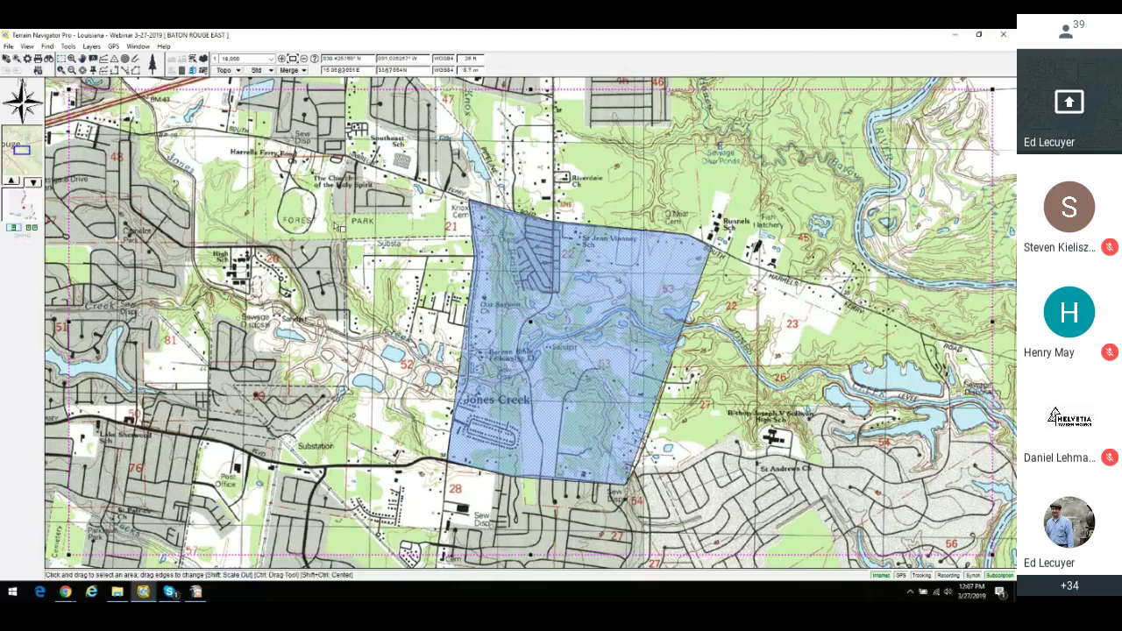
drag(272, 148, 839, 548)
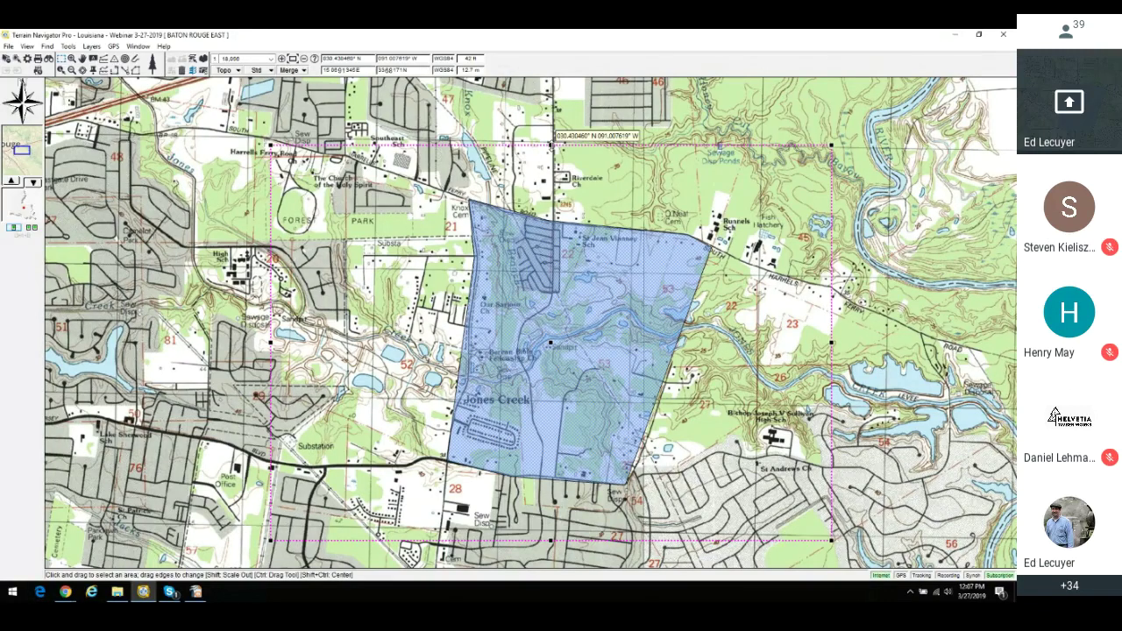
right_click(550, 144)
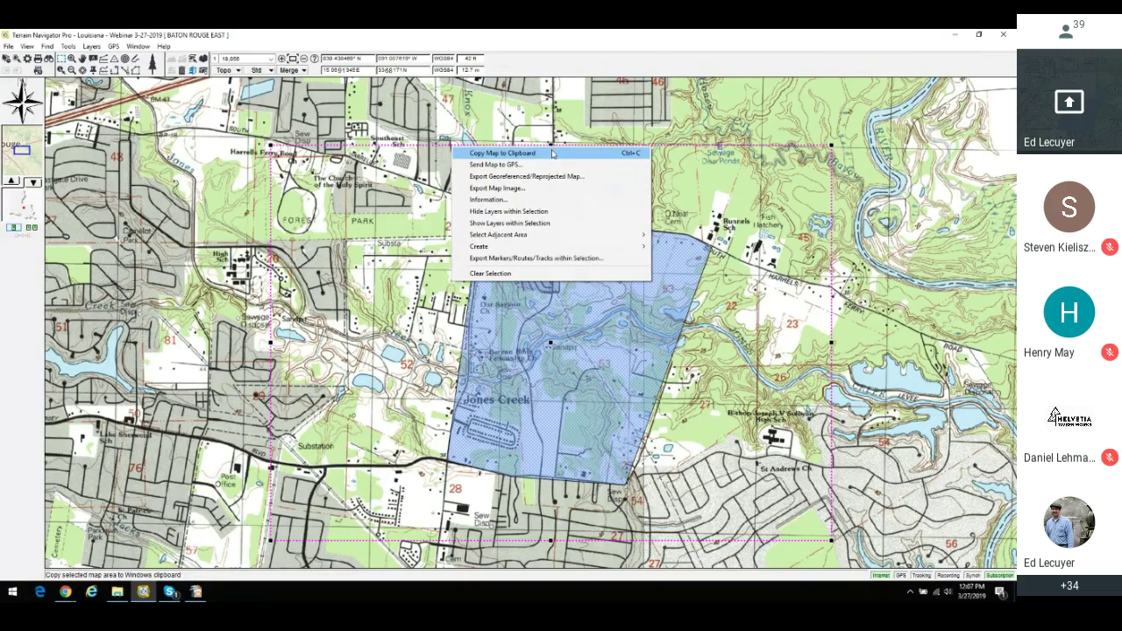
click(552, 154)
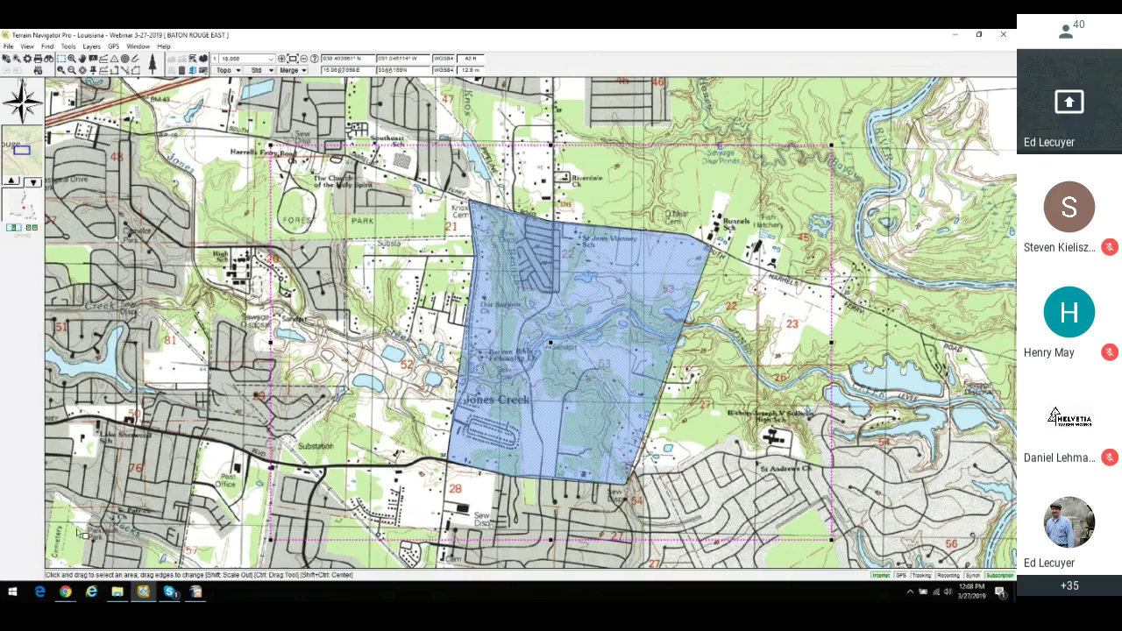
click(13, 593)
scroll(71, 476, down, 5)
scroll(71, 476, down, 10)
scroll(82, 484, down, 10)
scroll(85, 481, down, 3)
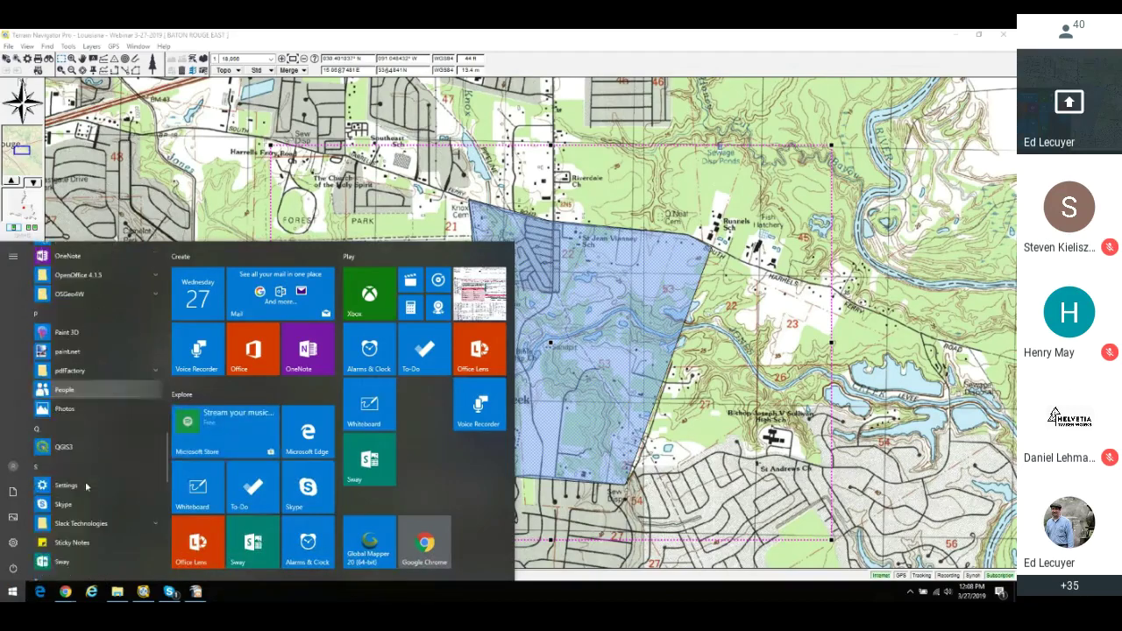
scroll(103, 446, up, 3)
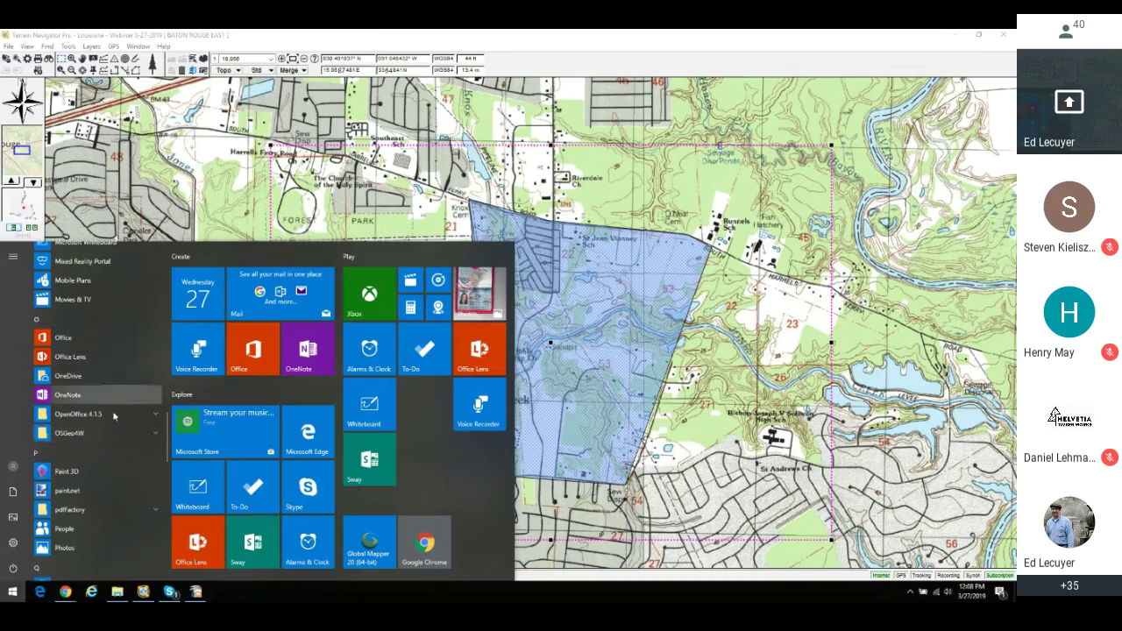
click(111, 417)
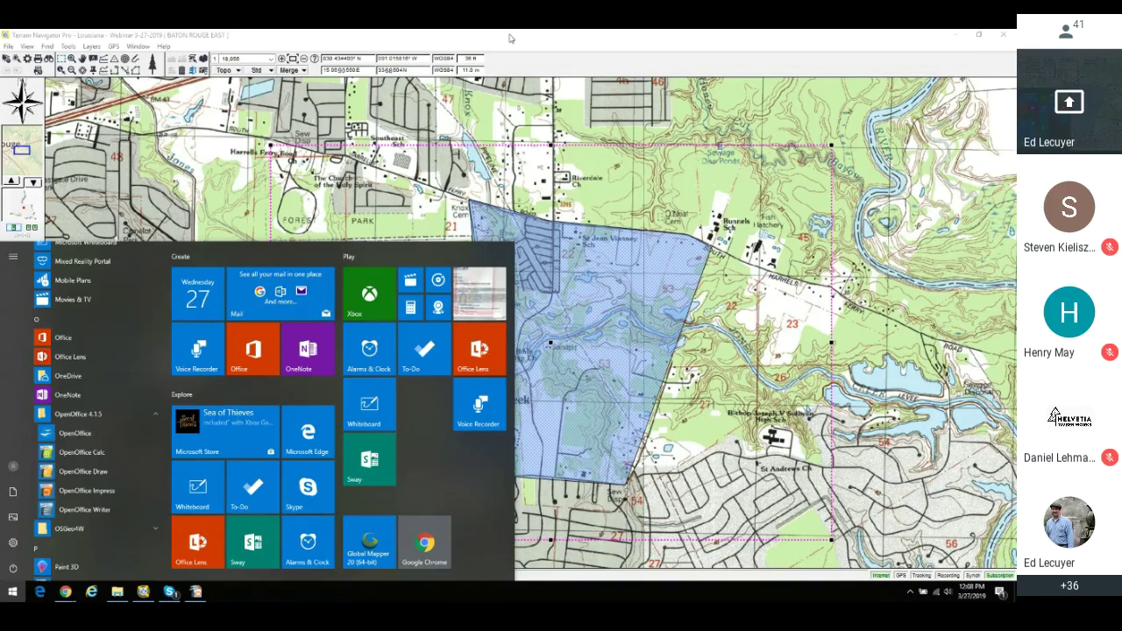
key(alt+Tab)
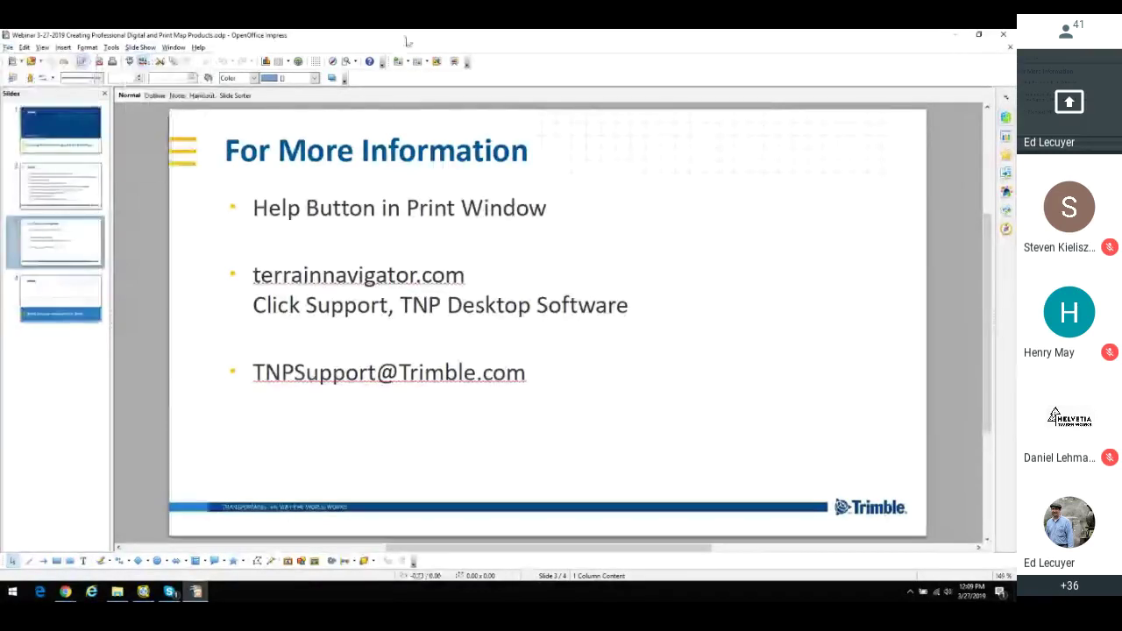
click(955, 37)
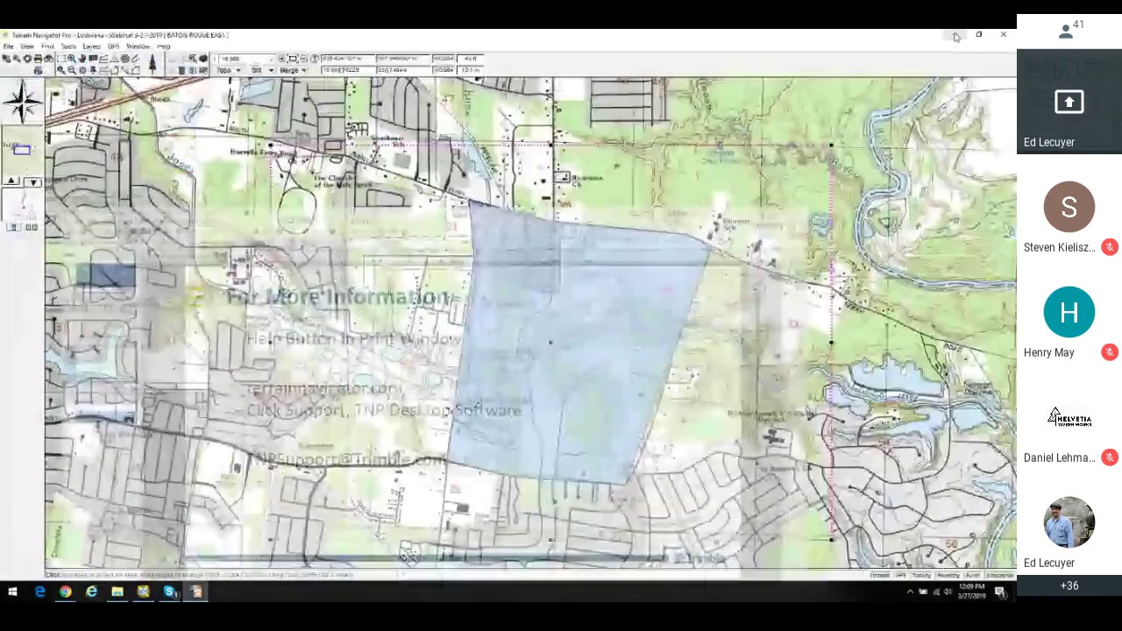
mouse_move(173, 594)
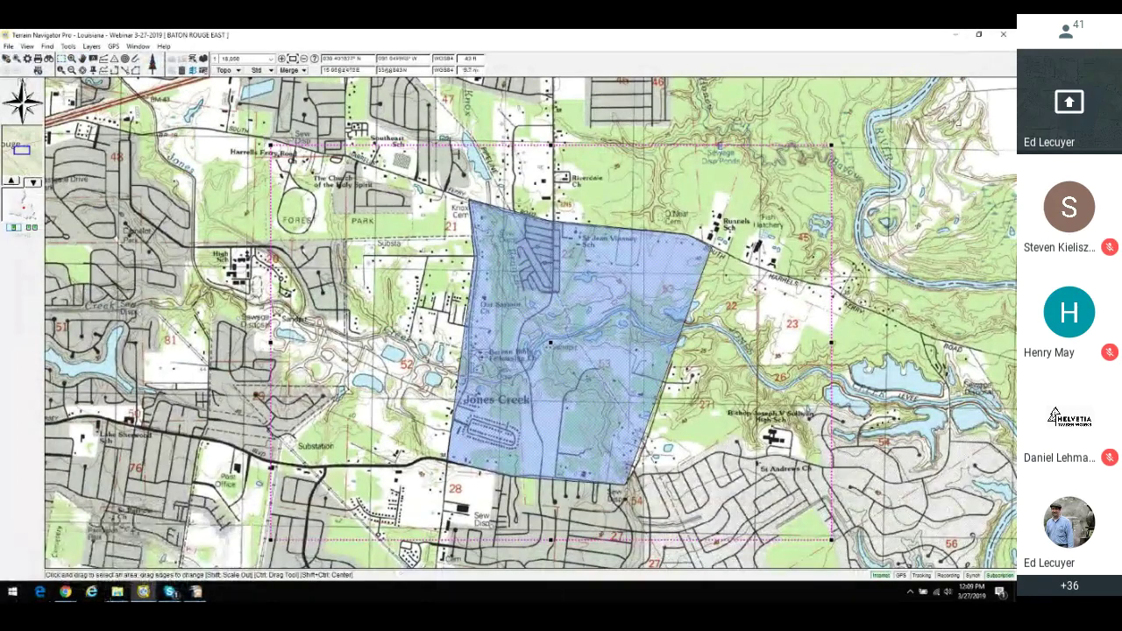
click(958, 35)
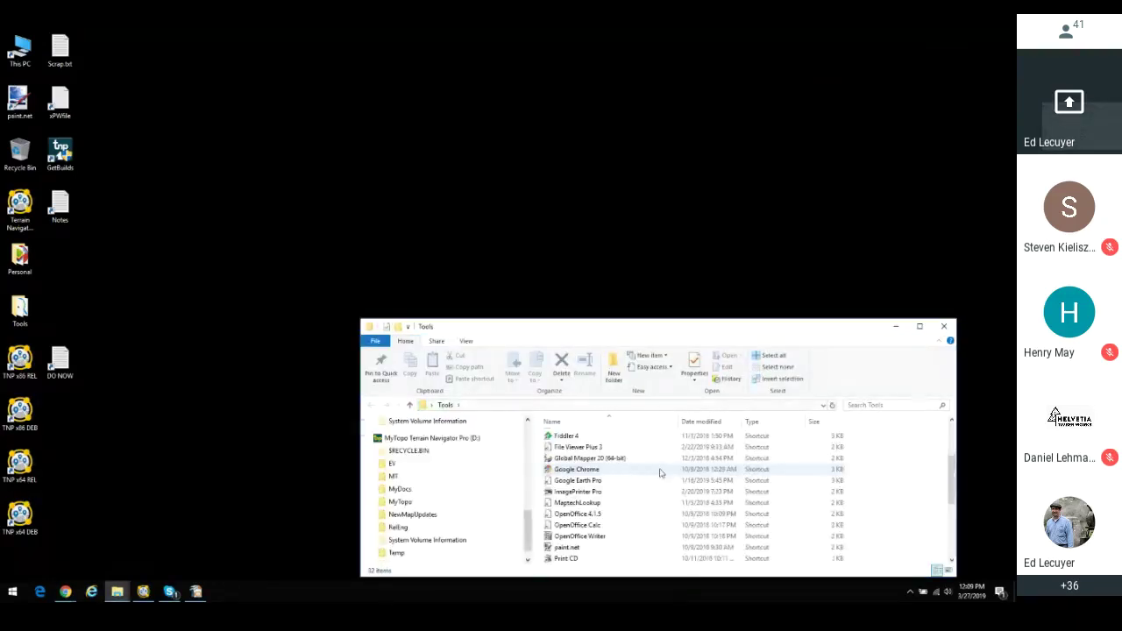
double_click(625, 539)
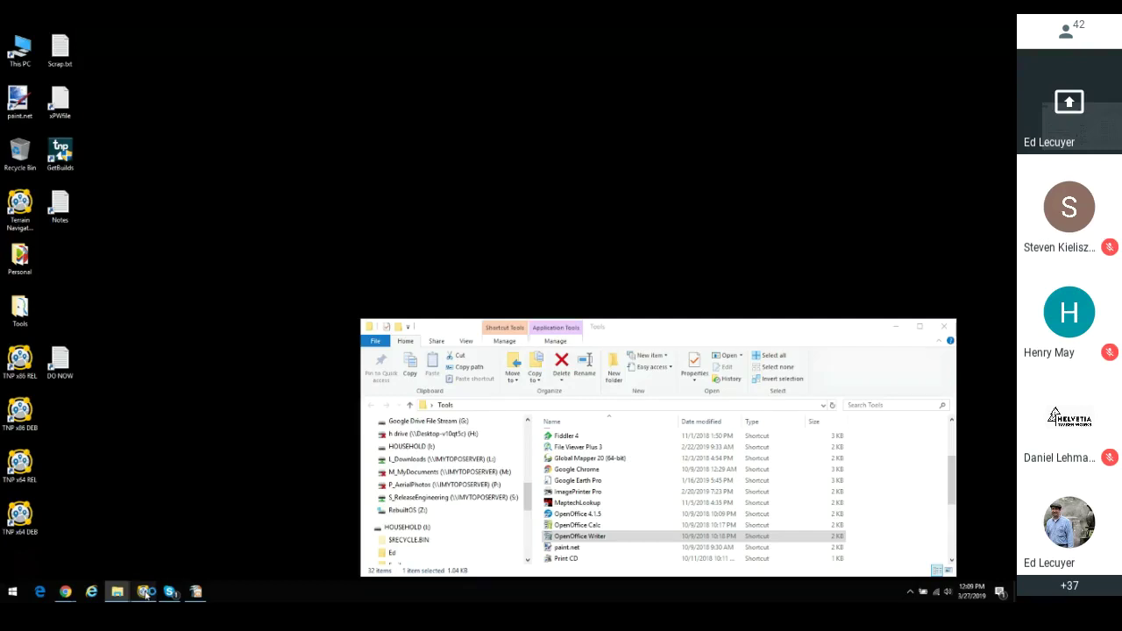
click(144, 592)
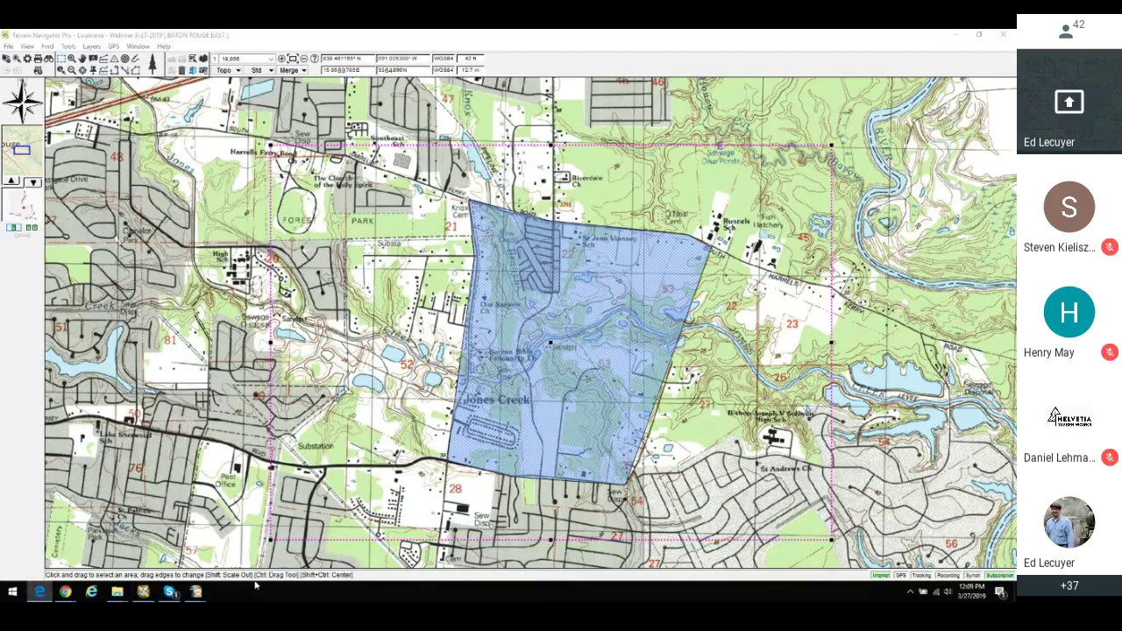
Bring the Terrain Navigator map window forward, then minimize it.
click(956, 38)
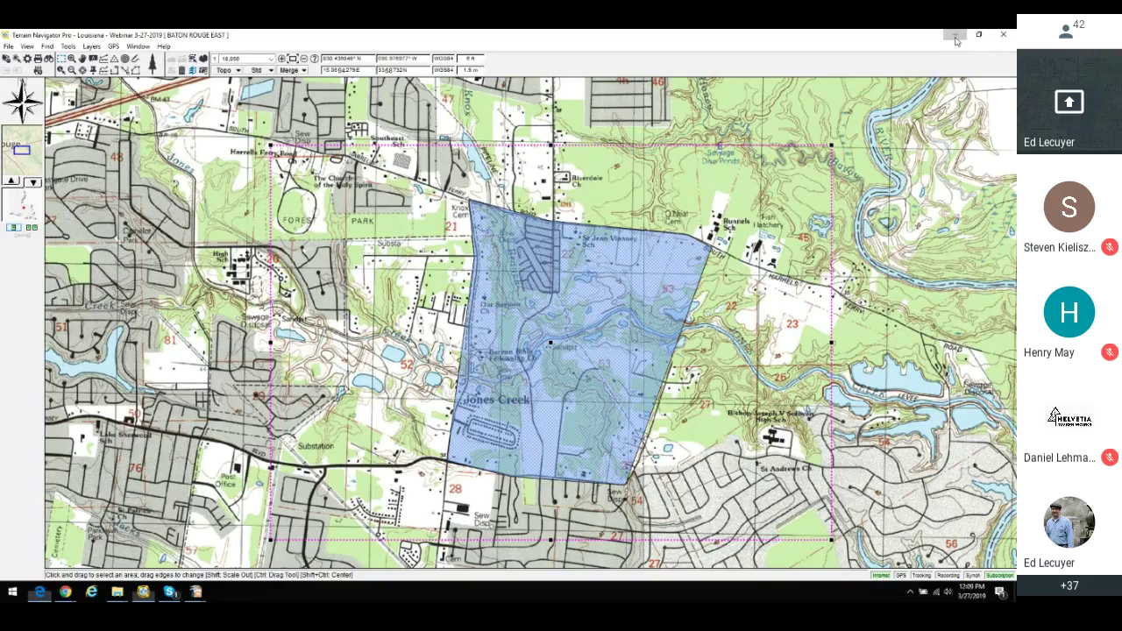
click(955, 39)
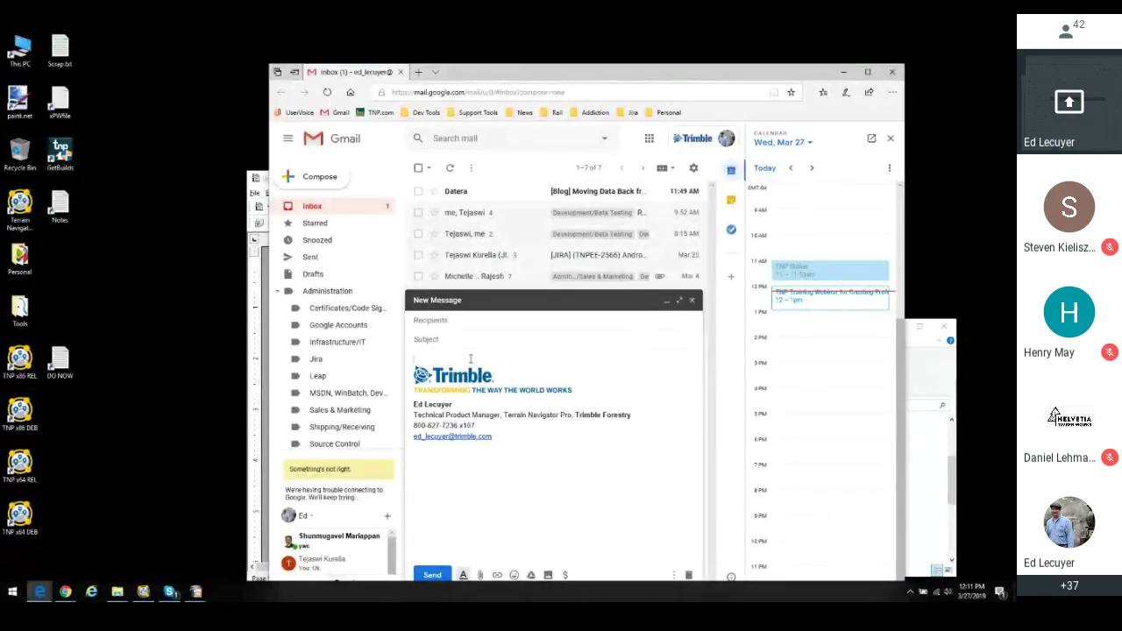
Paste the copied map image into the Gmail message, then return to Terrain Navigator Pro.
key(ctrl+v)
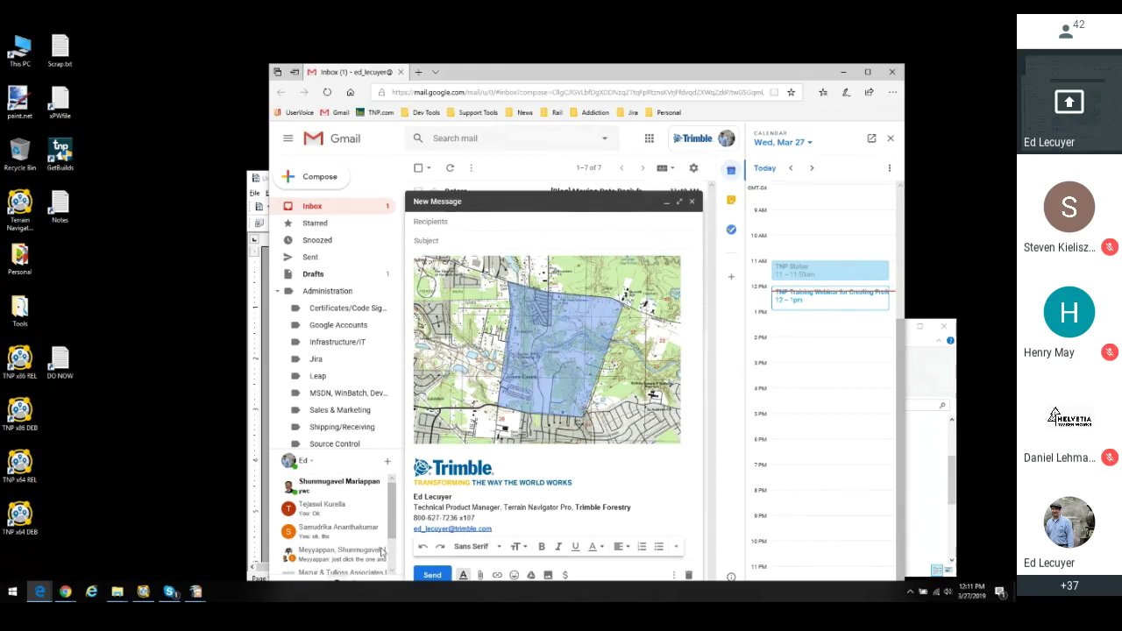
click(140, 594)
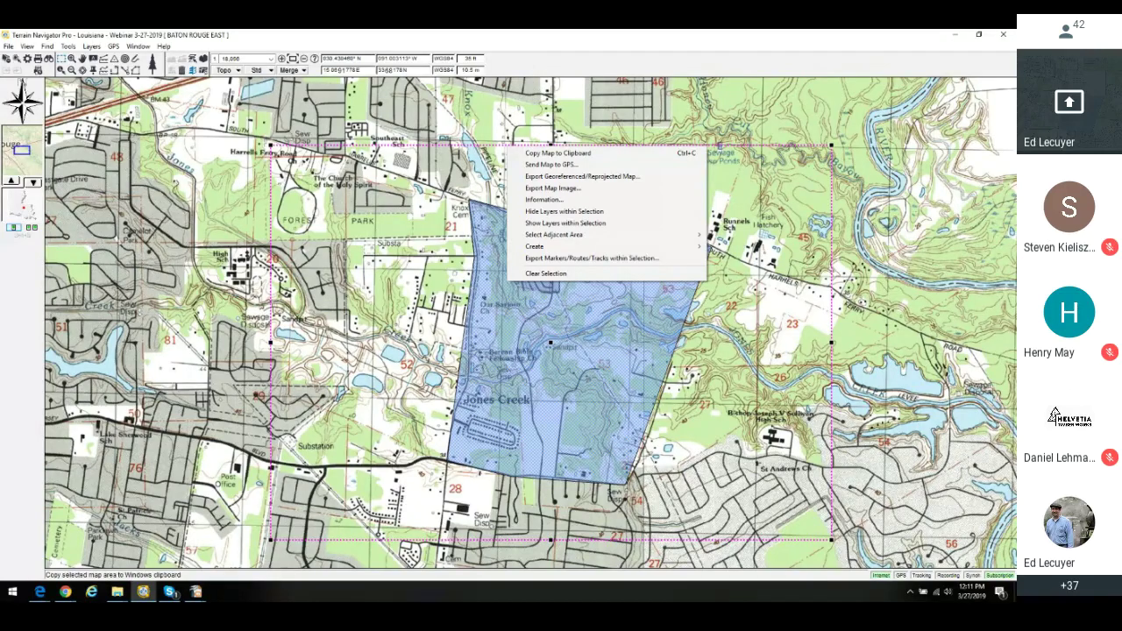
Dismiss the selection's context menu, open the map's print layout, and inspect the My Business text block.
key(Escape)
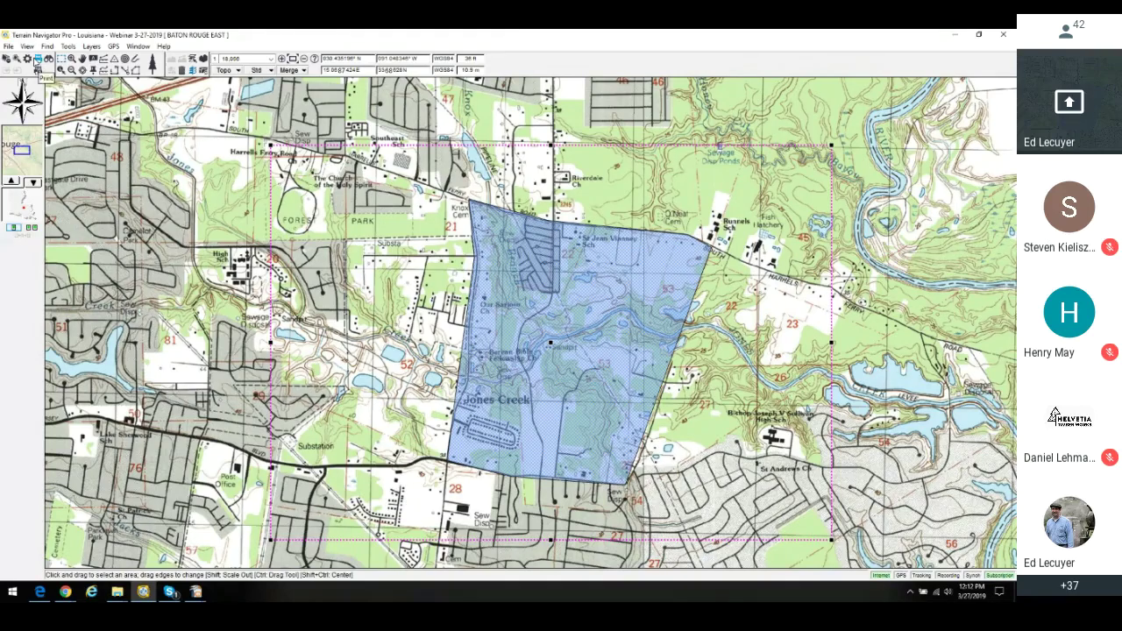
click(38, 63)
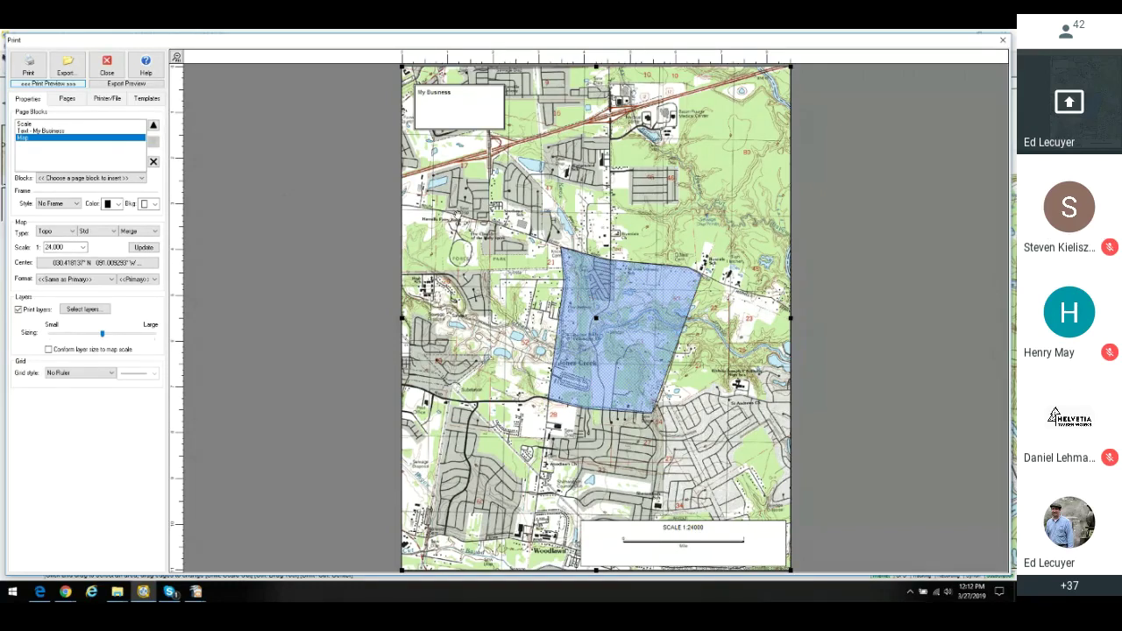
click(463, 111)
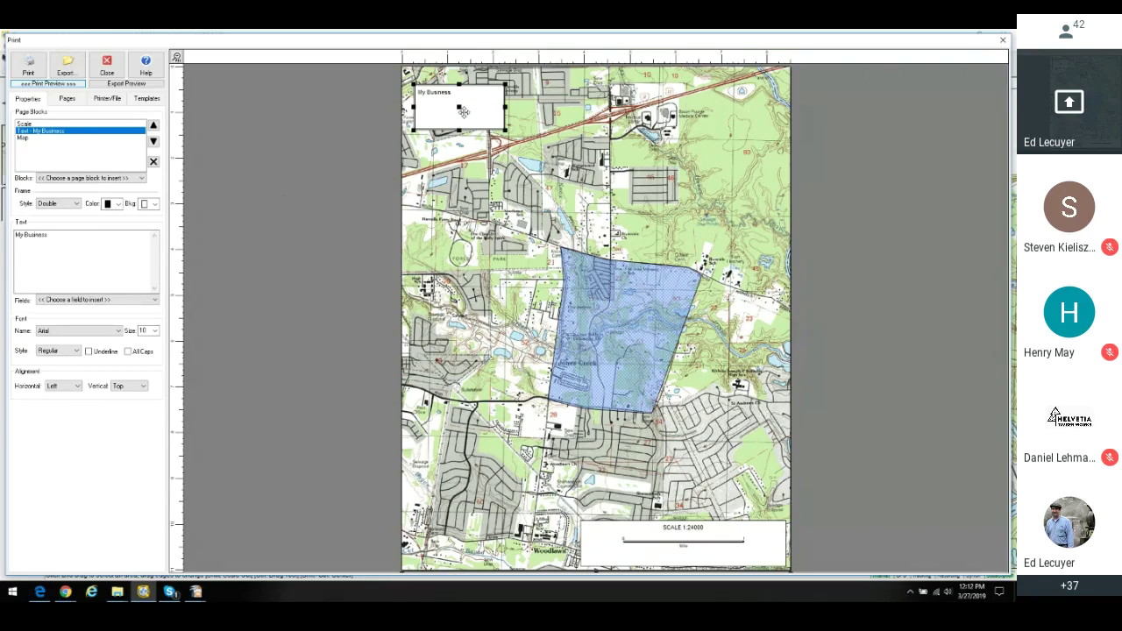
click(721, 551)
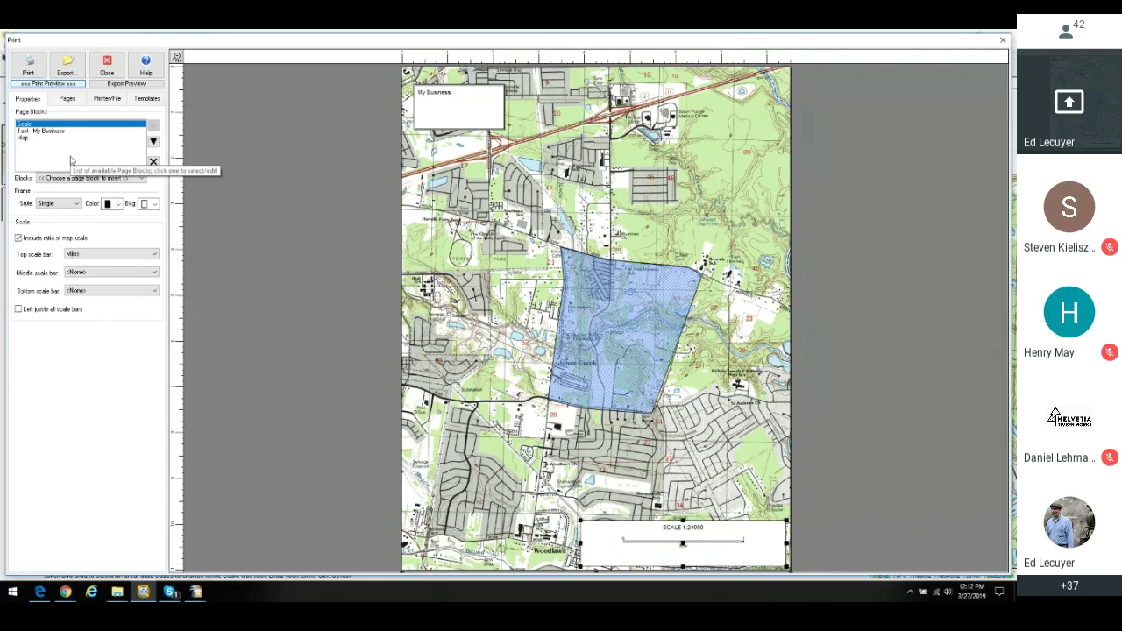
click(27, 138)
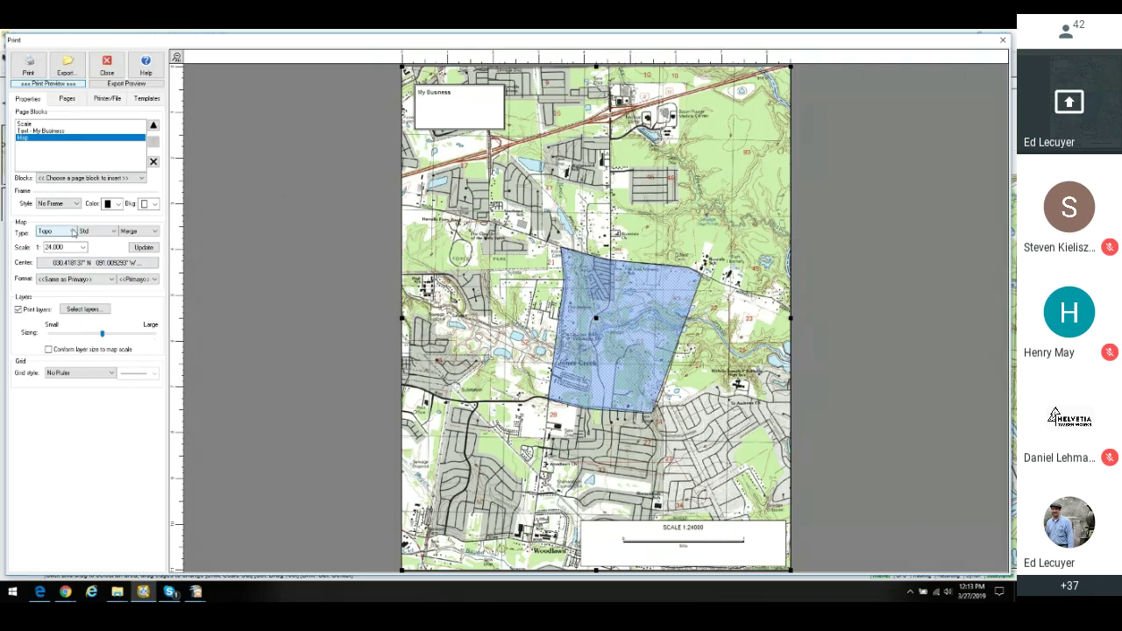
click(74, 231)
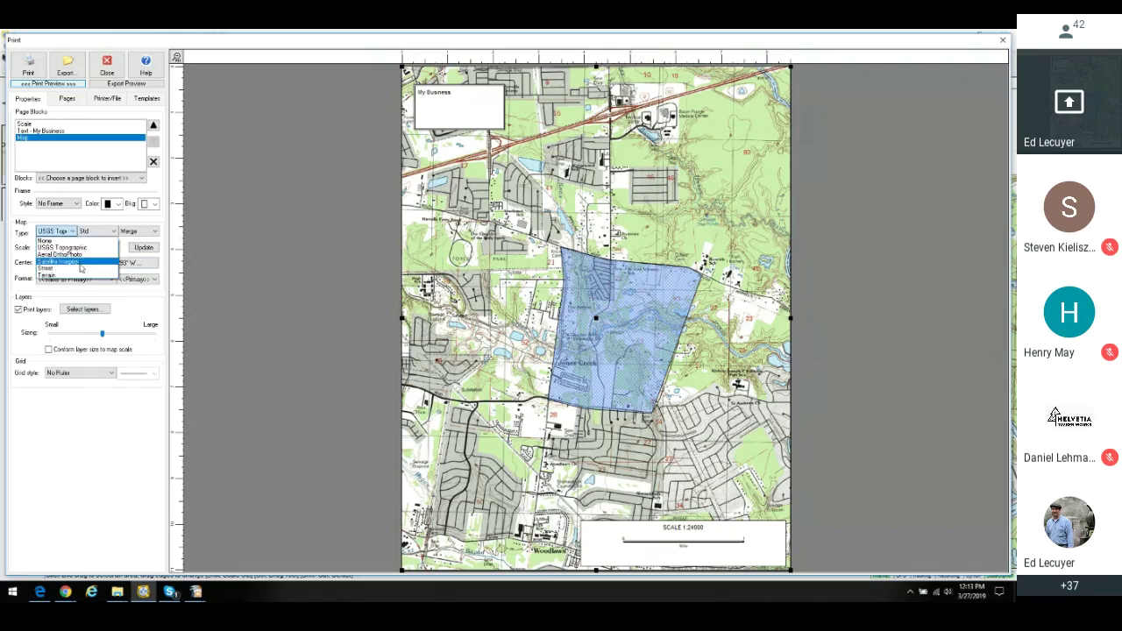
Render the printed map as Satellite Imagery merged with Street Map data.
click(82, 263)
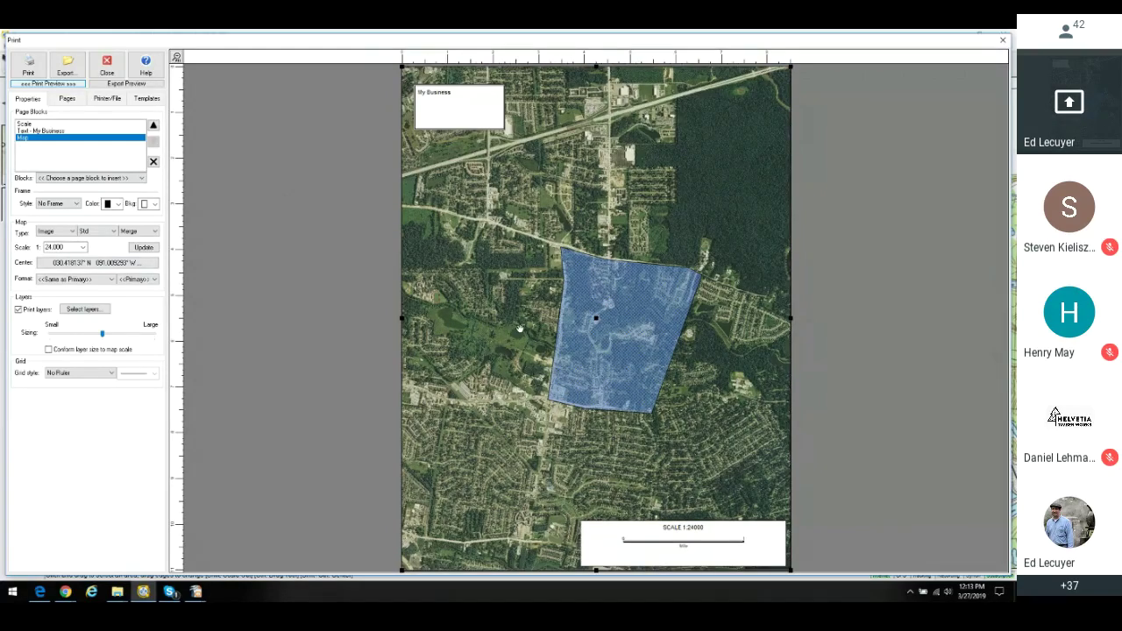
click(136, 231)
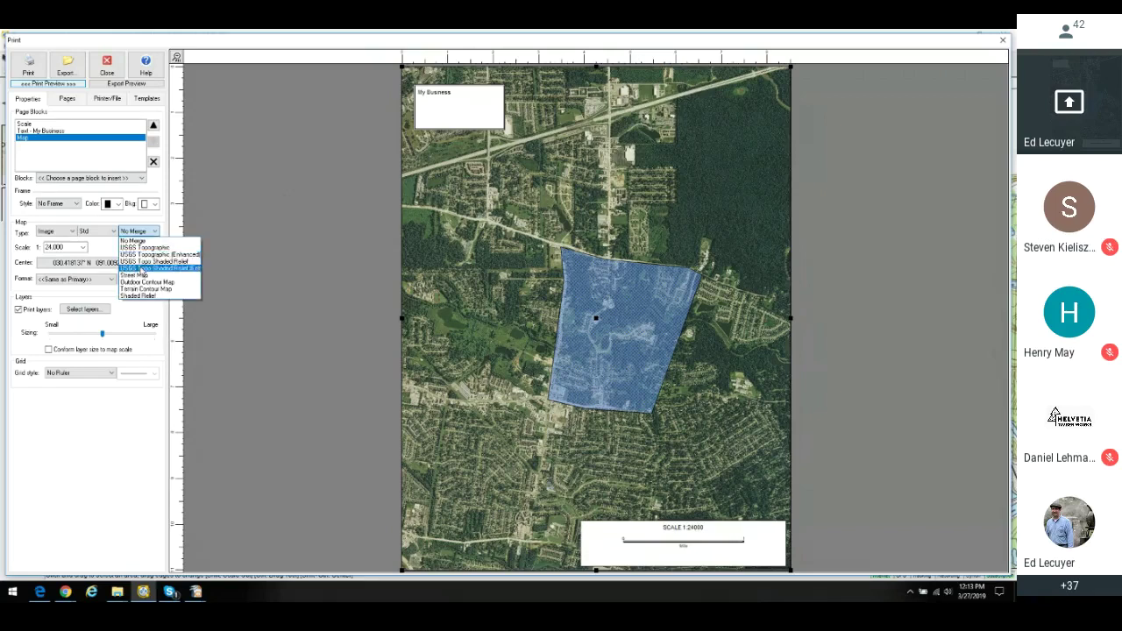
click(140, 275)
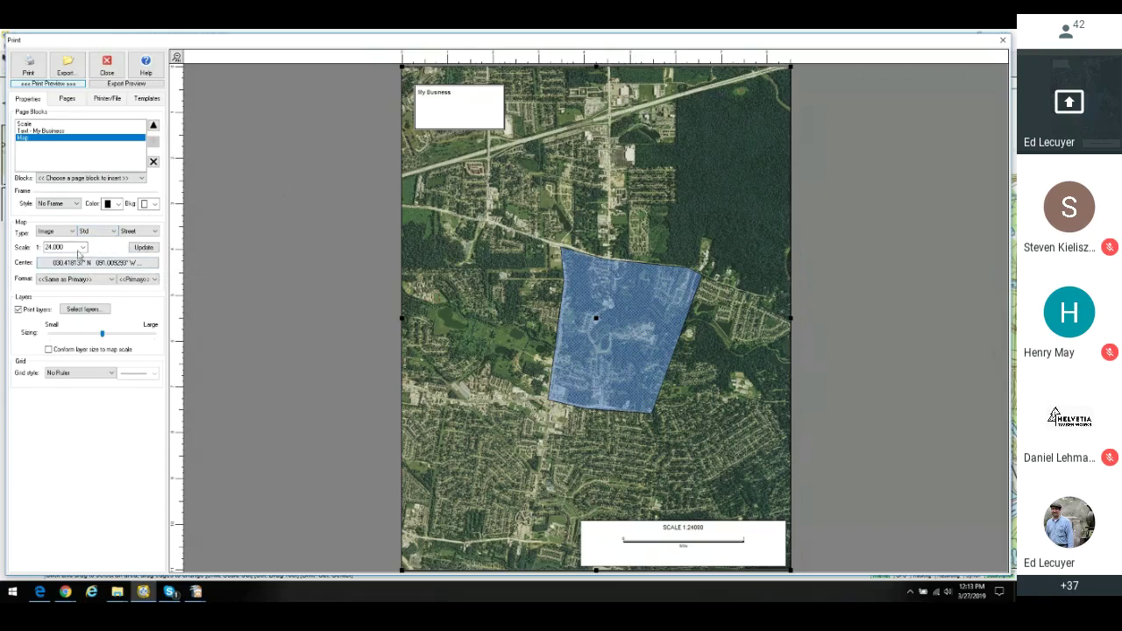
Try the 1:7,200 preset scale, then enter 25.835 as the scale and update the map.
click(83, 249)
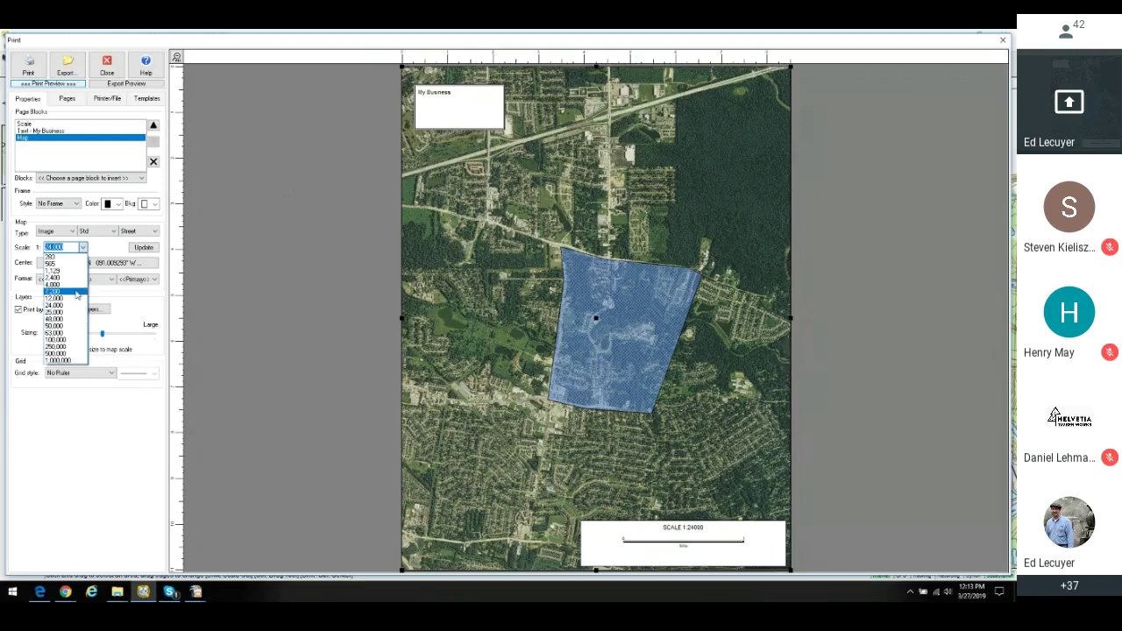
click(77, 293)
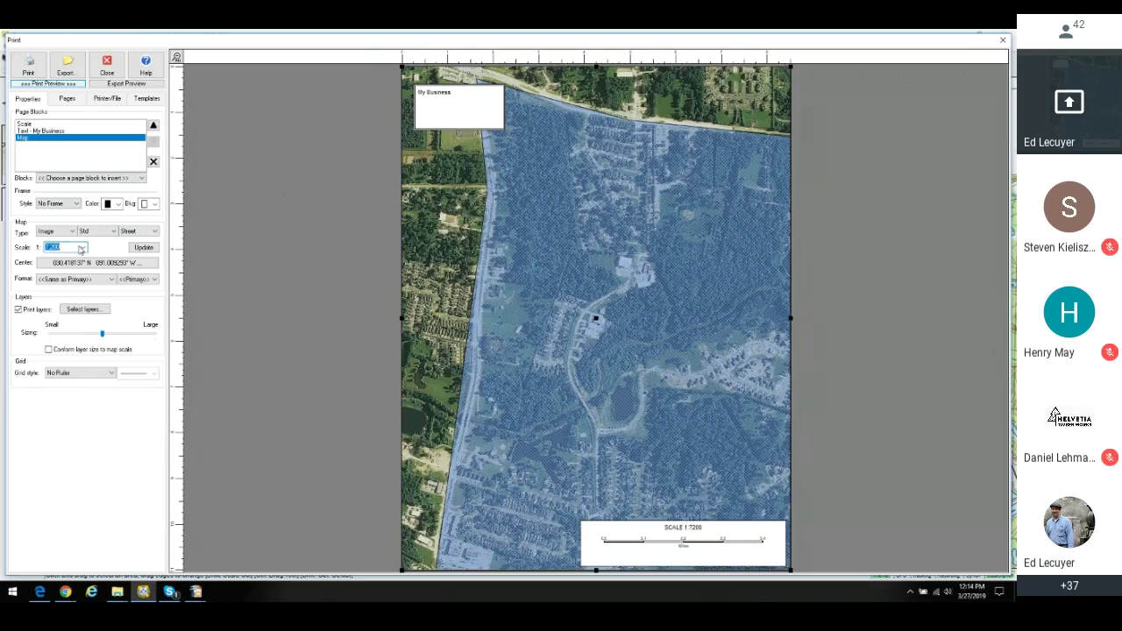
text(25)
text(.8)
text(35)
click(156, 248)
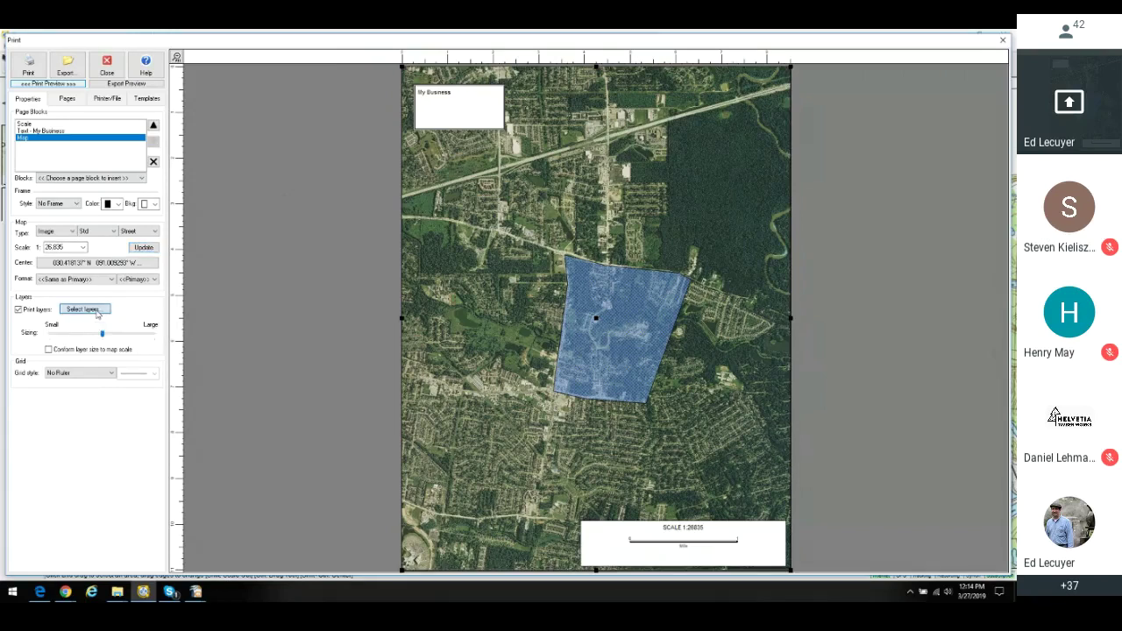
click(84, 309)
scroll(152, 285, down, 2)
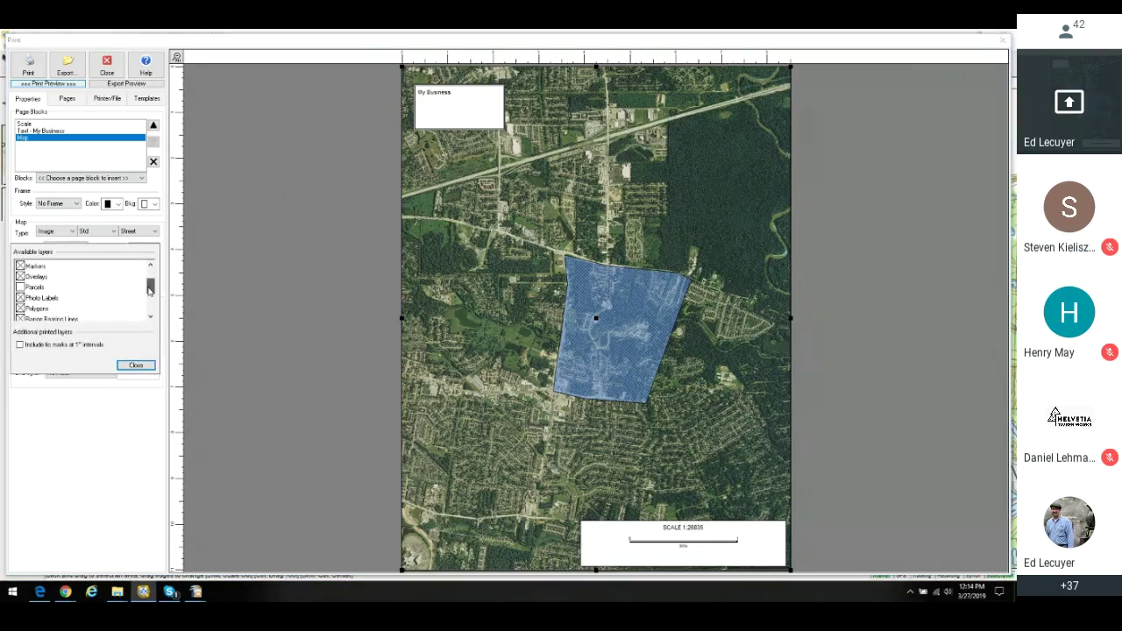
click(21, 277)
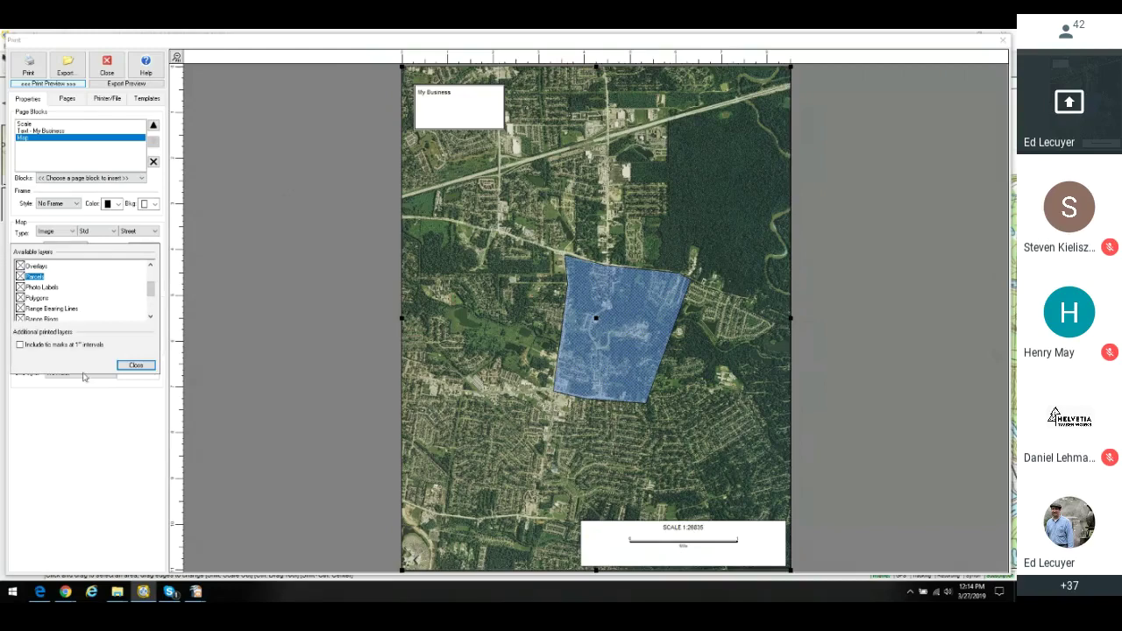
click(133, 367)
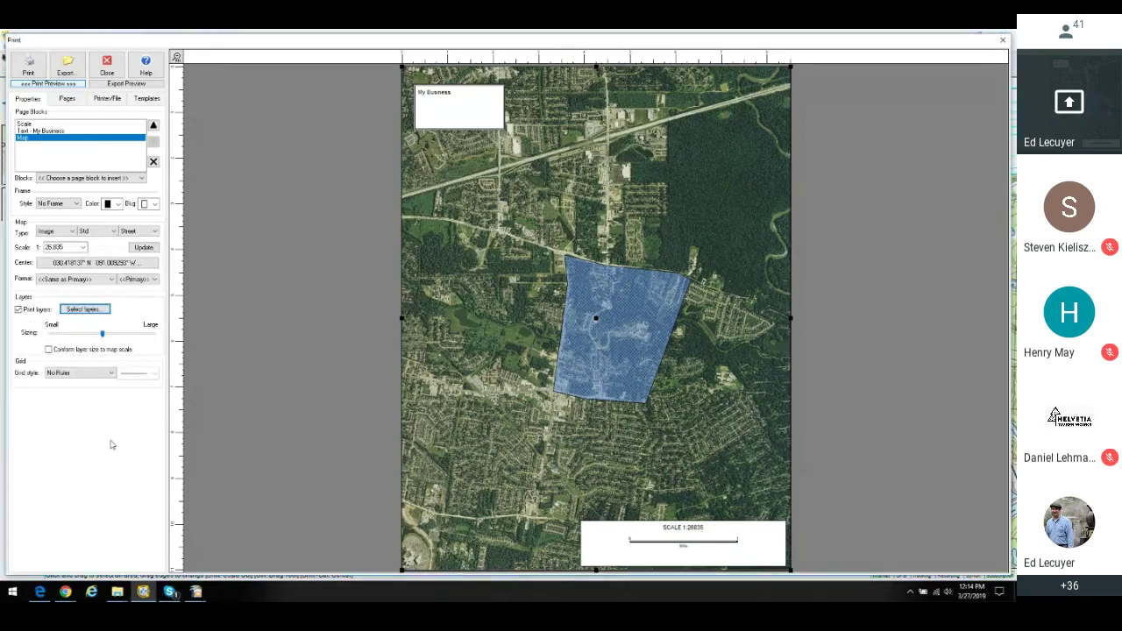
click(84, 310)
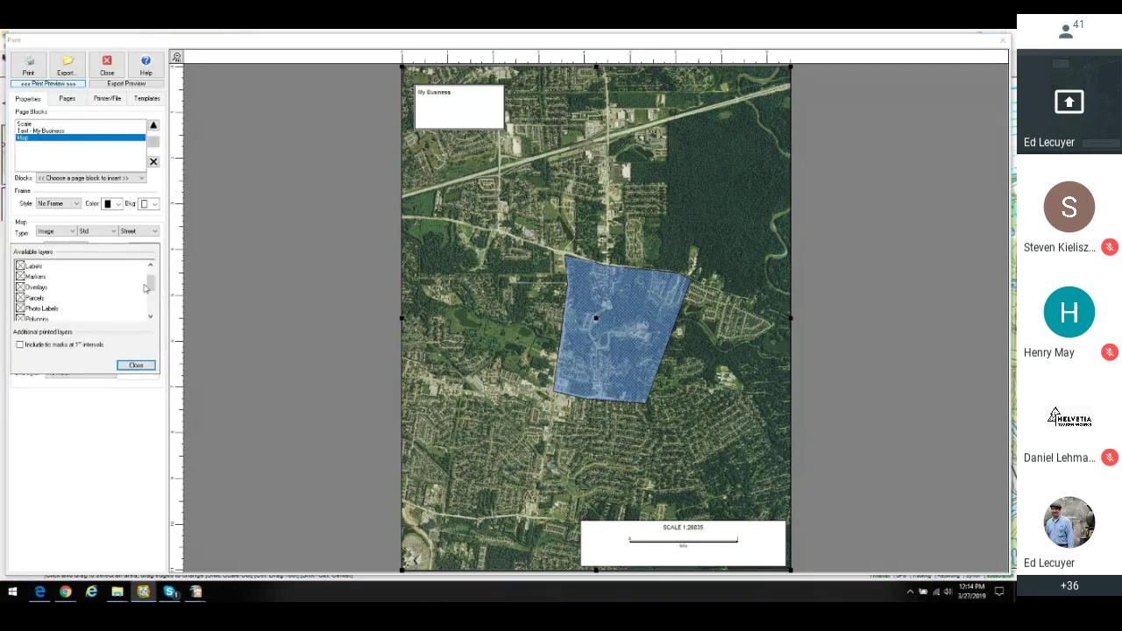
mouse_move(152, 289)
mouse_down()
mouse_move(149, 308)
mouse_move(150, 286)
mouse_up()
click(136, 366)
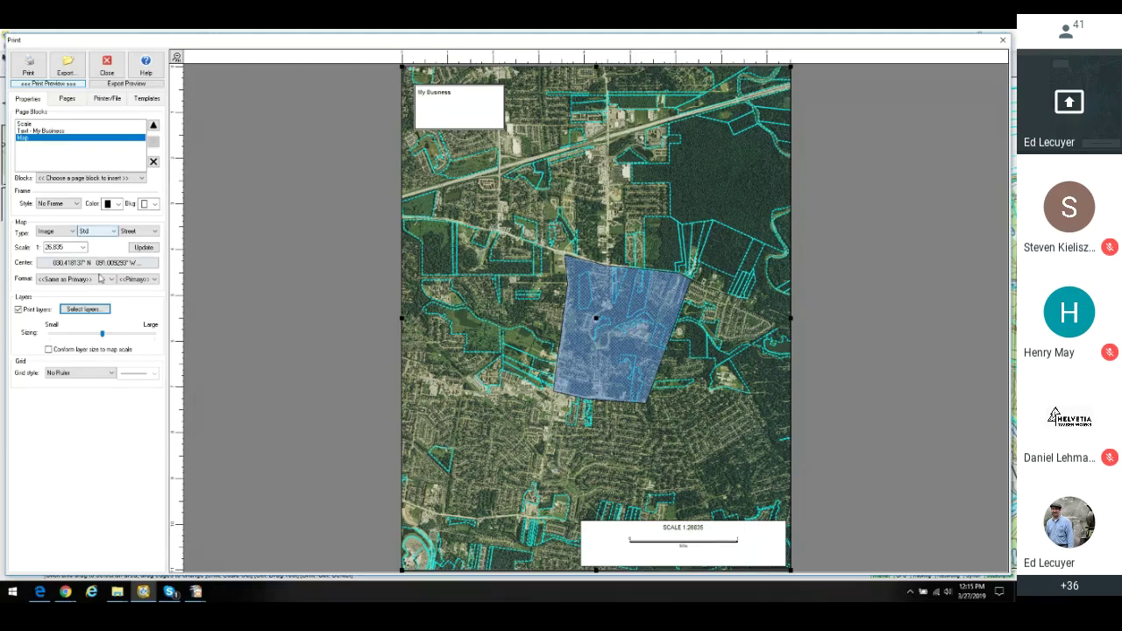
click(94, 312)
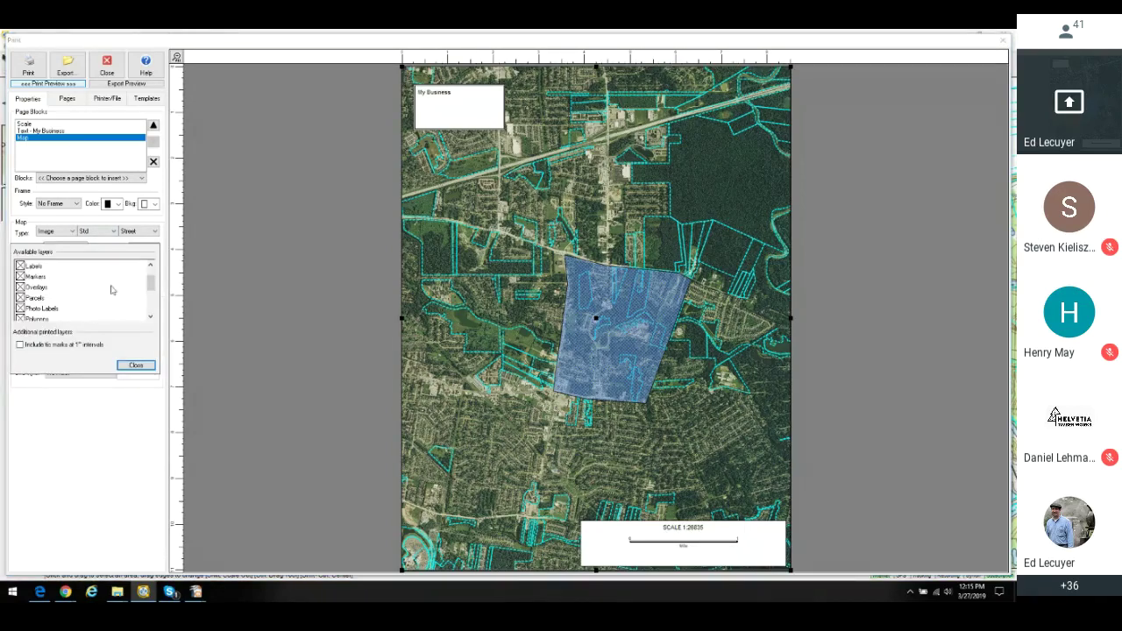
click(21, 288)
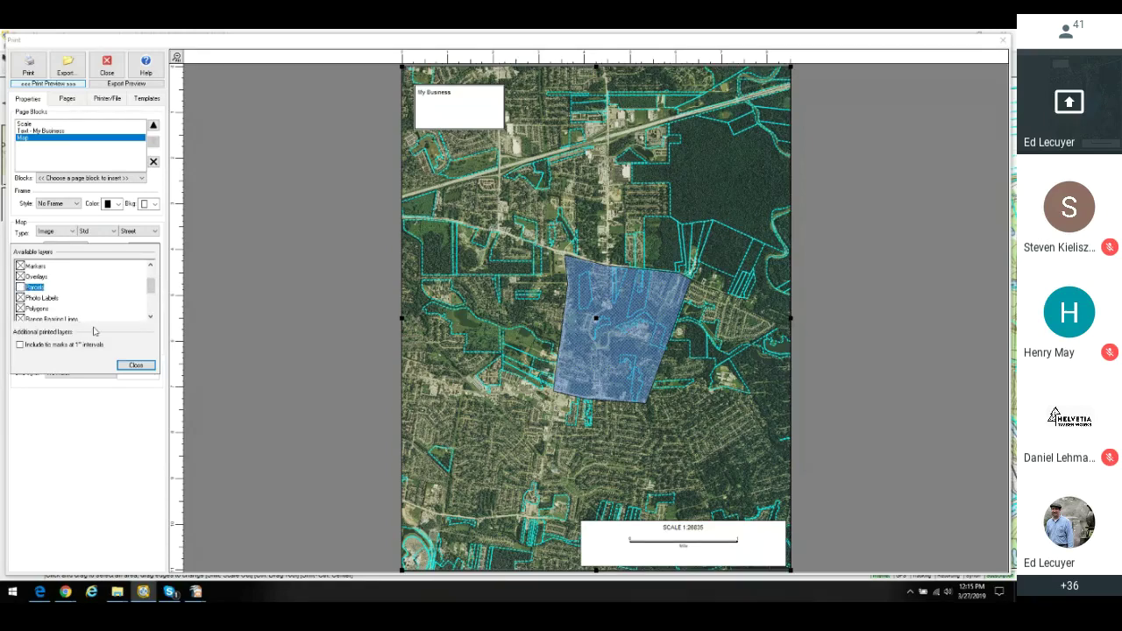
click(135, 365)
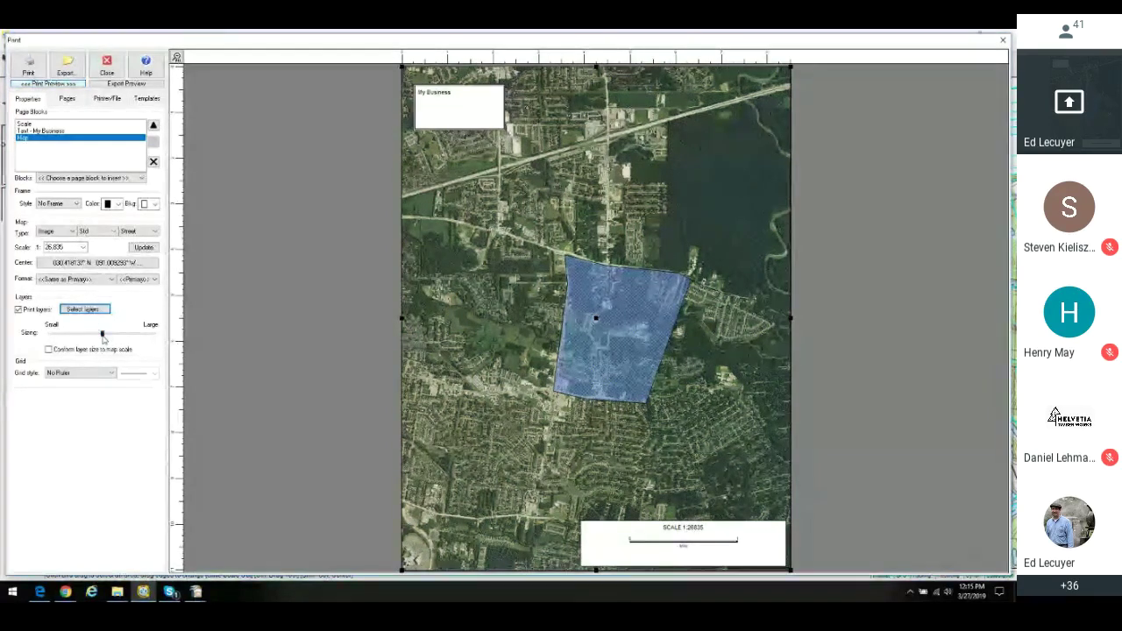
mouse_move(103, 336)
mouse_down()
mouse_move(118, 338)
mouse_move(88, 338)
mouse_up()
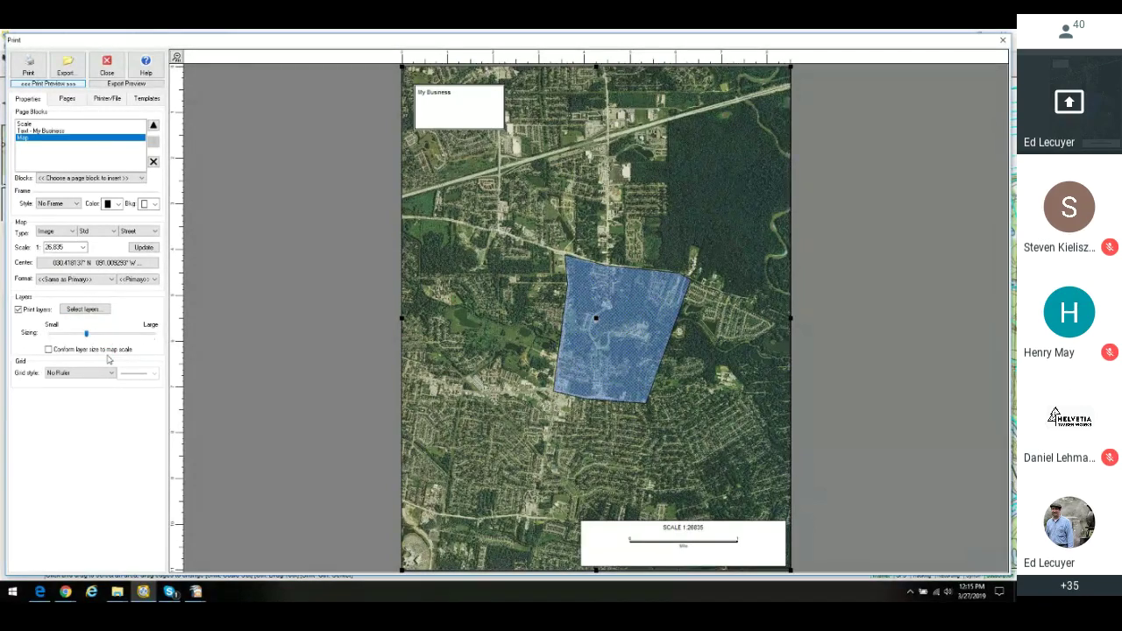
drag(87, 337, 147, 342)
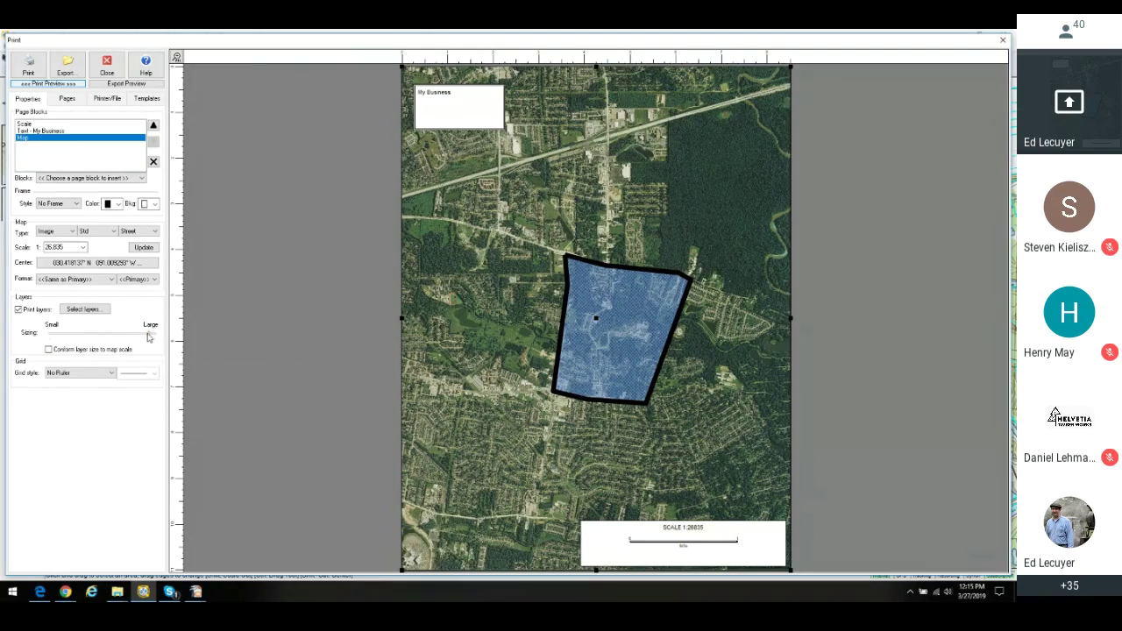
drag(148, 337, 61, 341)
click(98, 339)
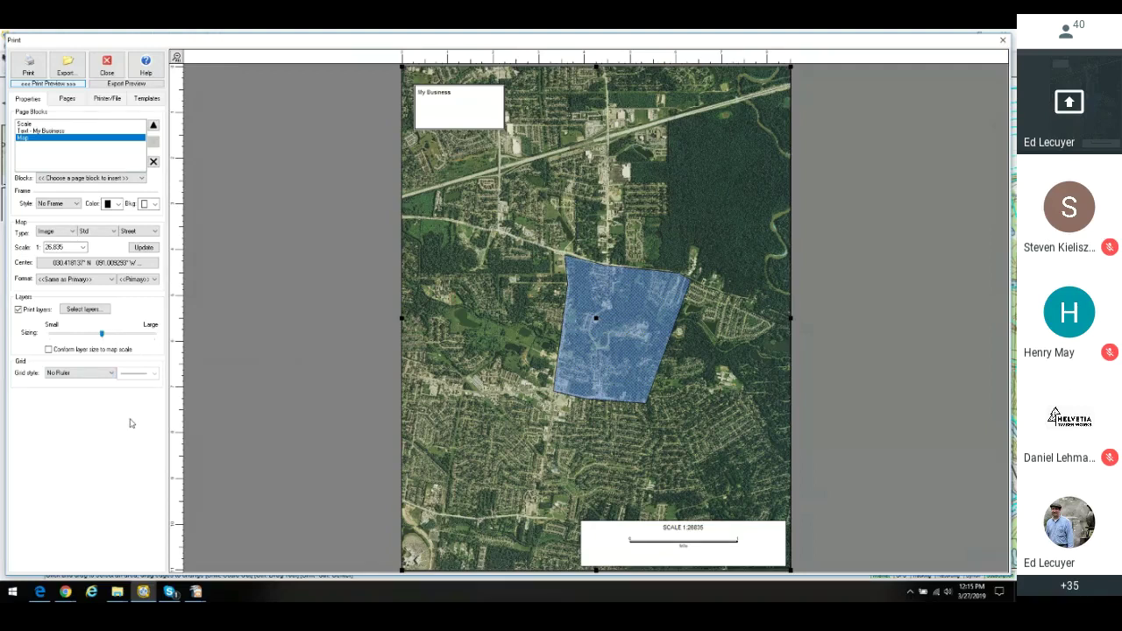
Set the grid style to rulers with a default grid, then view the saved print templates.
click(110, 374)
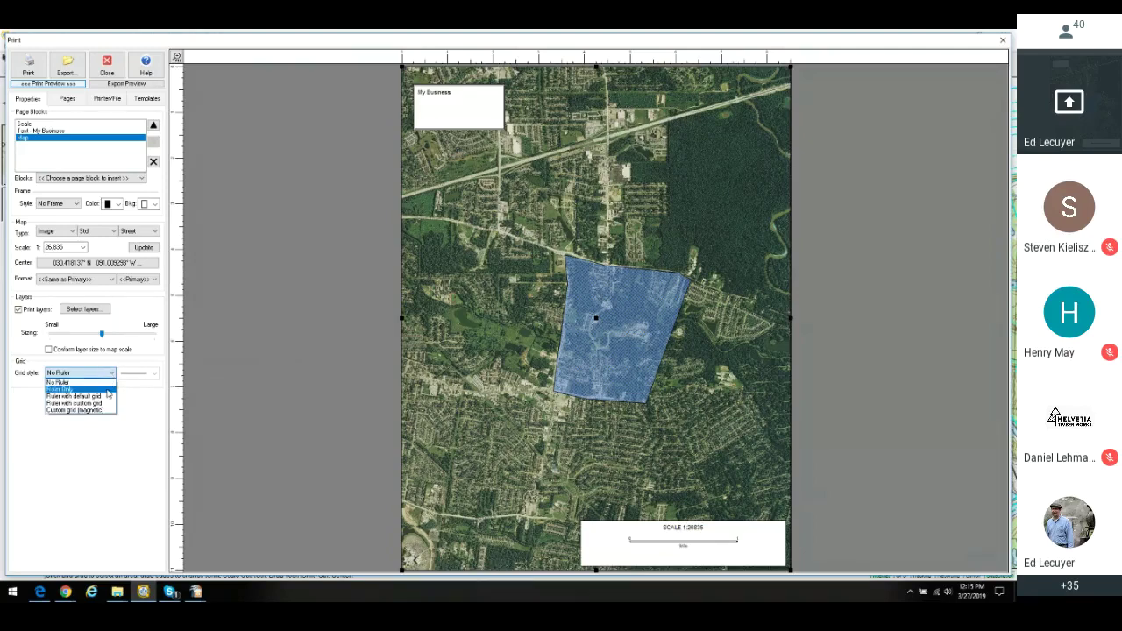
click(107, 397)
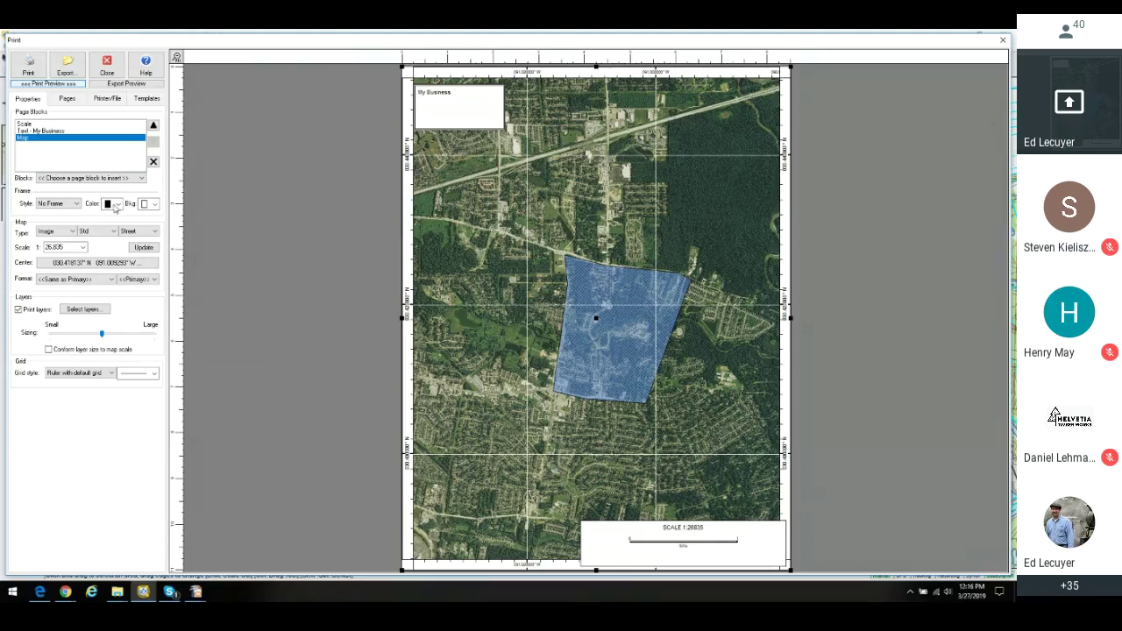
click(147, 99)
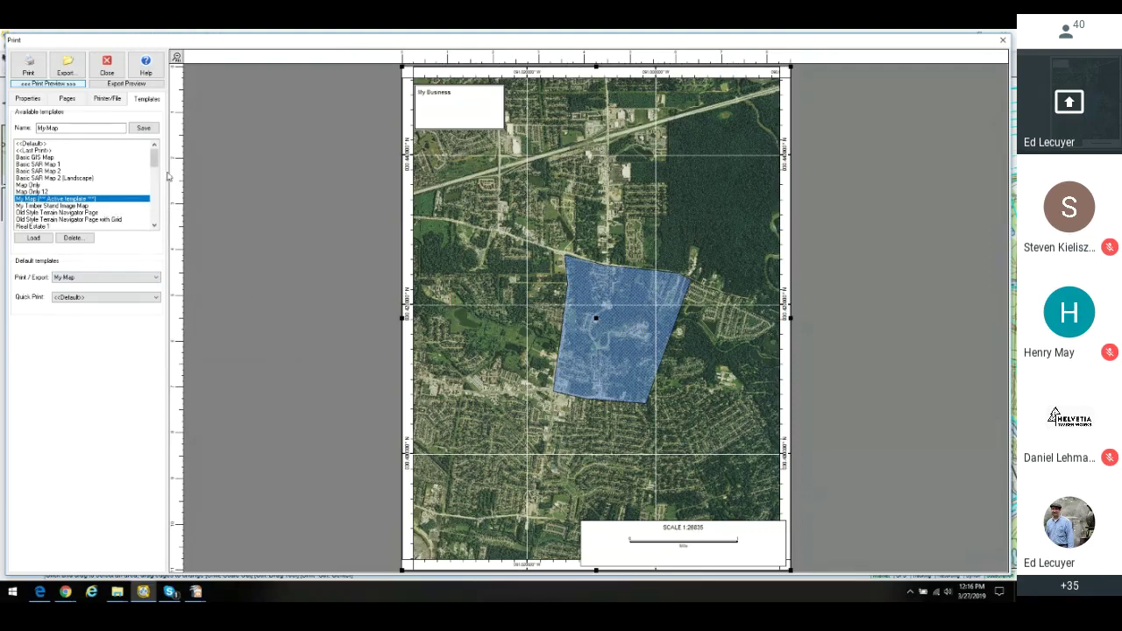
Load the Real Estate 1 template from the Available templates list onto the print layout.
scroll(154, 162, down, 1)
drag(154, 162, 155, 172)
scroll(155, 172, up, 1)
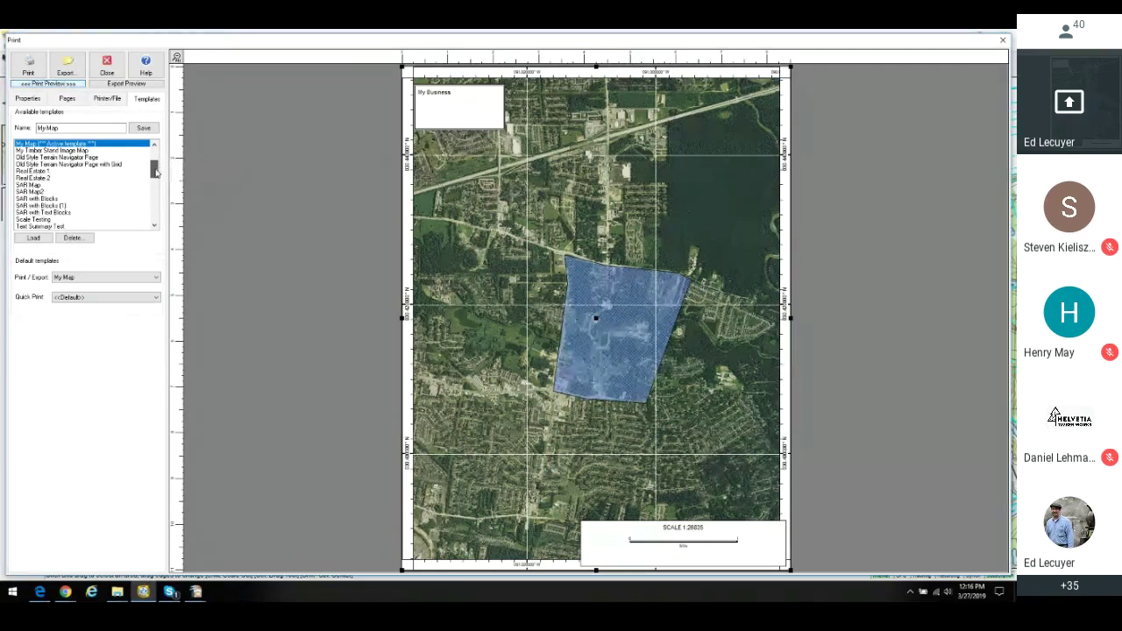
click(52, 172)
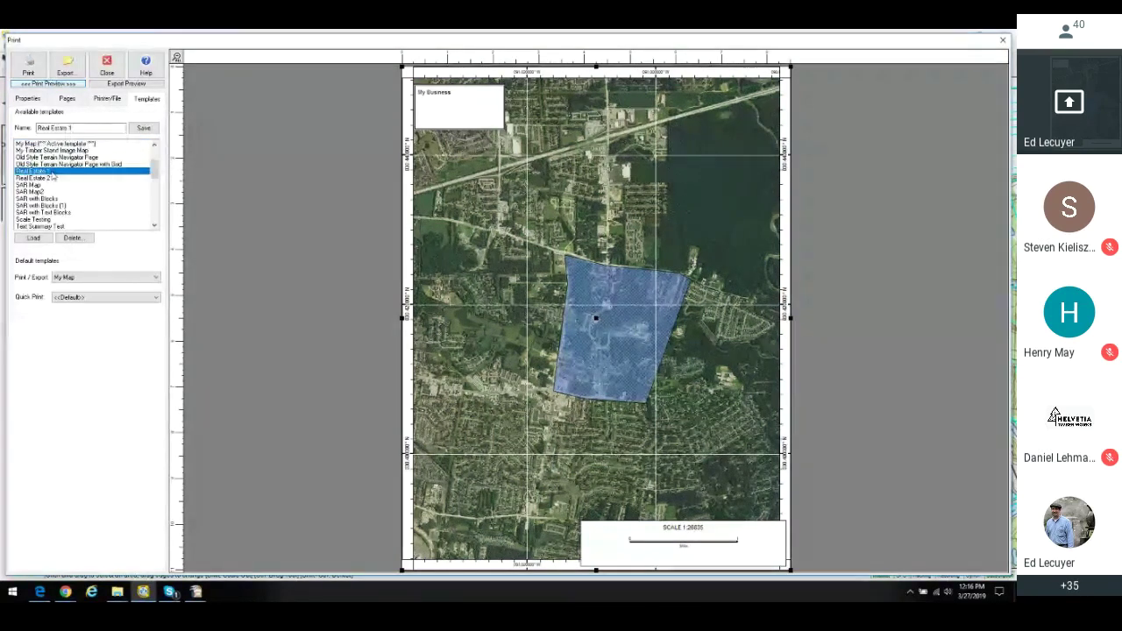
click(34, 238)
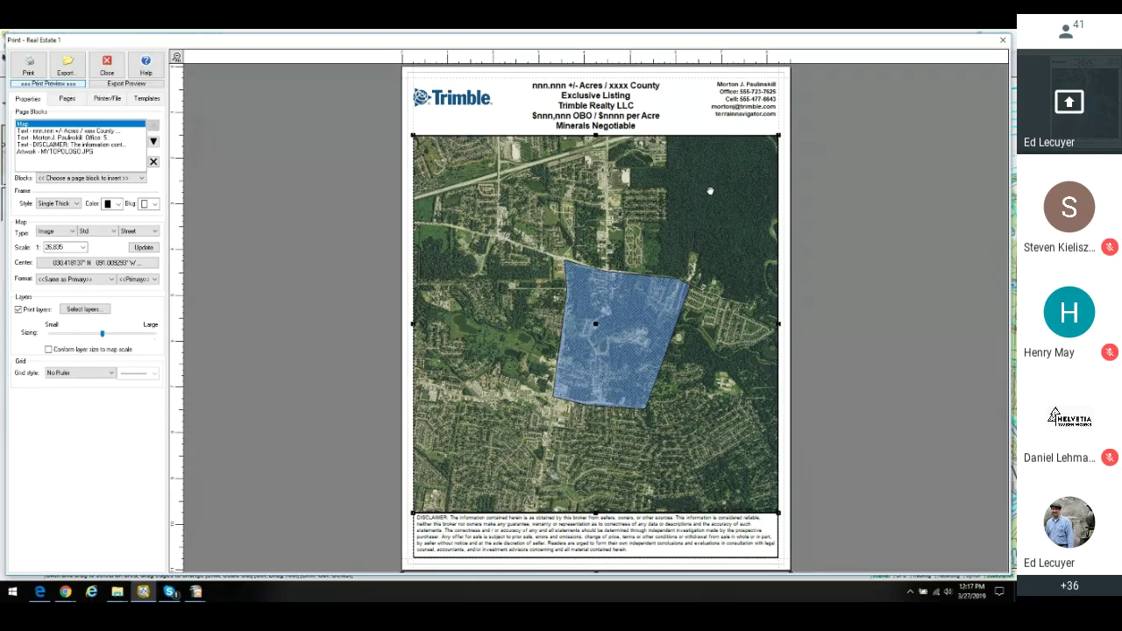
Replace the agent's name line in the contact text block with a new name.
click(747, 107)
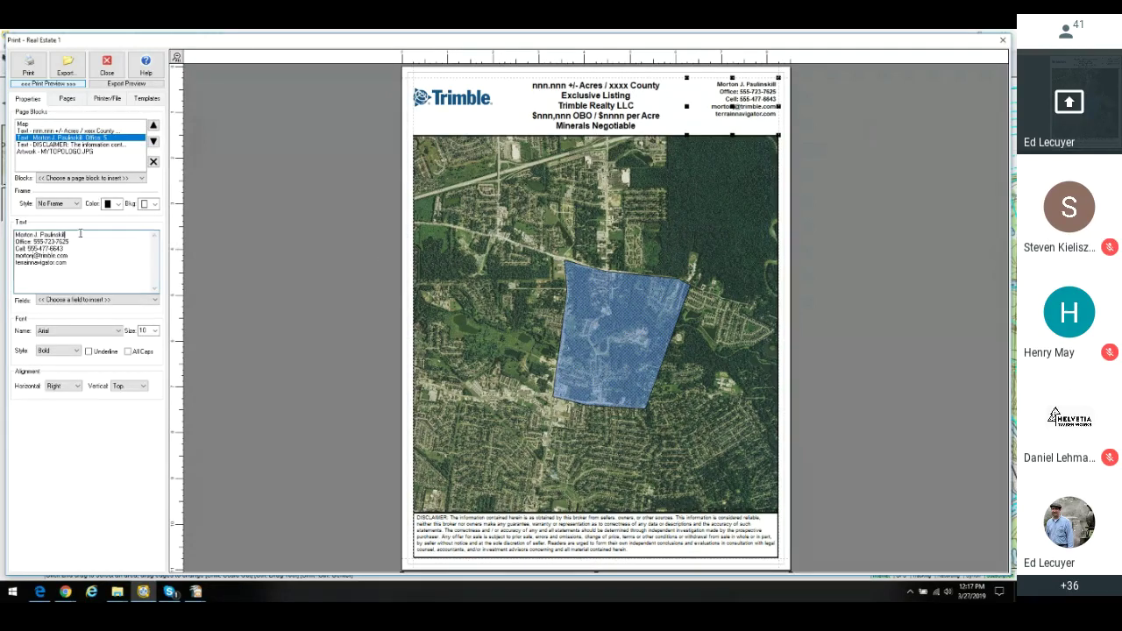
drag(66, 235, 12, 234)
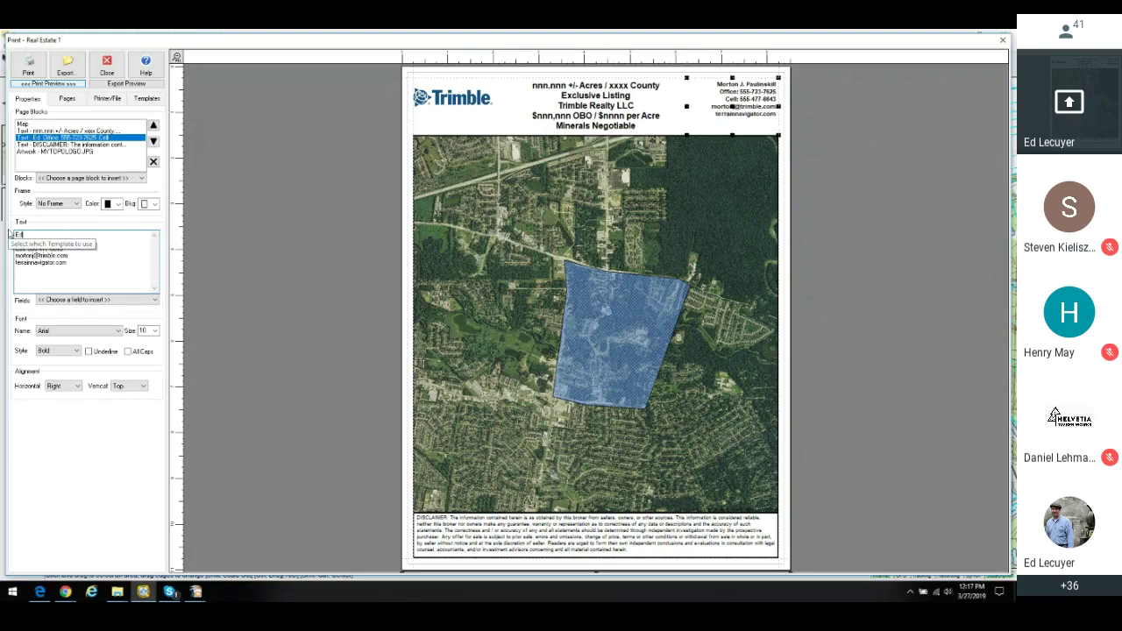
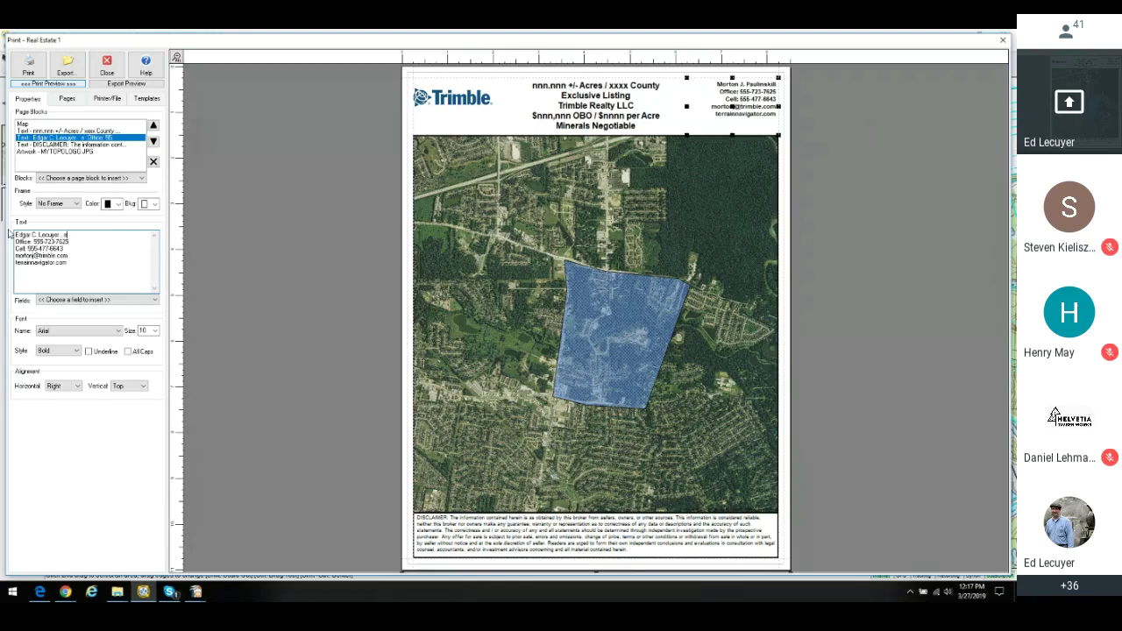
text(ss)
key(BackSpace)
click(98, 331)
click(78, 289)
Start renaming the template by removing the trailing '1' from Real Estate 1.
click(146, 98)
click(87, 128)
key(BackSpace)
Save the template as 'Real Estate Ed' and load it as the active template.
text(Ed)
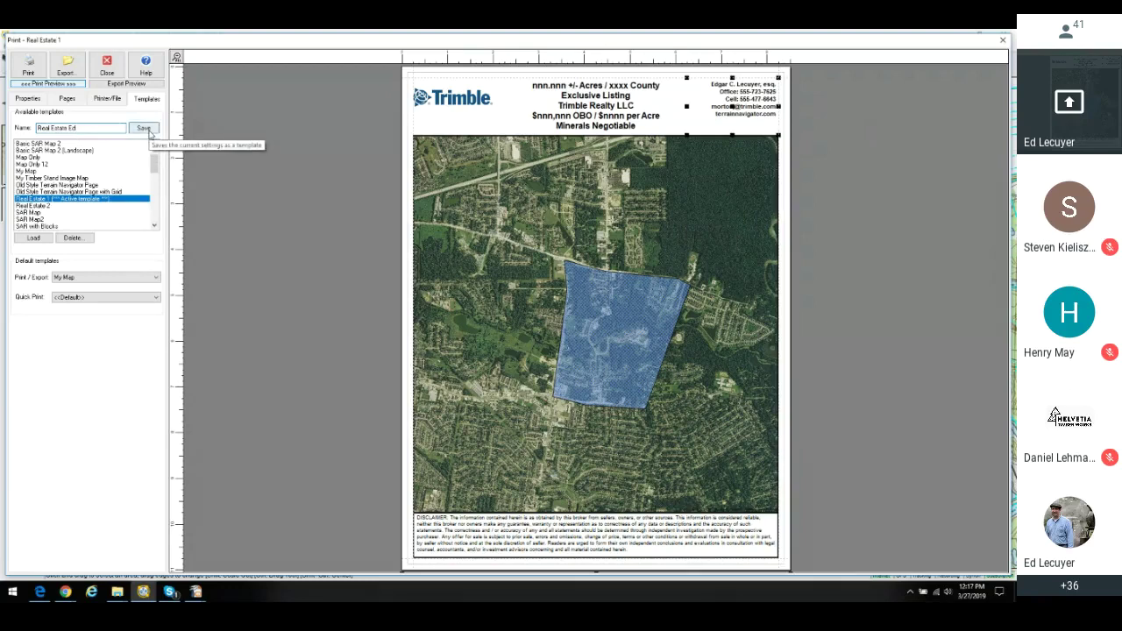
click(144, 128)
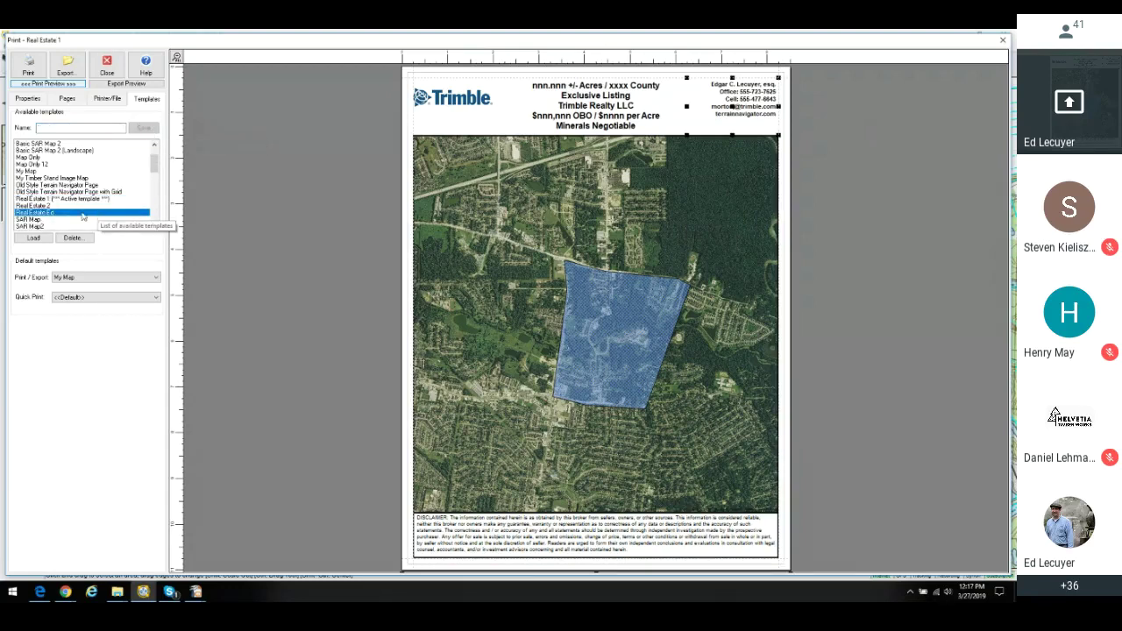
click(40, 237)
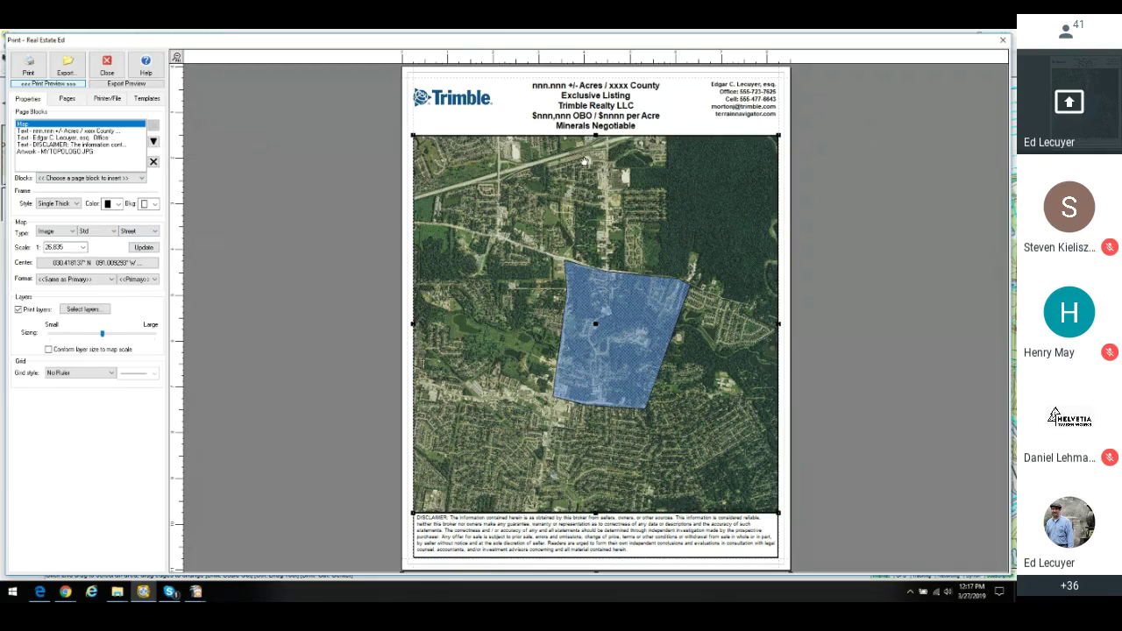
click(146, 99)
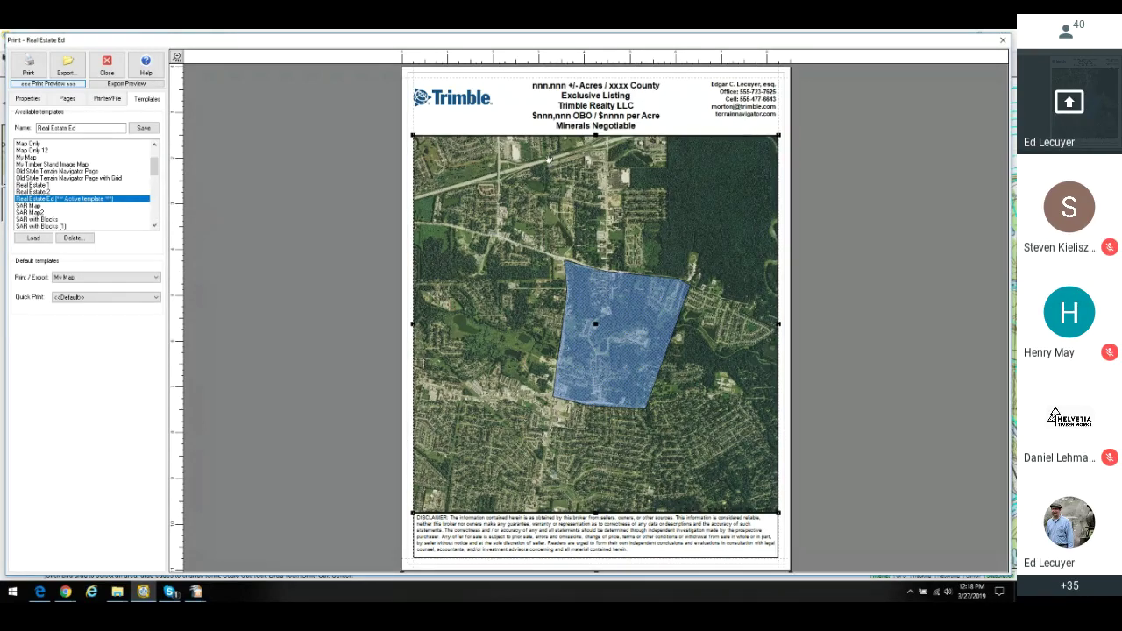
Select the listing title block and show its position and size in the Pages settings.
click(621, 115)
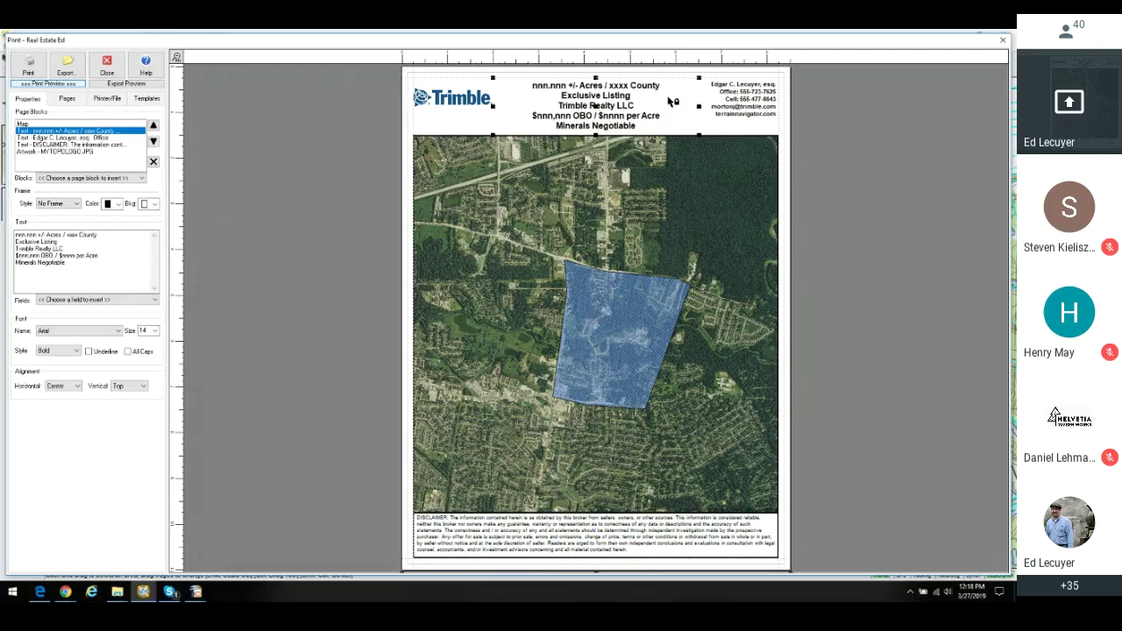
click(68, 98)
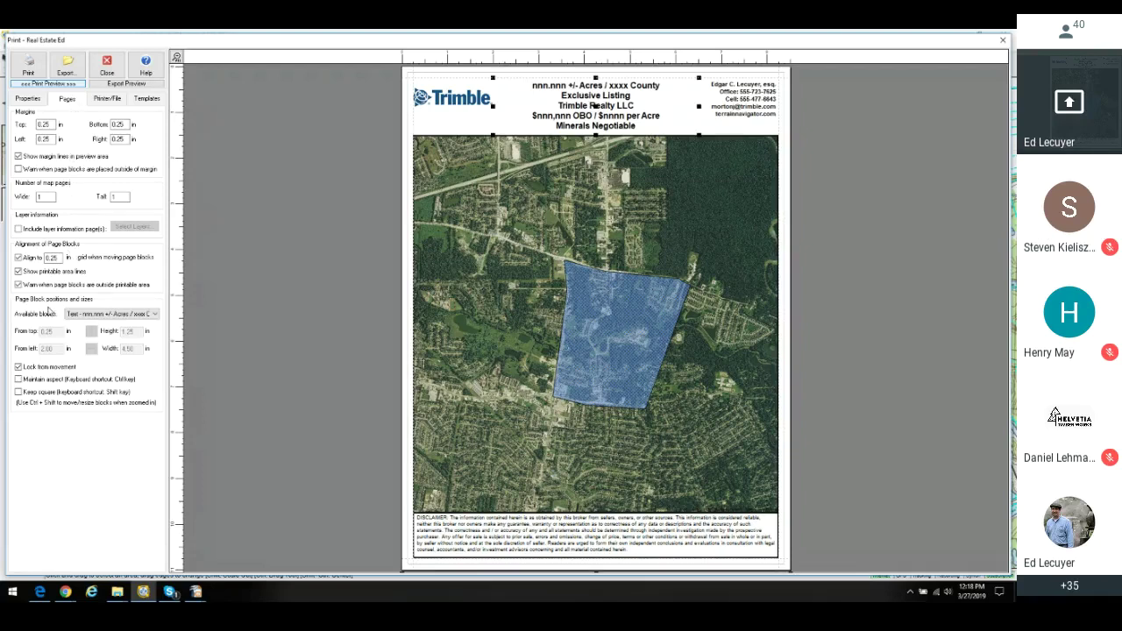
click(155, 314)
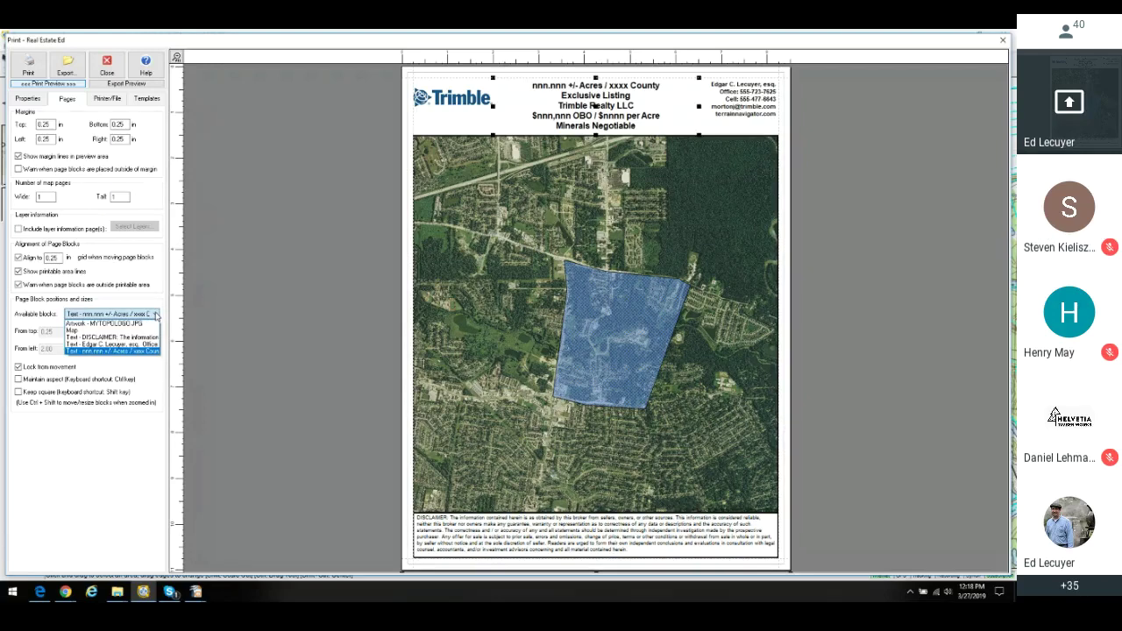
click(92, 351)
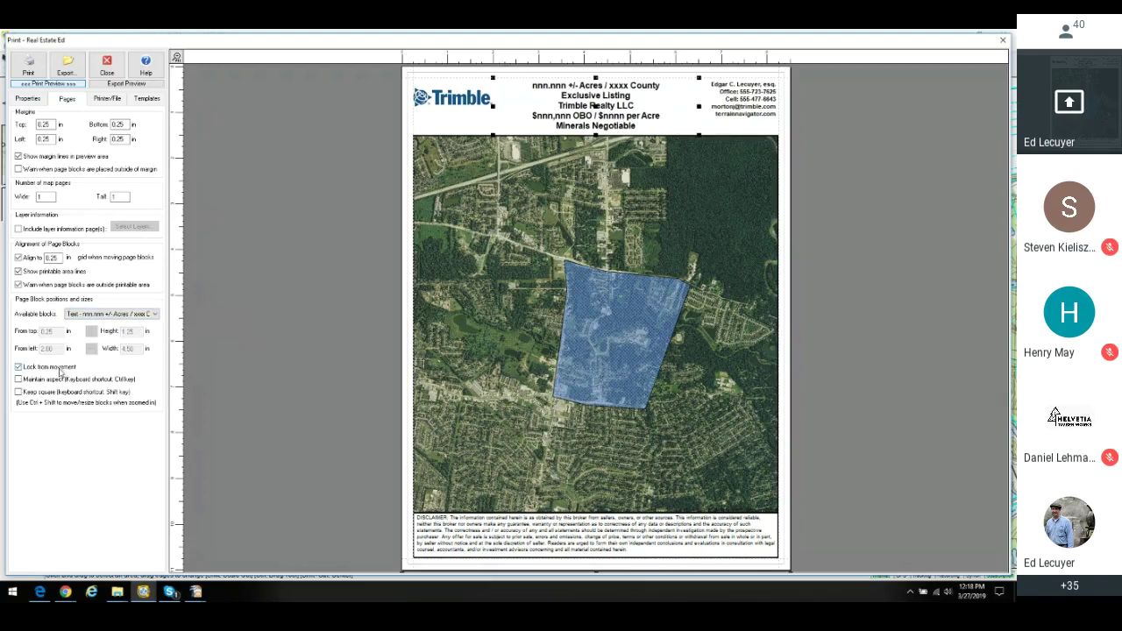
Unlock the title block and move it around the page, ending back at the top.
click(60, 372)
drag(594, 105, 651, 197)
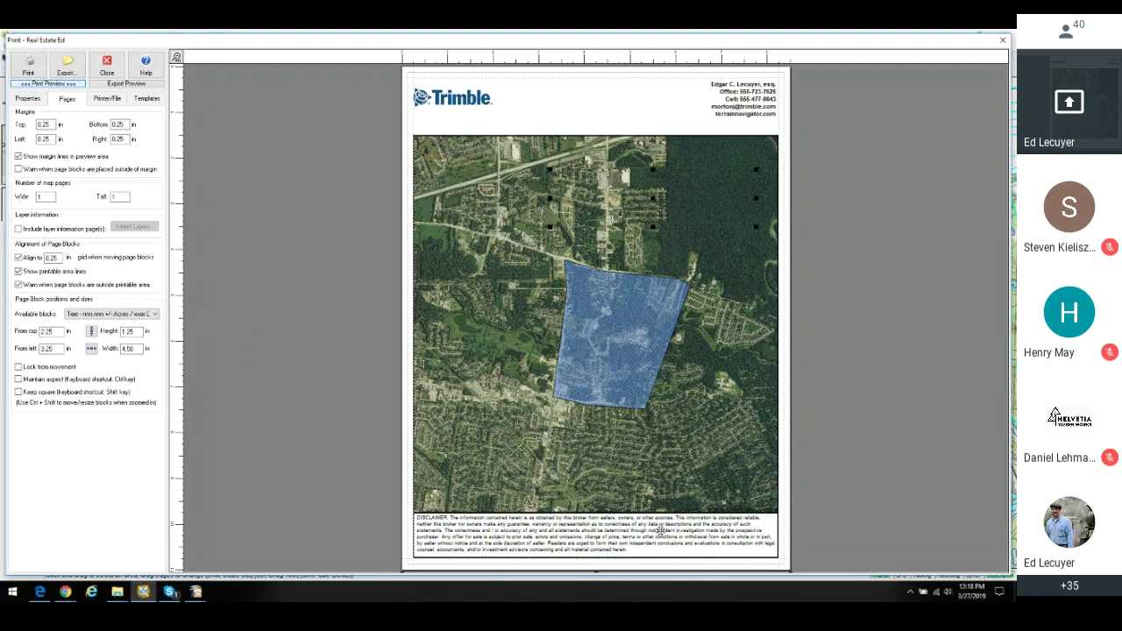
drag(659, 531, 660, 530)
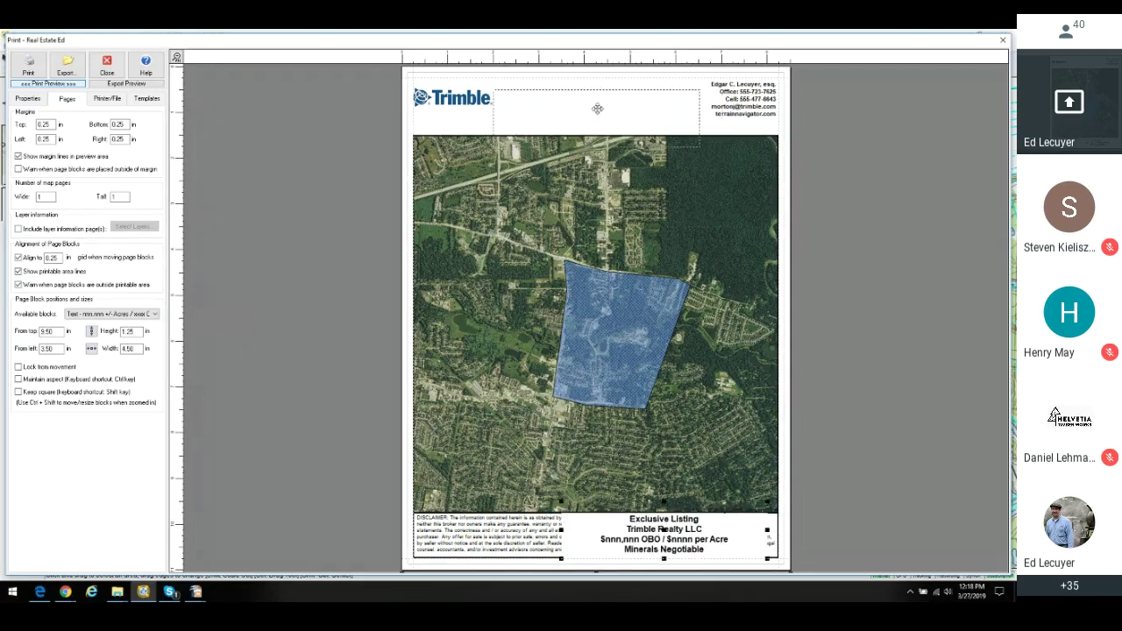
drag(572, 134, 553, 120)
Unlock the Trimble logo and place the title top-left with the logo beside it.
click(473, 95)
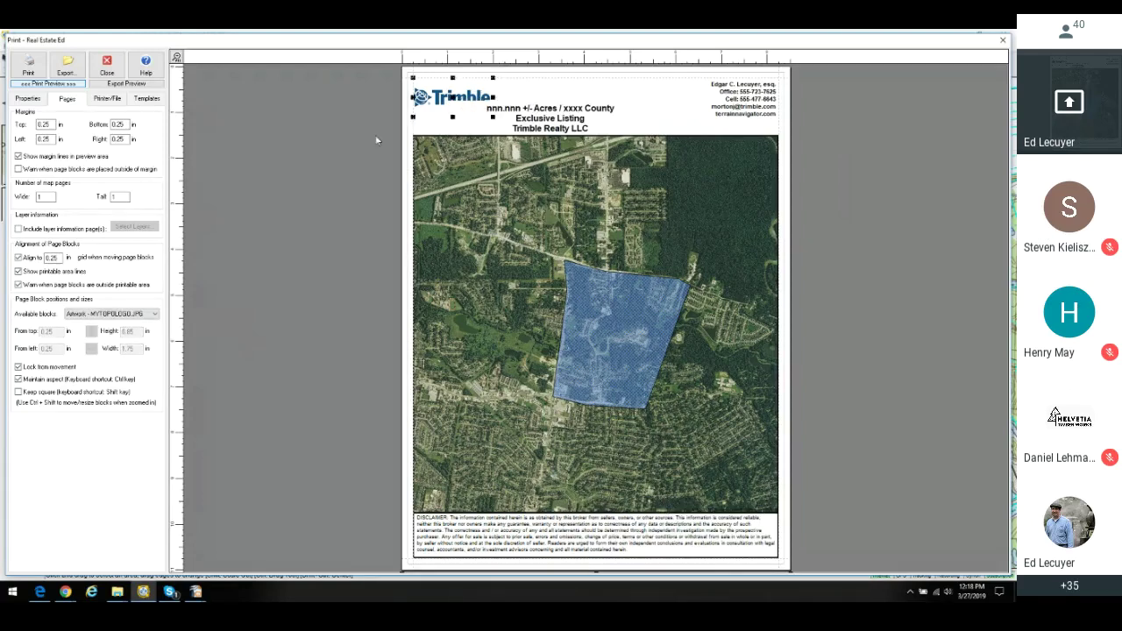
click(18, 366)
drag(456, 97, 655, 97)
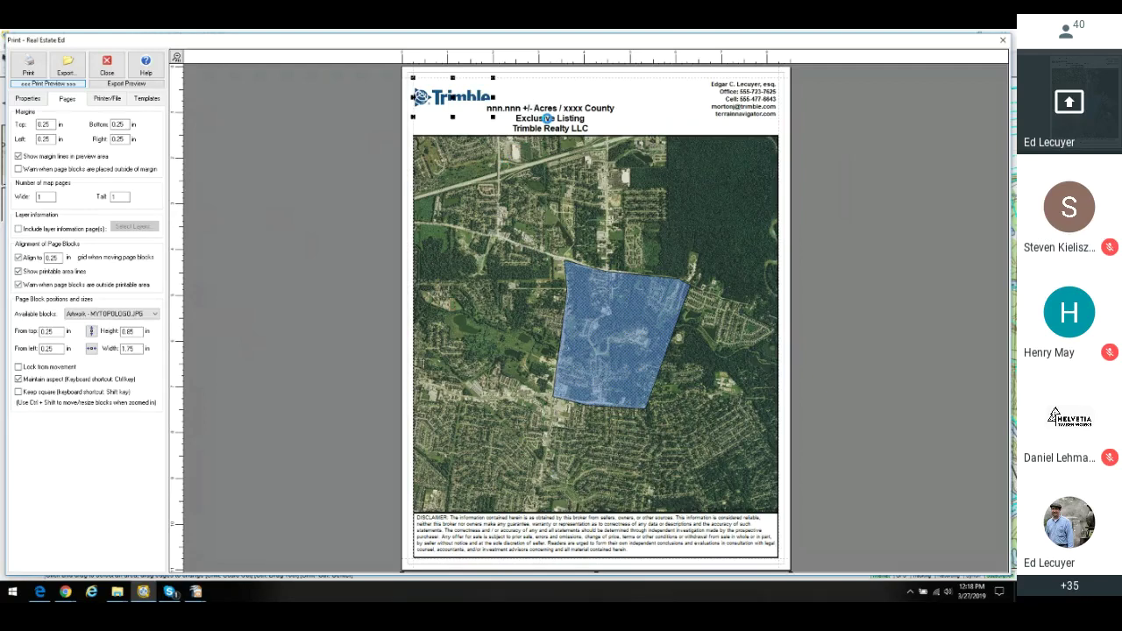
click(549, 127)
drag(506, 103, 472, 80)
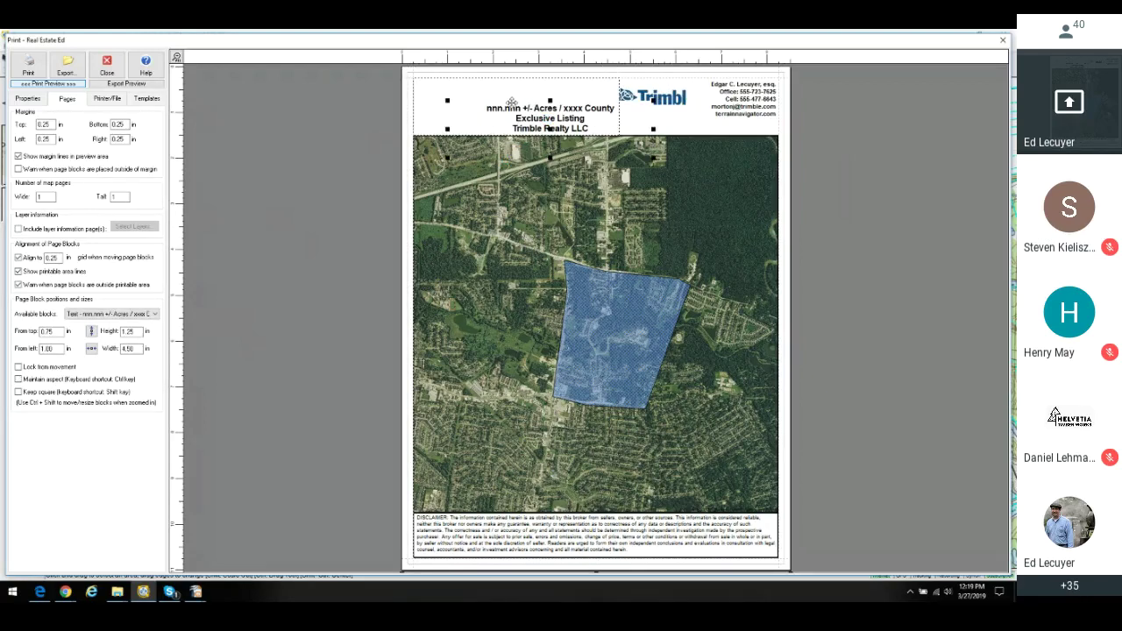
click(650, 101)
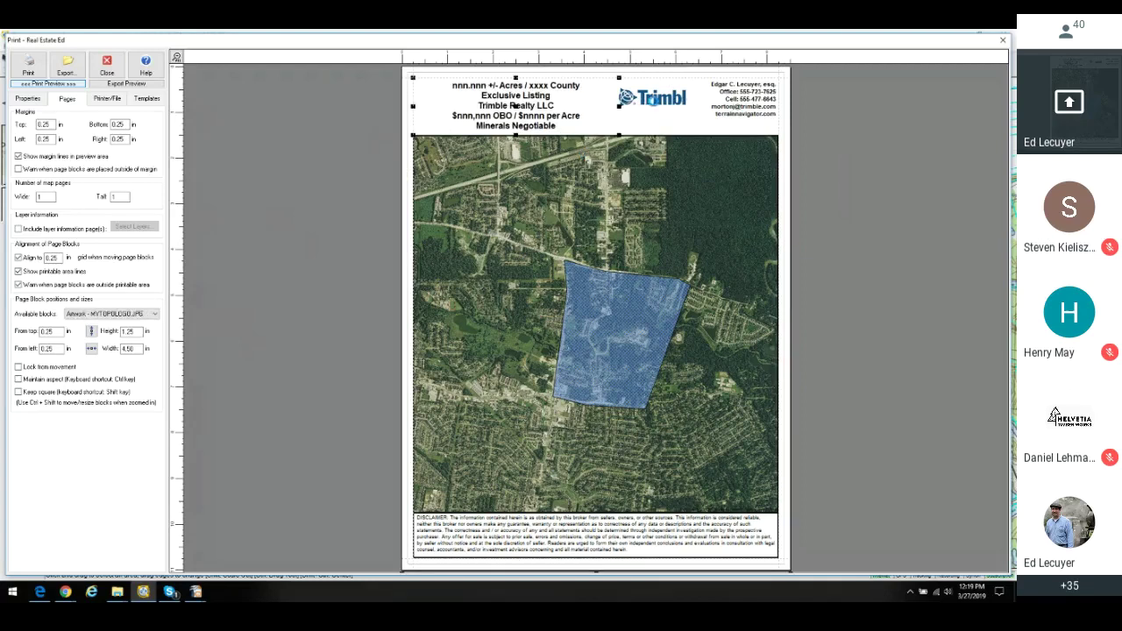
click(655, 98)
drag(662, 110, 655, 101)
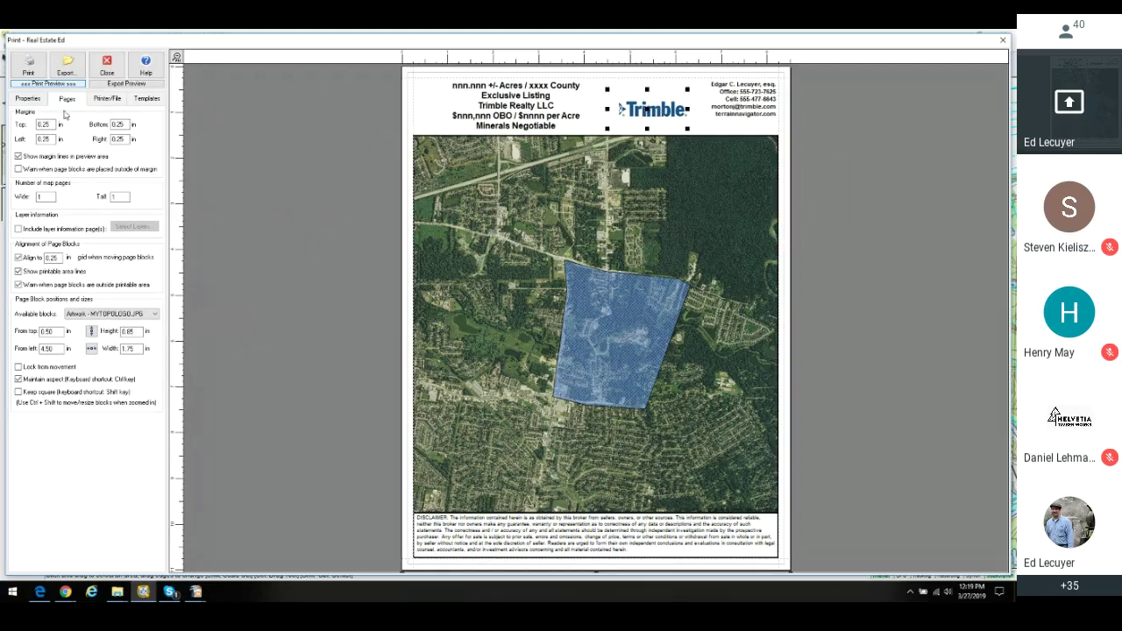
Raise the logo artwork three places to just below Map and nudge it higher in the header.
click(37, 102)
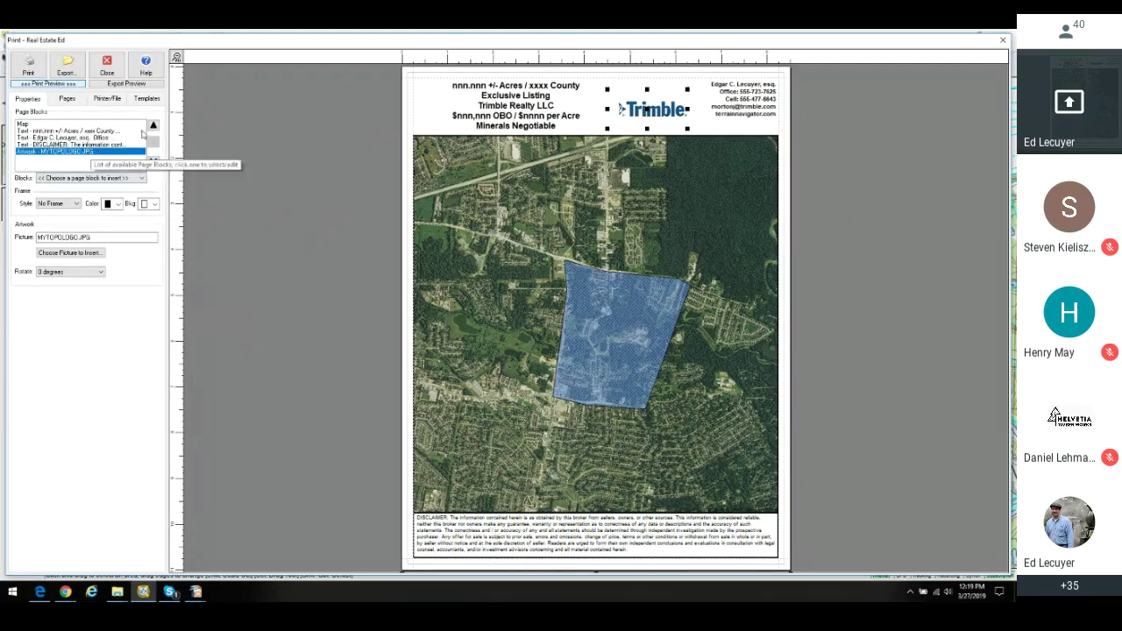
click(153, 127)
click(153, 126)
click(154, 126)
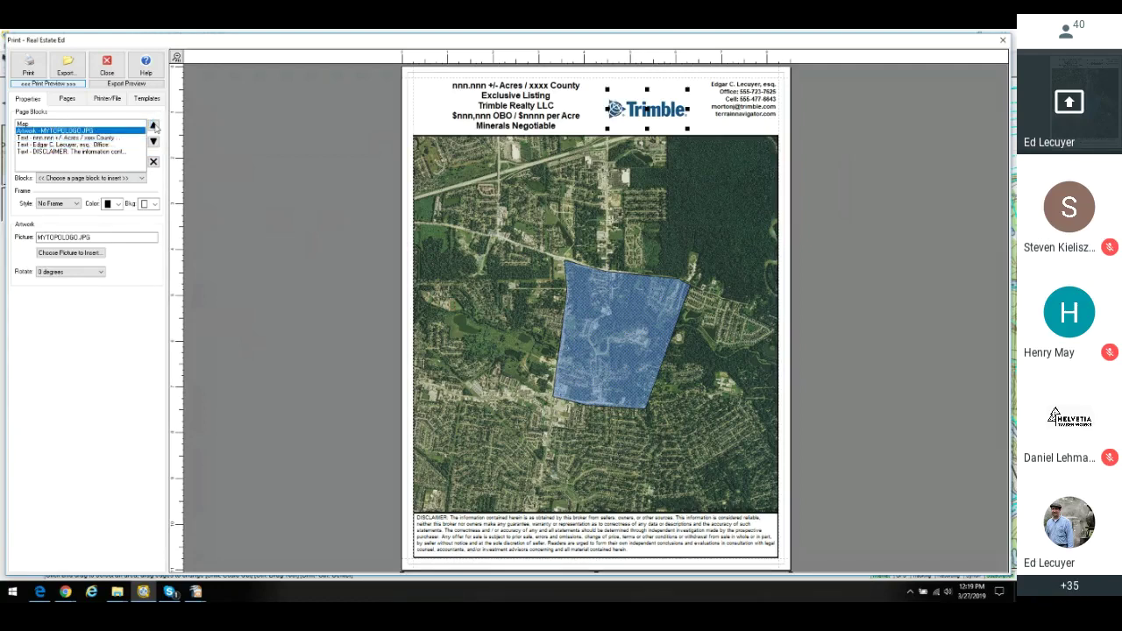
drag(641, 116, 661, 103)
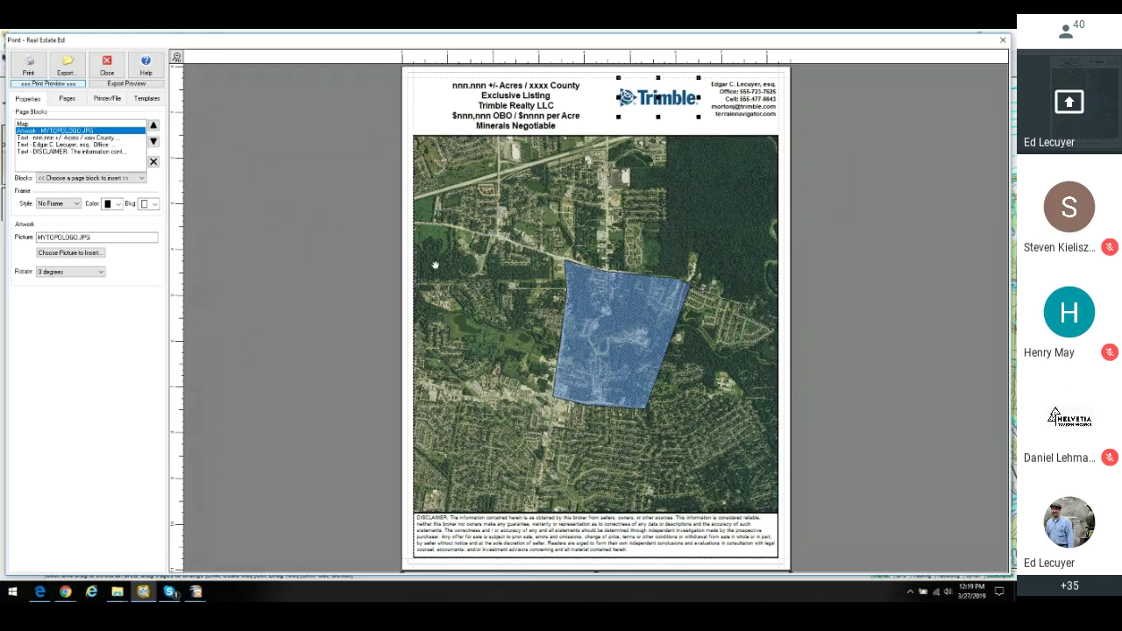
click(134, 100)
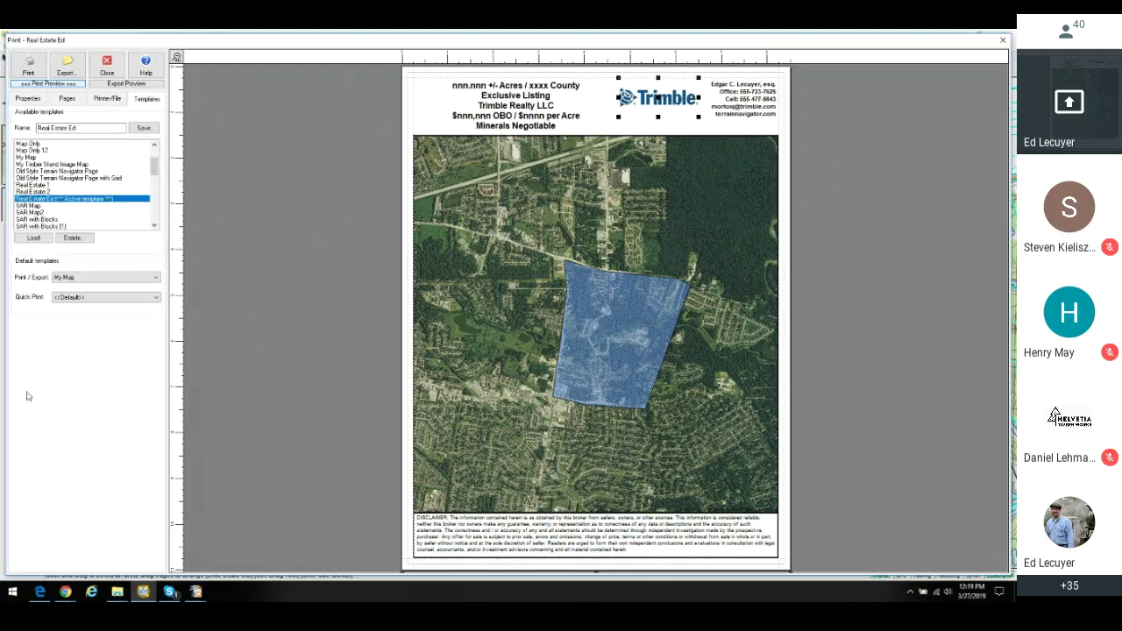
Select Map Only in the templates list and load it.
click(42, 145)
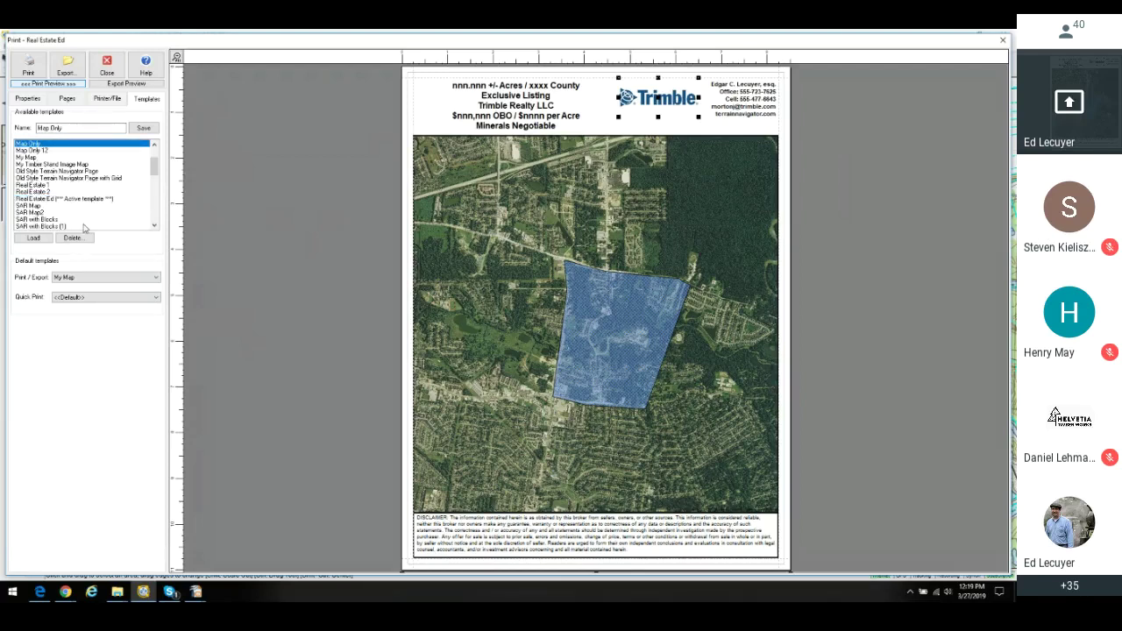
click(33, 238)
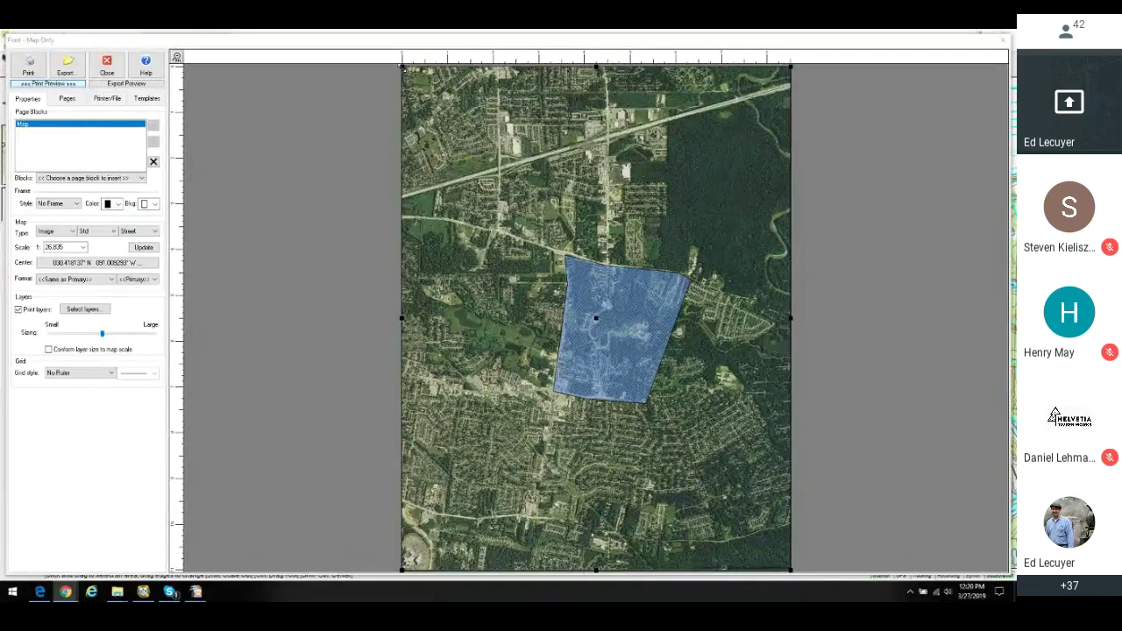
Shrink the map block from its top-left and bottom-right corners, leaving blank space beneath.
click(403, 70)
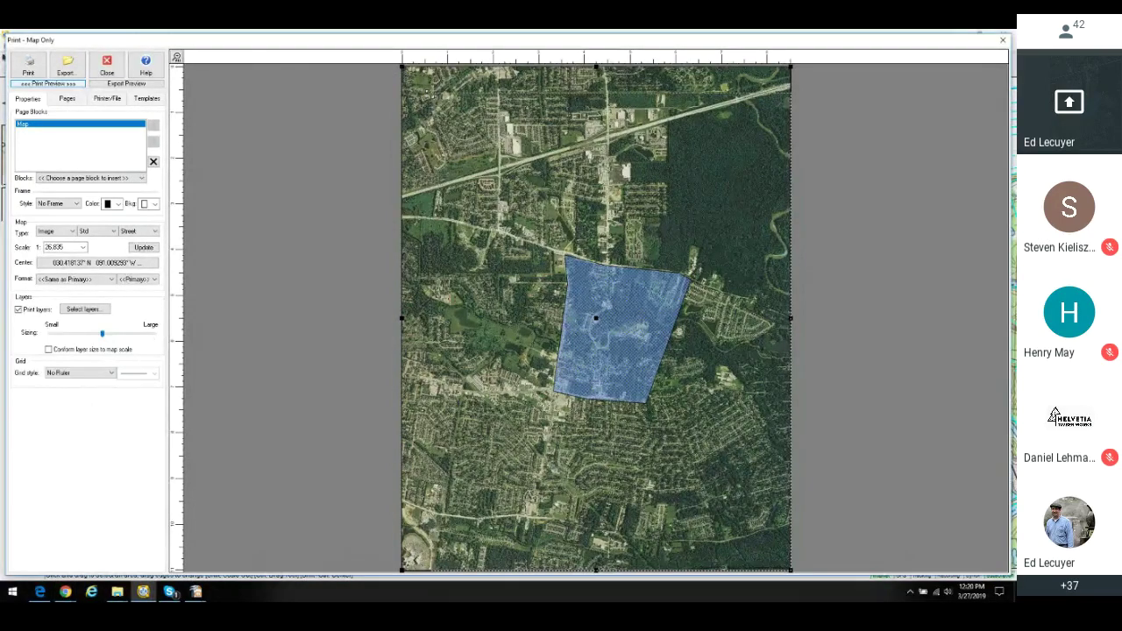
drag(402, 67, 424, 94)
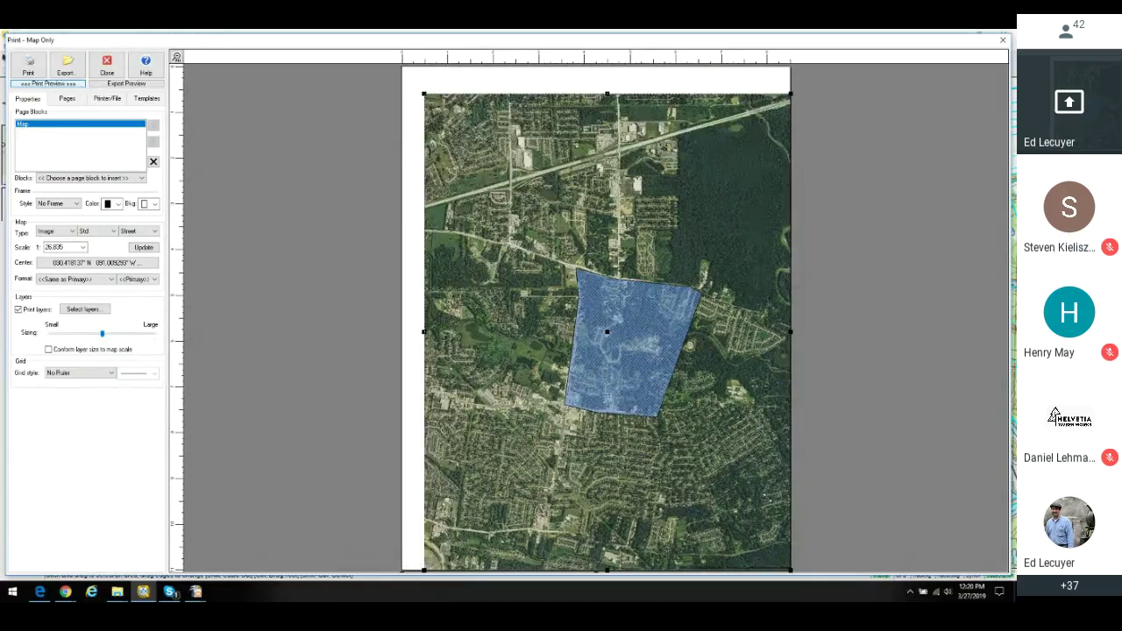
drag(791, 570, 754, 478)
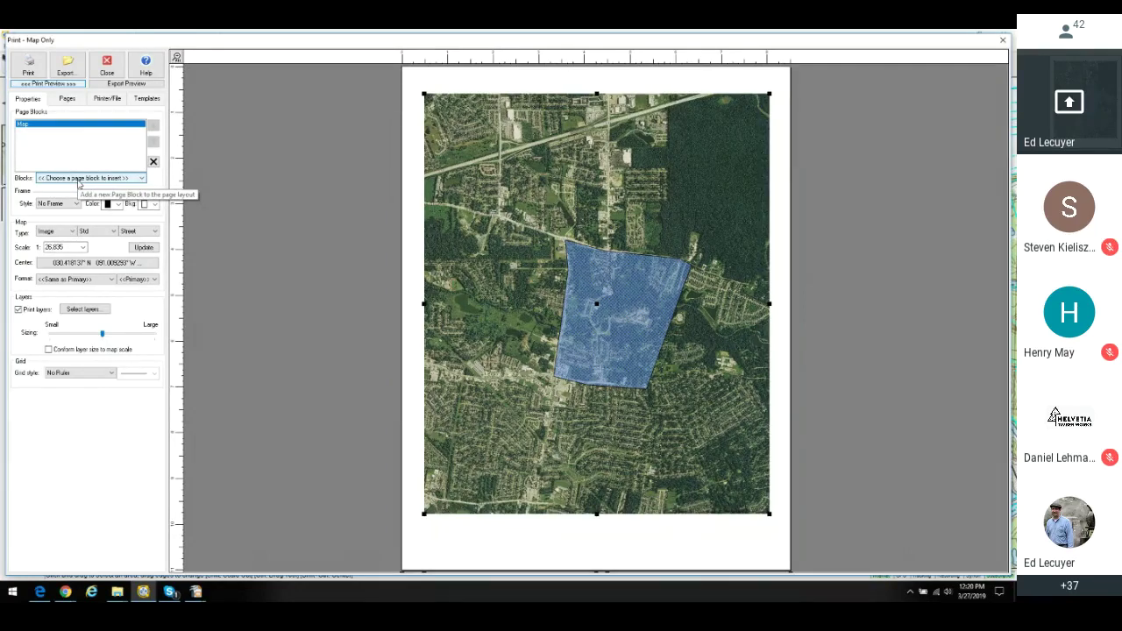
Insert an Artwork block, move it to the map's top-left corner and begin choosing its picture.
click(79, 181)
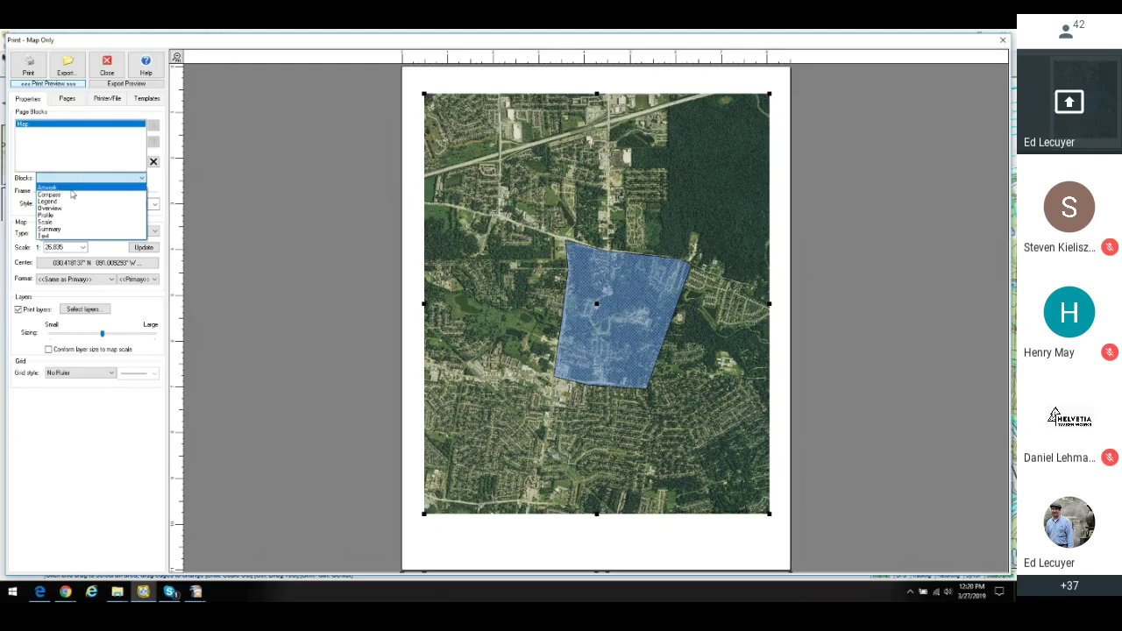
click(71, 189)
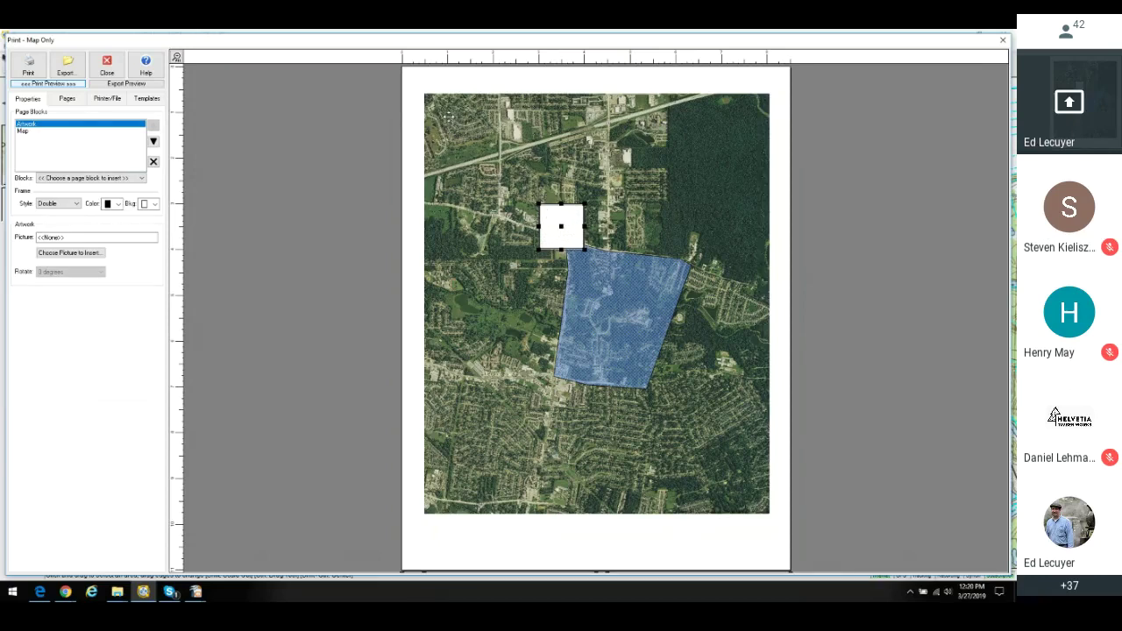
drag(579, 246, 472, 142)
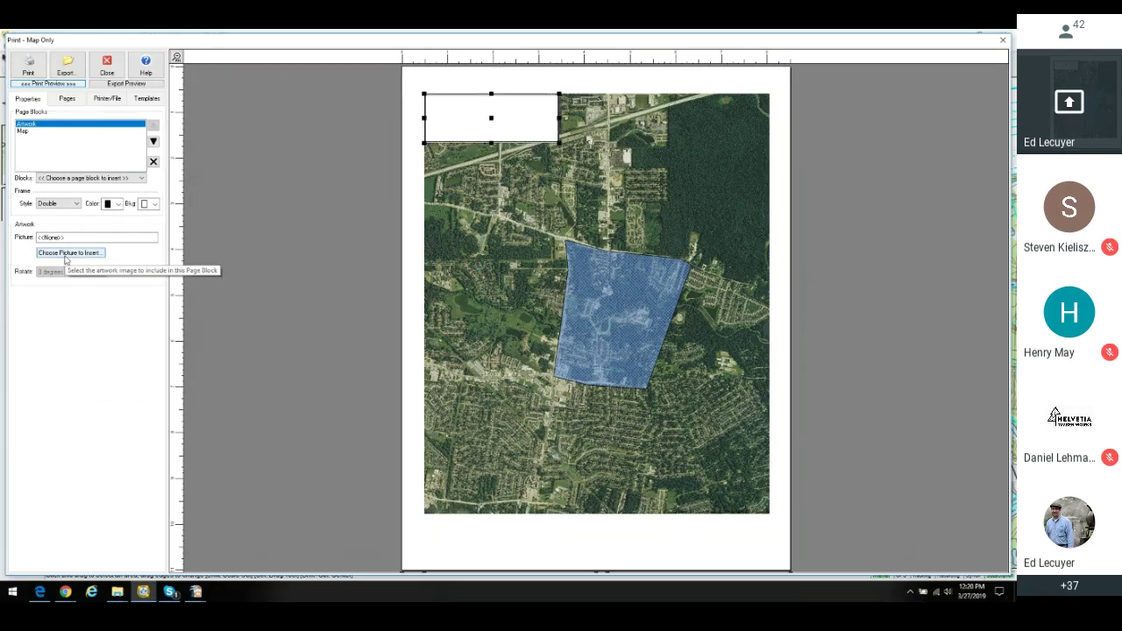
click(65, 256)
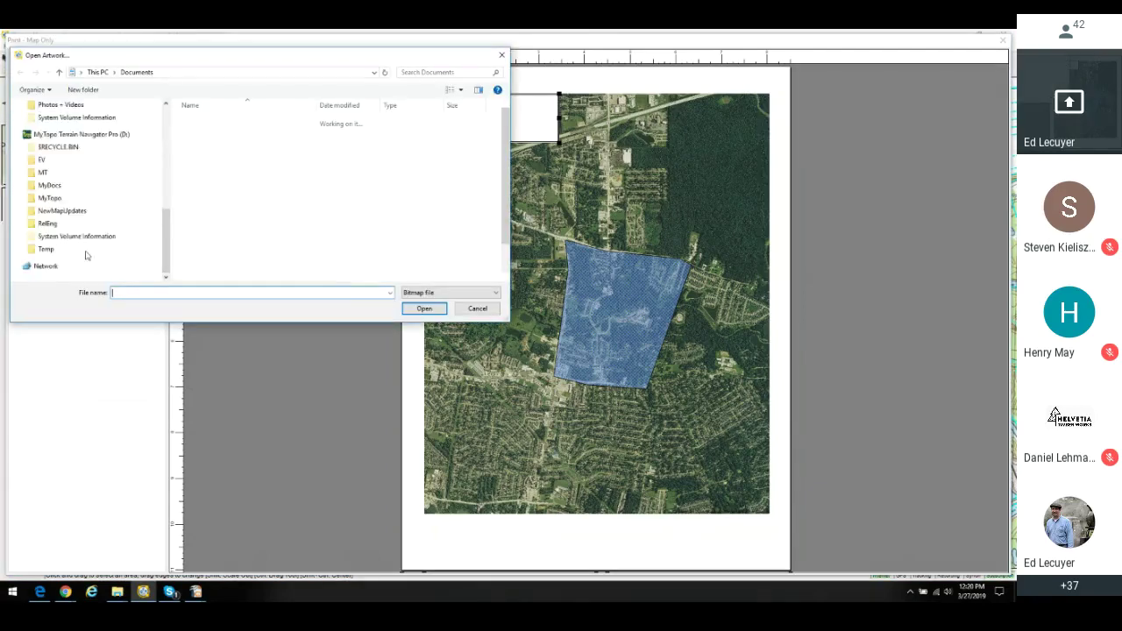
Browse to Z:\WW&F\Pictures\Spec Sheets and Drawings and insert no9_cleaned.bmp.
drag(165, 138, 161, 201)
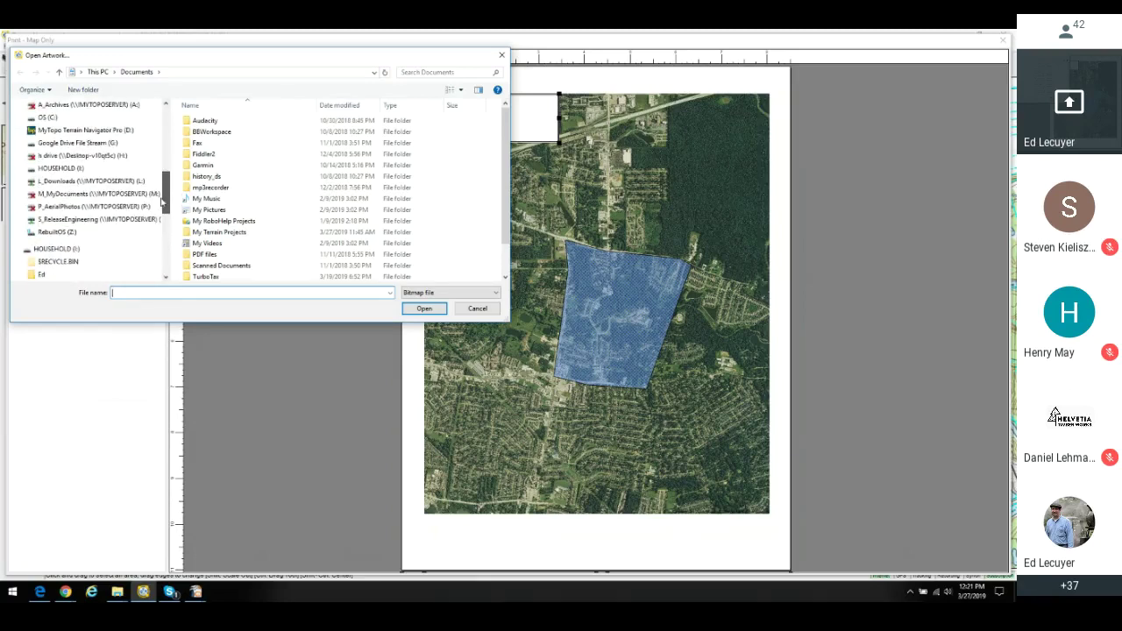
click(110, 233)
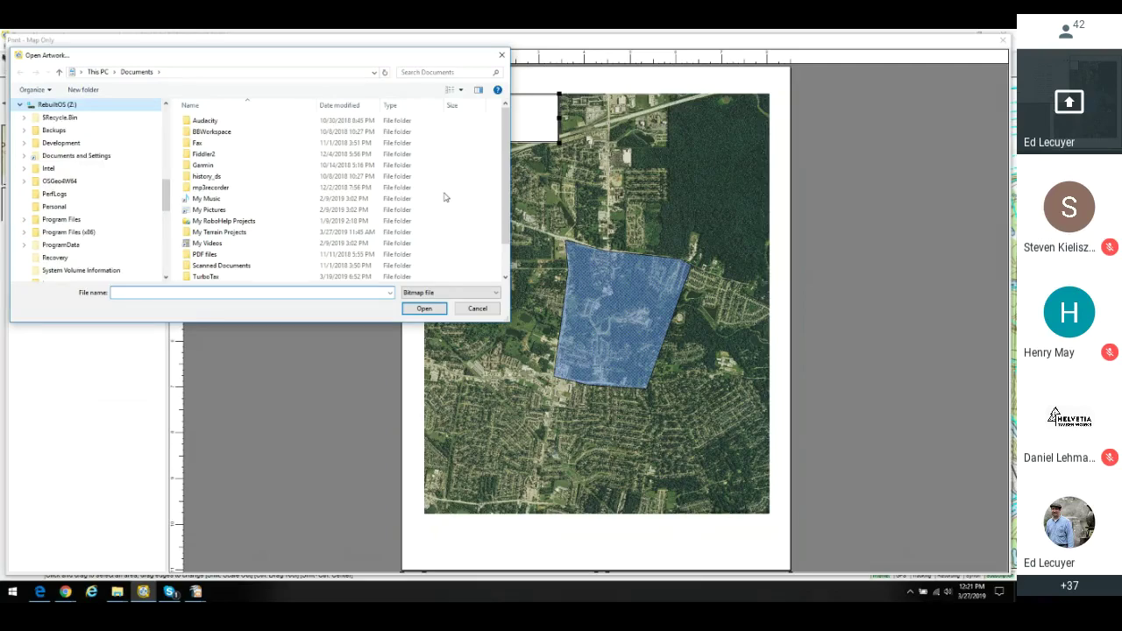
scroll(235, 272, down, 1)
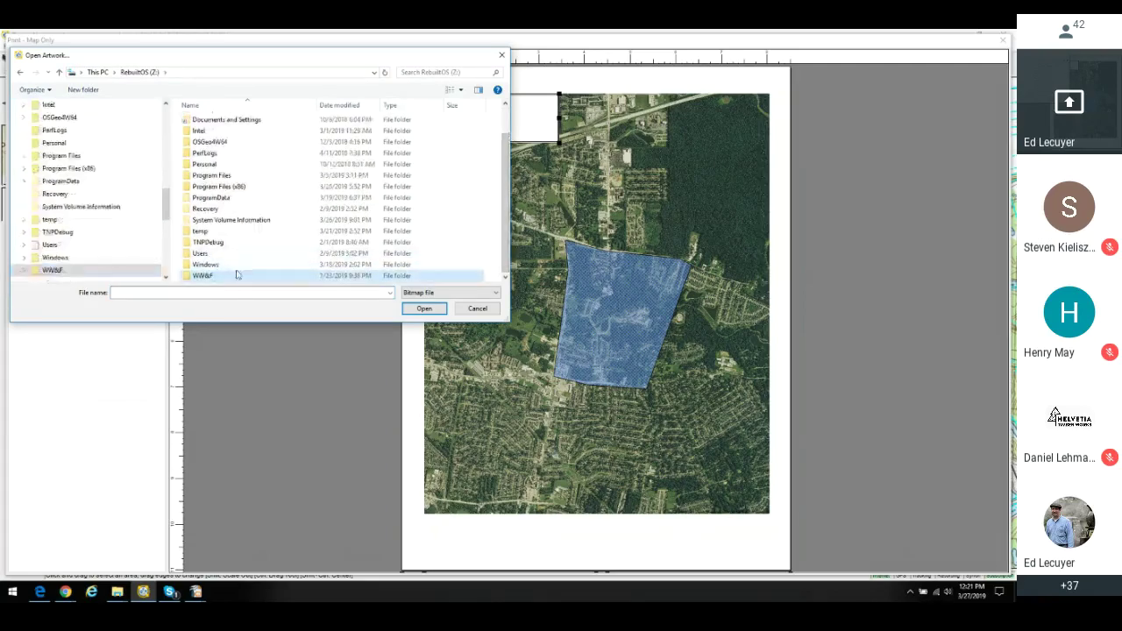
double_click(236, 275)
scroll(263, 254, down, 1)
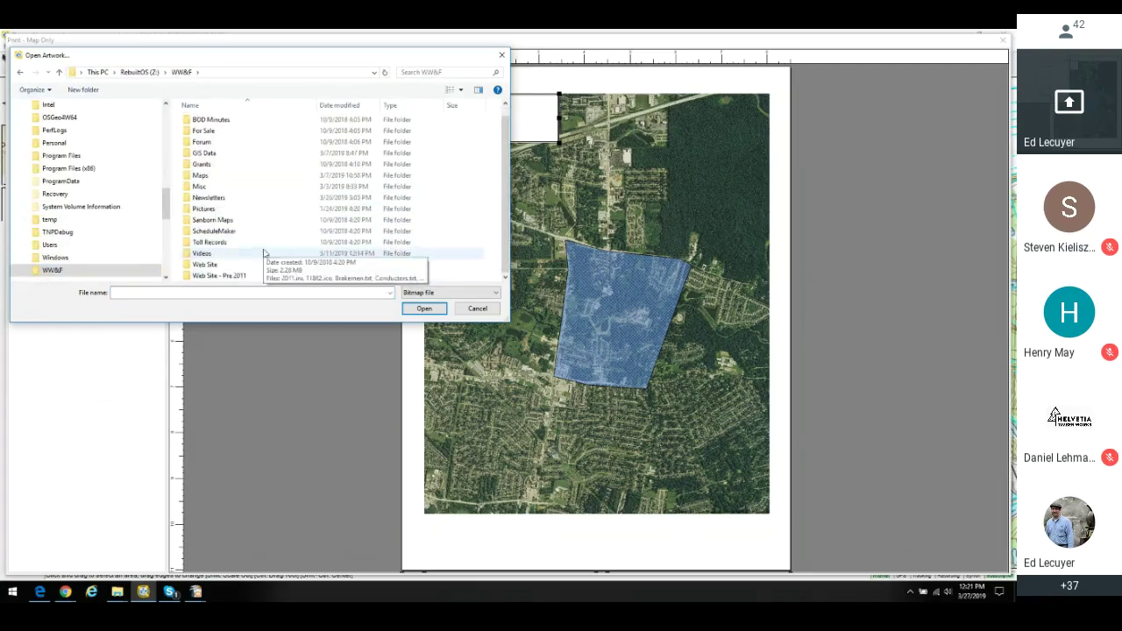
scroll(237, 230, up, 1)
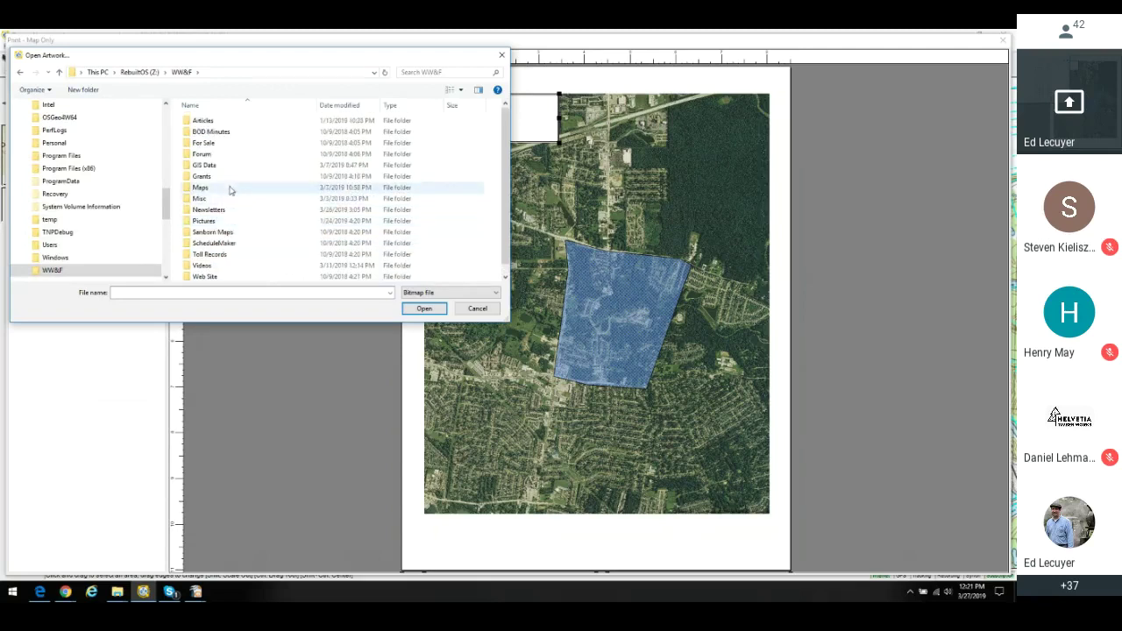
double_click(242, 220)
scroll(274, 233, down, 7)
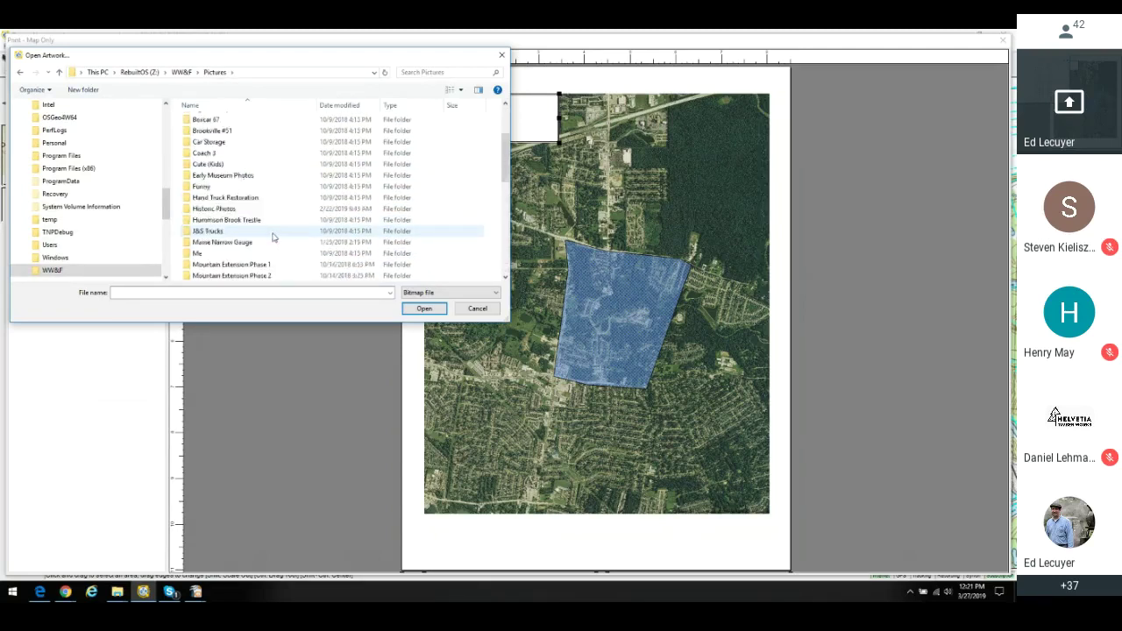
scroll(273, 236, down, 3)
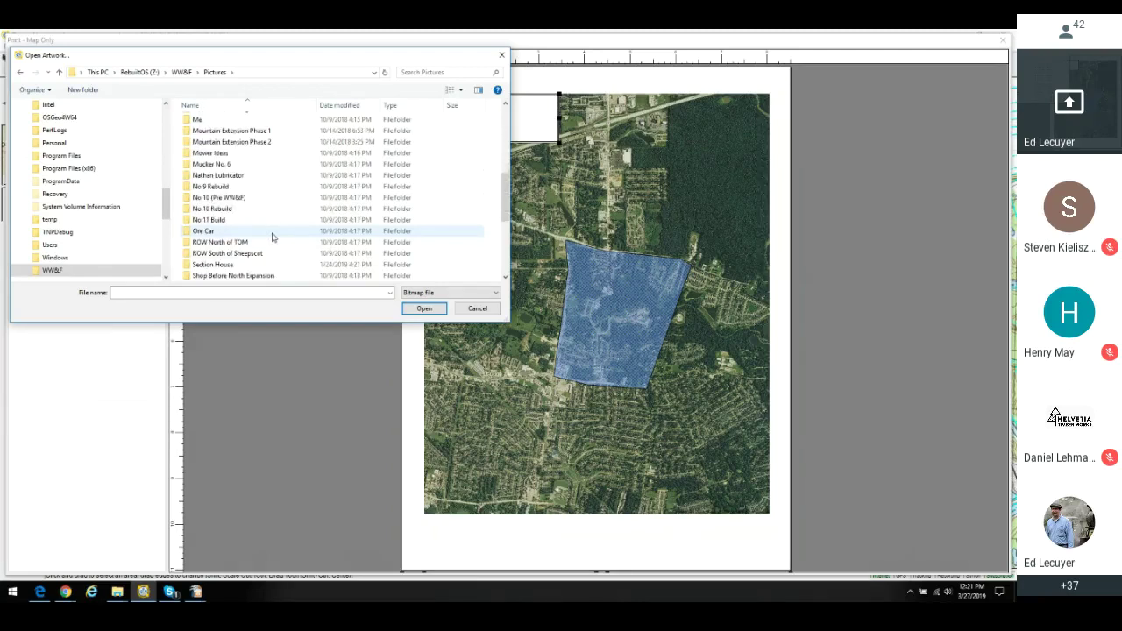
click(260, 254)
double_click(260, 254)
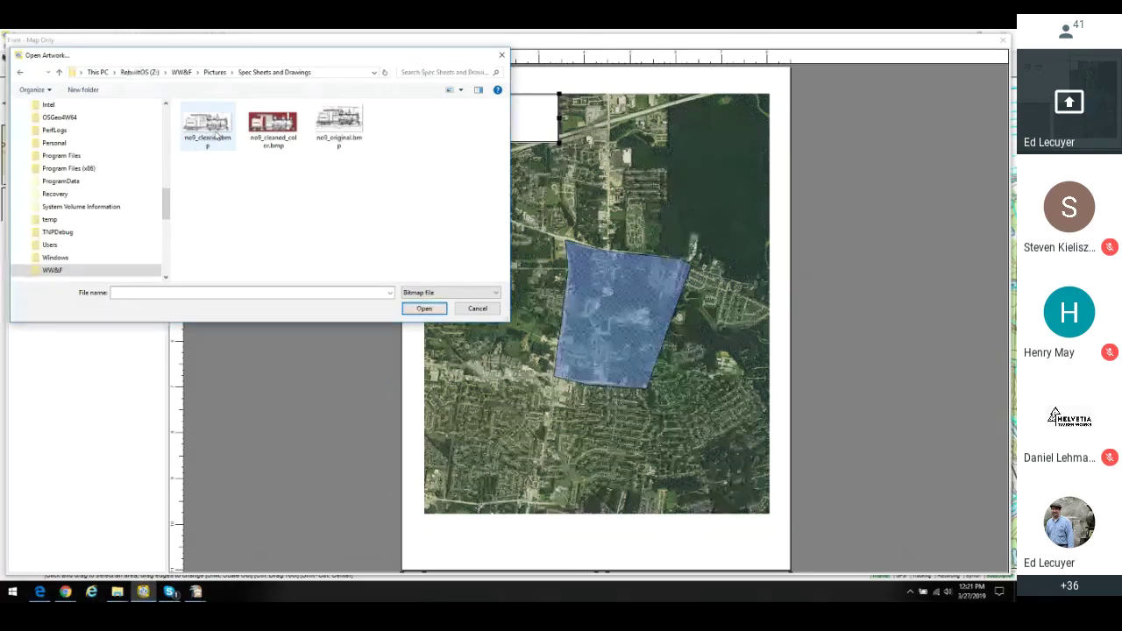
double_click(215, 134)
Enlarge the locomotive artwork block and position it at the map's top-left corner.
drag(550, 142, 585, 158)
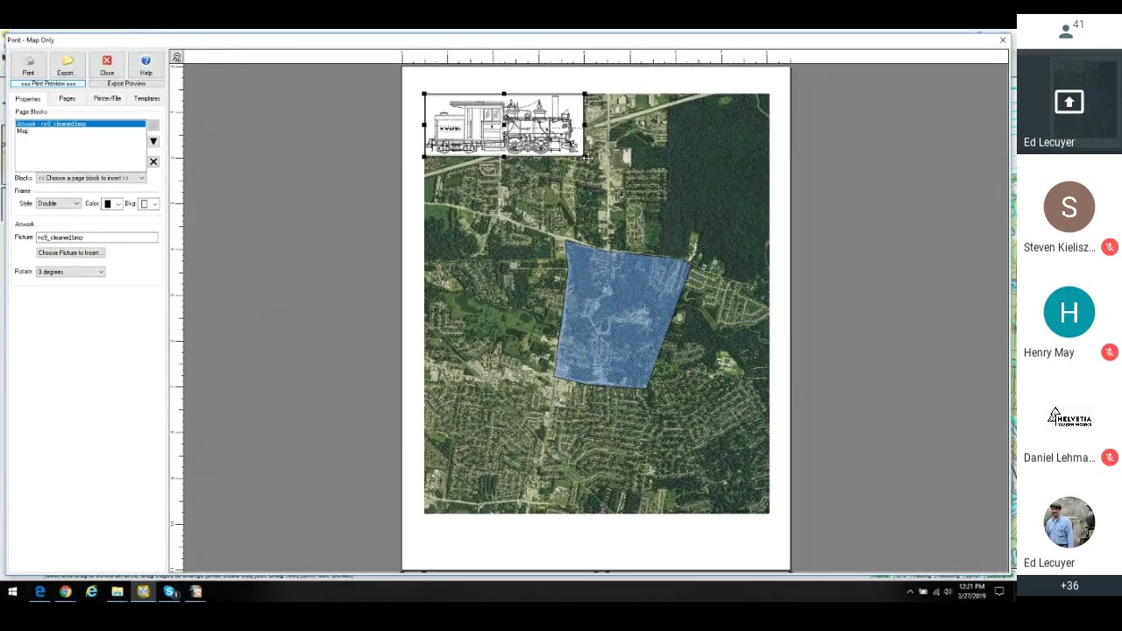
drag(589, 207, 590, 172)
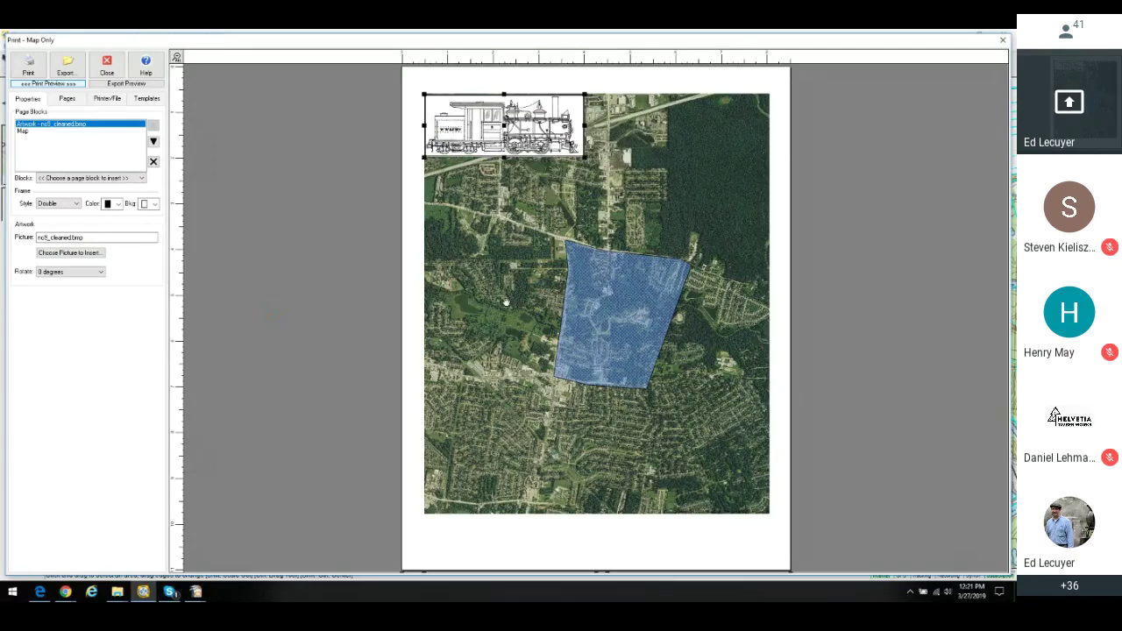
click(117, 182)
Insert a text block below the locomotive artwork and enter the title 'Railway Museum!'.
click(105, 238)
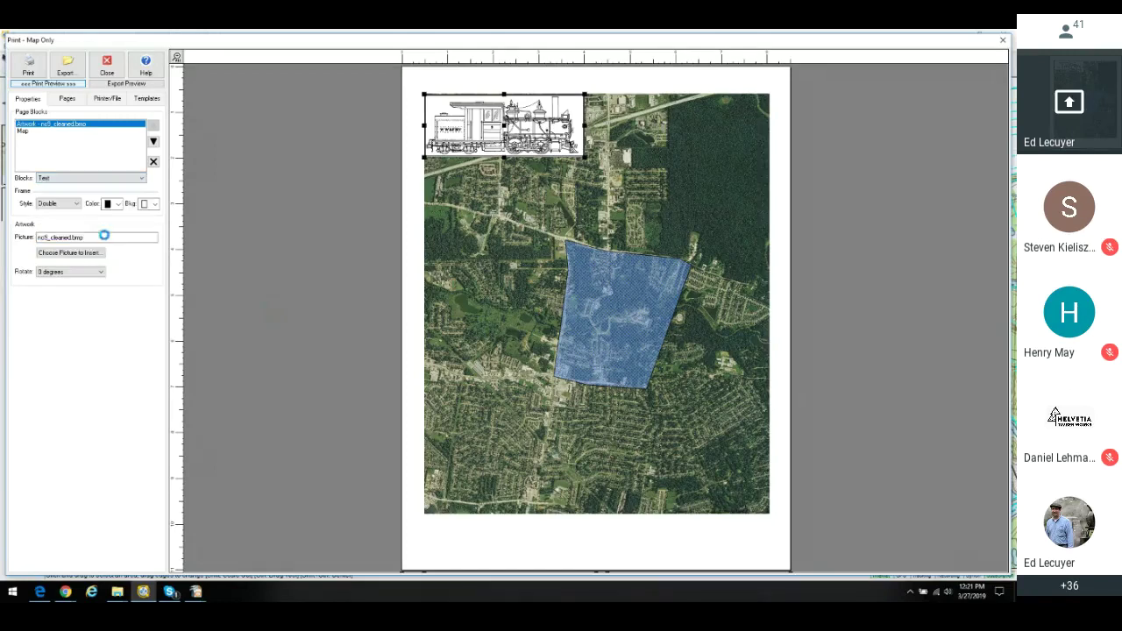
click(468, 245)
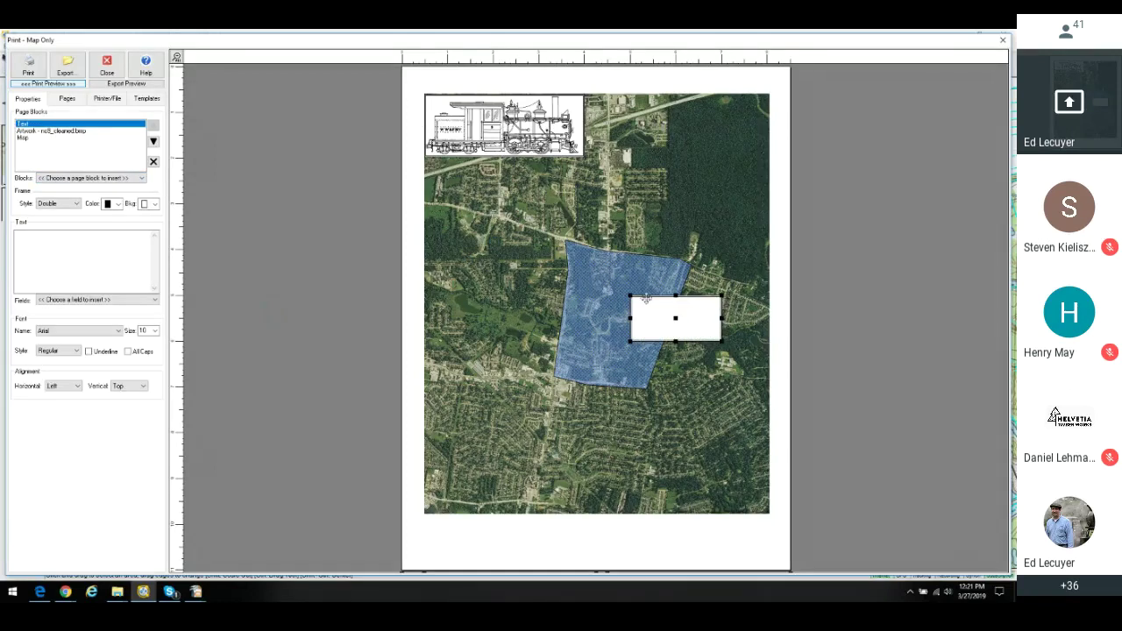
drag(470, 182, 585, 180)
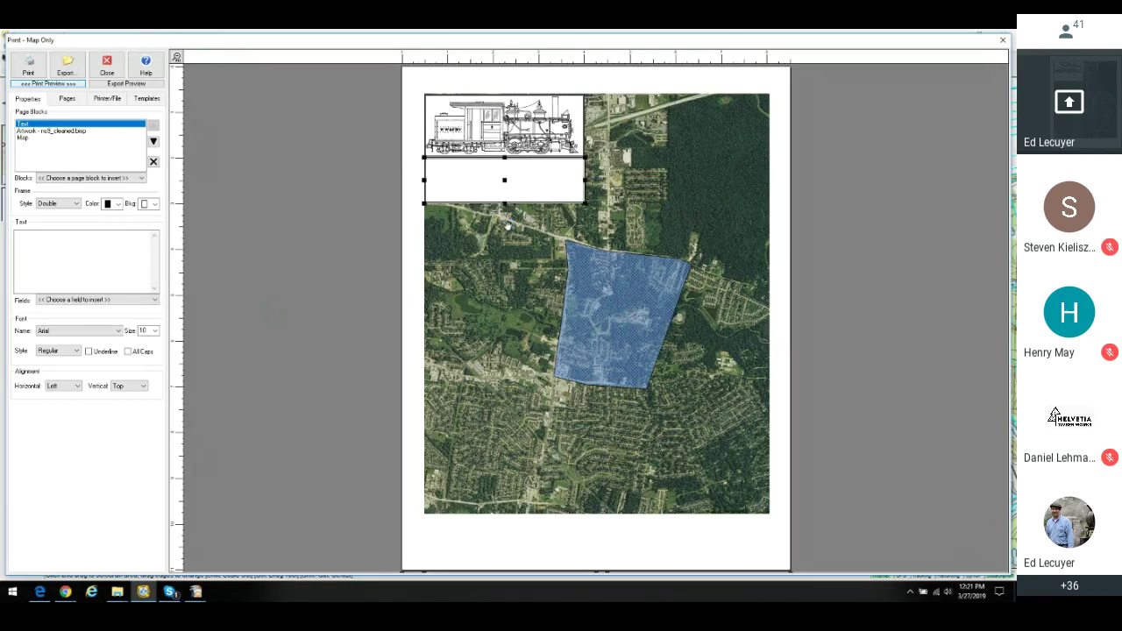
click(77, 255)
text(Railway Muse)
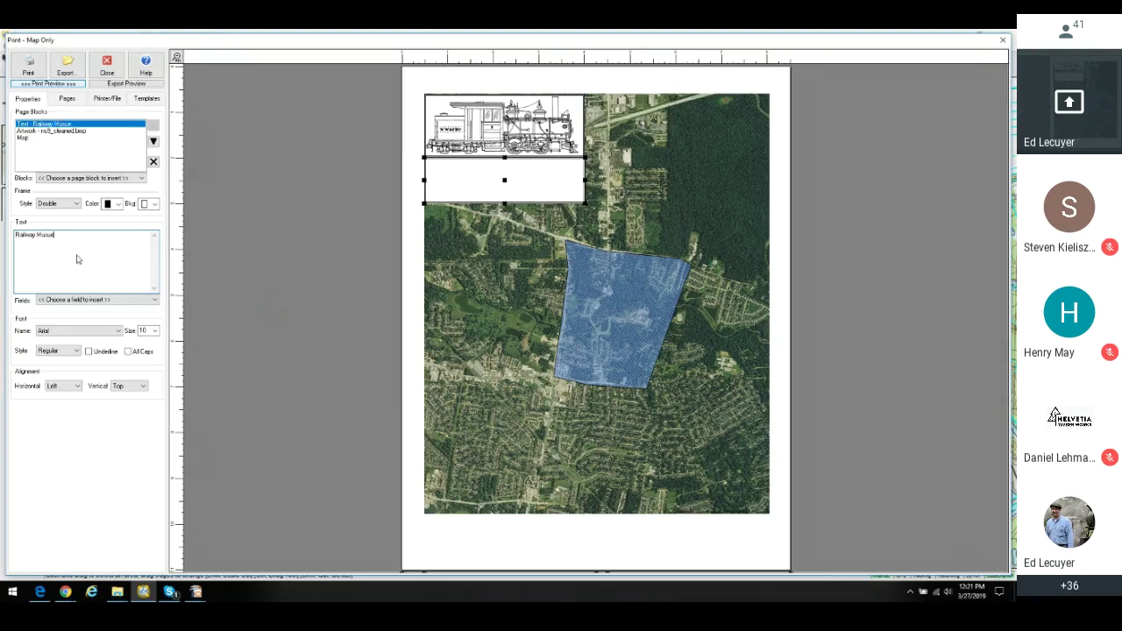
text(uem)
key(BackSpace)
Format the title in Calibri Light size 20, centred horizontally and vertically.
click(119, 331)
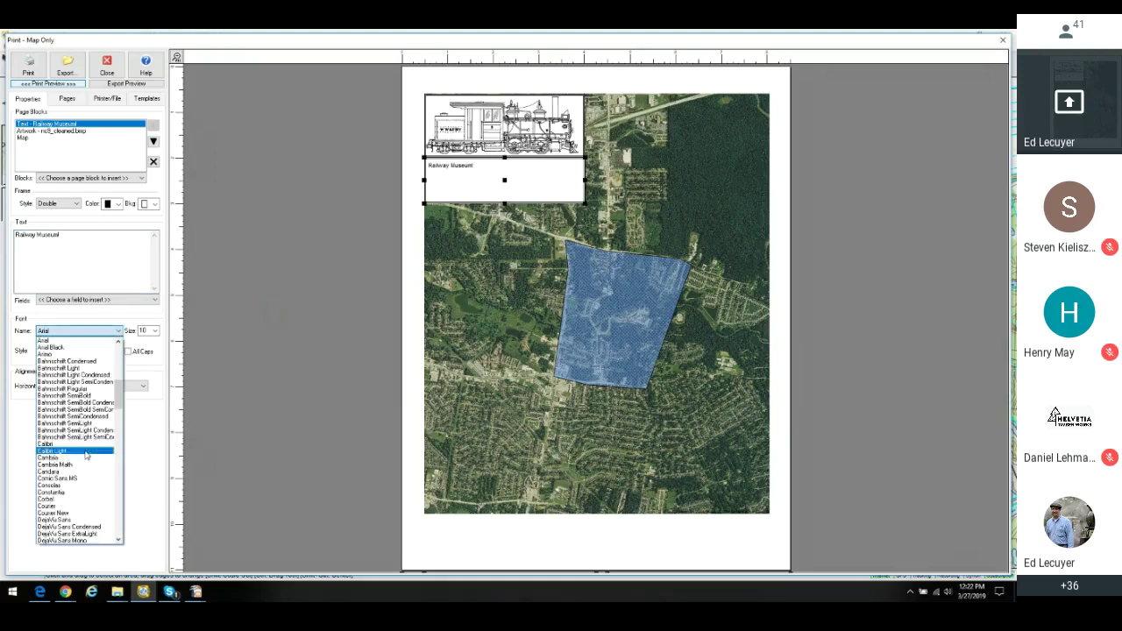
click(86, 450)
click(154, 331)
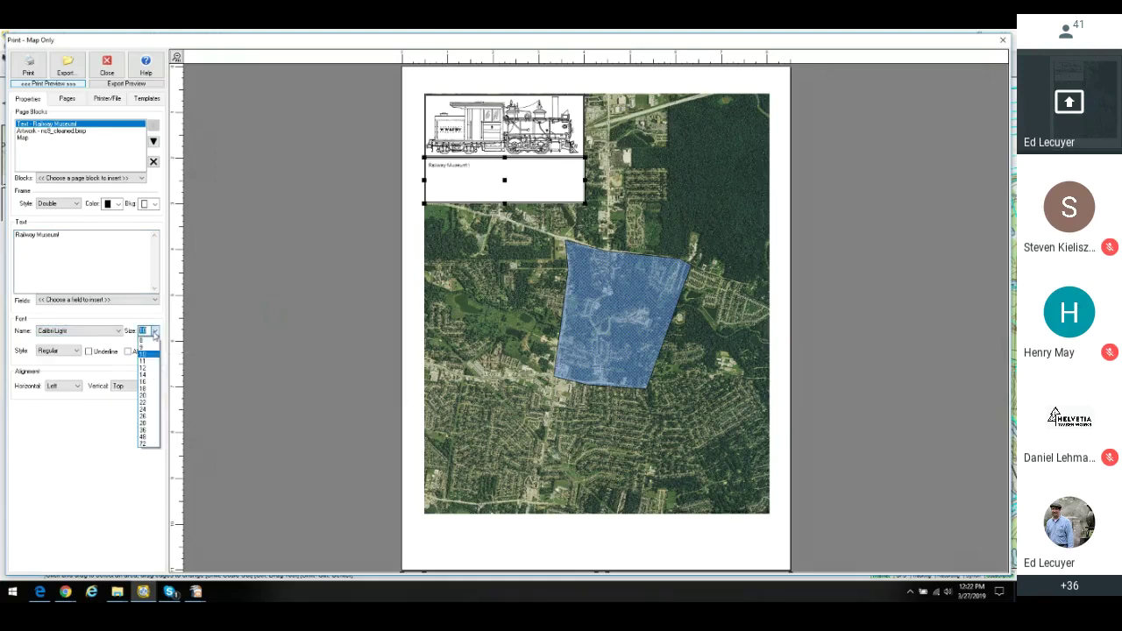
click(144, 438)
click(154, 331)
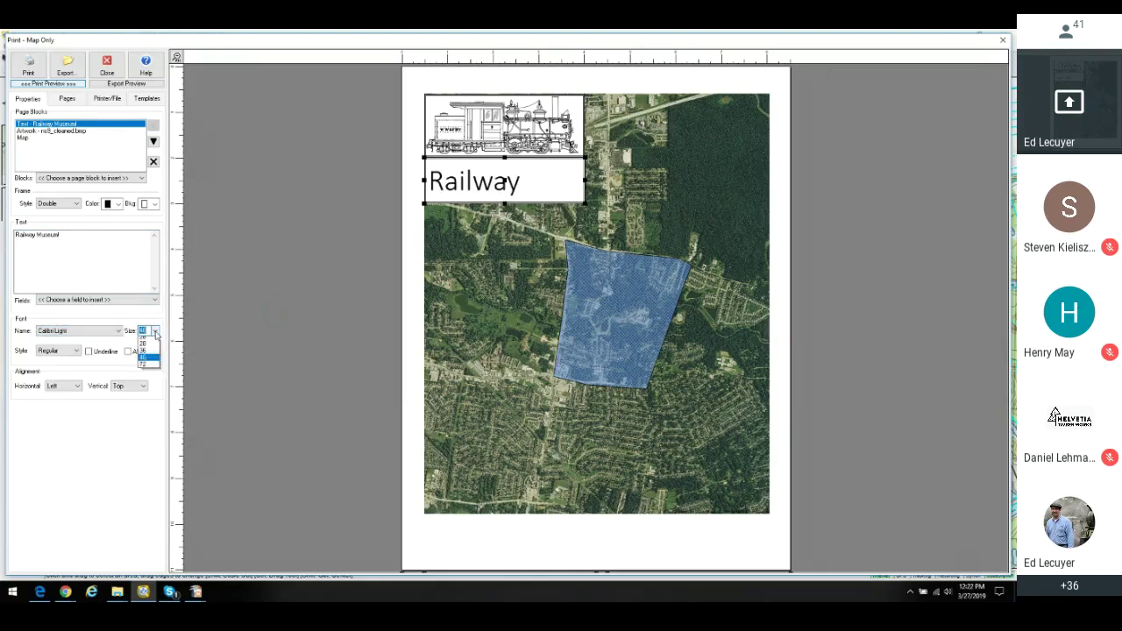
click(148, 394)
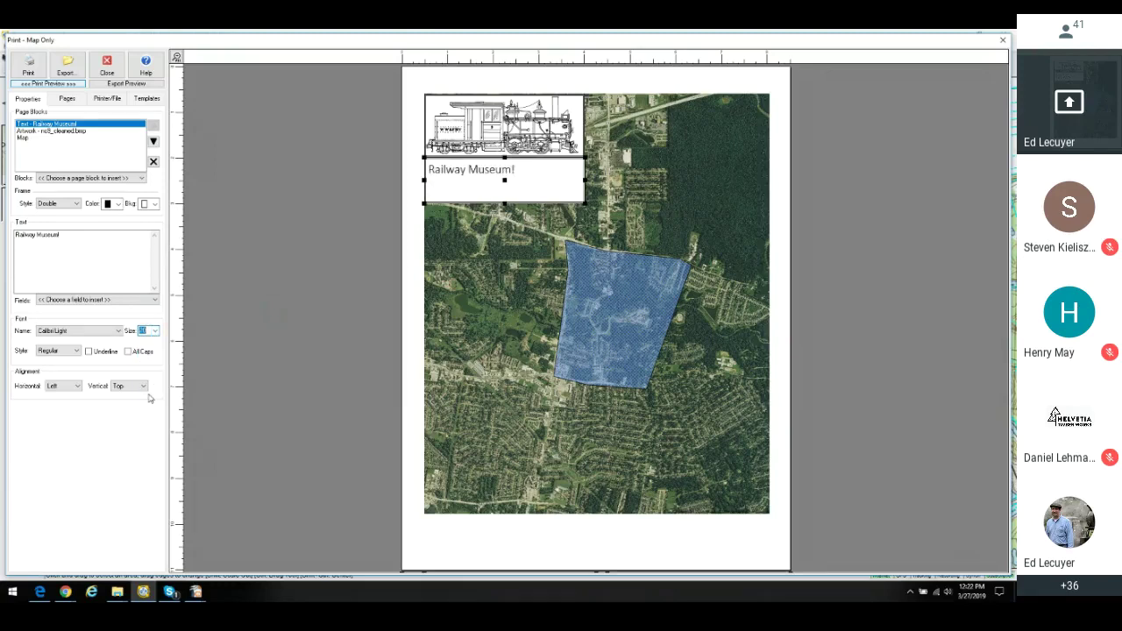
click(127, 387)
click(123, 403)
click(77, 386)
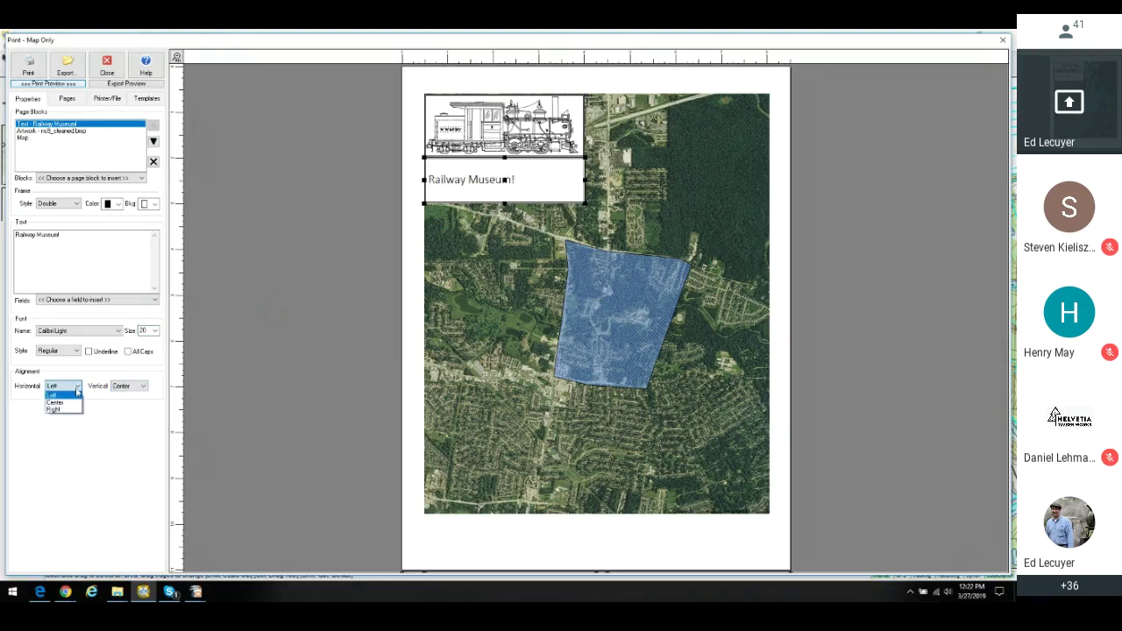
click(76, 403)
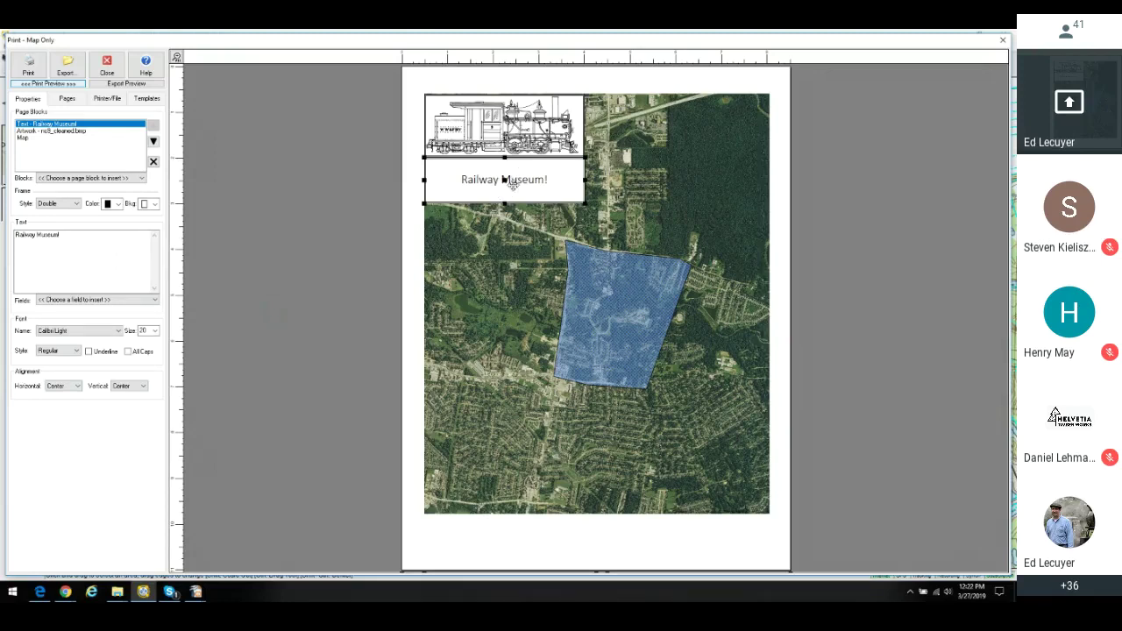
Remove the frames from the title and locomotive artwork blocks, then list the insertable page blocks.
click(76, 206)
click(75, 213)
click(566, 106)
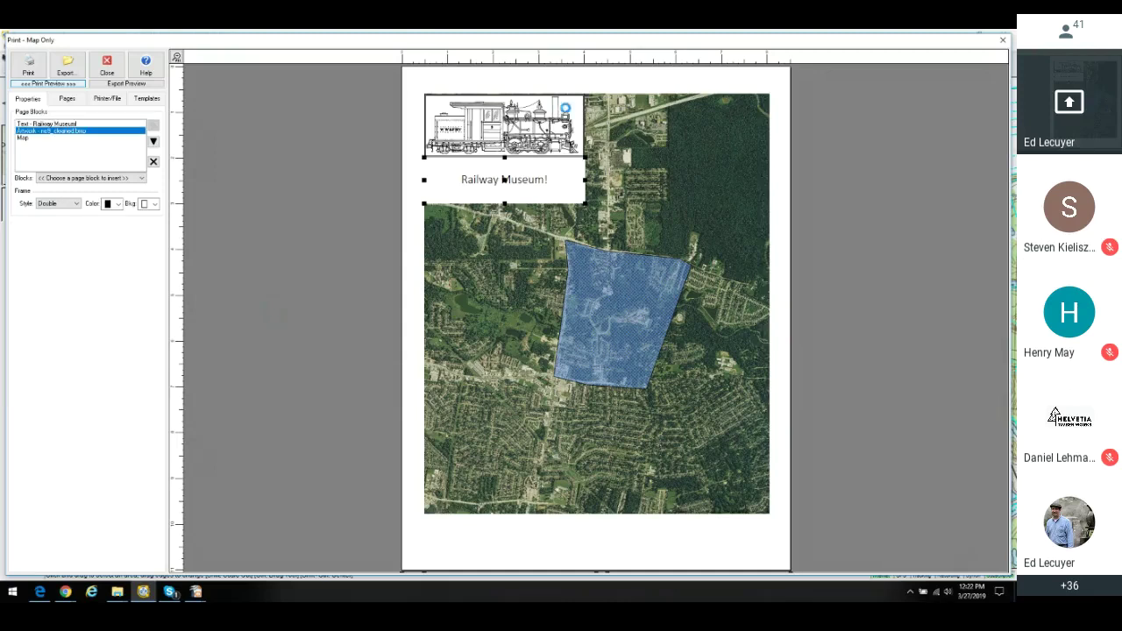
click(75, 204)
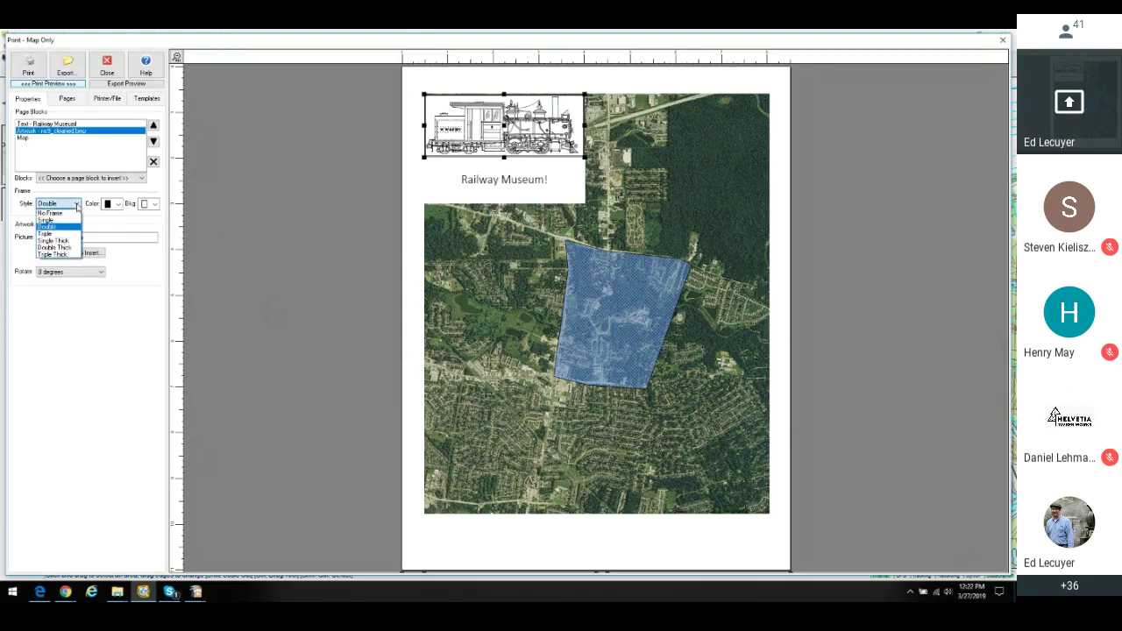
click(72, 211)
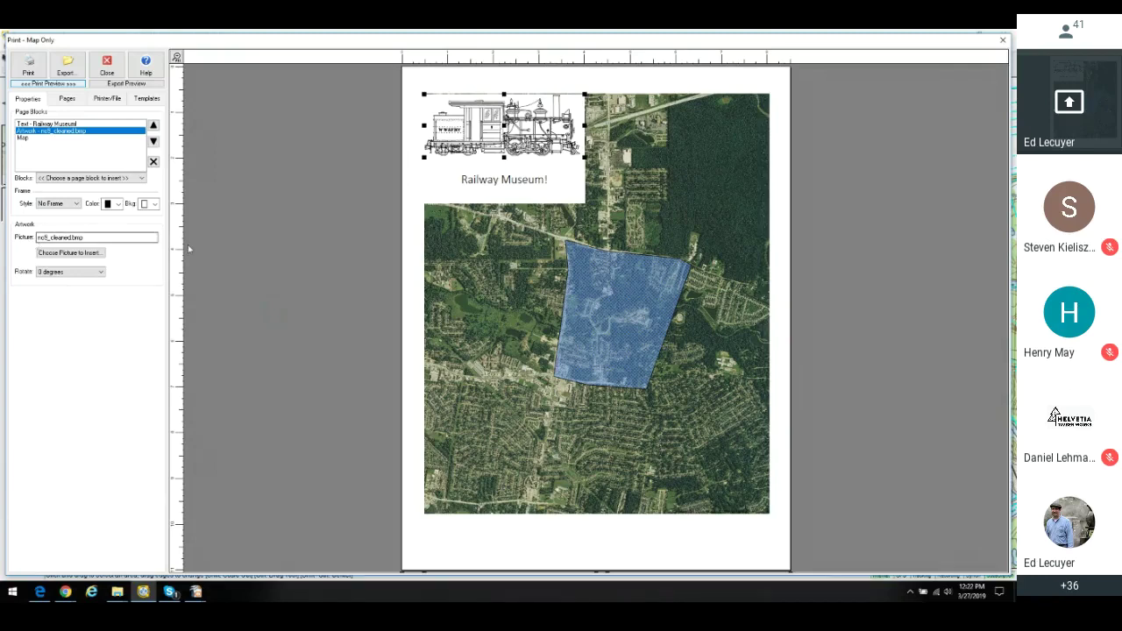
click(115, 180)
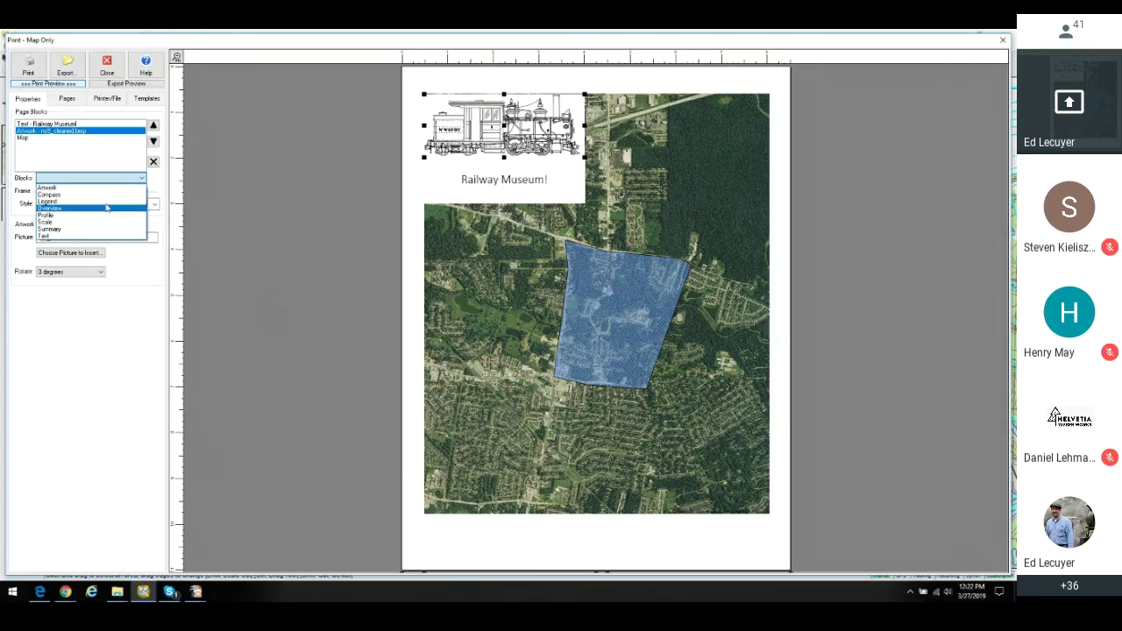
Place a legend at the lower left, generate it from map layers, and rename Polygon 22 to Project Area.
click(105, 206)
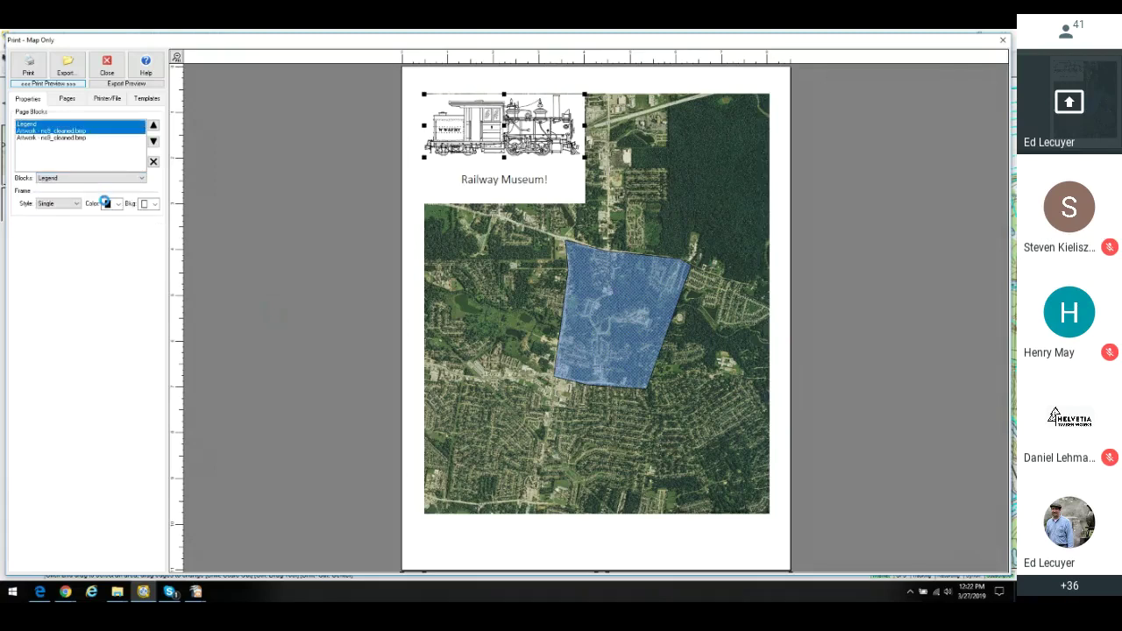
drag(515, 519, 480, 481)
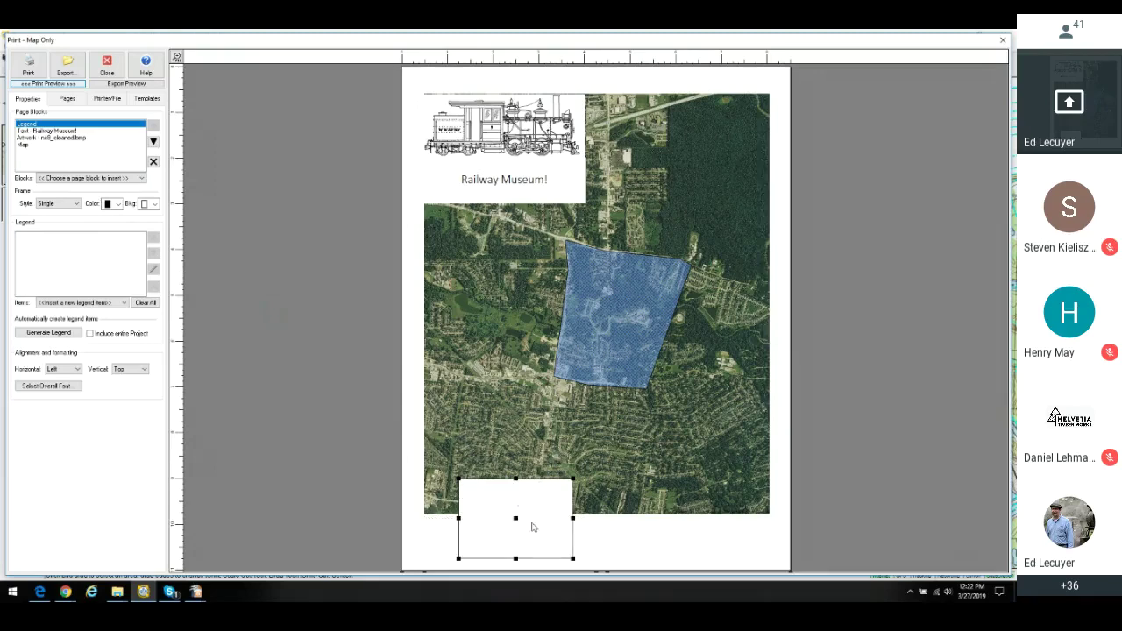
drag(540, 519, 530, 555)
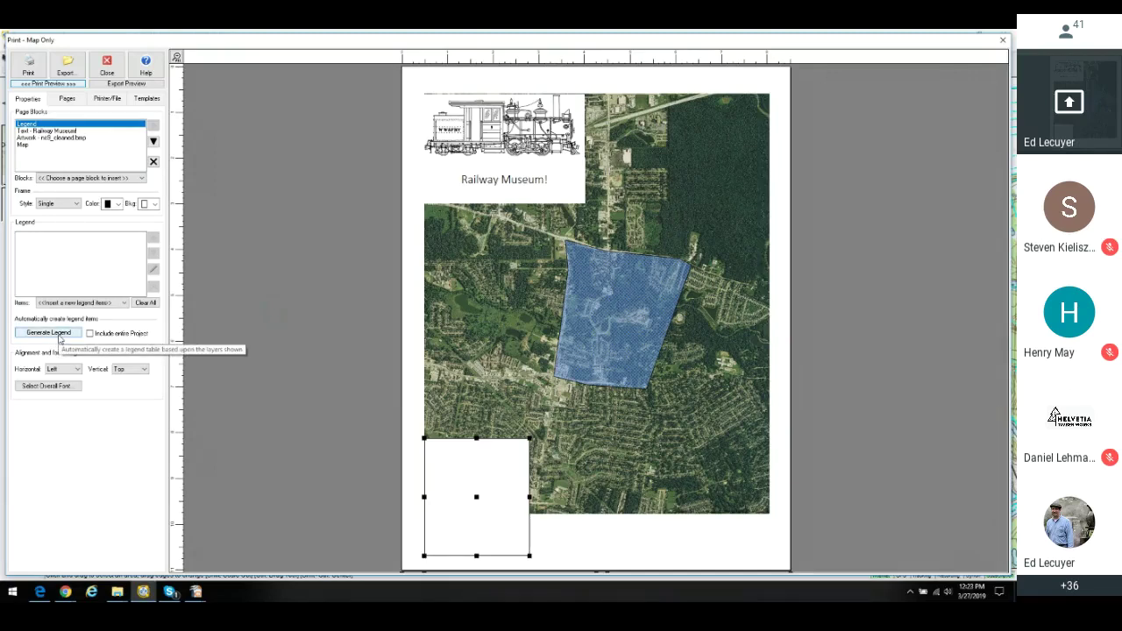
click(58, 339)
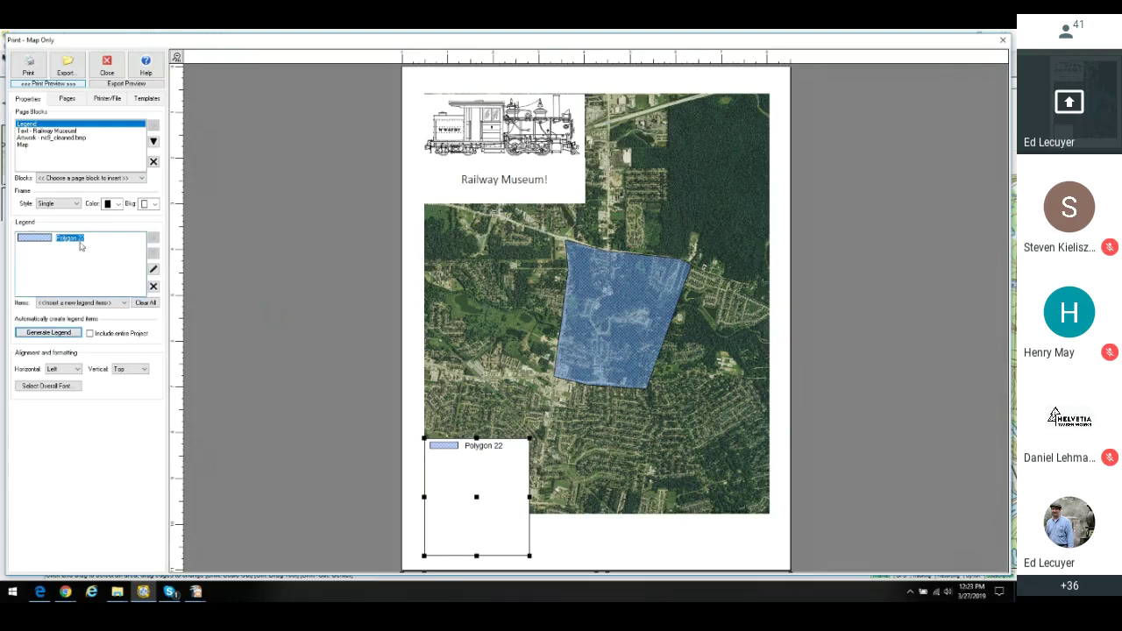
click(153, 270)
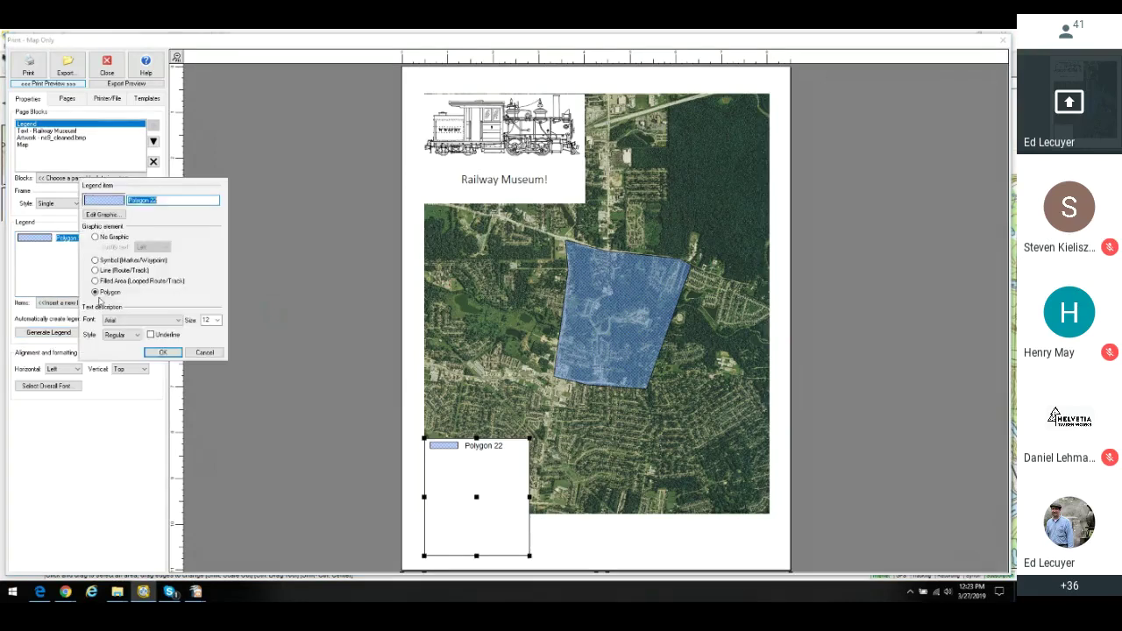
text(R)
click(163, 352)
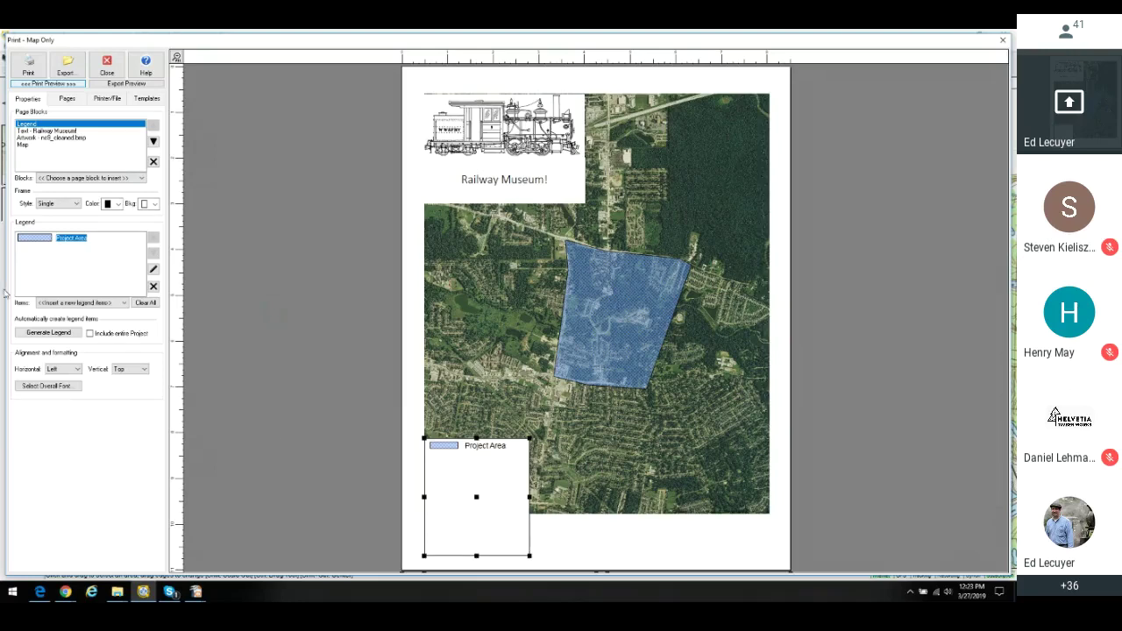
Insert a text entry into the legend above Project Area and label it 'Legend'.
click(124, 303)
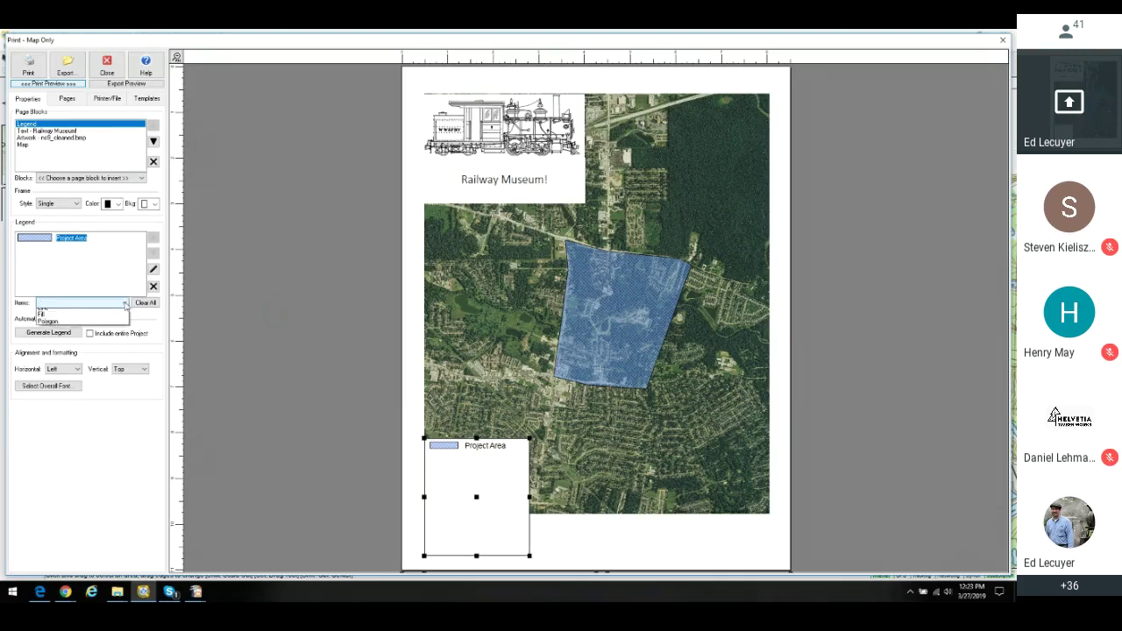
click(46, 312)
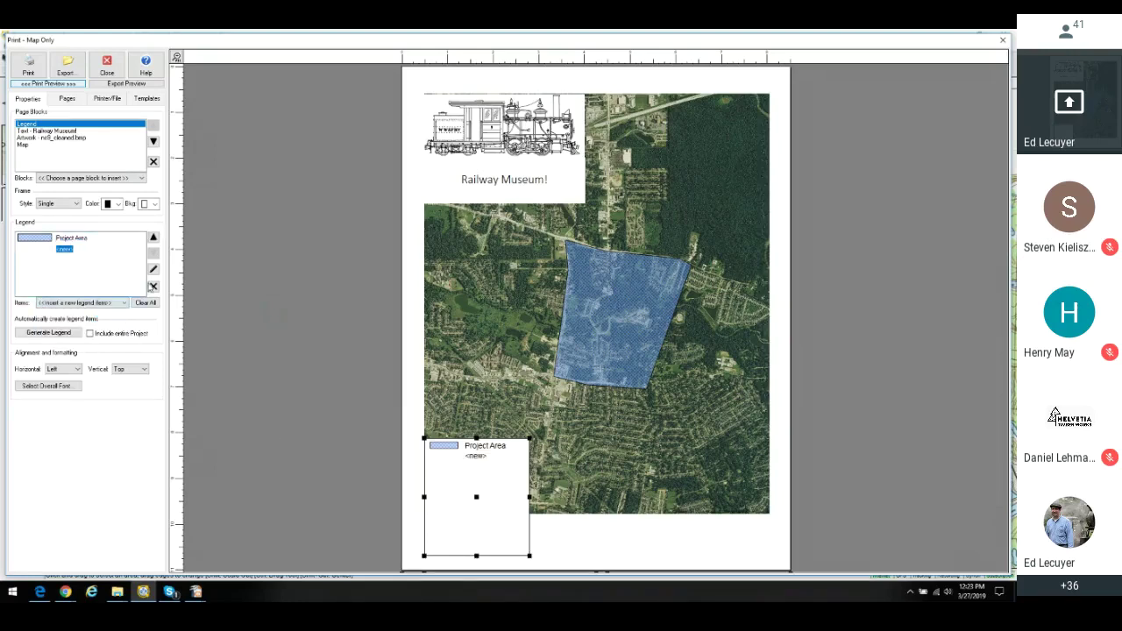
click(153, 237)
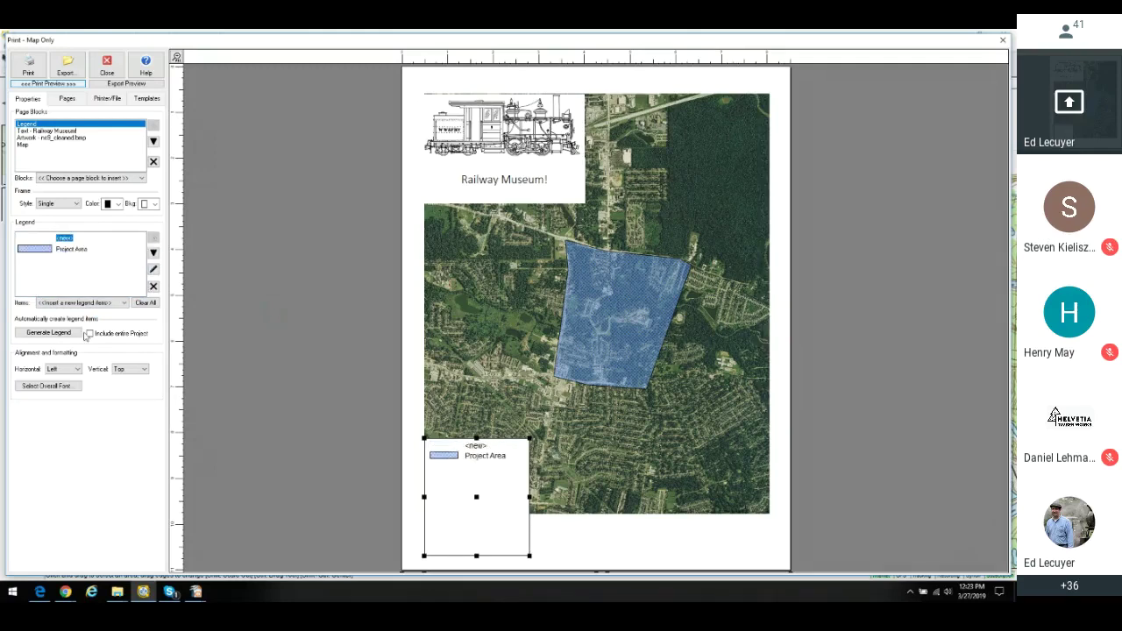
click(153, 269)
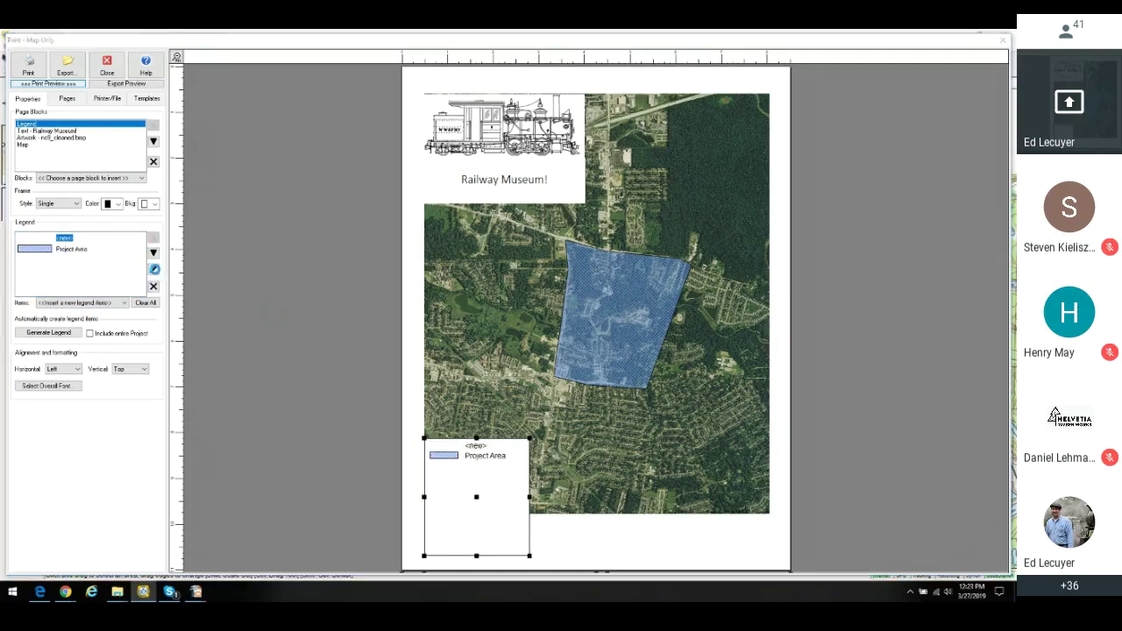
text(Legend)
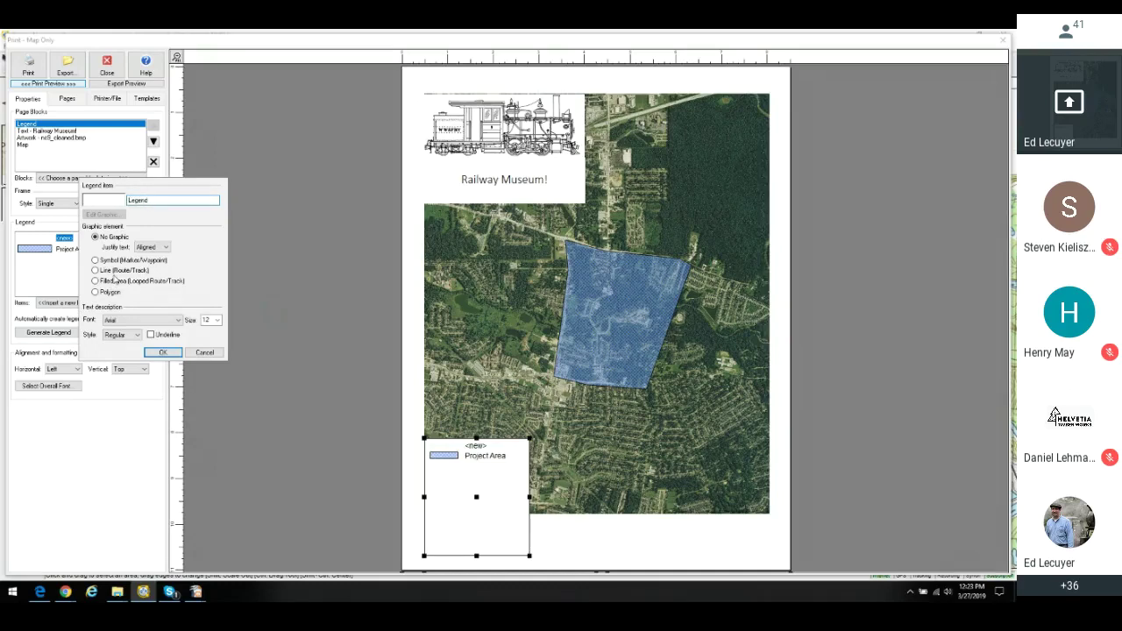
click(162, 352)
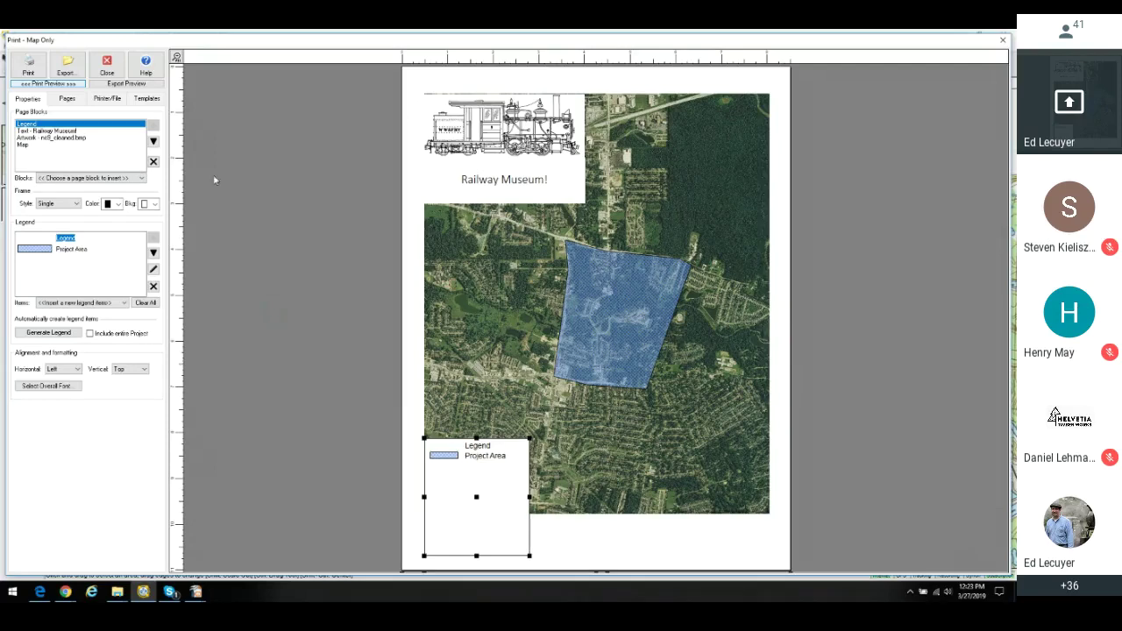
Save the layout as the 'Eds Museum' print template and load it from the template list.
click(153, 99)
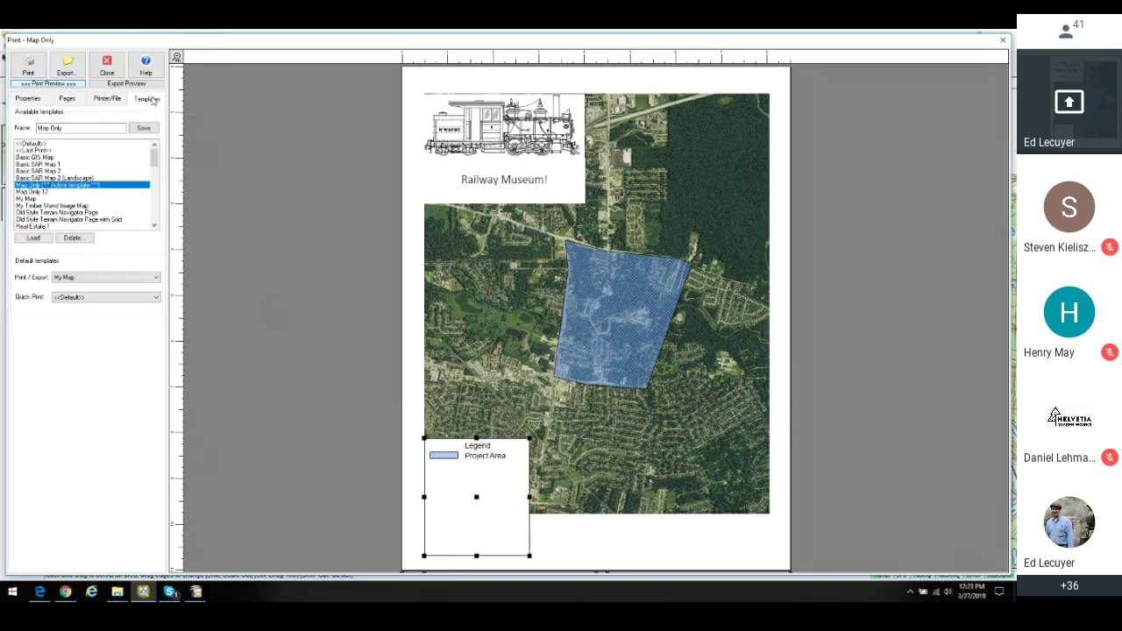
click(66, 130)
drag(66, 130, 33, 130)
text(Ed)
click(143, 128)
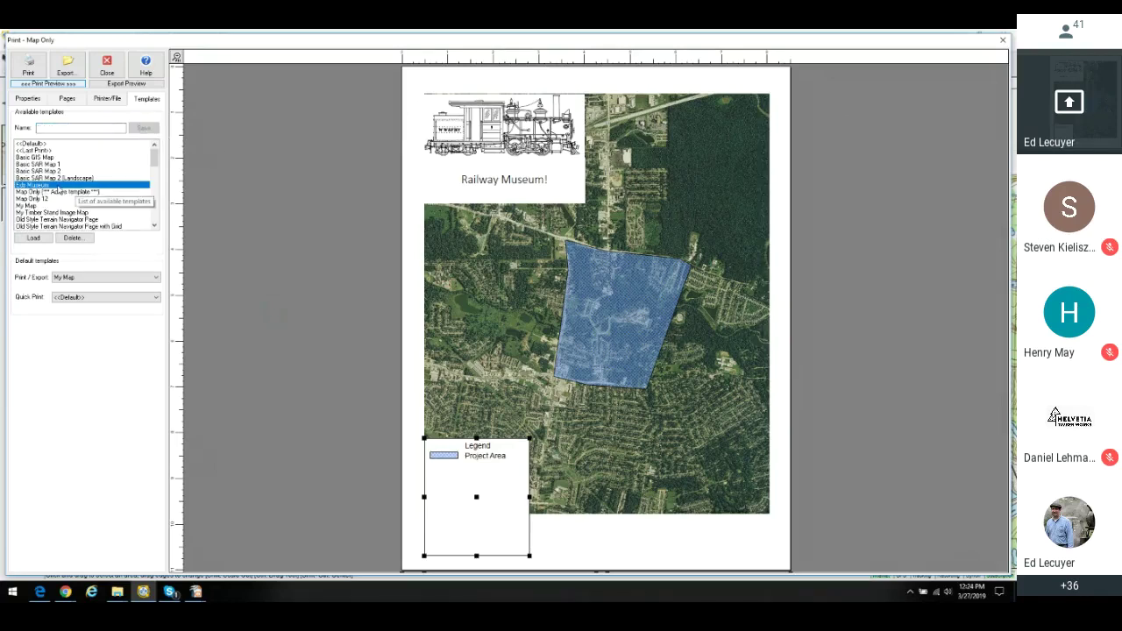
double_click(58, 186)
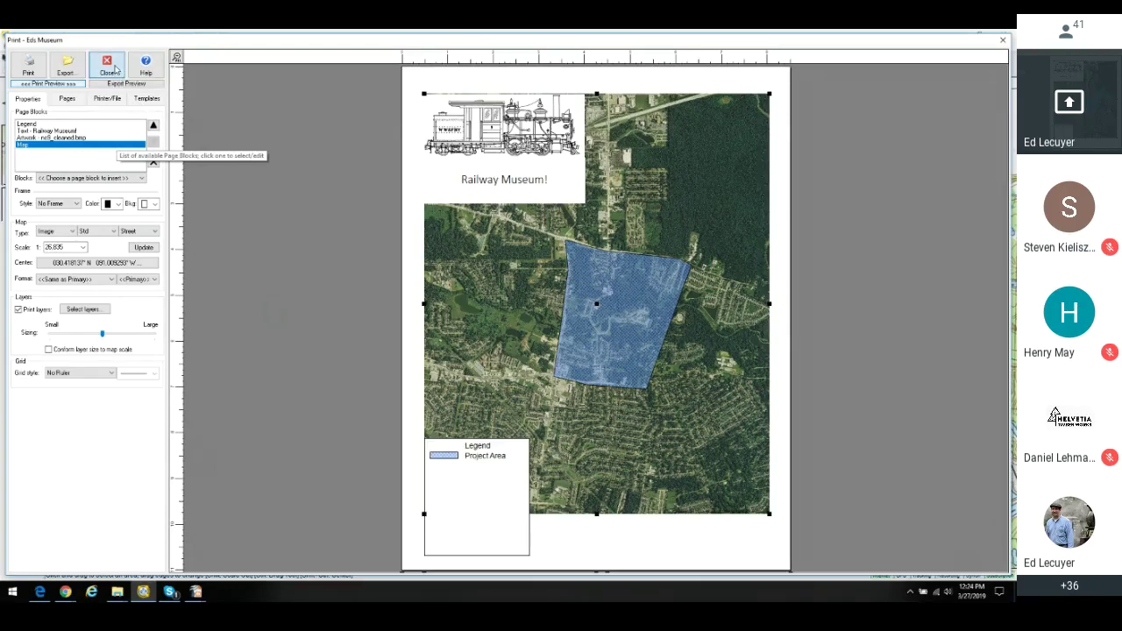
Close the print window, pan the map over Baton Rouge, and open a print preview with Ctrl+P.
click(107, 64)
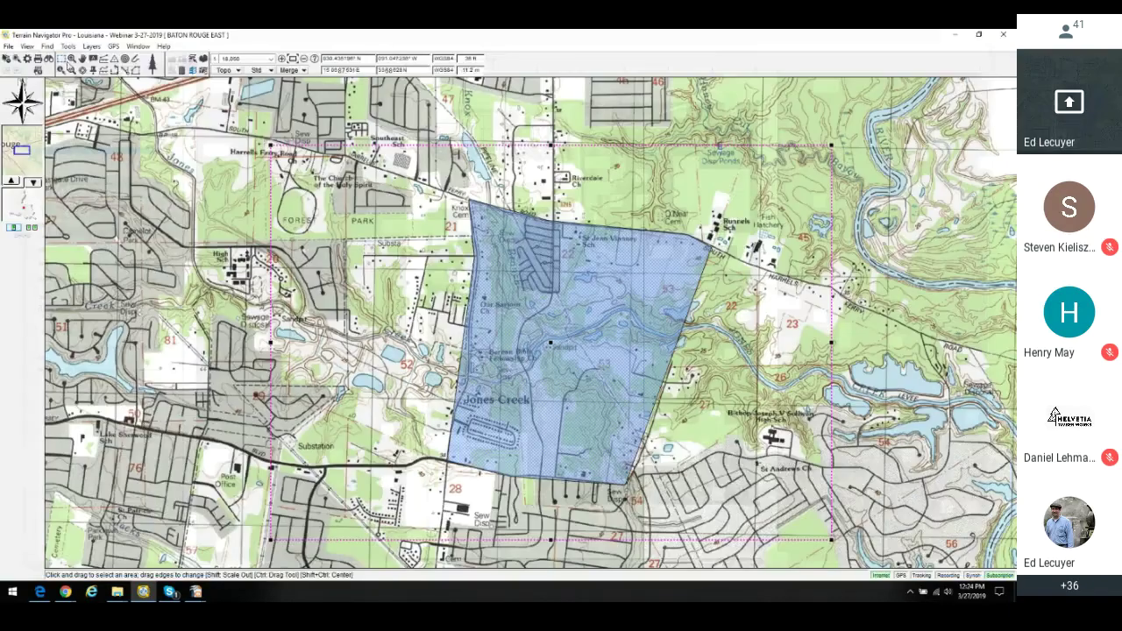
drag(72, 166, 619, 326)
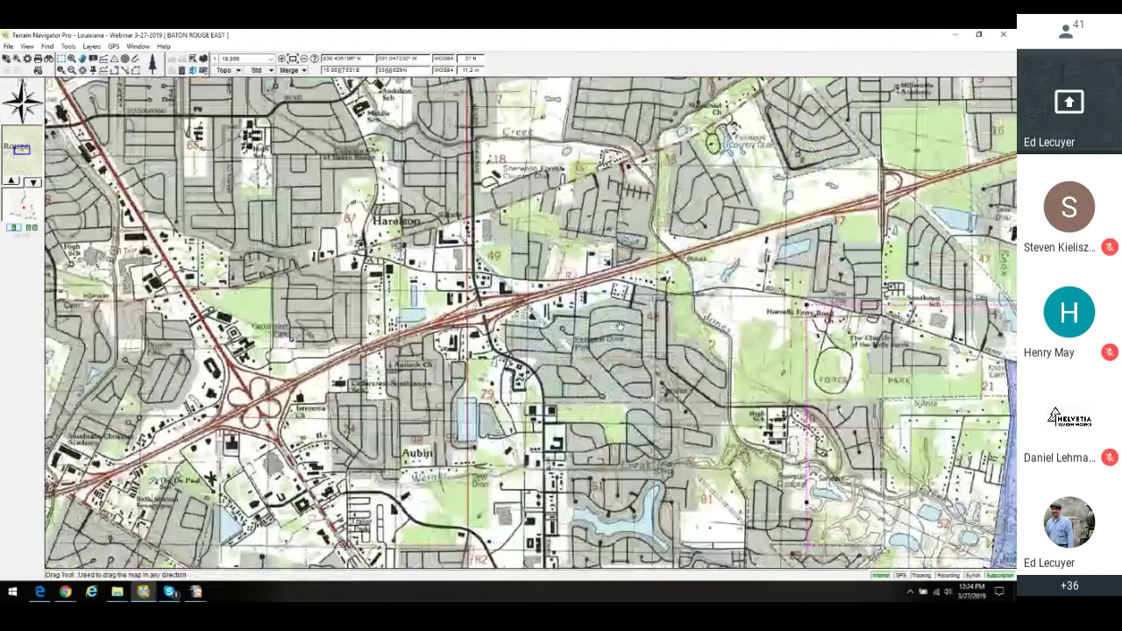
drag(619, 326, 1011, 420)
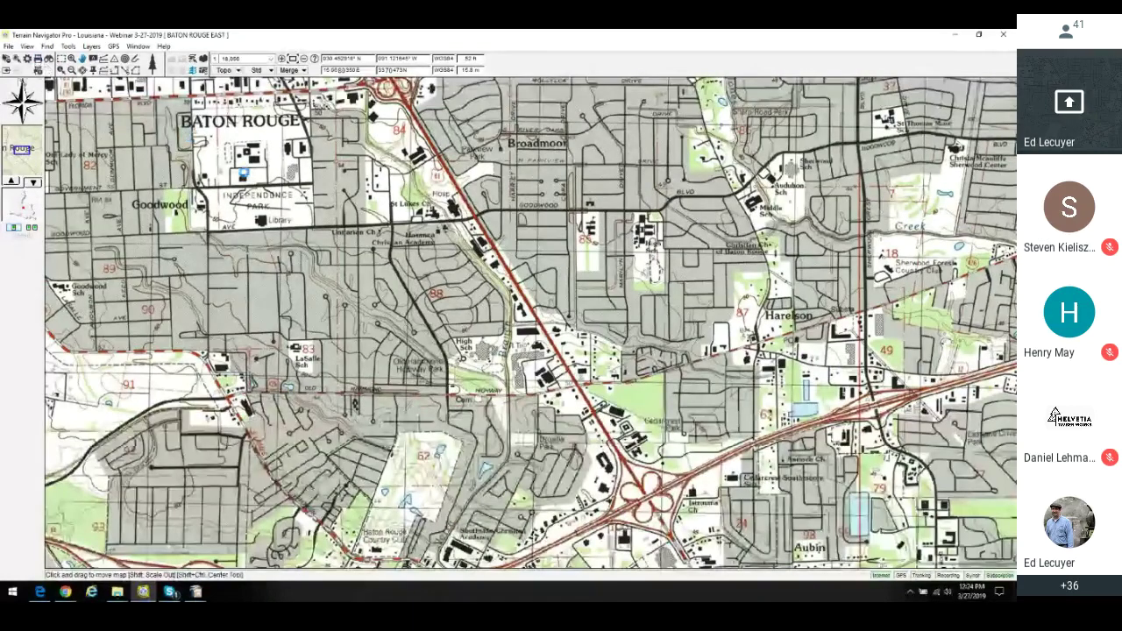
key(ctrl+p)
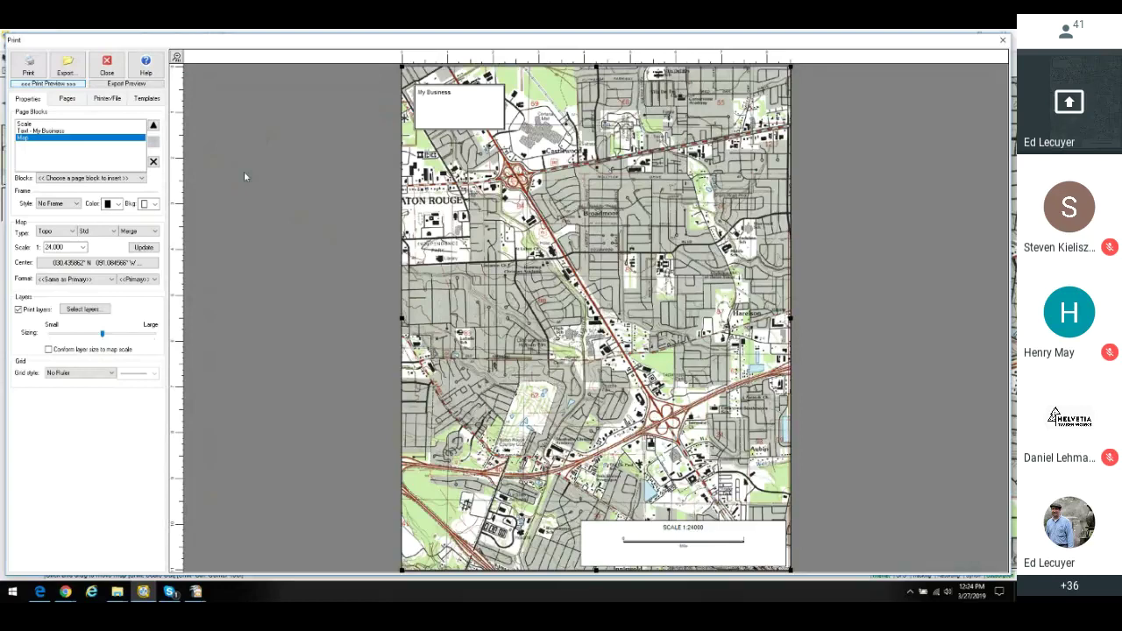
Pick Eds Museum from the available templates and load it onto the Baton Rouge page.
click(146, 99)
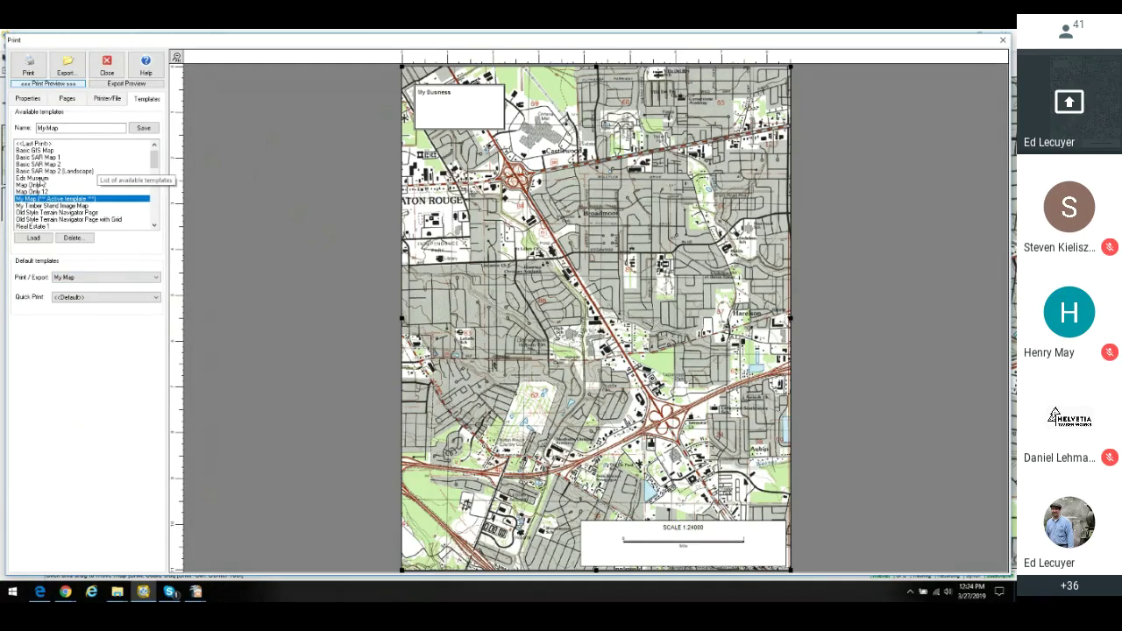
click(40, 179)
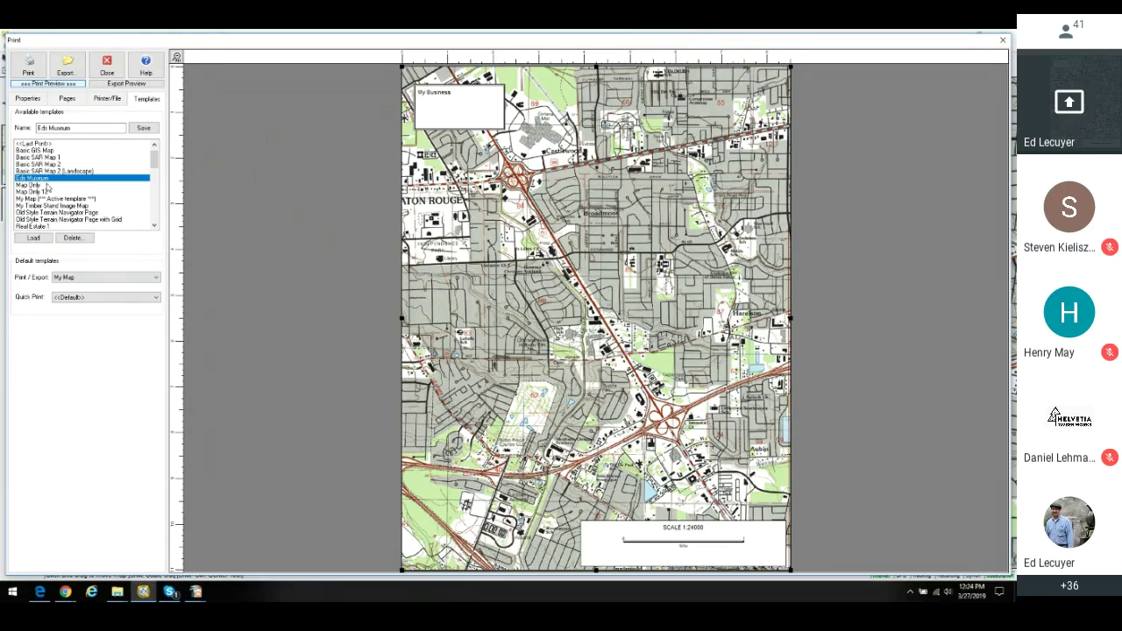
double_click(46, 180)
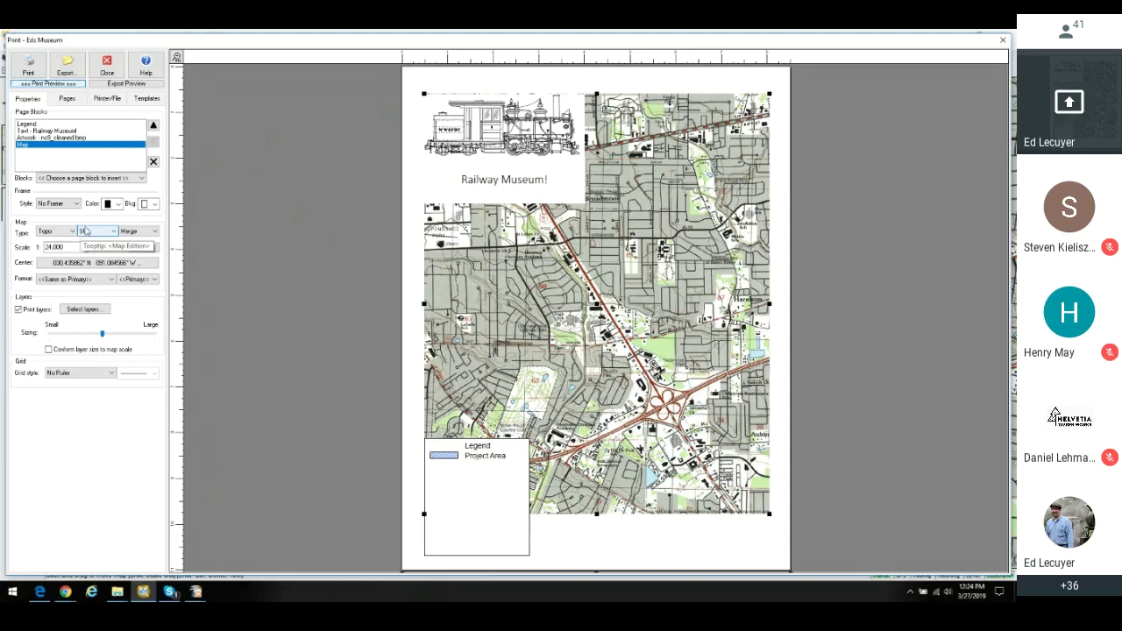
Set the Print/Export default template to Eds Museum and close the print layout.
click(144, 99)
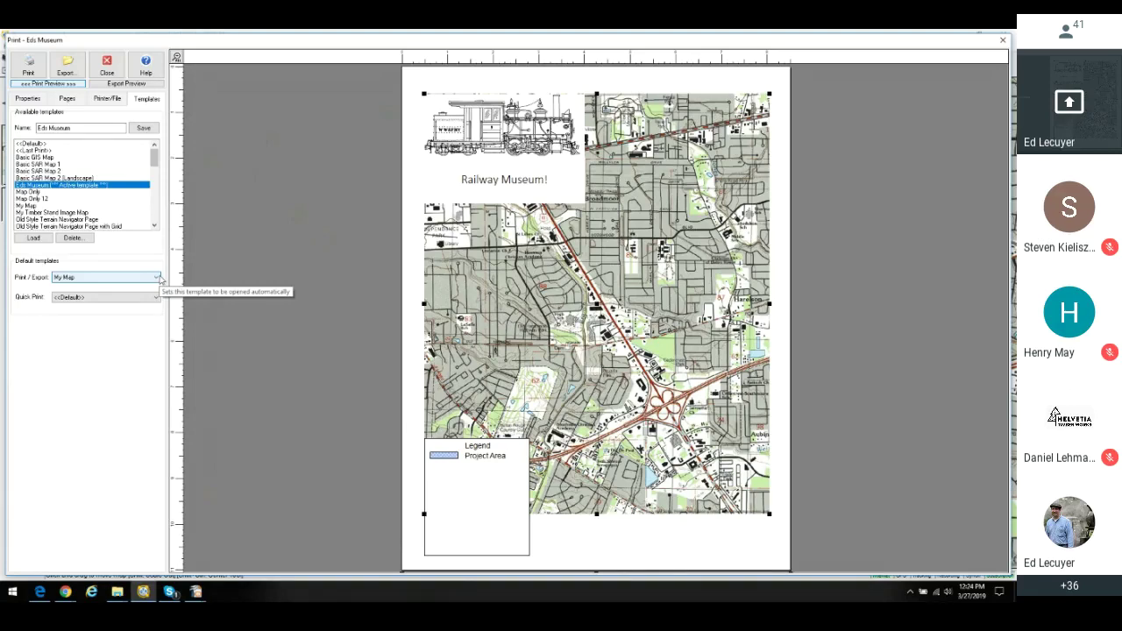
click(159, 278)
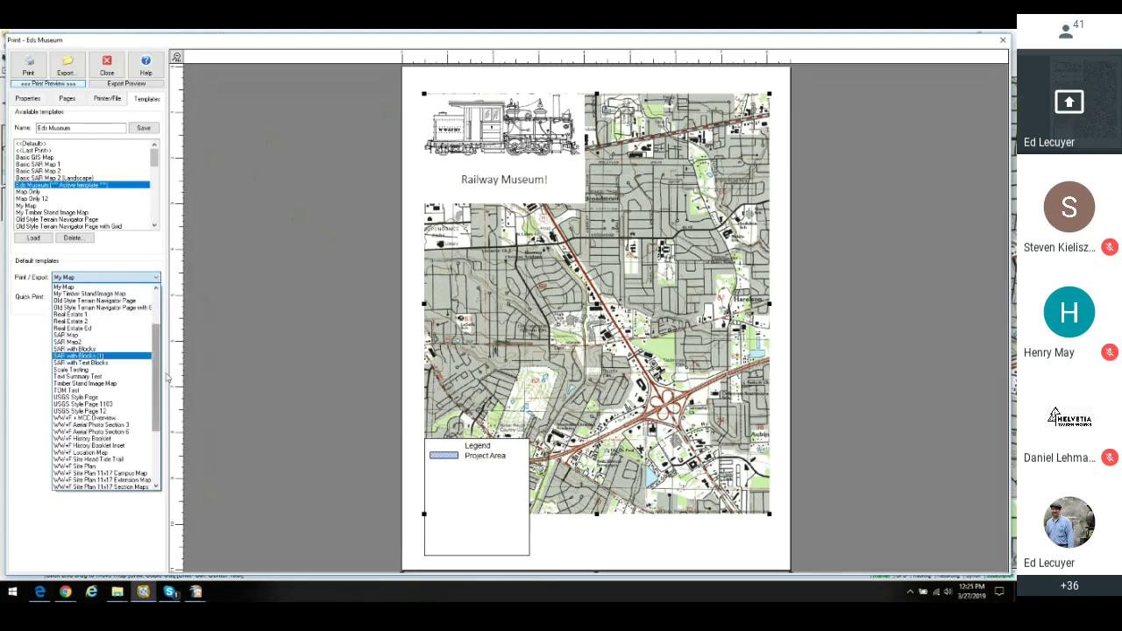
drag(157, 379, 151, 355)
click(70, 321)
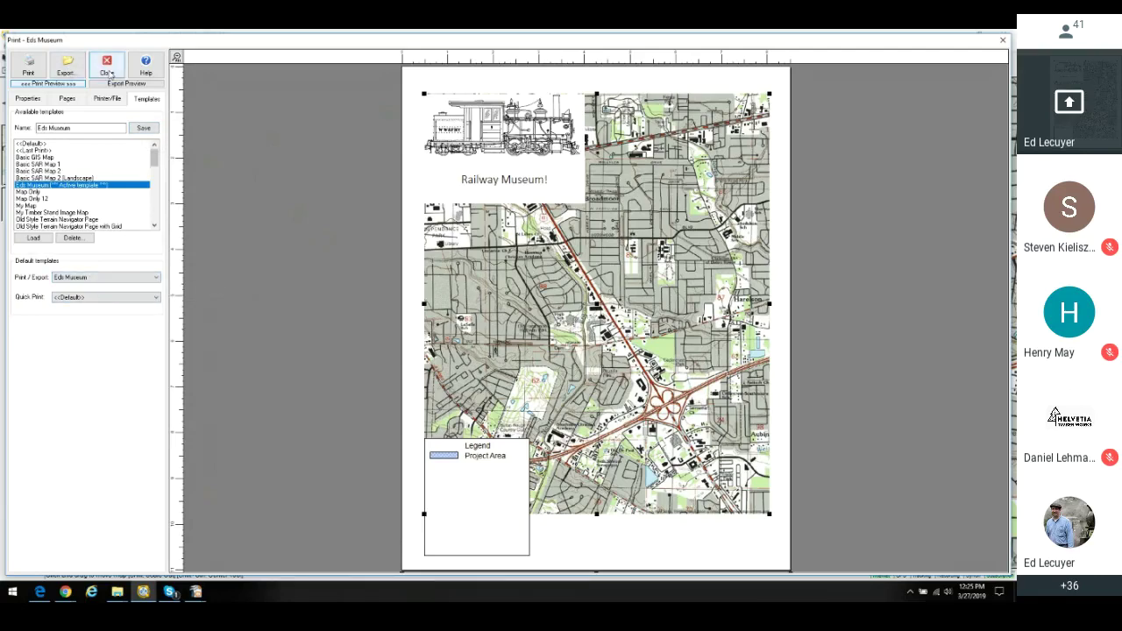
click(107, 69)
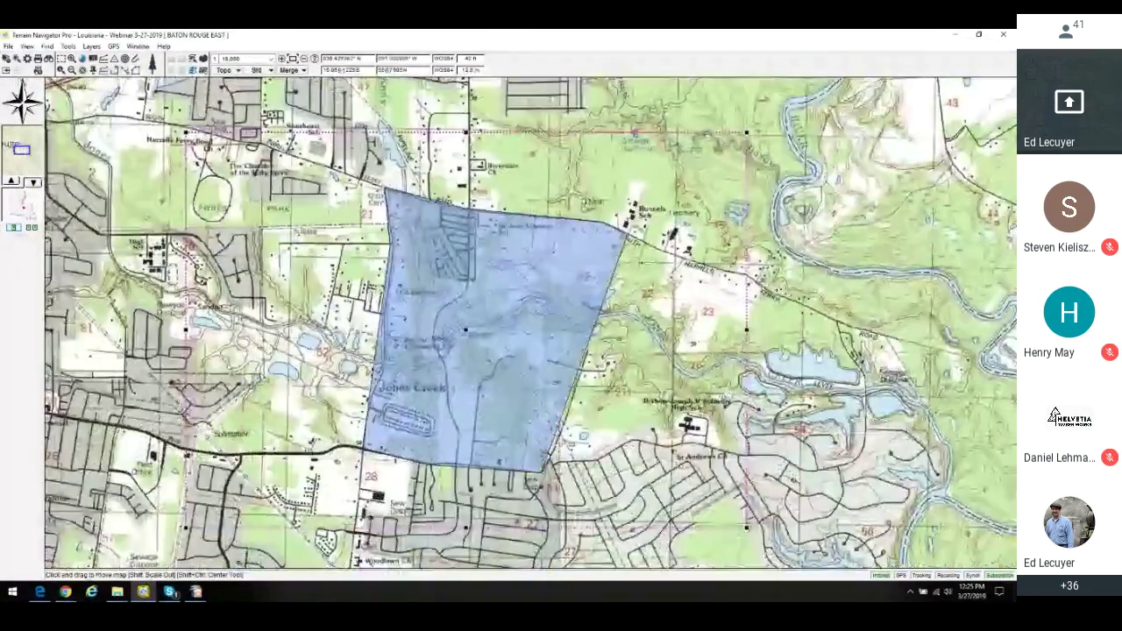
click(38, 57)
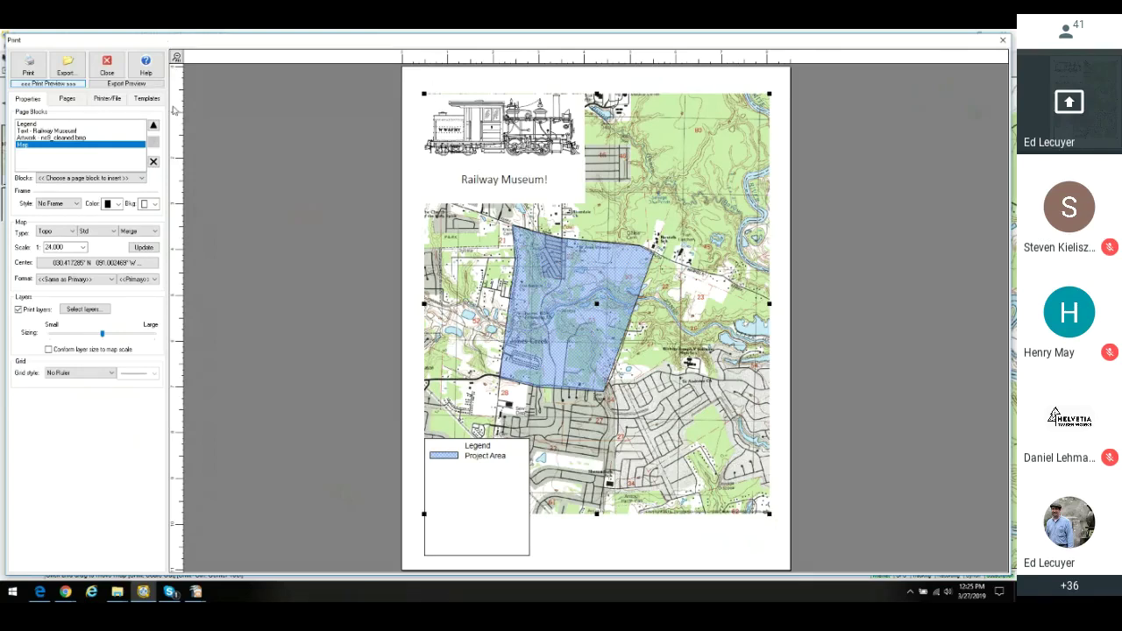
click(65, 592)
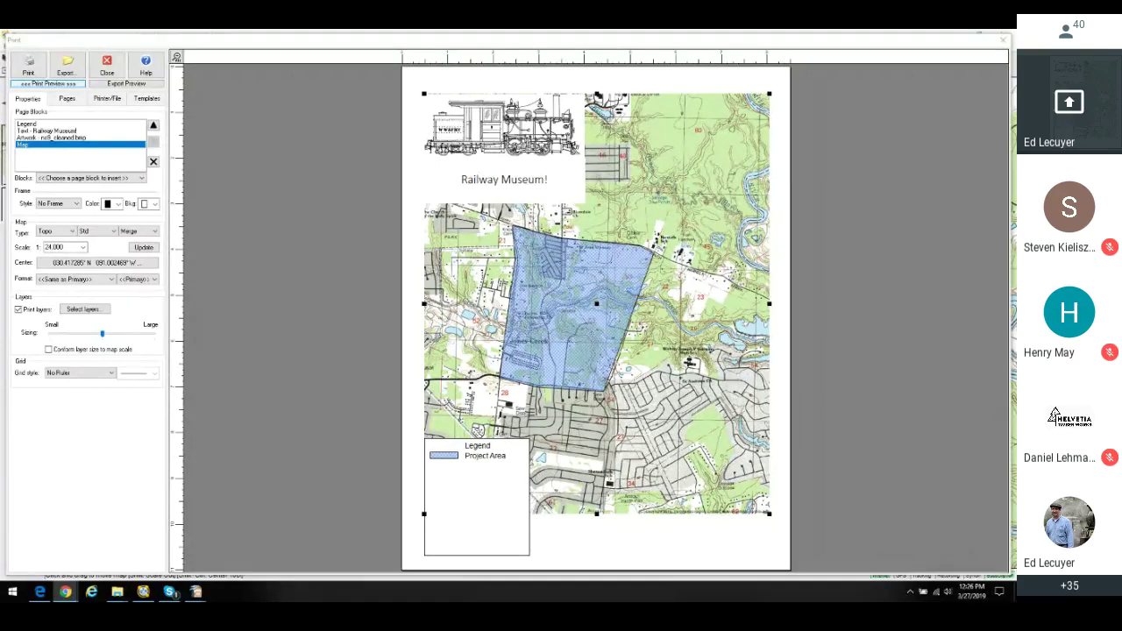
Select USGS Style Page in the saved templates list and load it into the layout.
click(149, 100)
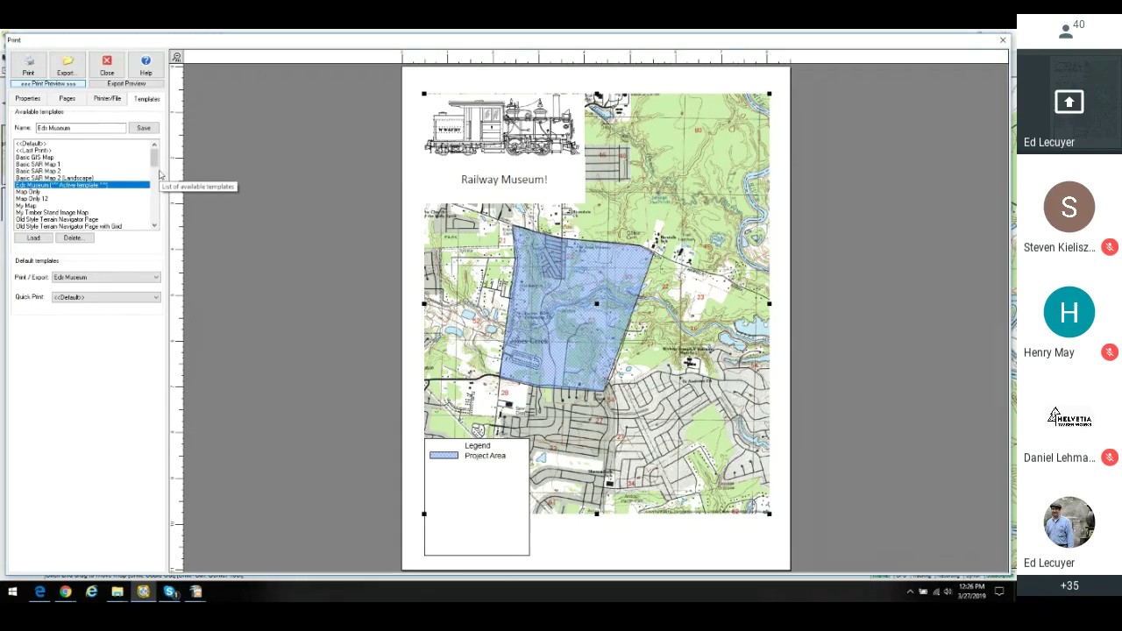
drag(157, 165, 153, 185)
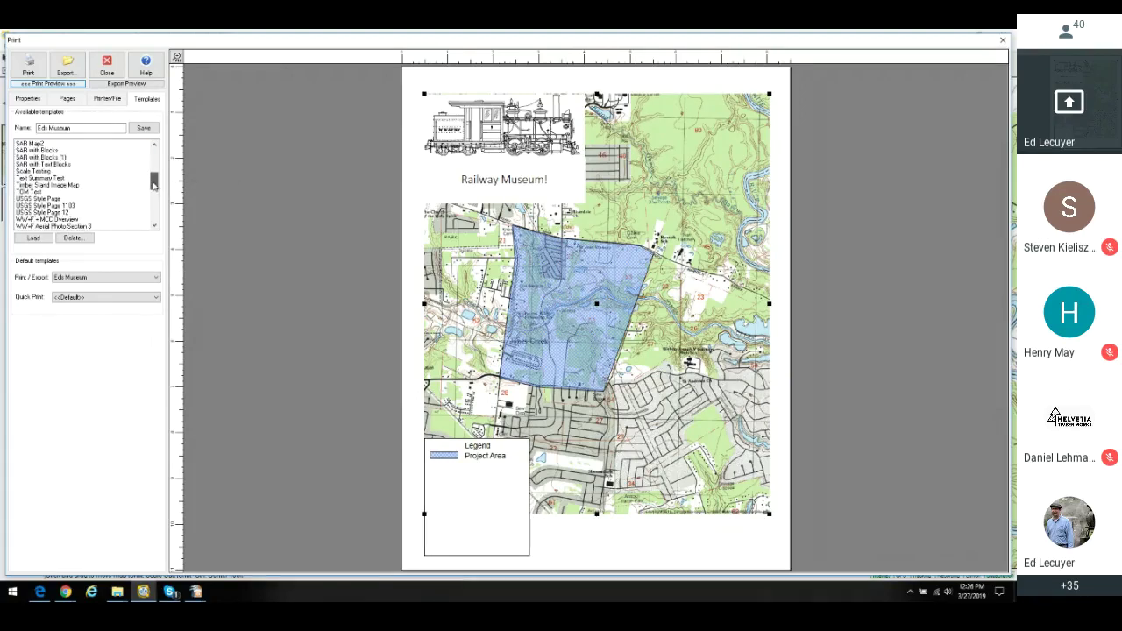
click(52, 200)
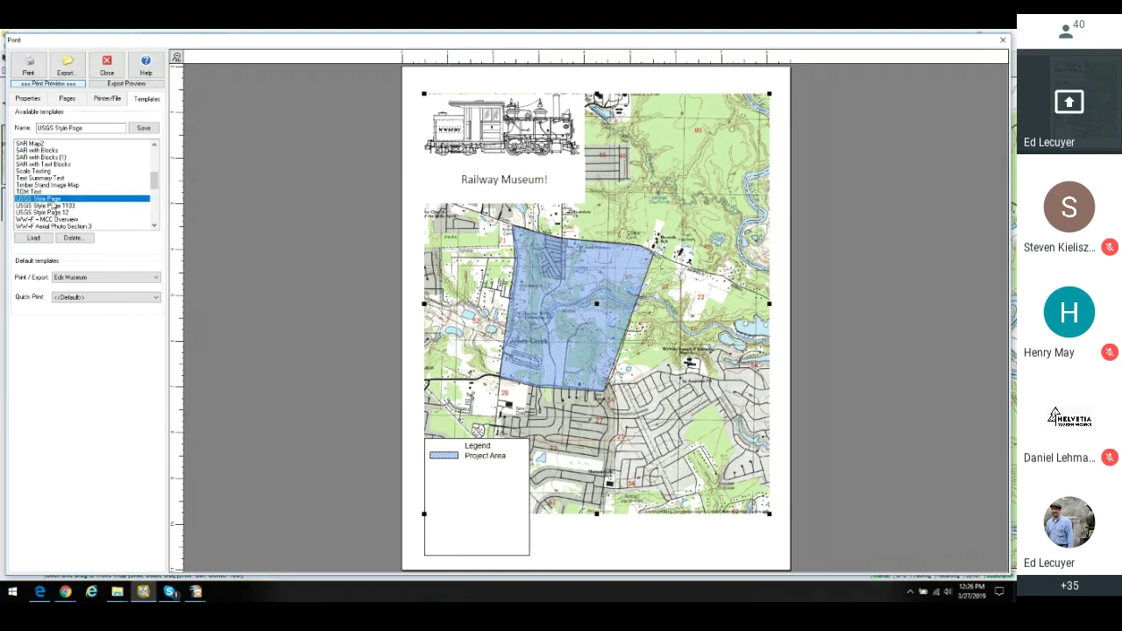
click(42, 239)
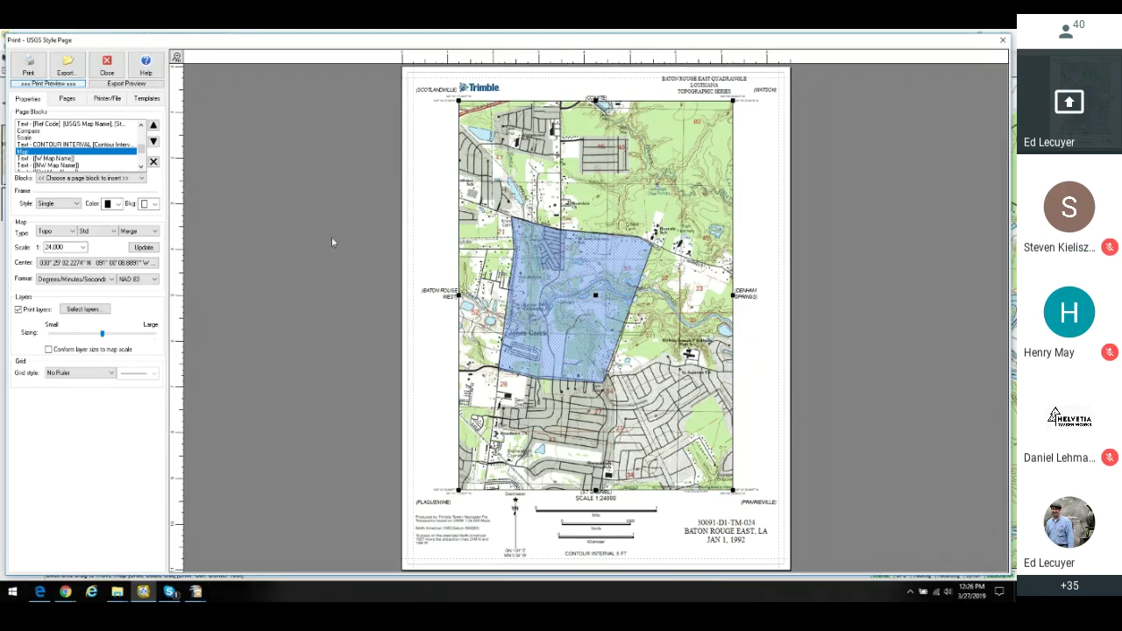
click(101, 159)
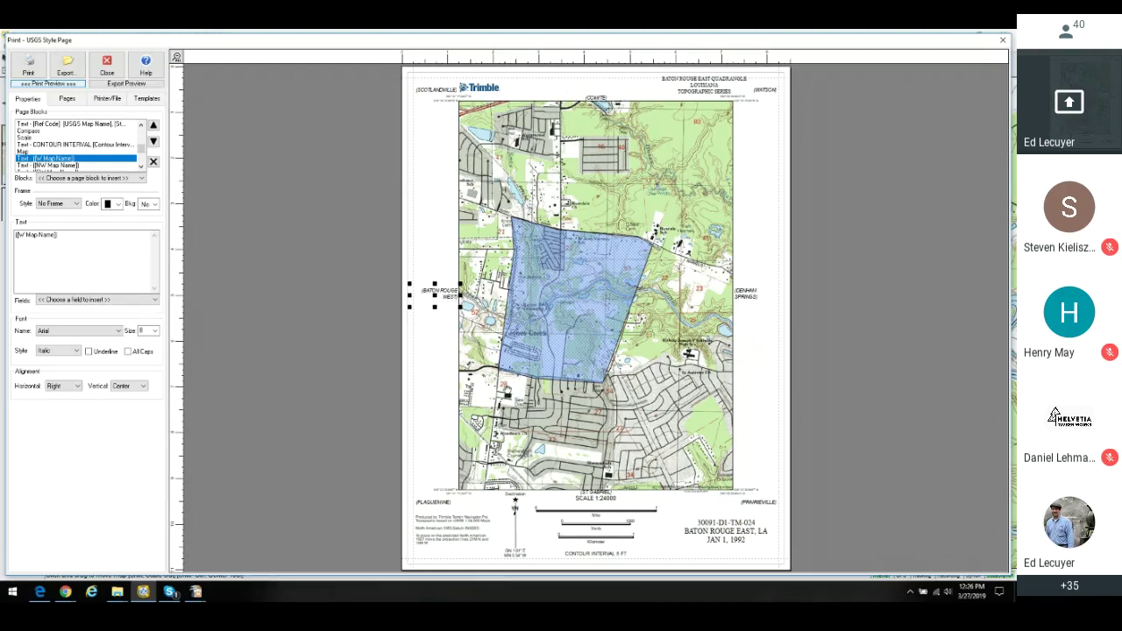
drag(138, 151, 128, 125)
click(128, 124)
click(124, 144)
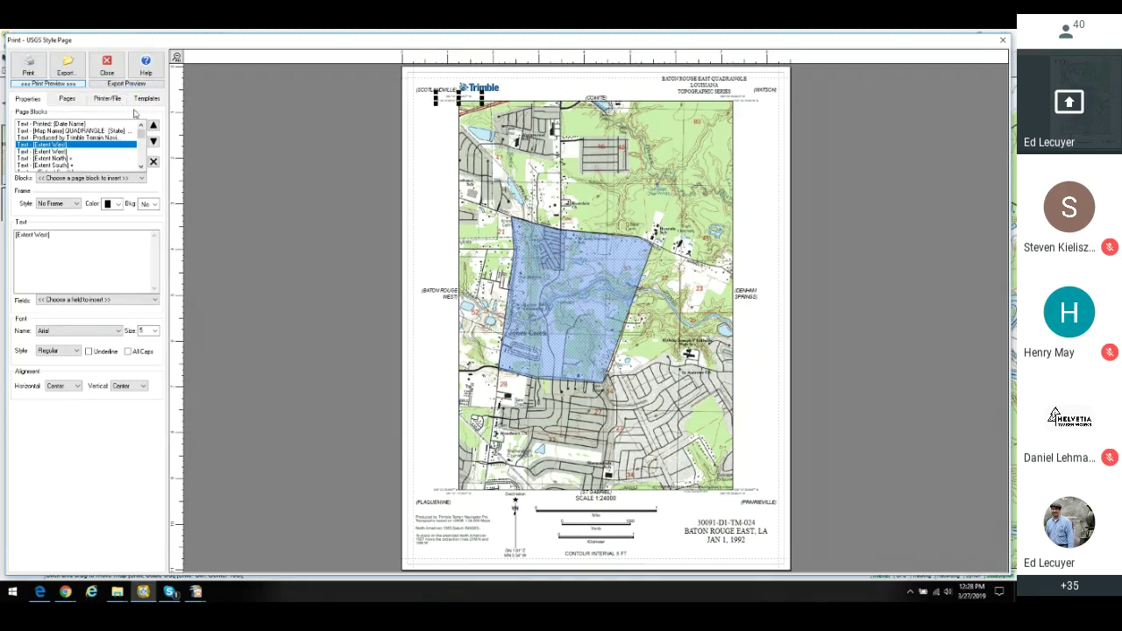
Reload the Eds Museum template and show the layout's Export Preview.
click(144, 100)
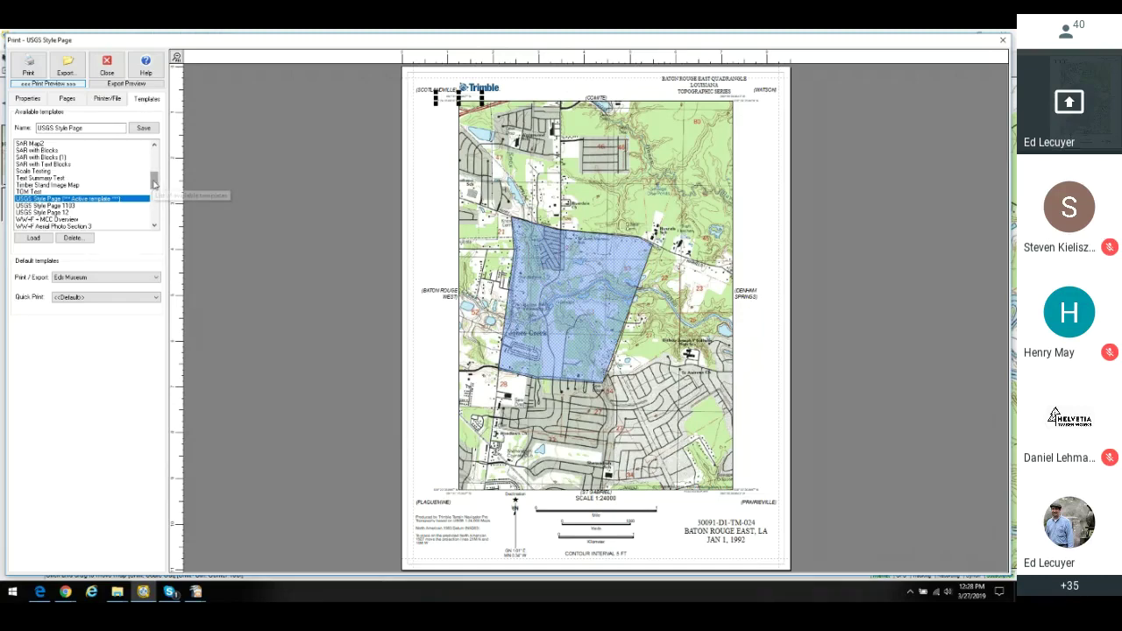
scroll(158, 186, up, 6)
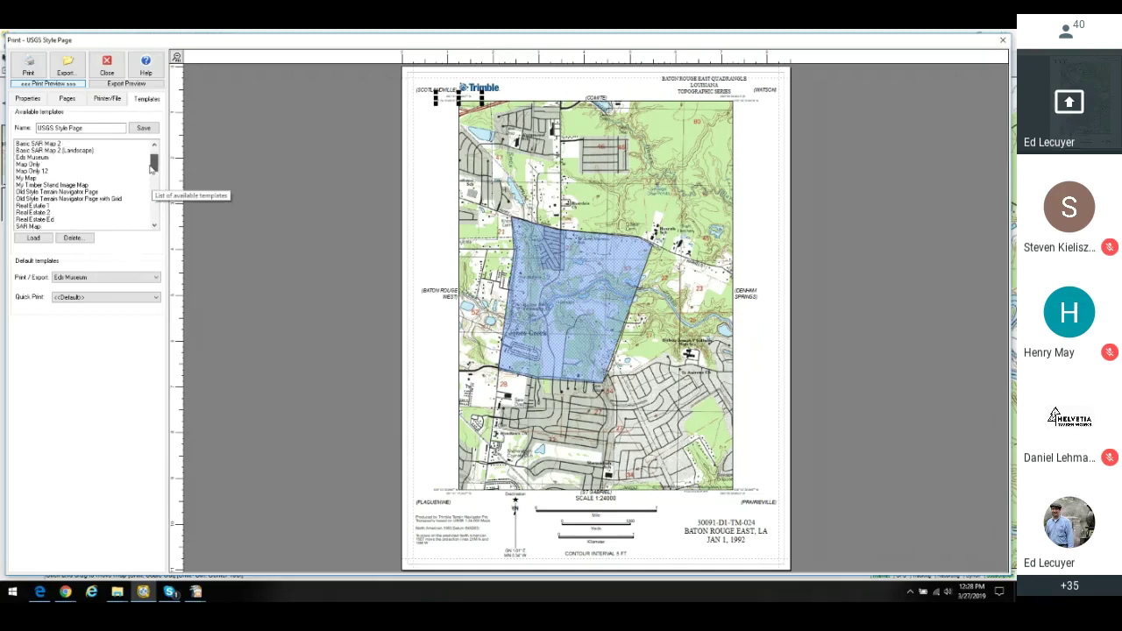
click(59, 165)
double_click(60, 165)
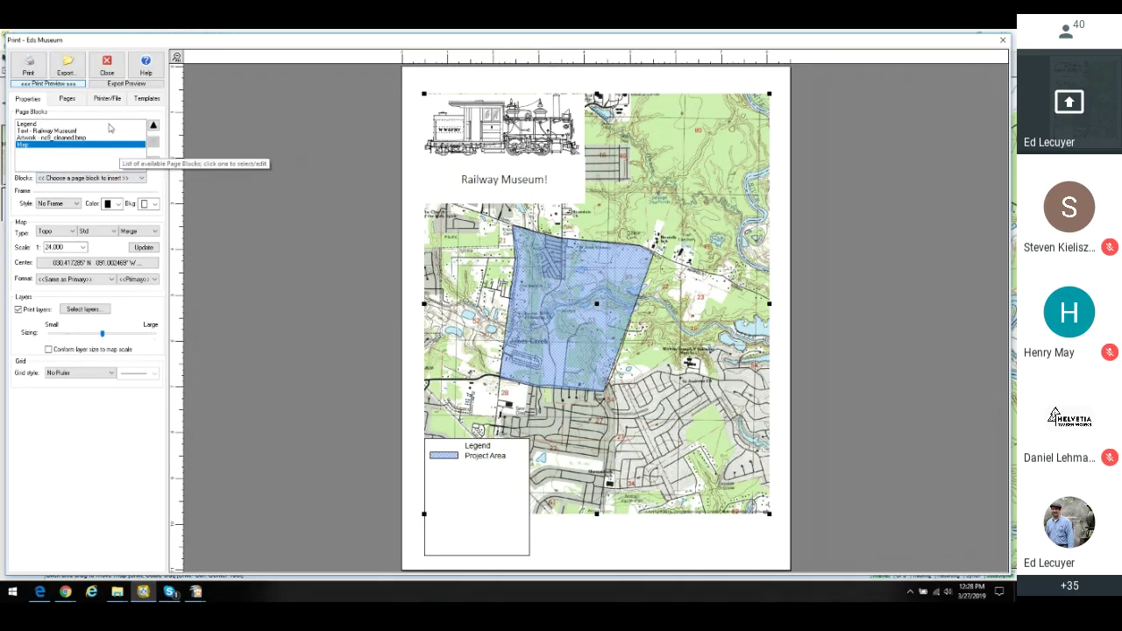
click(126, 84)
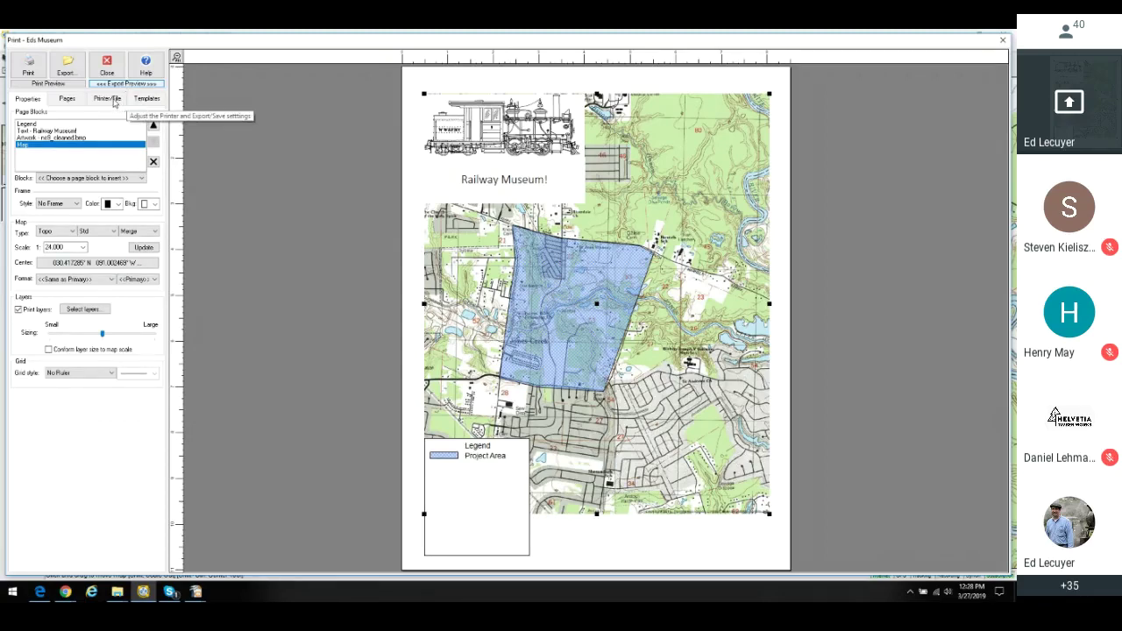
Review the export image width and 300 DPI in the Printer/File settings.
click(114, 101)
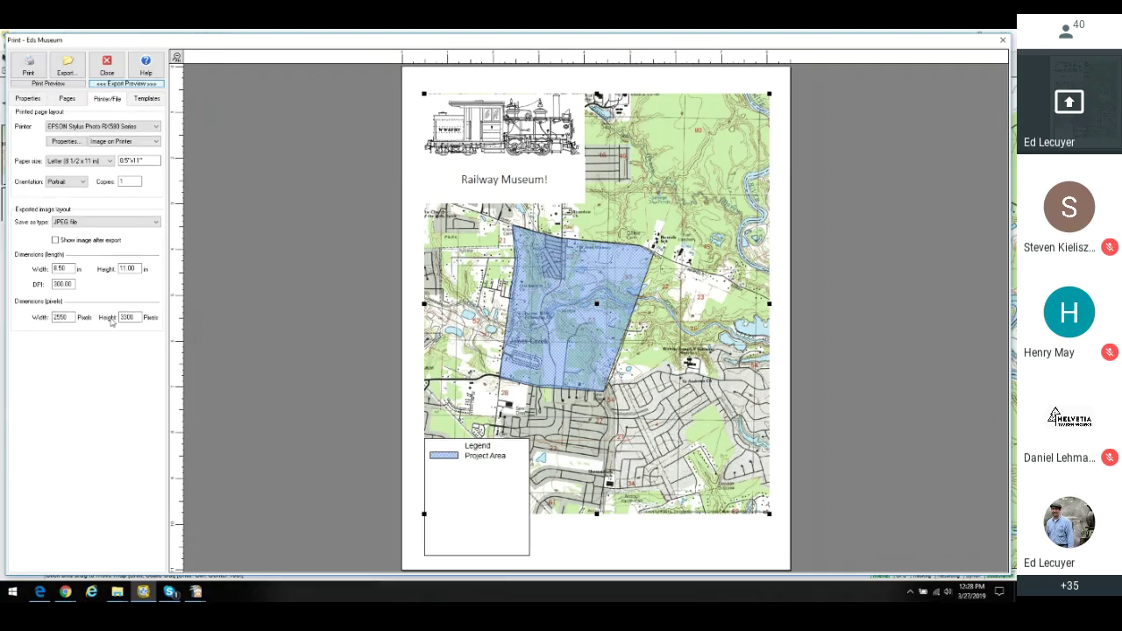
click(63, 268)
click(68, 285)
Change the paper size from Letter to 4 x 6 in, after briefly trying A4.
click(112, 163)
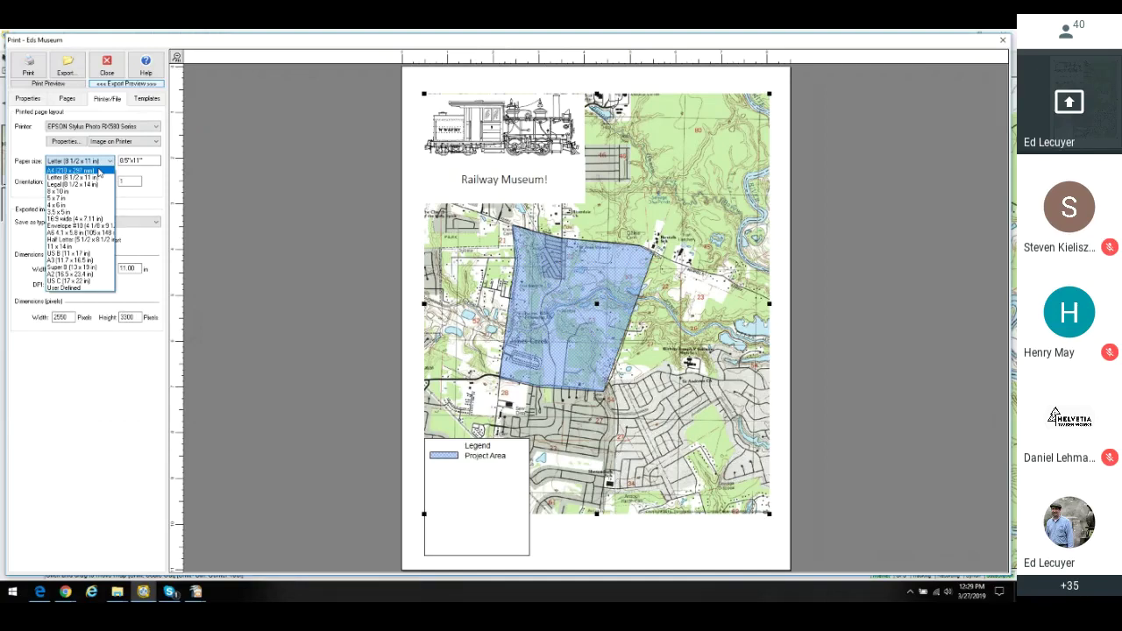
click(99, 171)
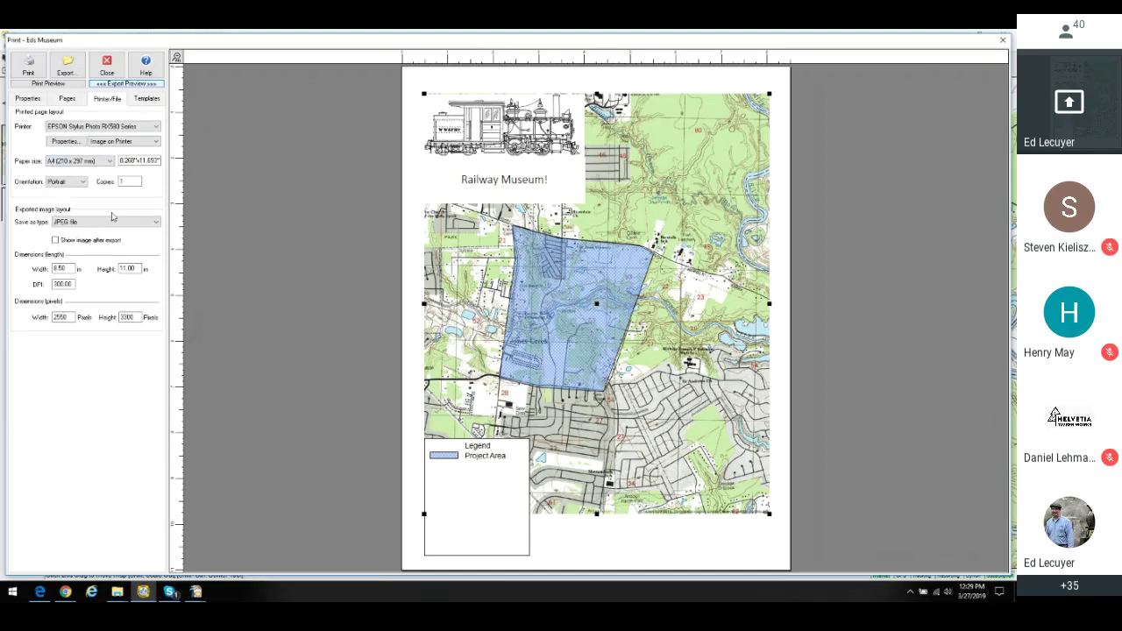
click(111, 163)
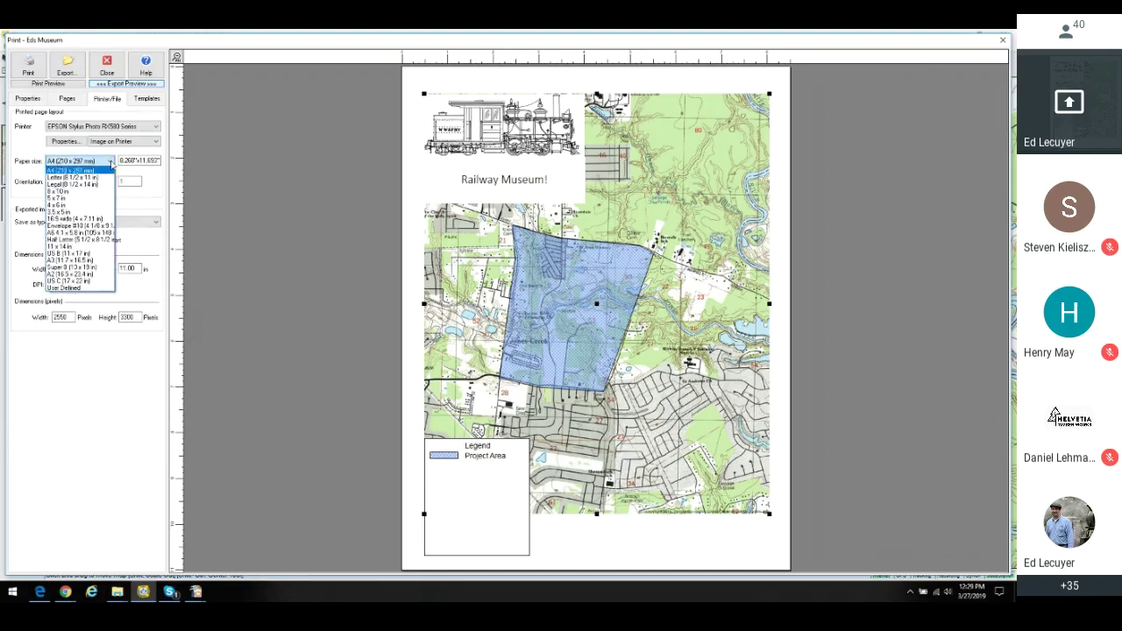
click(101, 207)
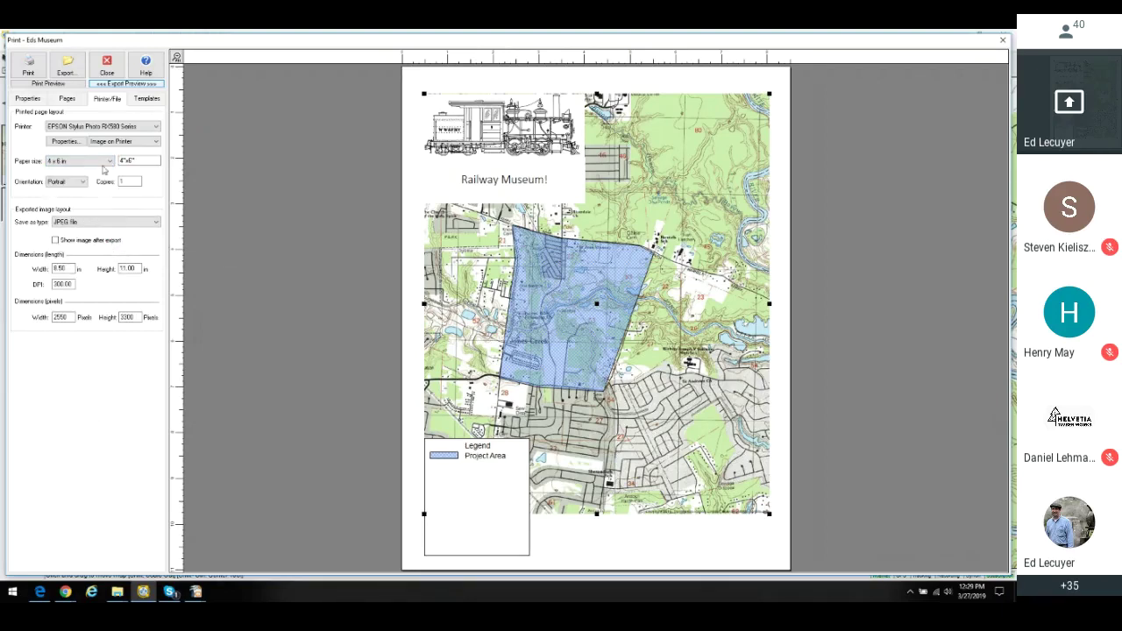
Confirm 4 x 6 in in Print Preview, then view the 8.50 × 11.00 in JPEG Export Preview.
click(49, 83)
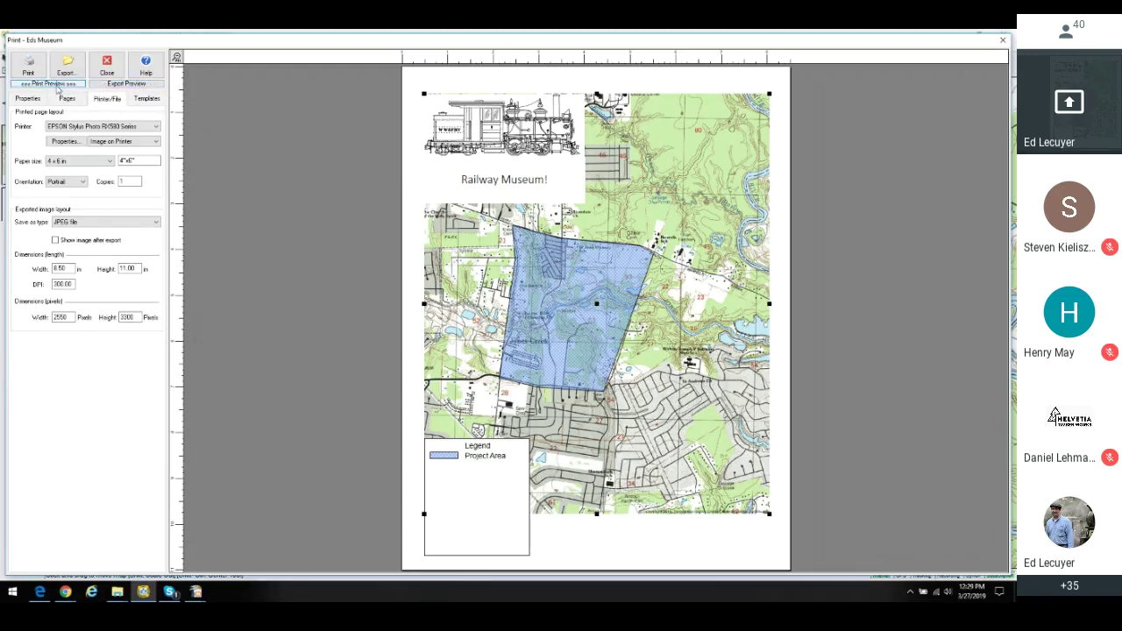
click(111, 161)
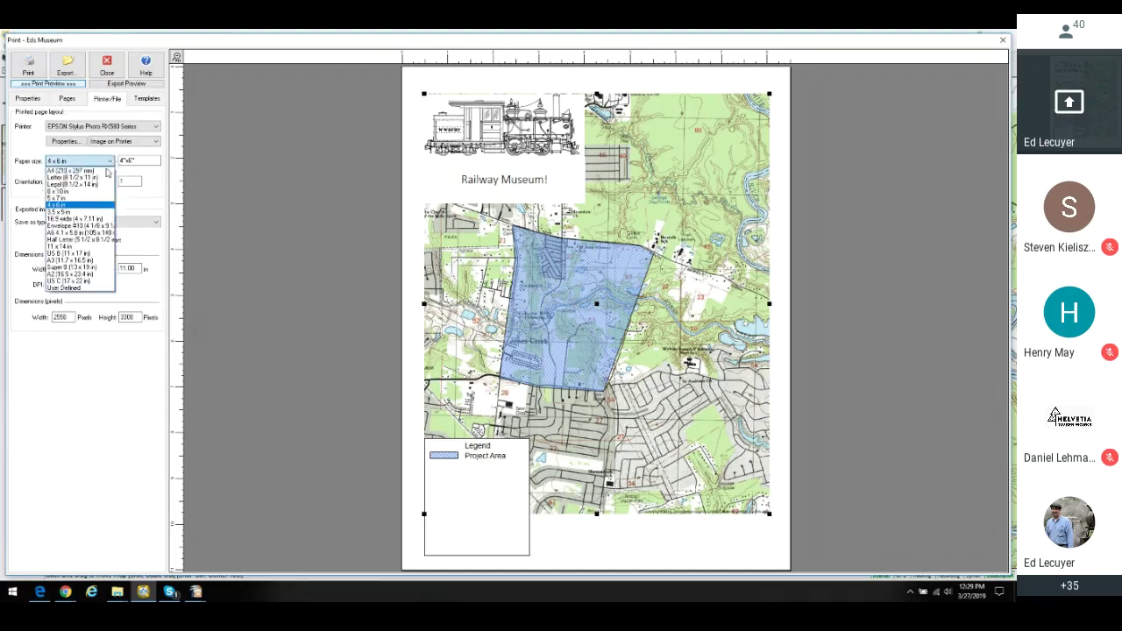
click(100, 204)
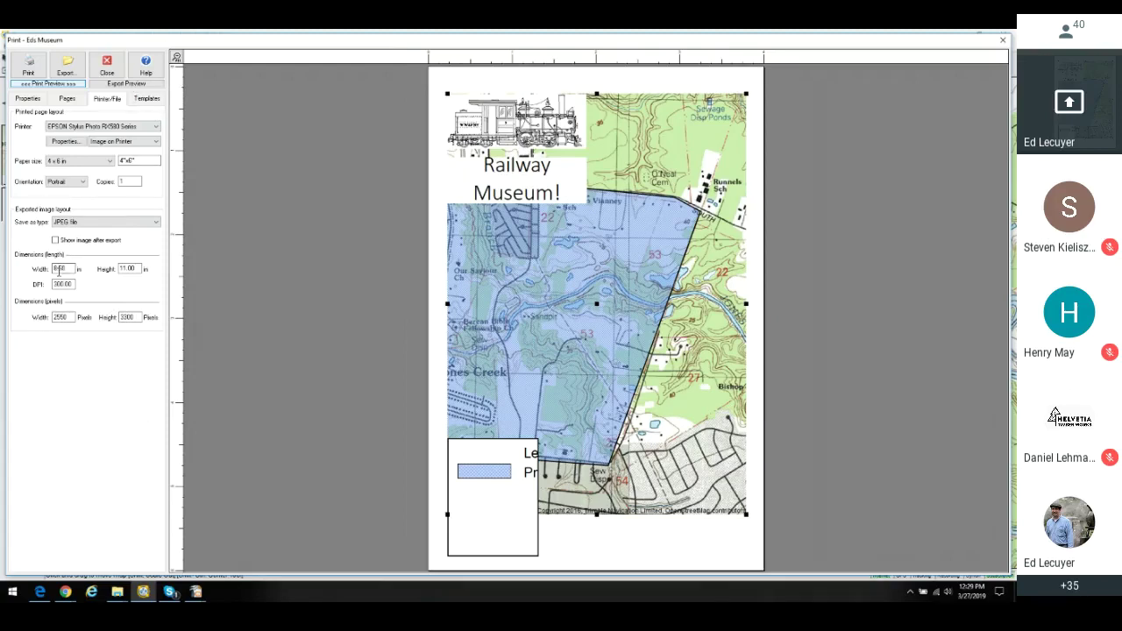
click(131, 269)
click(147, 83)
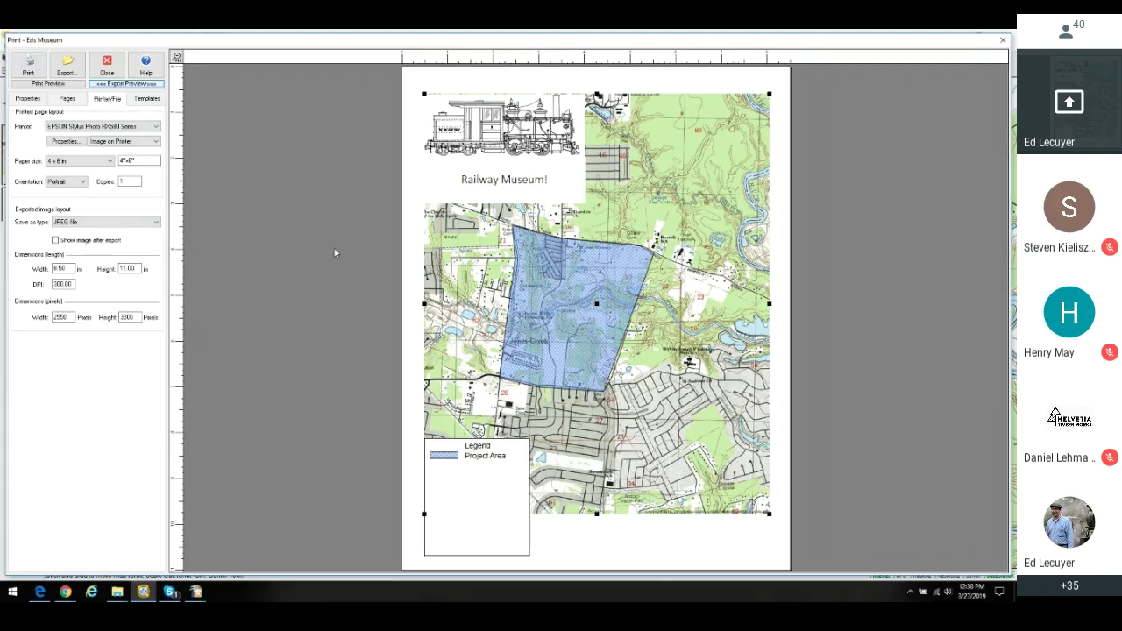
click(76, 75)
click(34, 77)
Export the 8.50 × 11.00 in layout as a PDF to Documents as BATON ROUGE EAST.pdf.
click(115, 223)
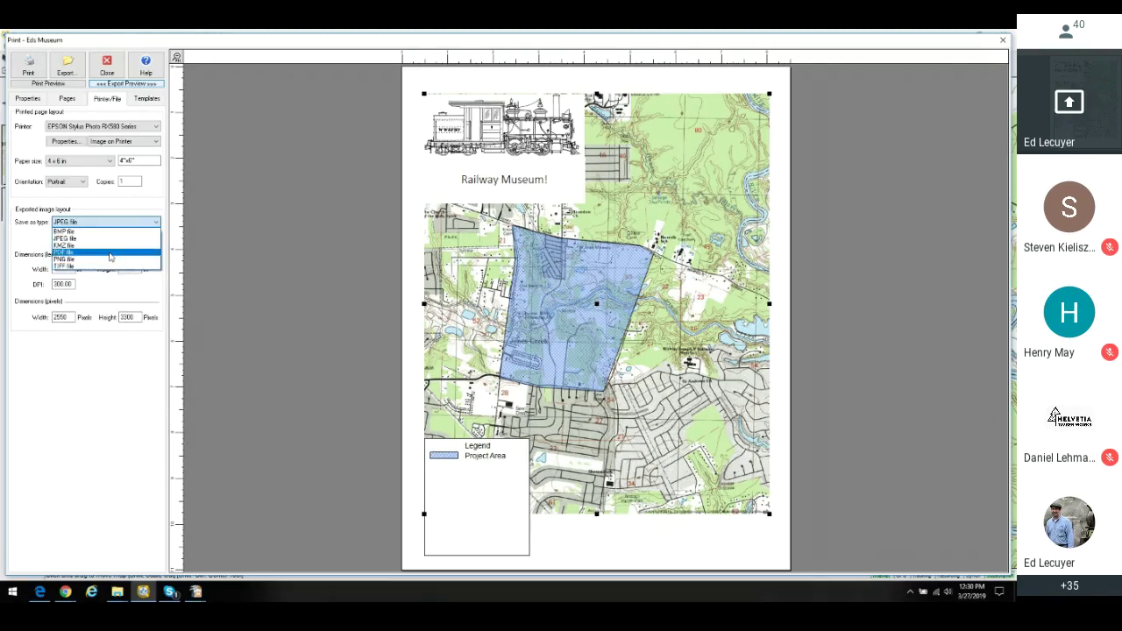
click(111, 253)
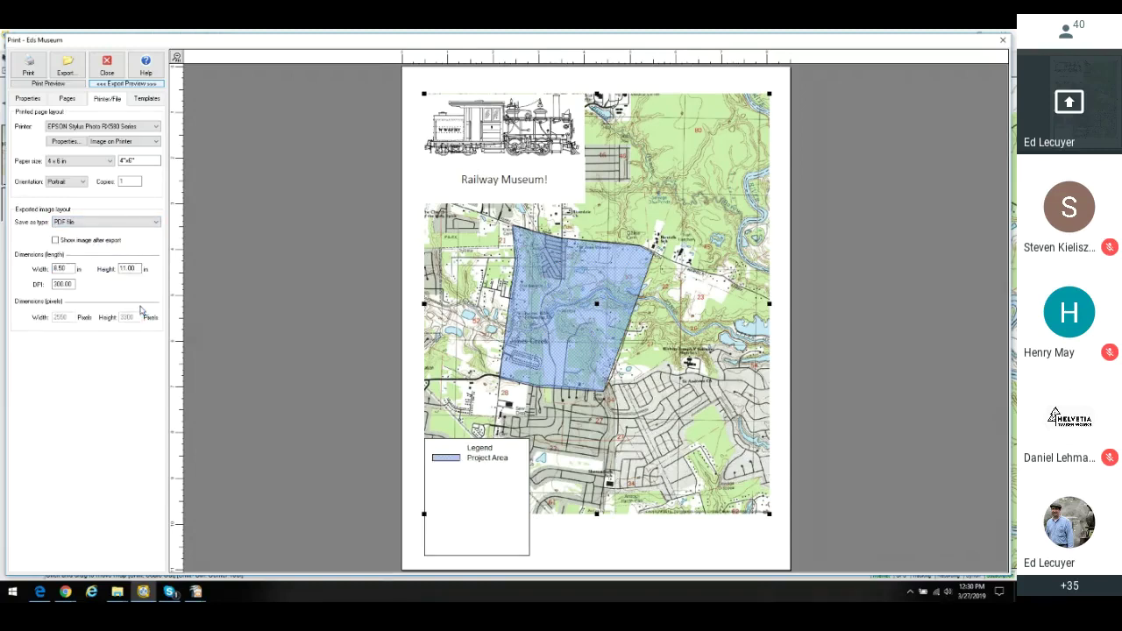
double_click(60, 270)
double_click(131, 269)
click(63, 72)
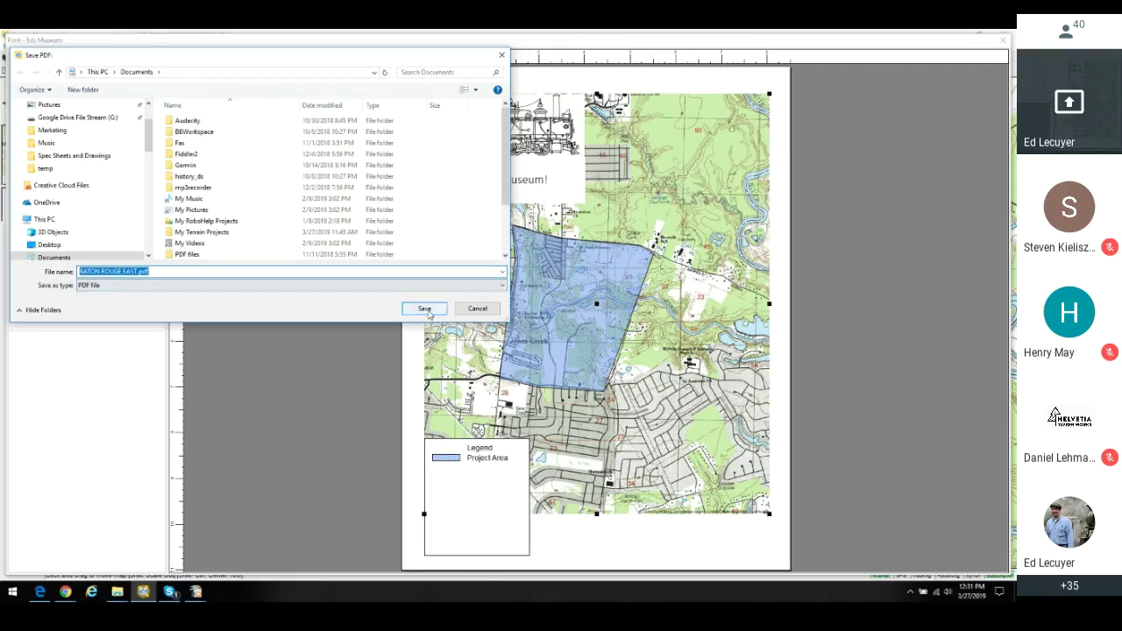
click(425, 309)
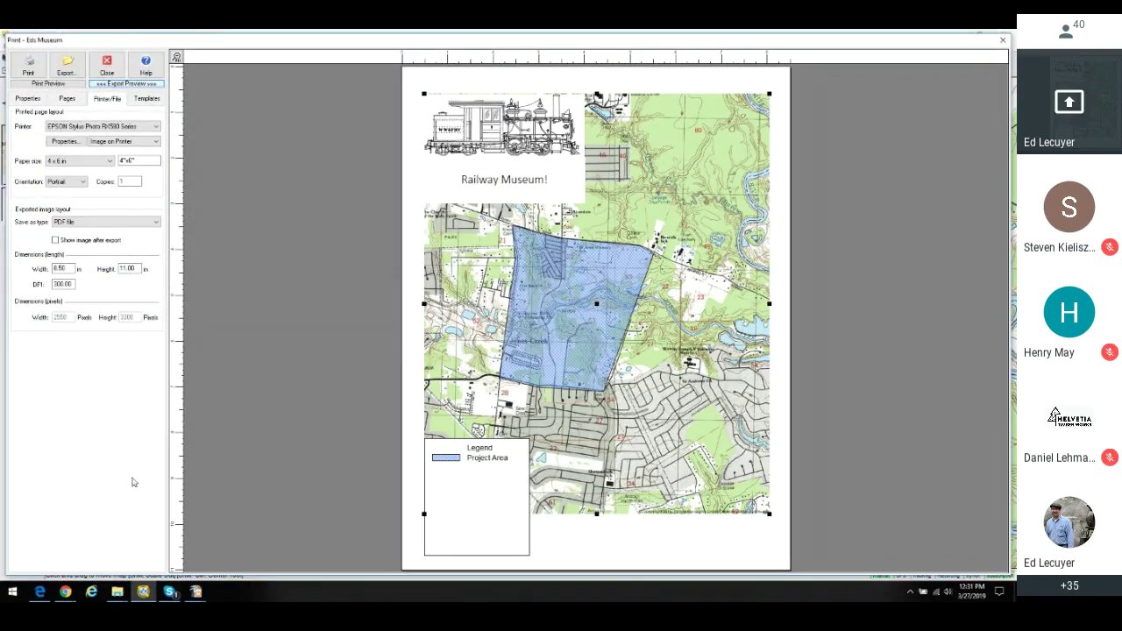
Open BATON ROUGE EAST.pdf from the Documents folder in File Explorer.
click(116, 592)
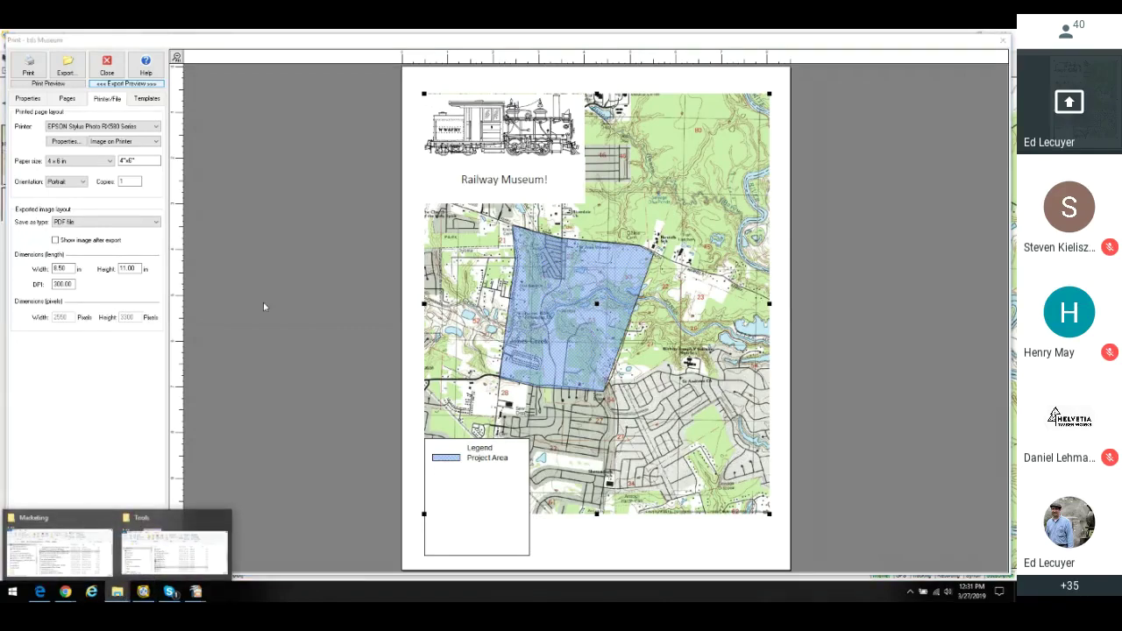
click(149, 552)
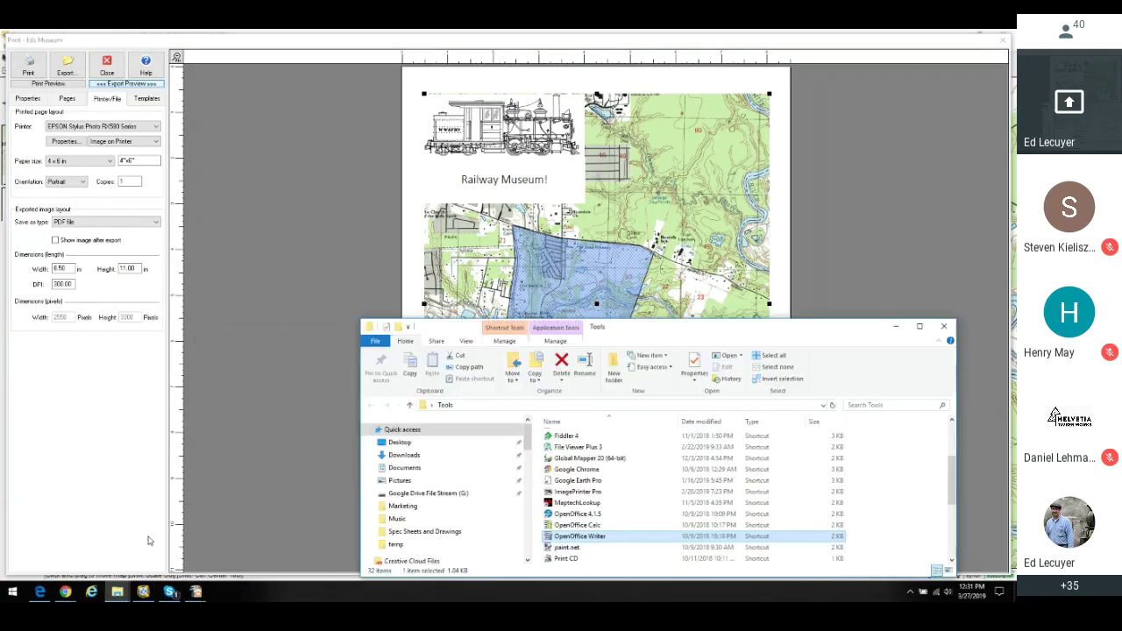
click(465, 468)
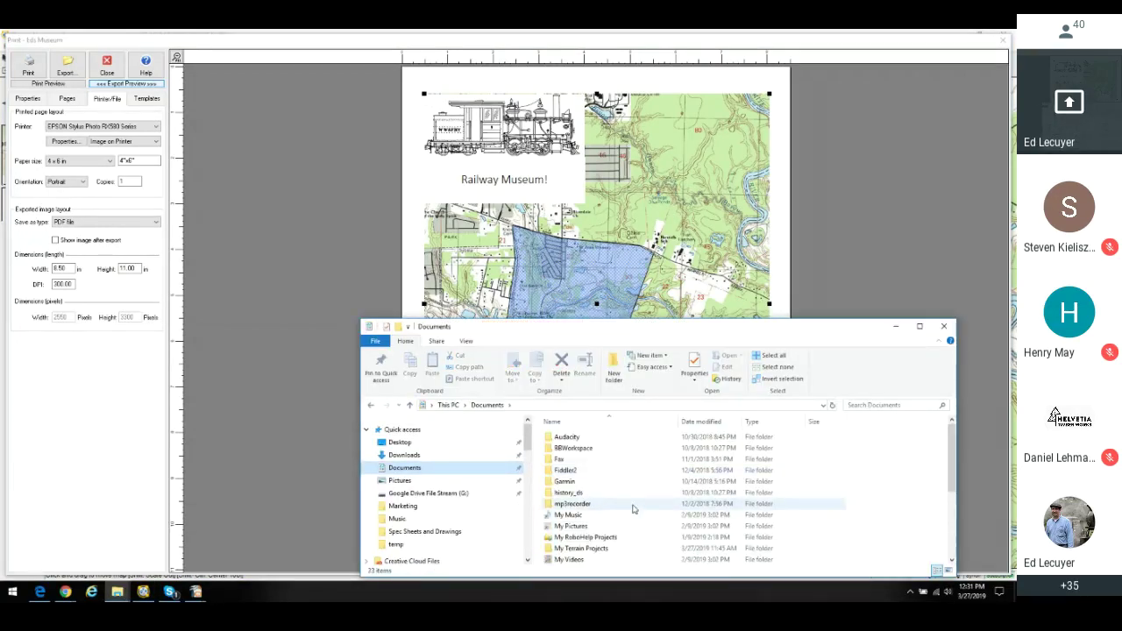
scroll(634, 513, down, 4)
double_click(634, 526)
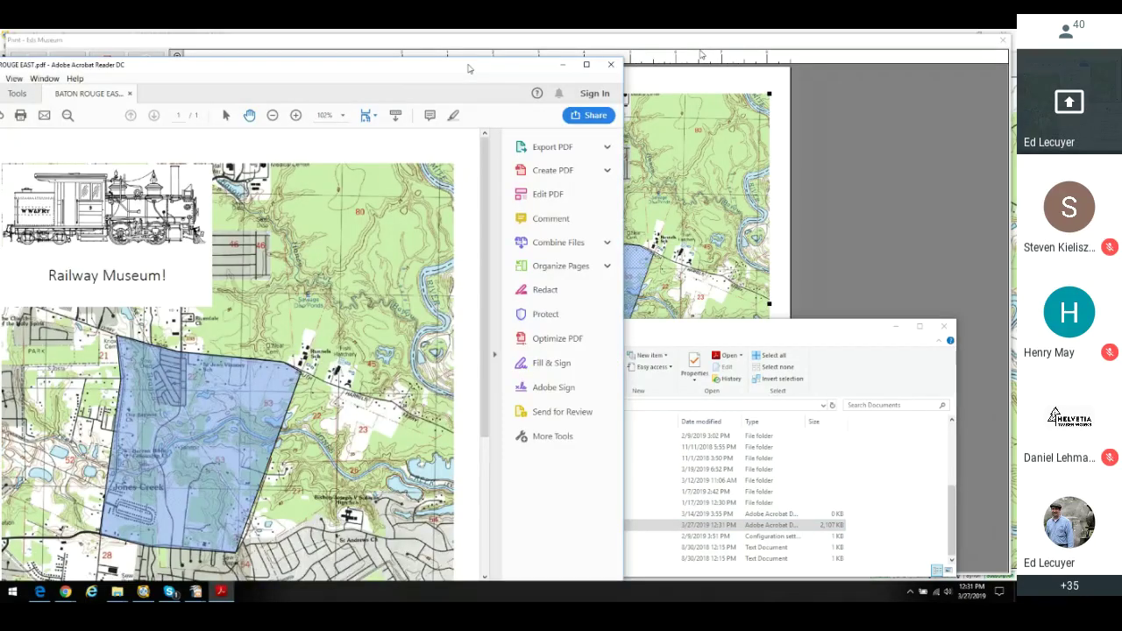
Scroll the PDF to check the map down to its legend, then close Acrobat Reader.
drag(470, 68, 780, 52)
scroll(678, 251, down, 3)
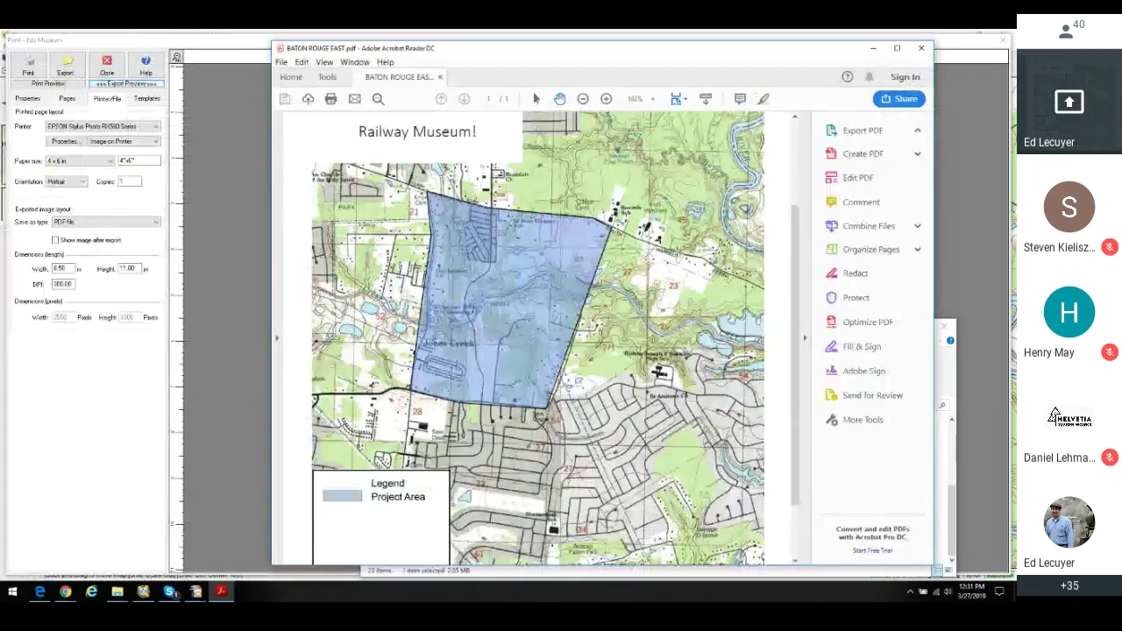
scroll(678, 252, up, 3)
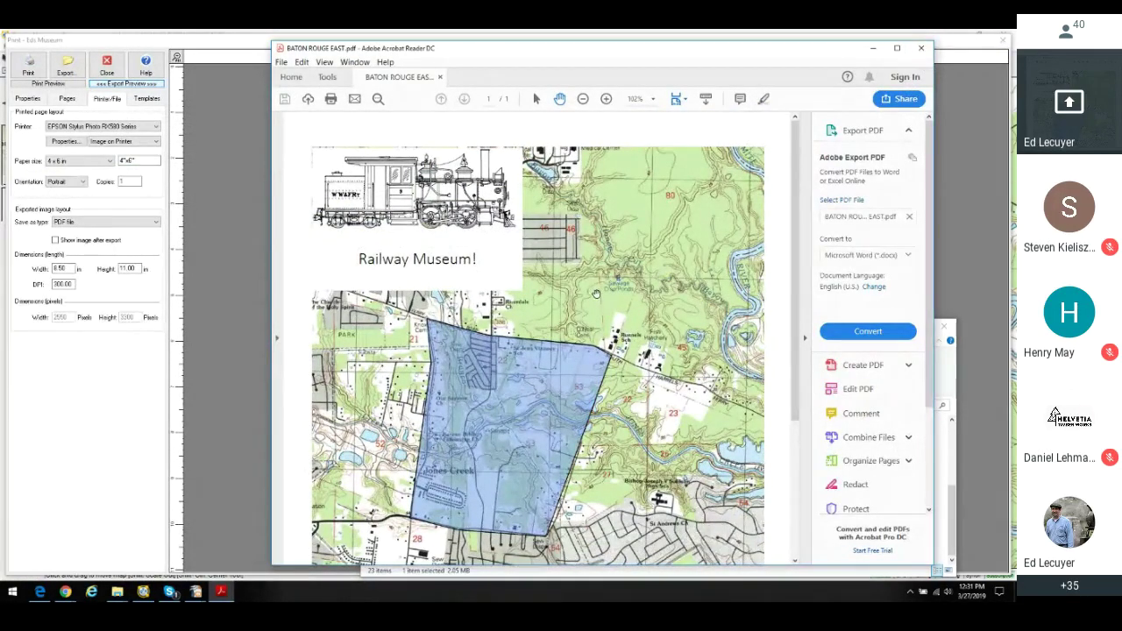
scroll(647, 299, down, 5)
scroll(649, 302, up, 4)
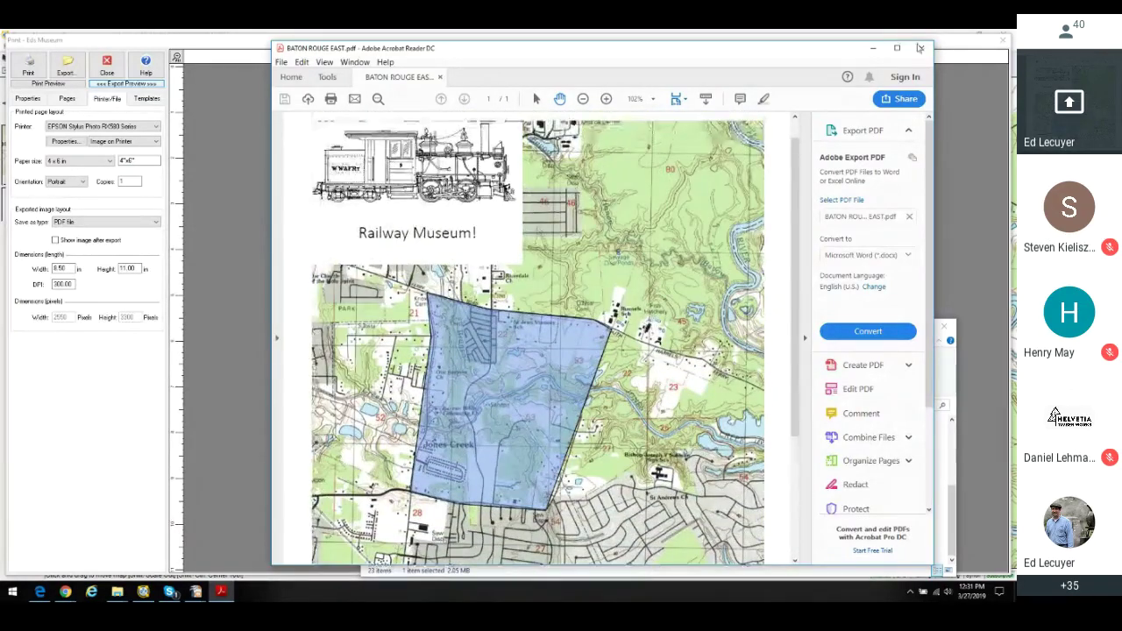
click(922, 48)
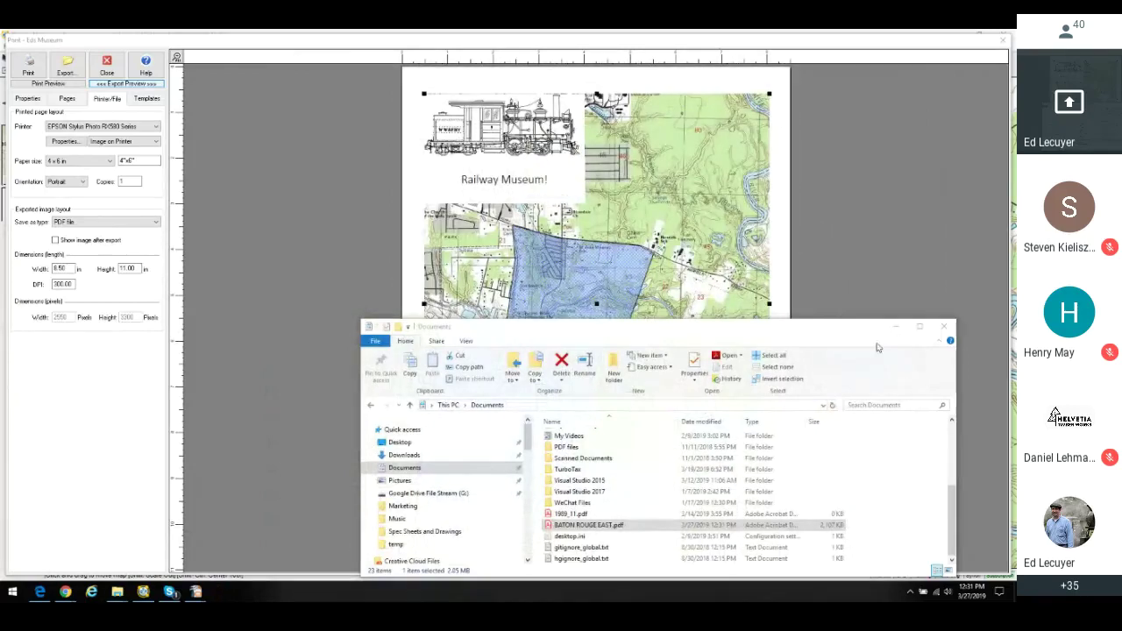
Switch the export type to JPEG and stretch the map frame to the page corners.
click(945, 328)
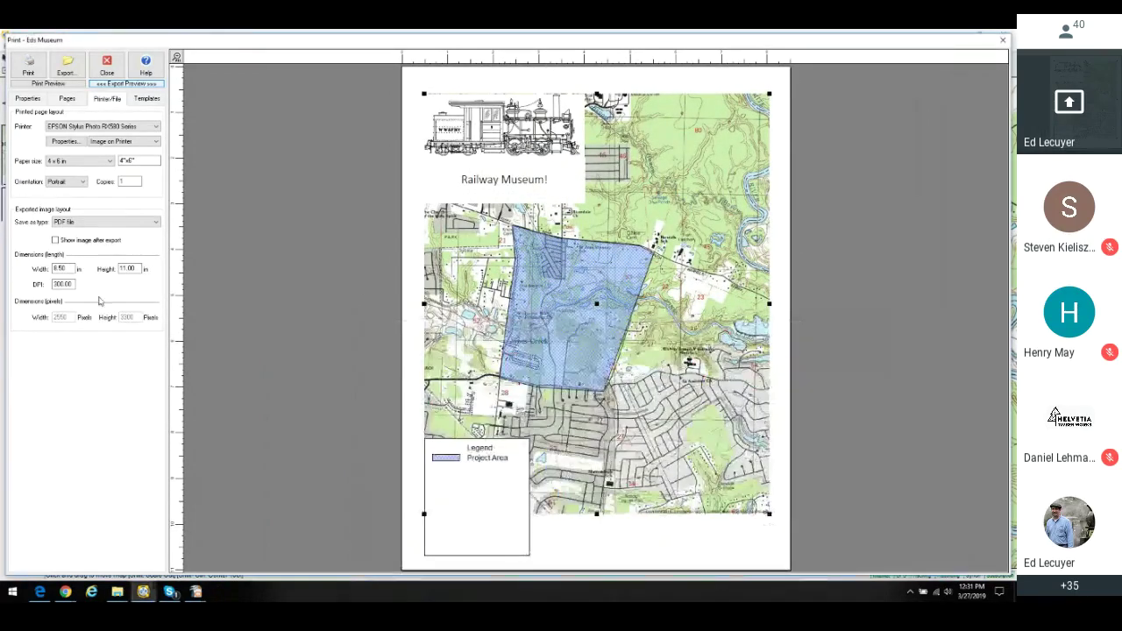
click(107, 224)
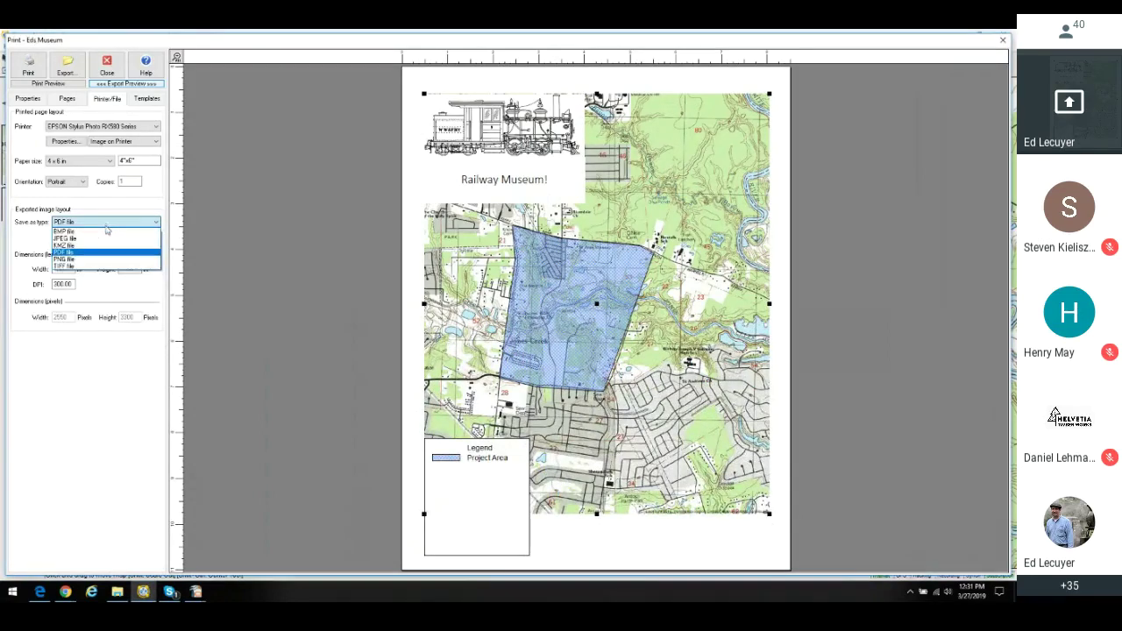
click(103, 238)
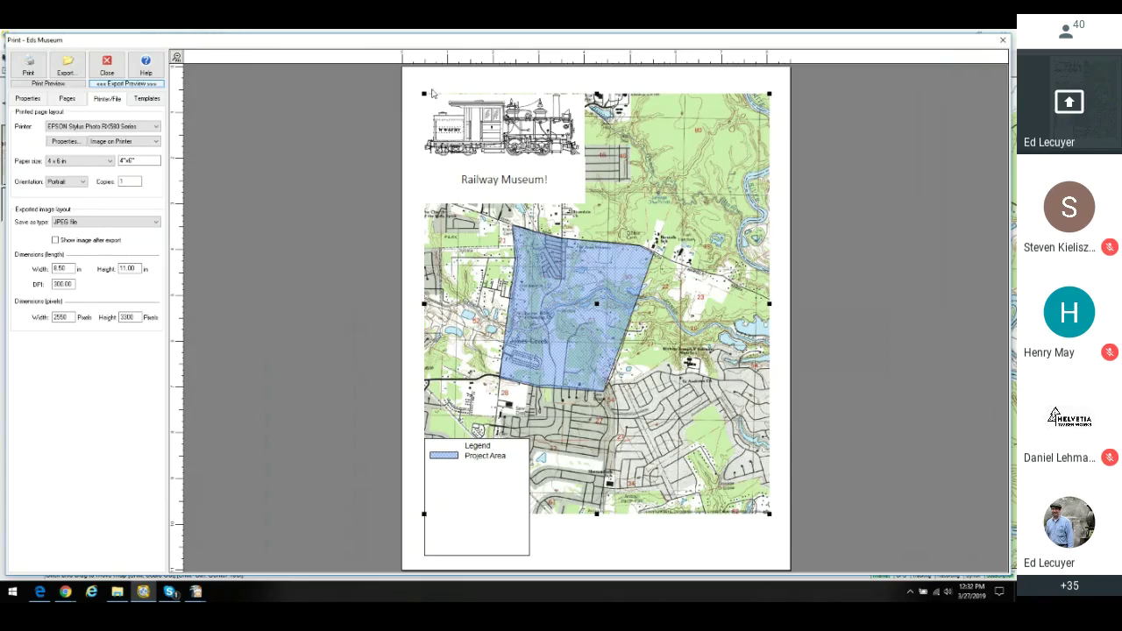
drag(423, 92, 403, 66)
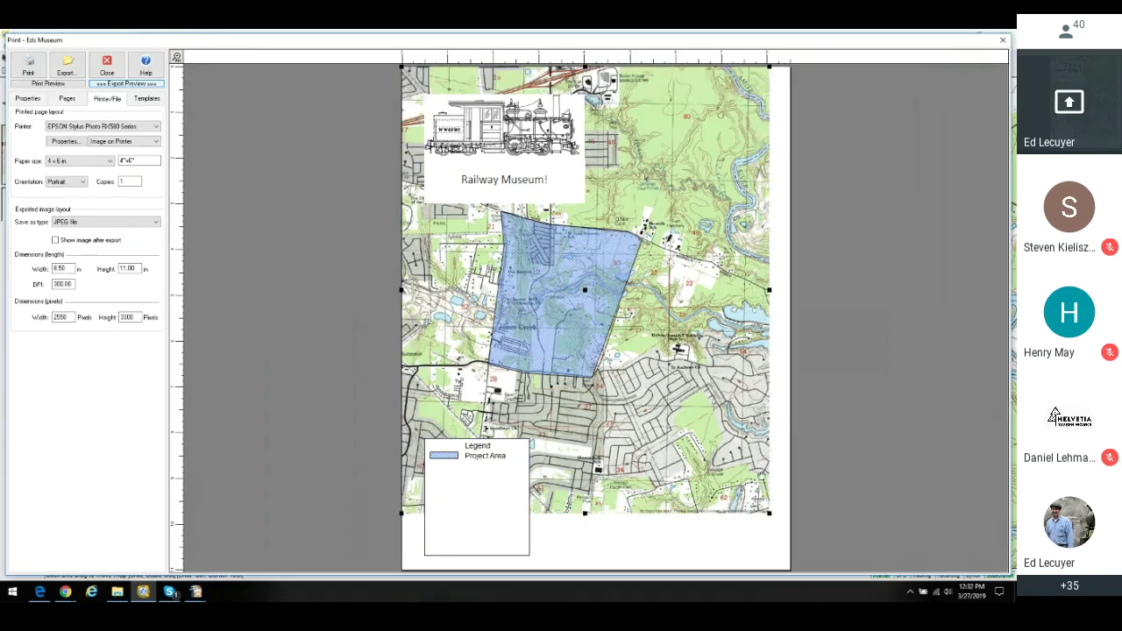
drag(770, 514, 786, 566)
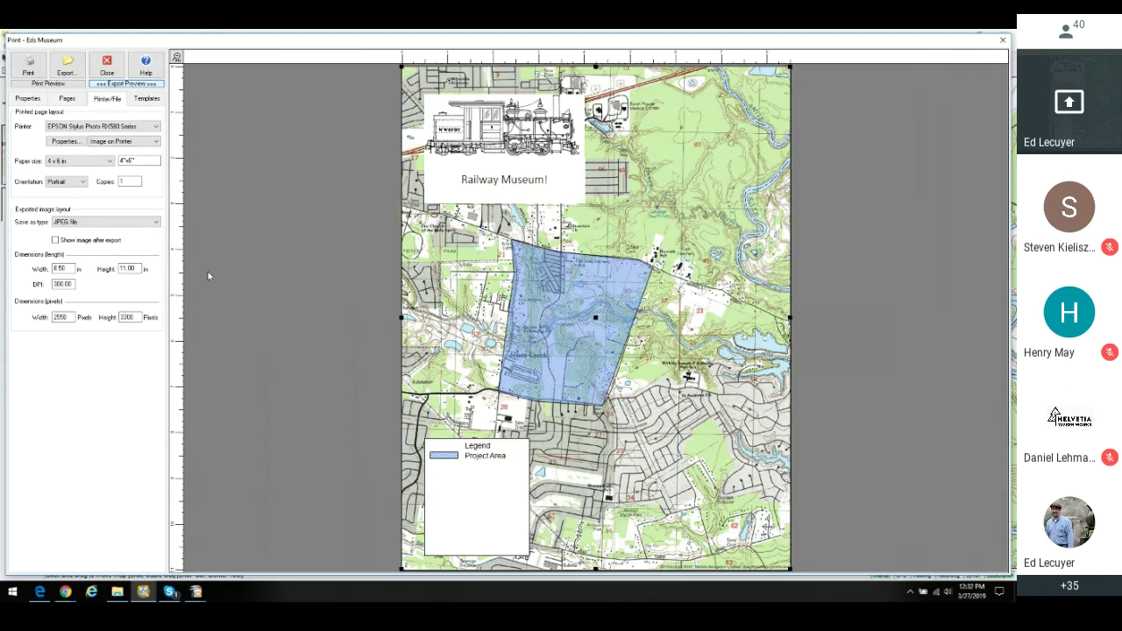
Set the export width to 11 in and the height to 8.5 in.
drag(73, 269, 35, 264)
text(11)
drag(144, 269, 98, 268)
text(8.5)
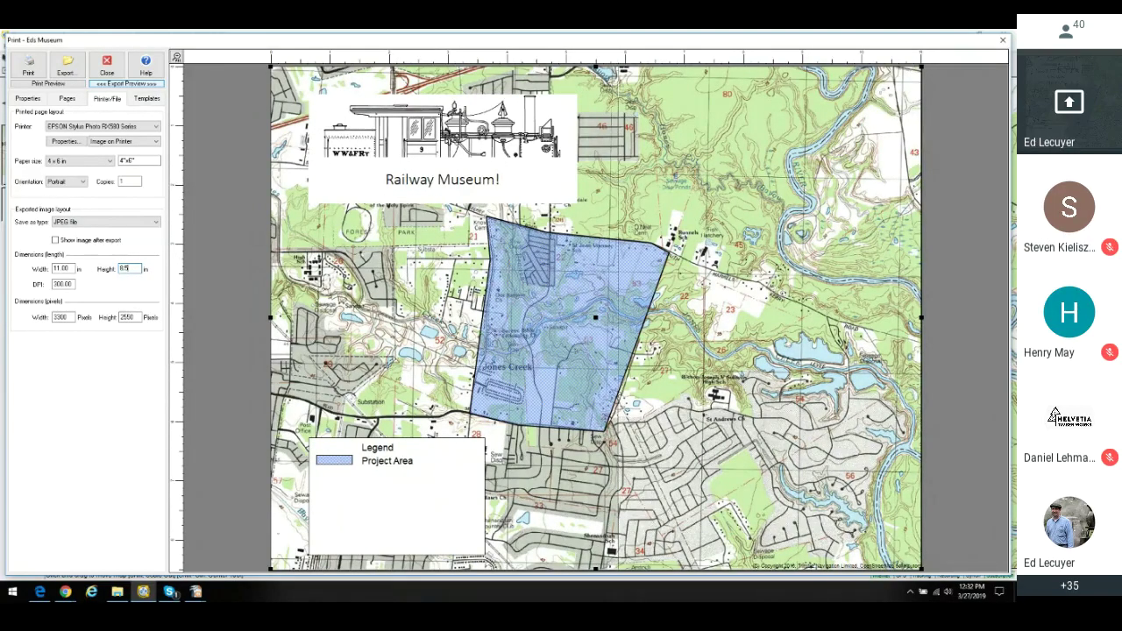
Shrink the train artwork and narrow the Railway Museum title box to match.
click(526, 154)
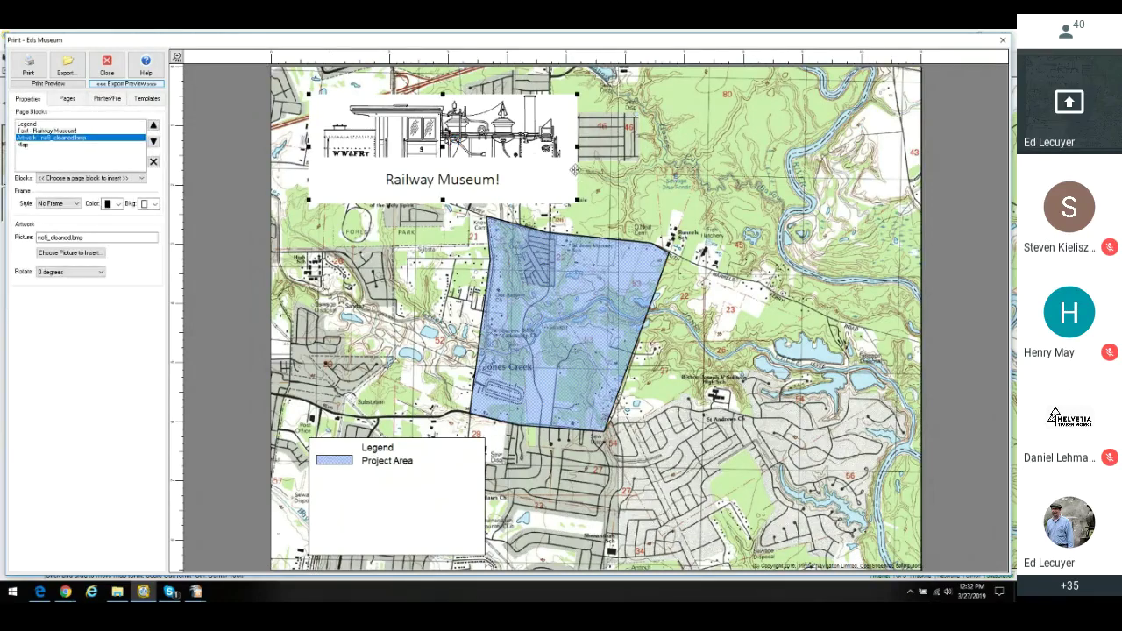
drag(577, 200, 476, 161)
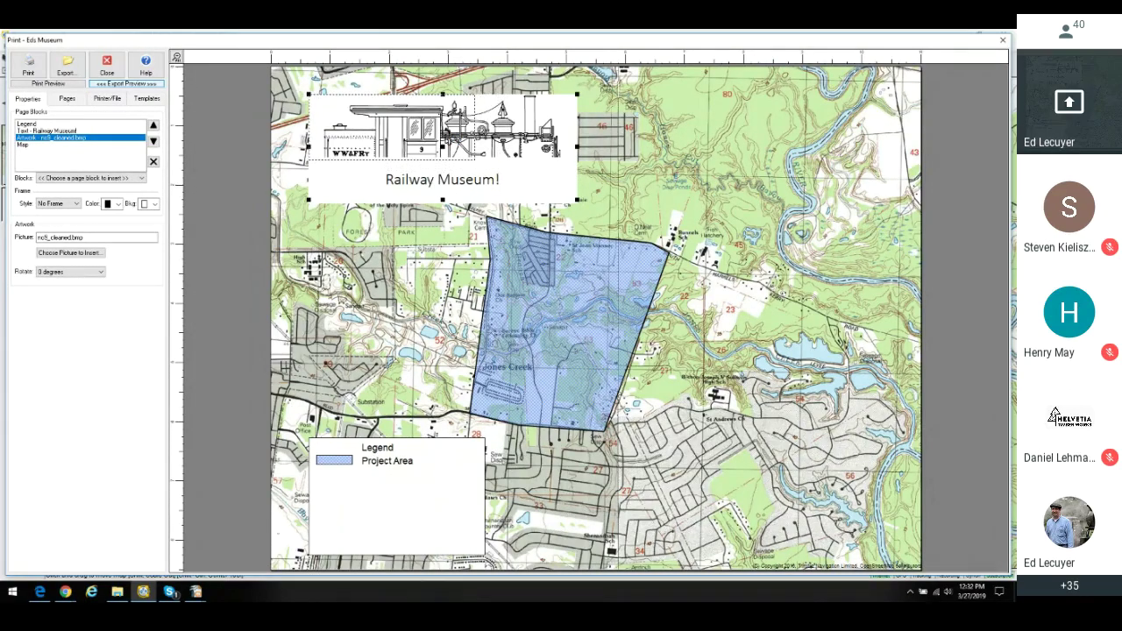
click(479, 183)
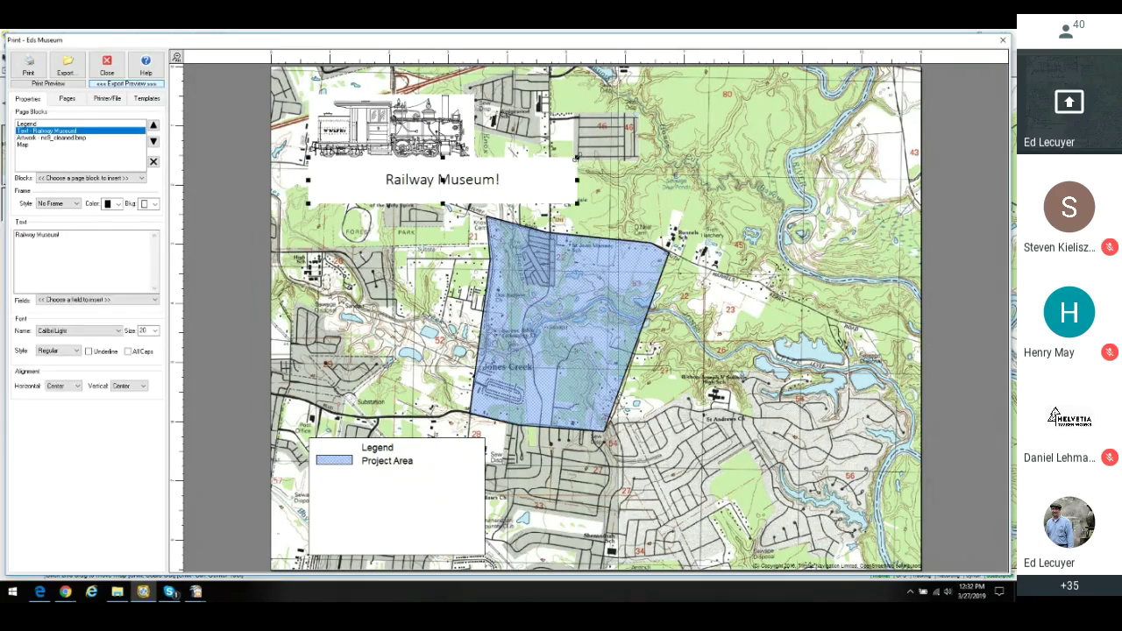
drag(577, 180, 473, 180)
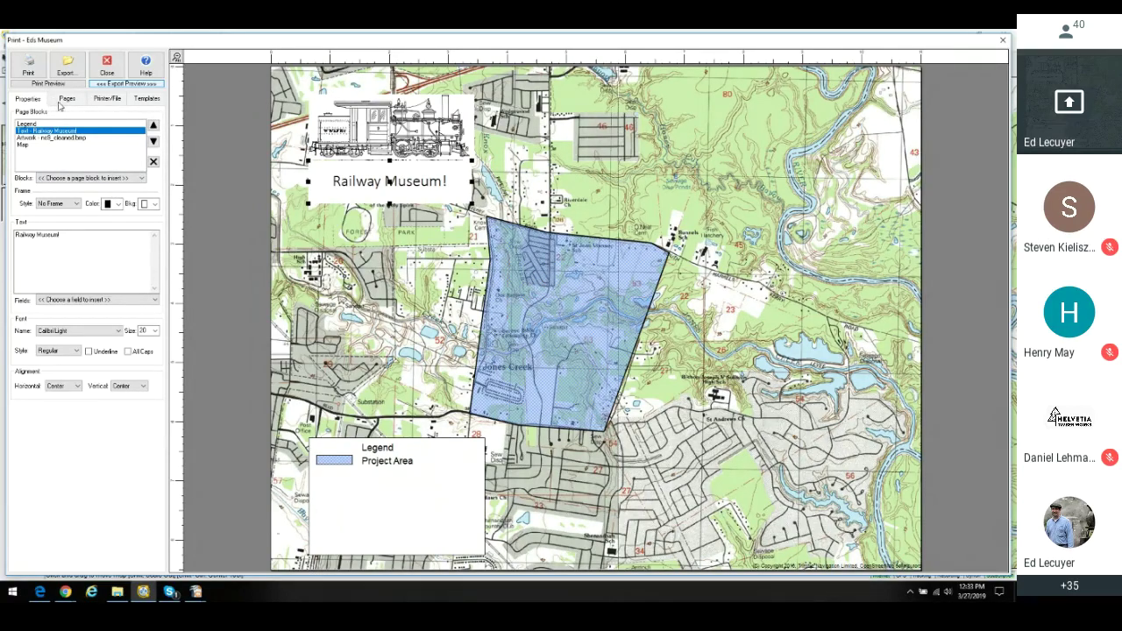
Redraw the map at 1:45,000 scale and pan it so the project area shifts right.
click(28, 145)
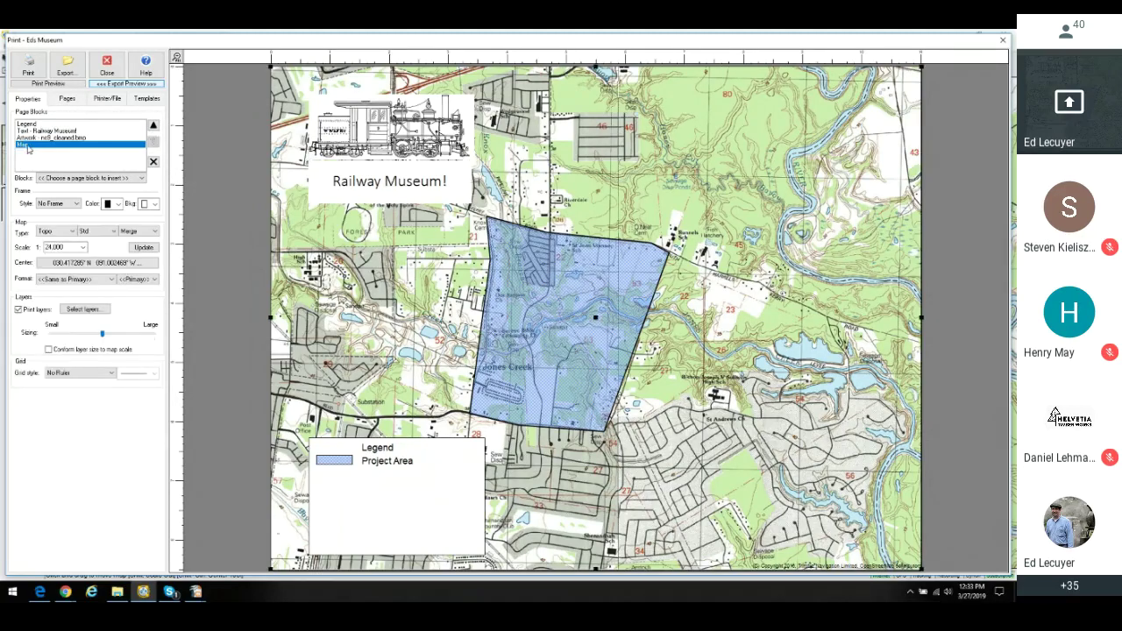
click(84, 248)
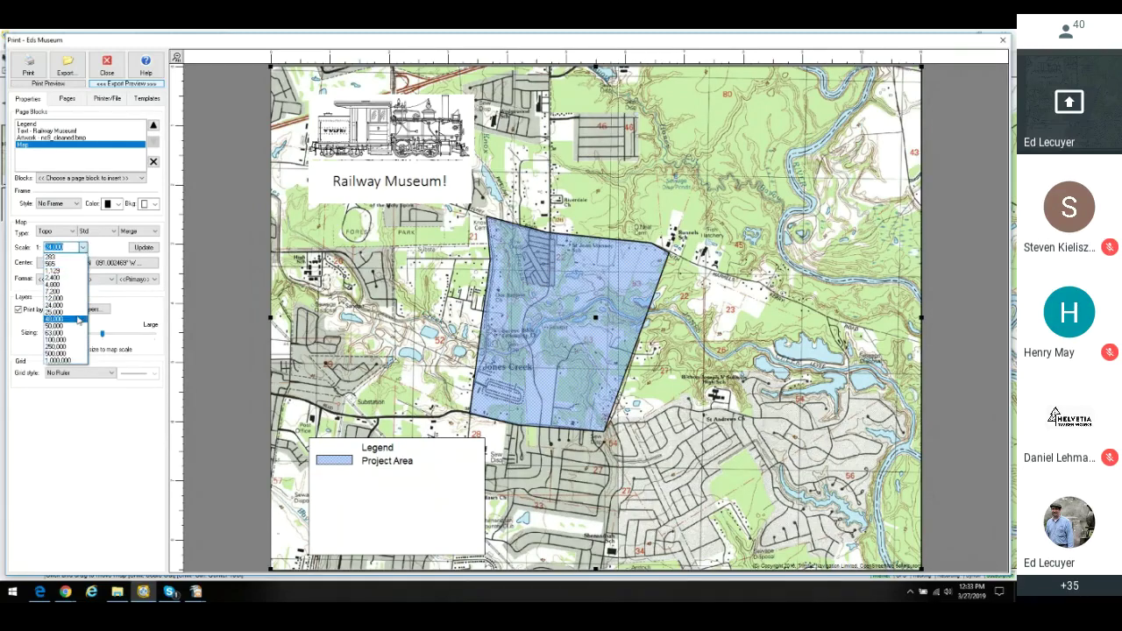
click(79, 312)
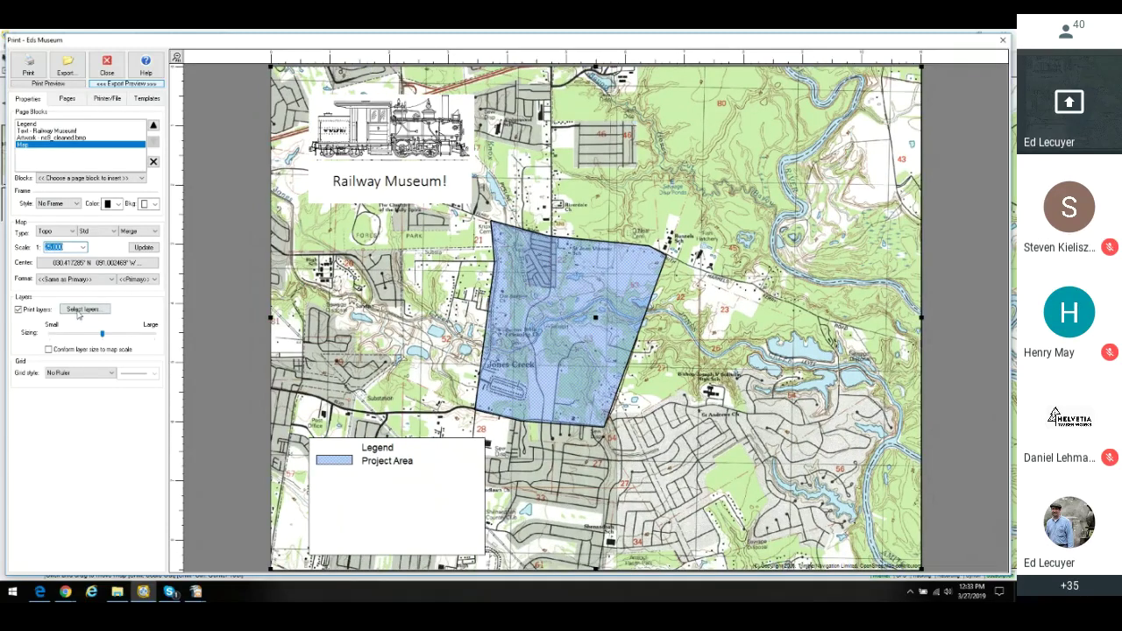
click(83, 248)
click(83, 249)
click(51, 250)
key(Delete)
text(4)
click(140, 248)
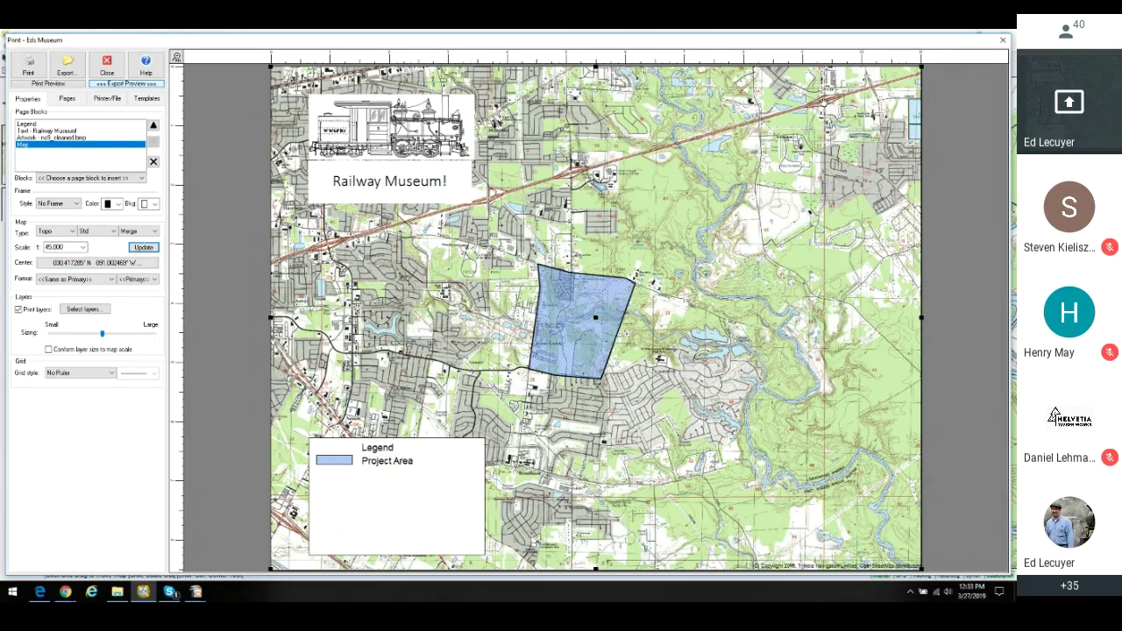
drag(822, 102, 848, 102)
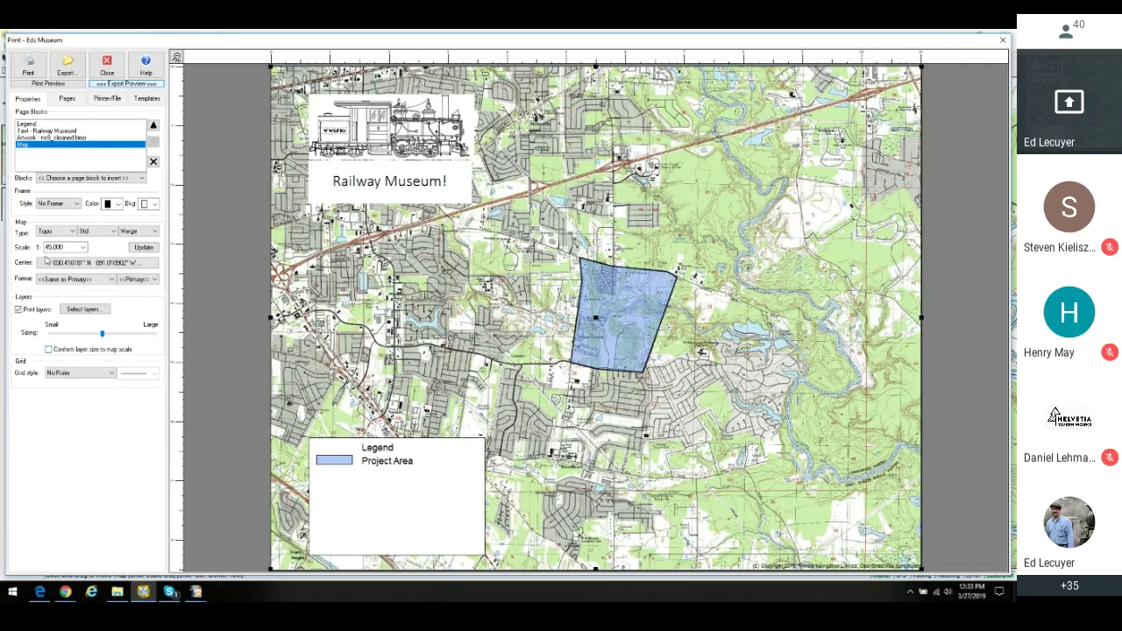
Enable Show image after export and export the layout as BATON ROUGE EAST.jpg.
click(102, 100)
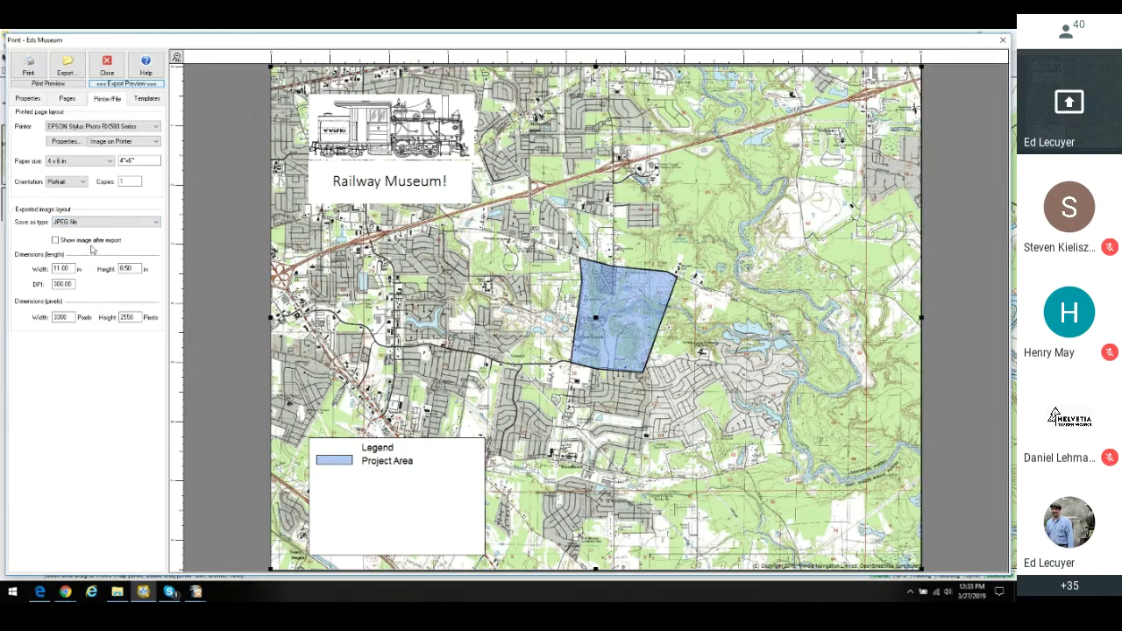
click(93, 241)
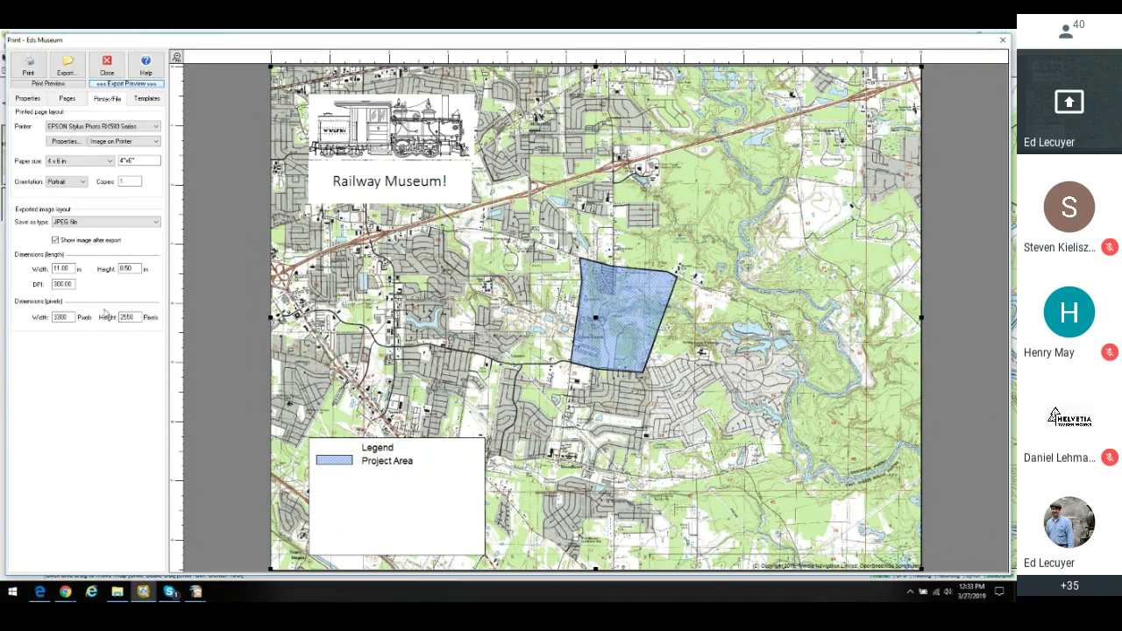
click(67, 70)
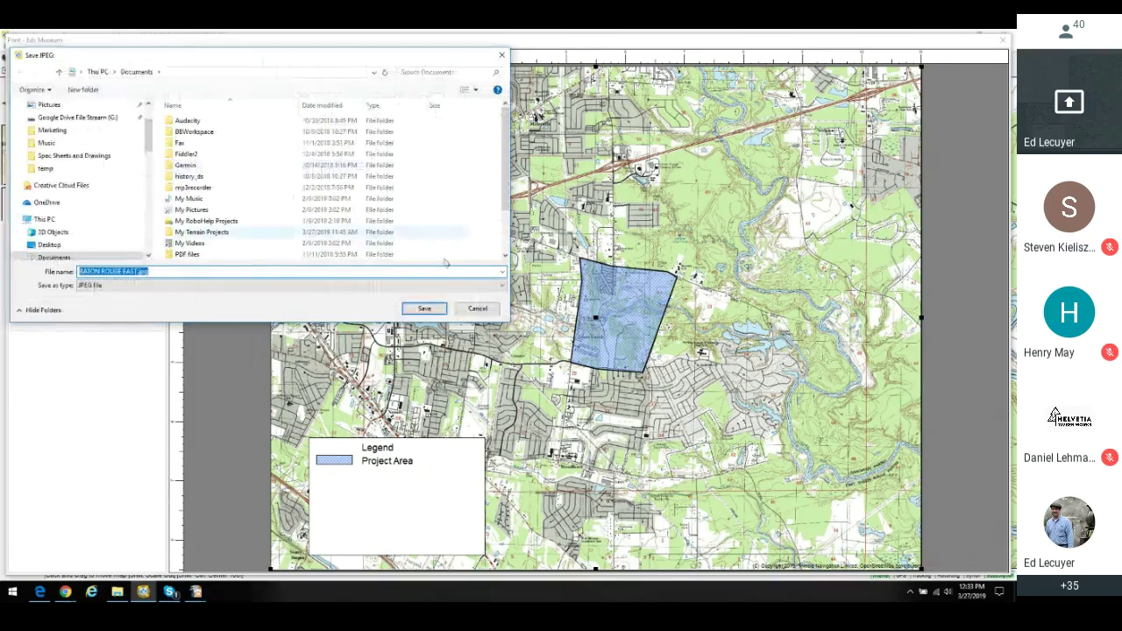
click(441, 312)
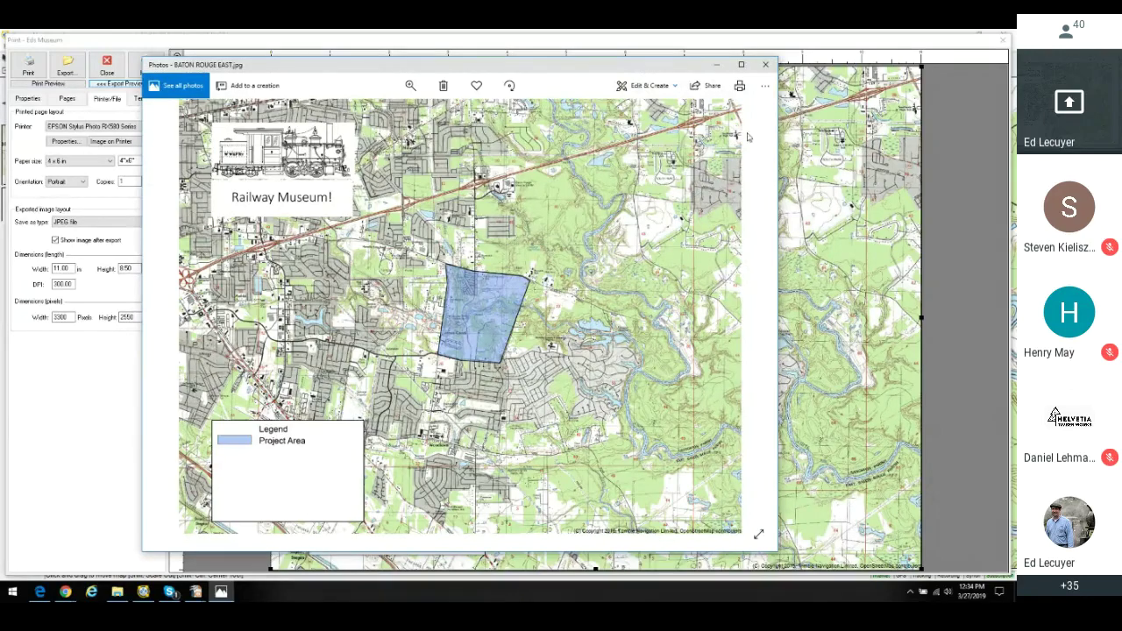
Minimise Photos after reviewing the JPEG and check the export DPI value.
click(714, 66)
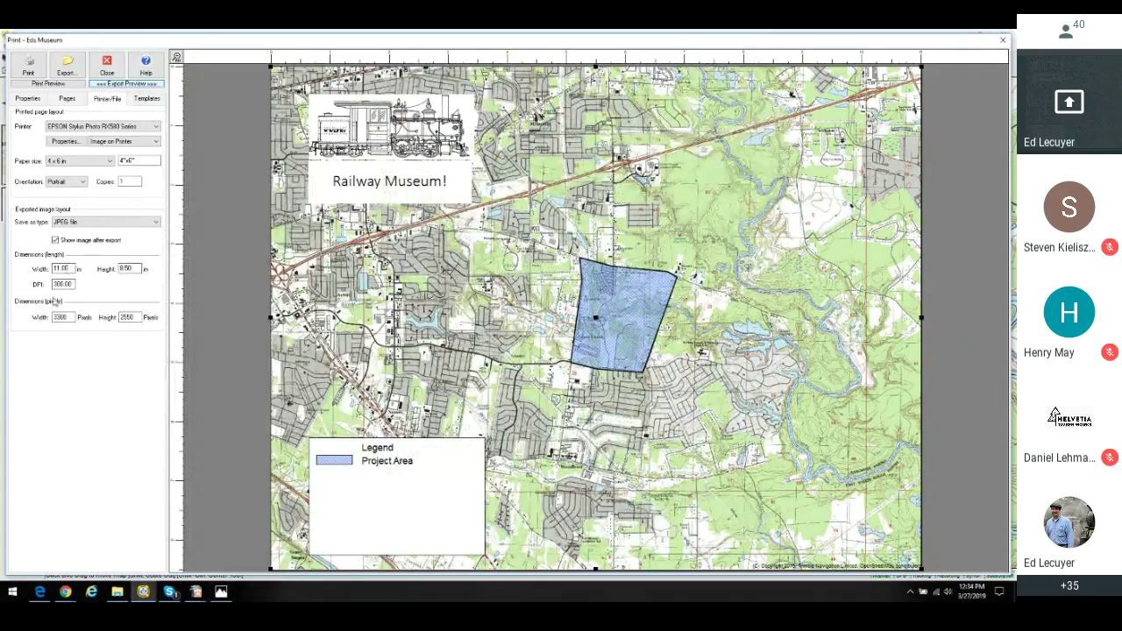
click(66, 284)
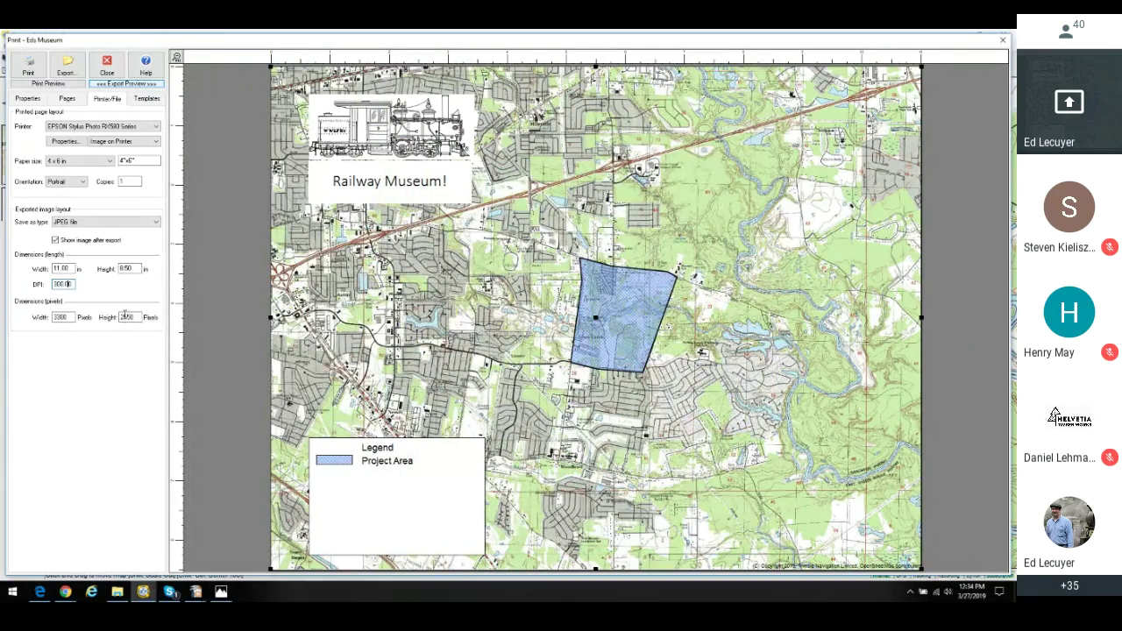
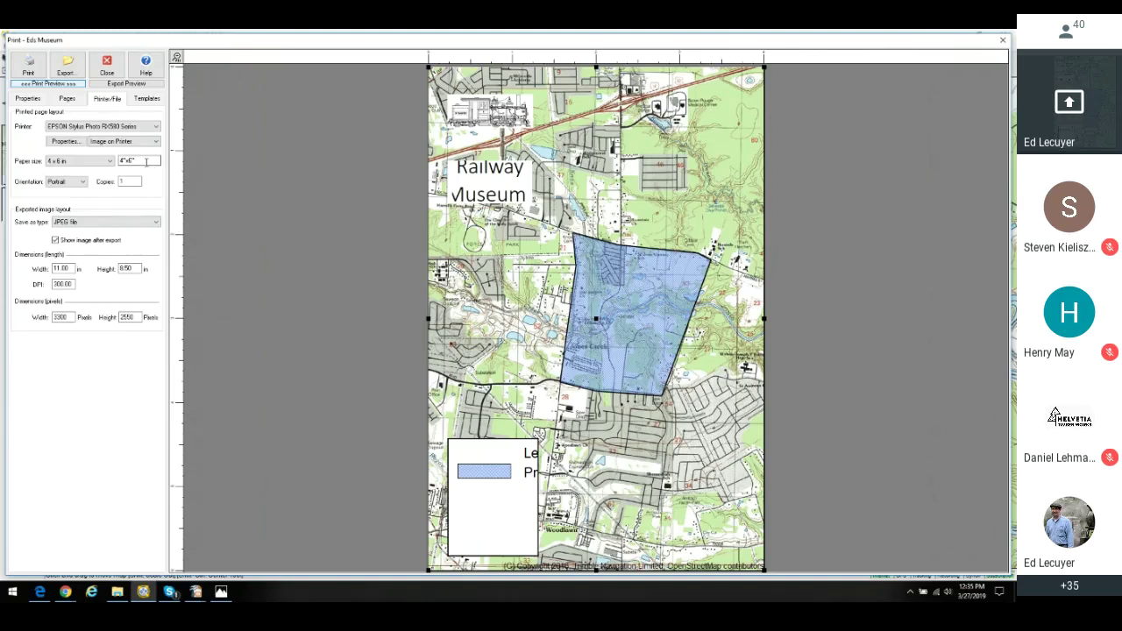
Change the print layout's paper size from 4 x 6 in to 11 x 14 in.
click(107, 162)
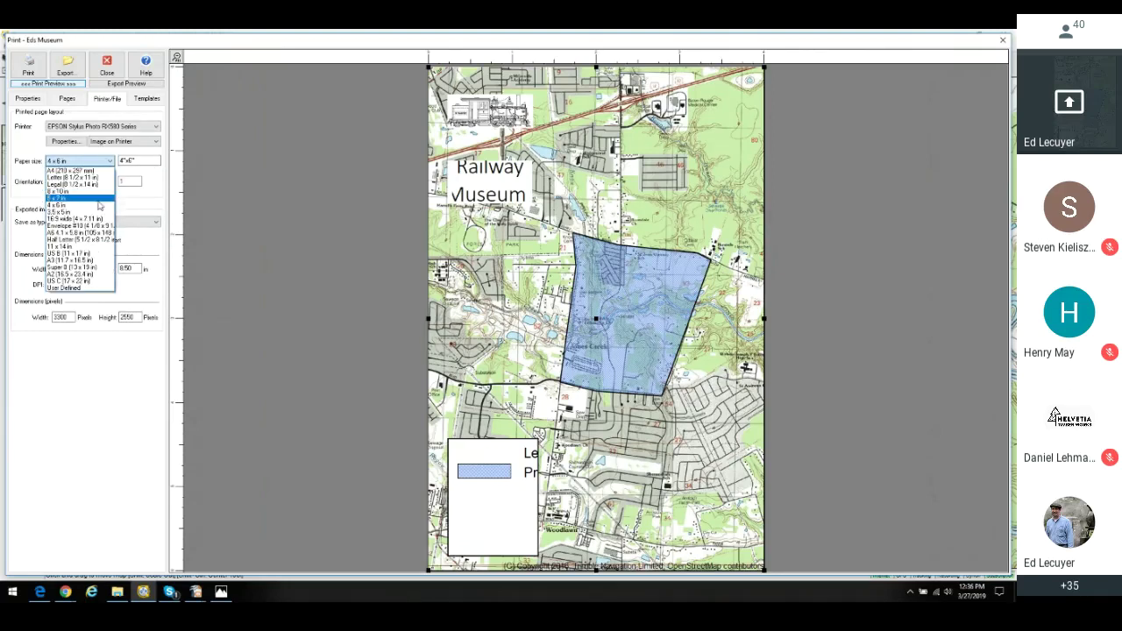
click(101, 246)
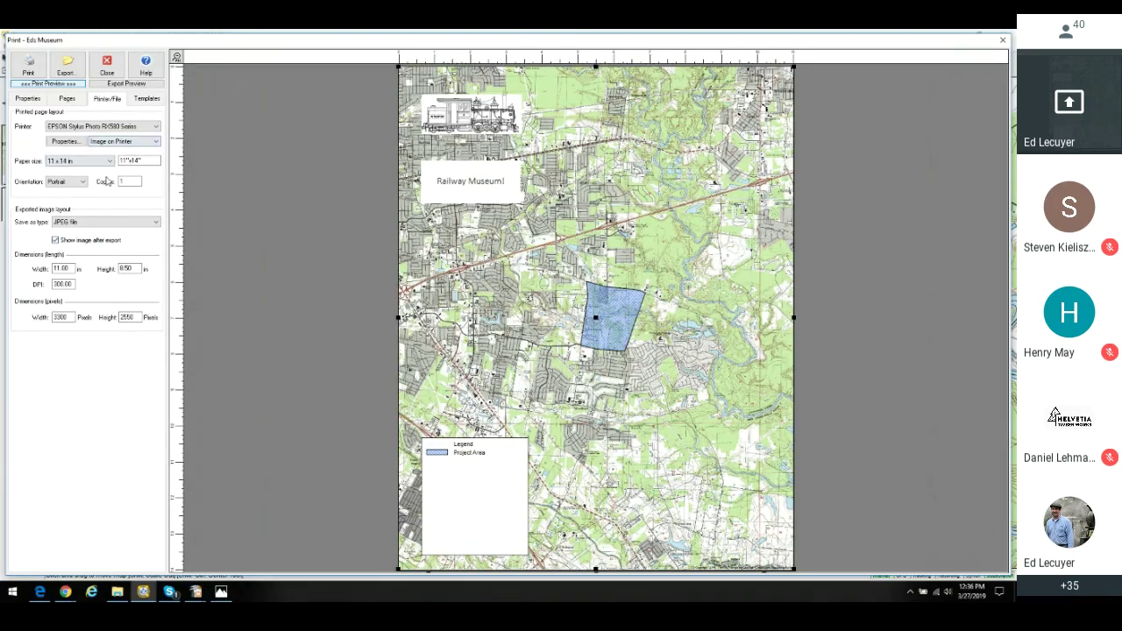
click(156, 140)
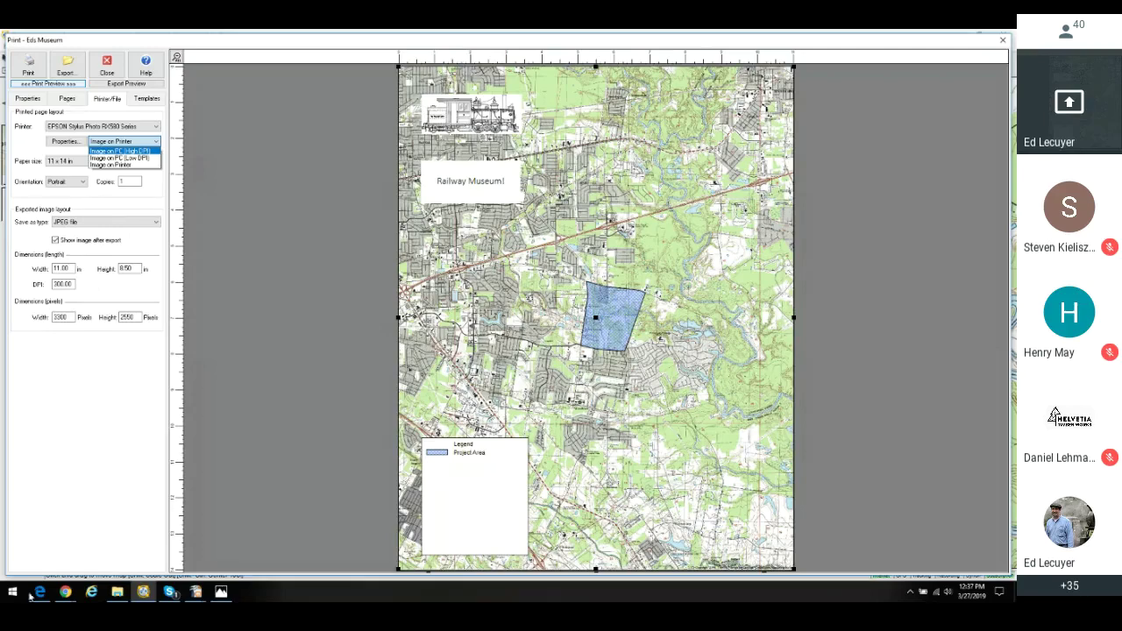
mouse_move(196, 593)
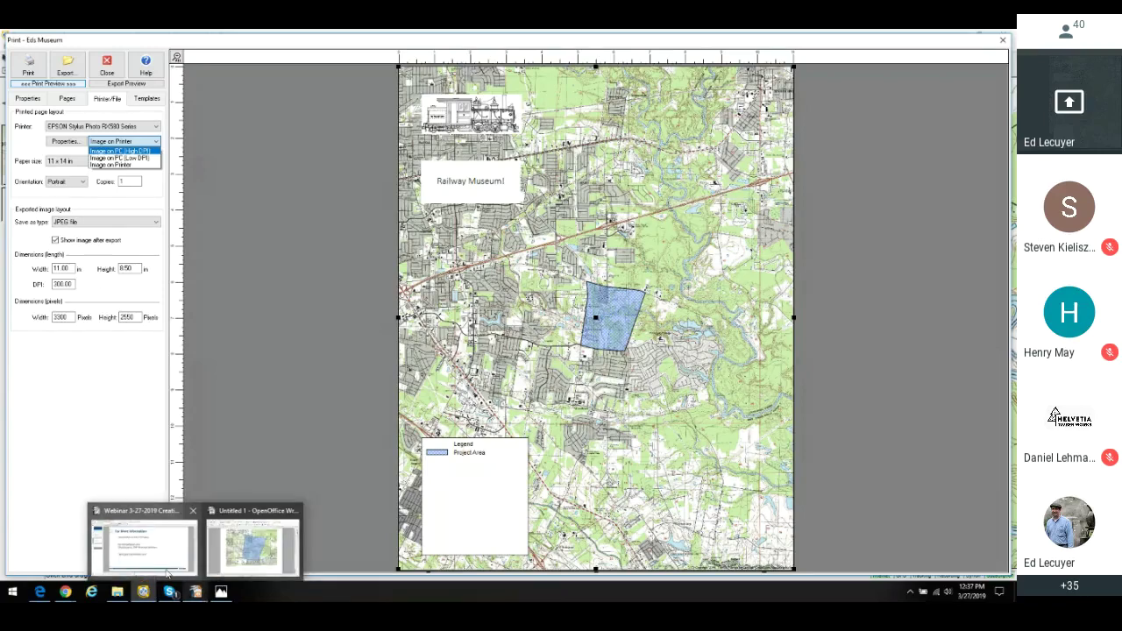
mouse_move(167, 574)
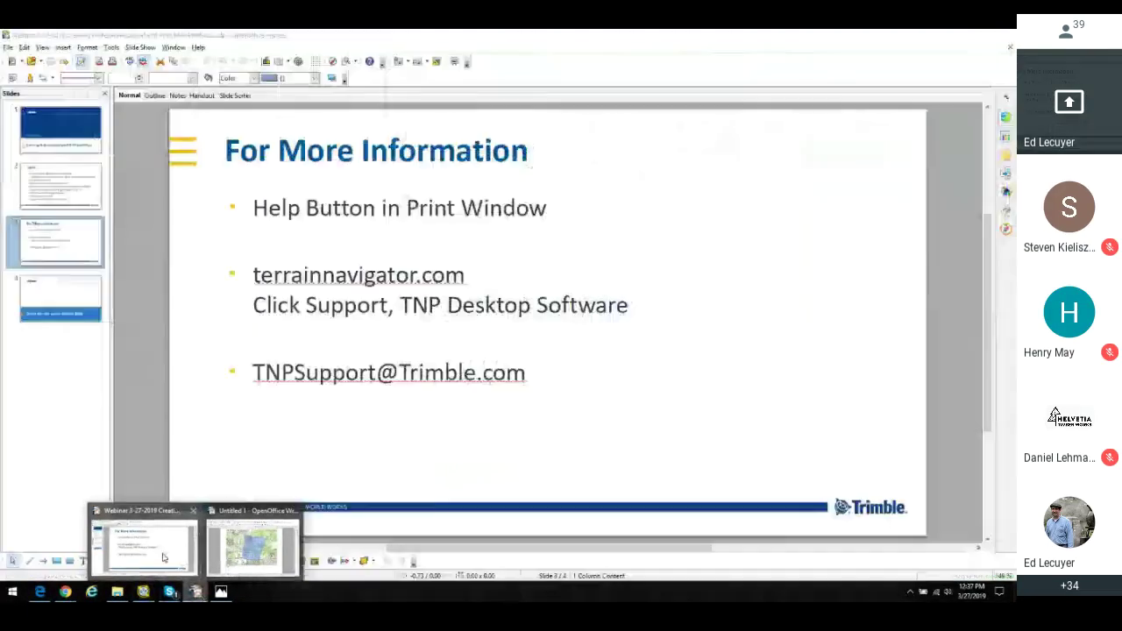
Bring the Impress webinar deck forward and run its 'For More Information' slide as a full-screen show.
click(163, 558)
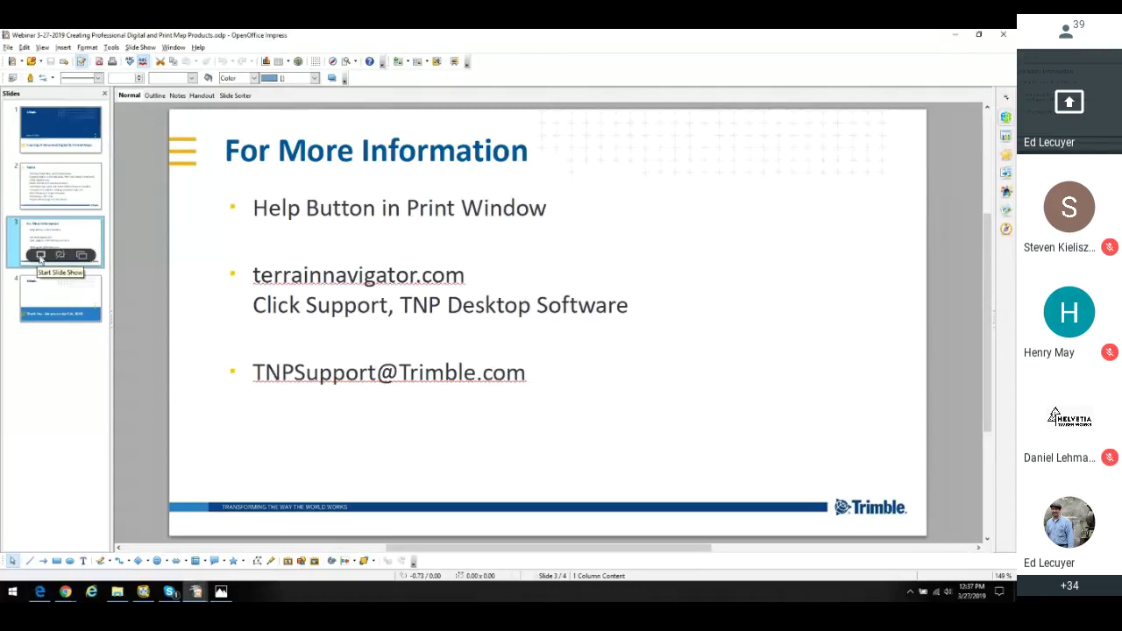
key(F5)
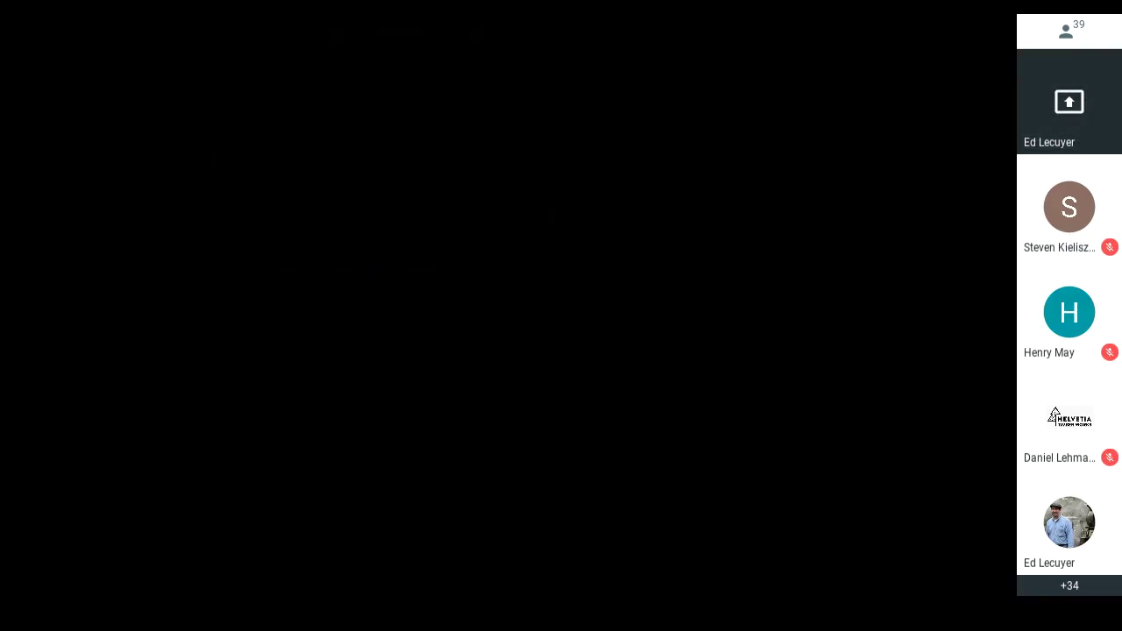
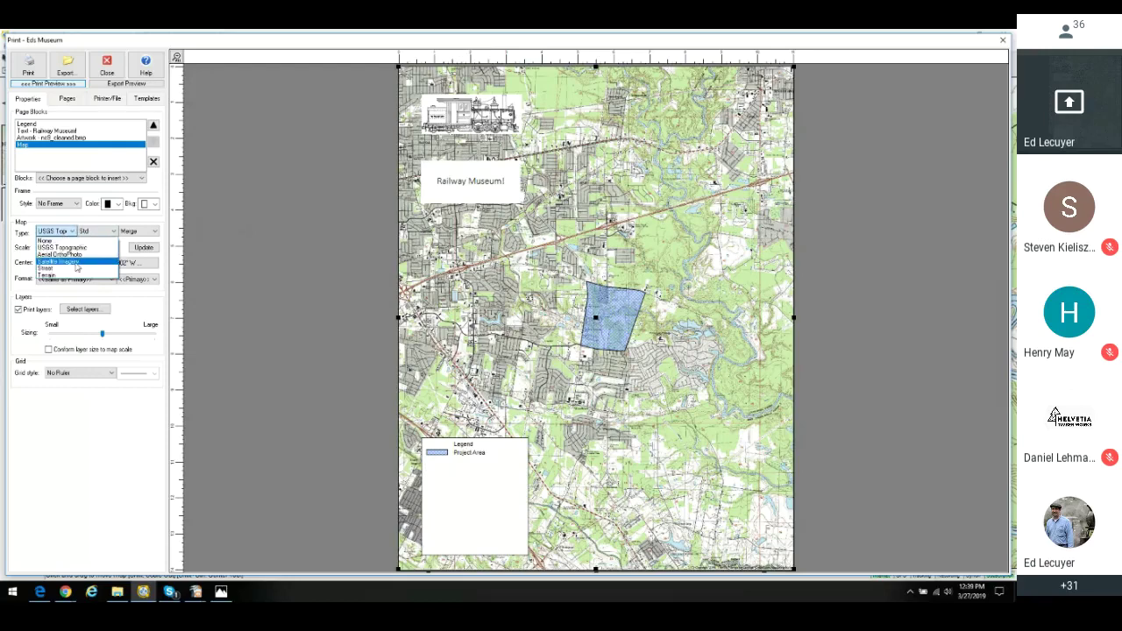
Set Map Type to Satellite Imagery and show the 11 x 14 in printer and JPEG export settings.
click(76, 263)
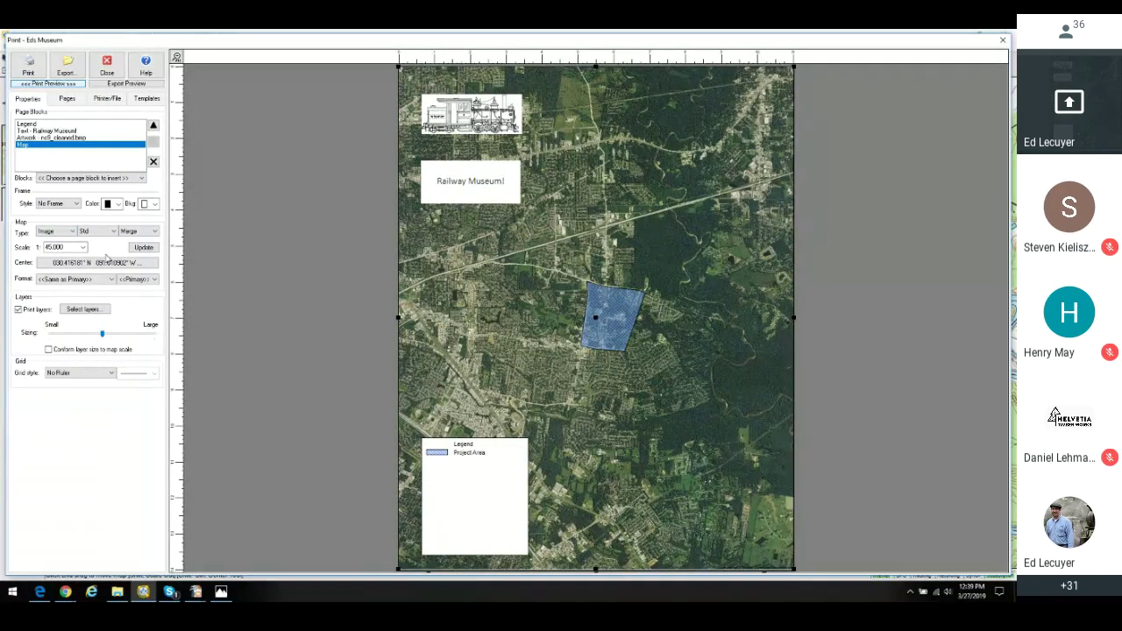
click(106, 99)
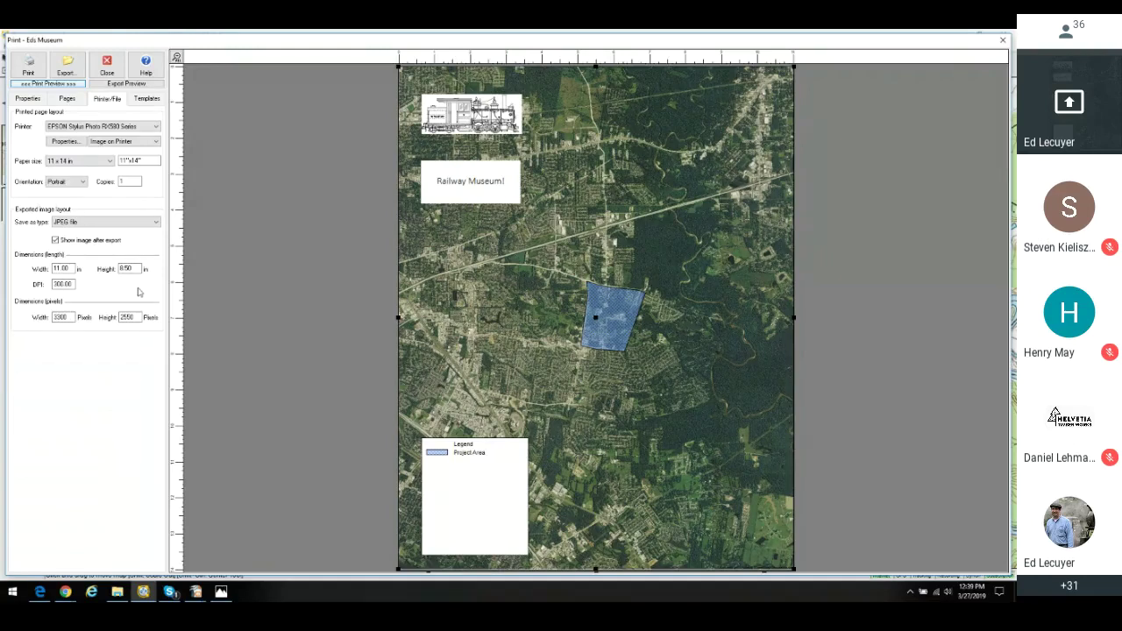
Set the export image height to 17.0 and preview the export layout.
click(72, 269)
double_click(123, 270)
text(17.0)
click(96, 86)
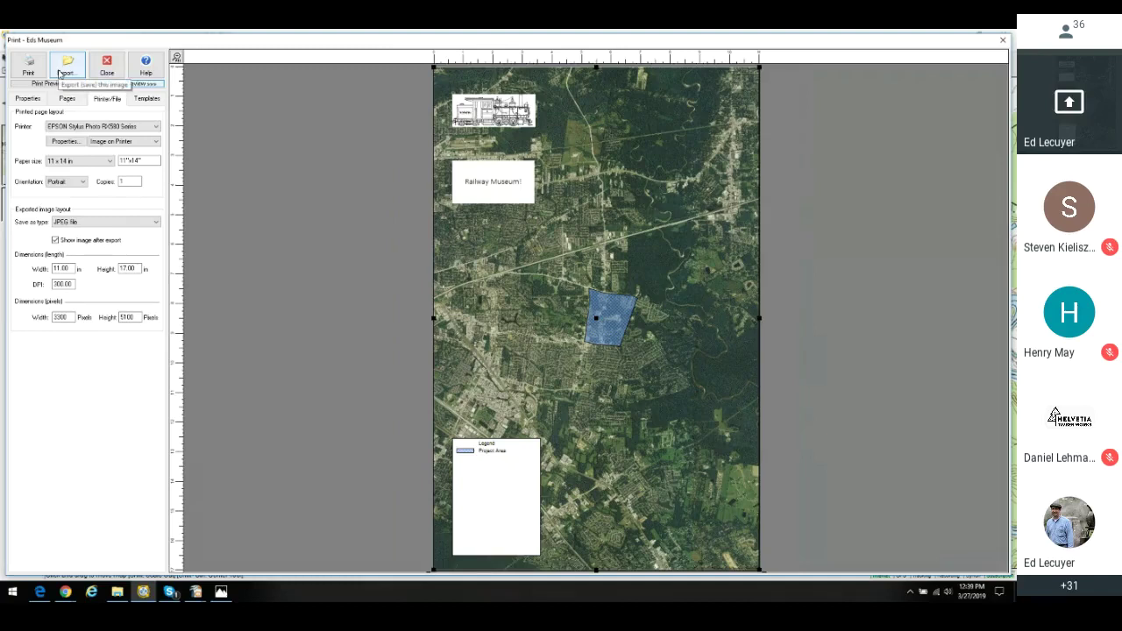
Size the export to 20 × 20 inches and try exporting, dismissing the 11x17 licensing error.
drag(64, 268, 56, 268)
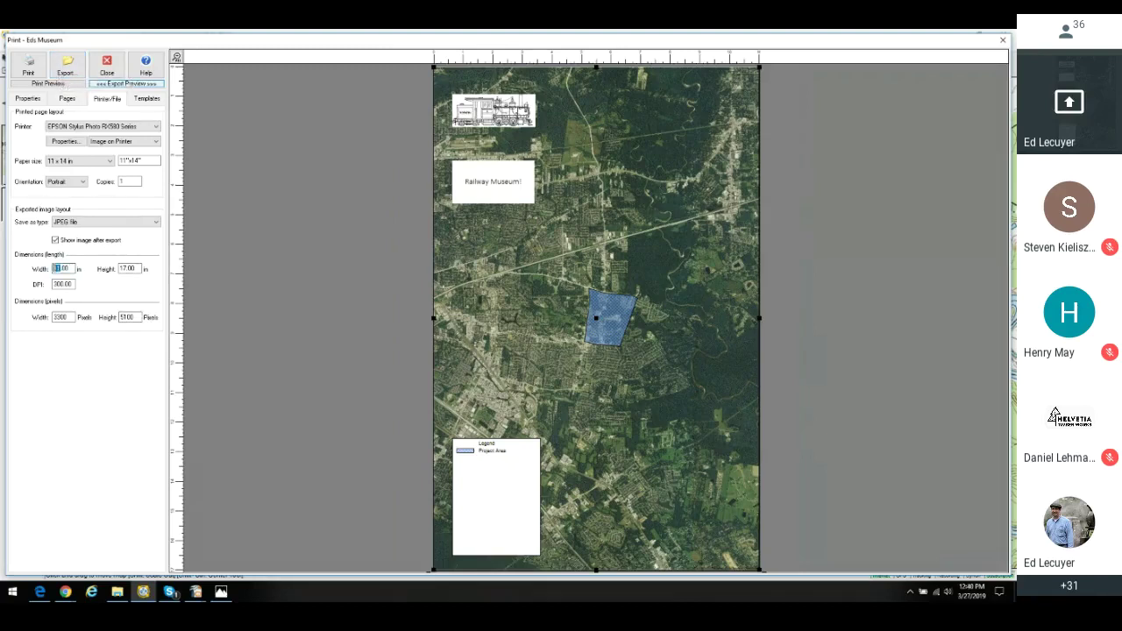
text(20)
drag(134, 268, 127, 269)
text(20)
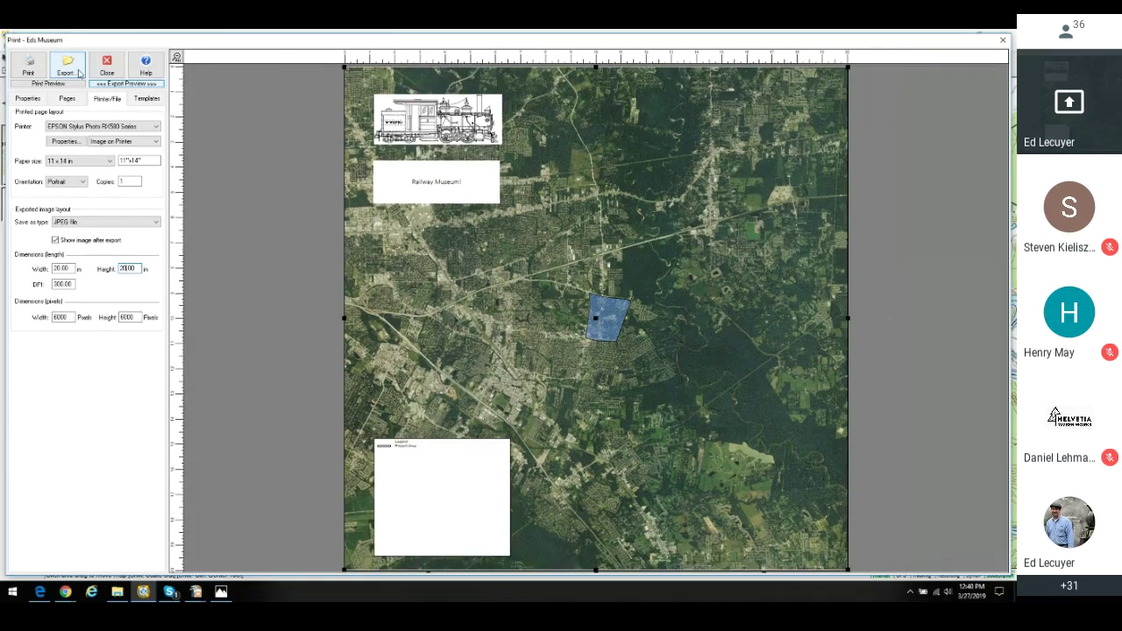
click(79, 74)
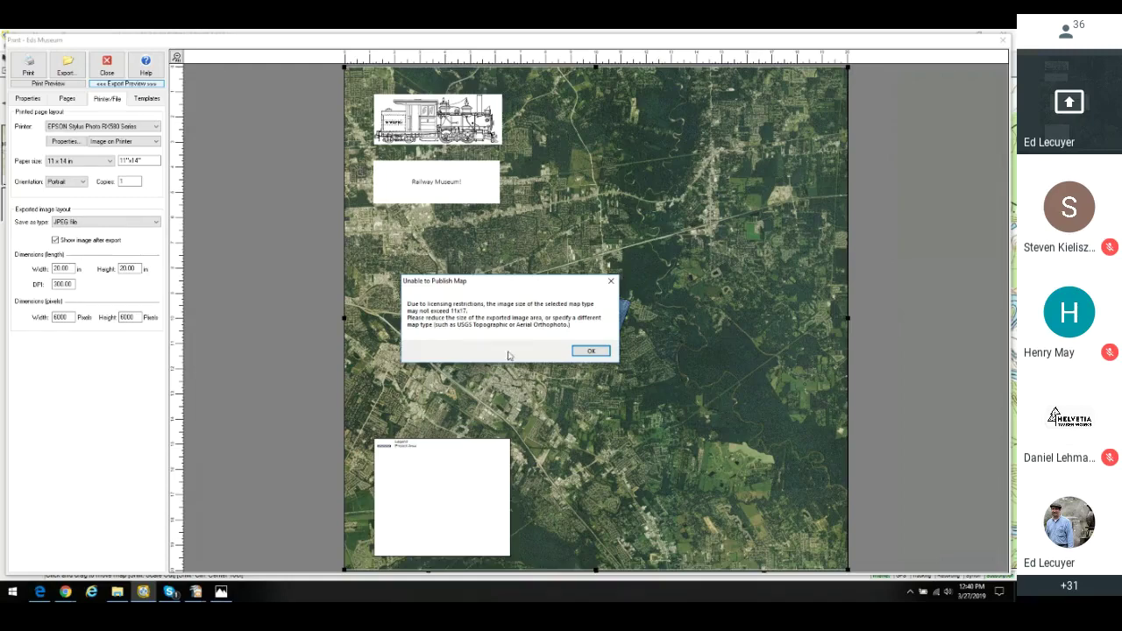
click(593, 351)
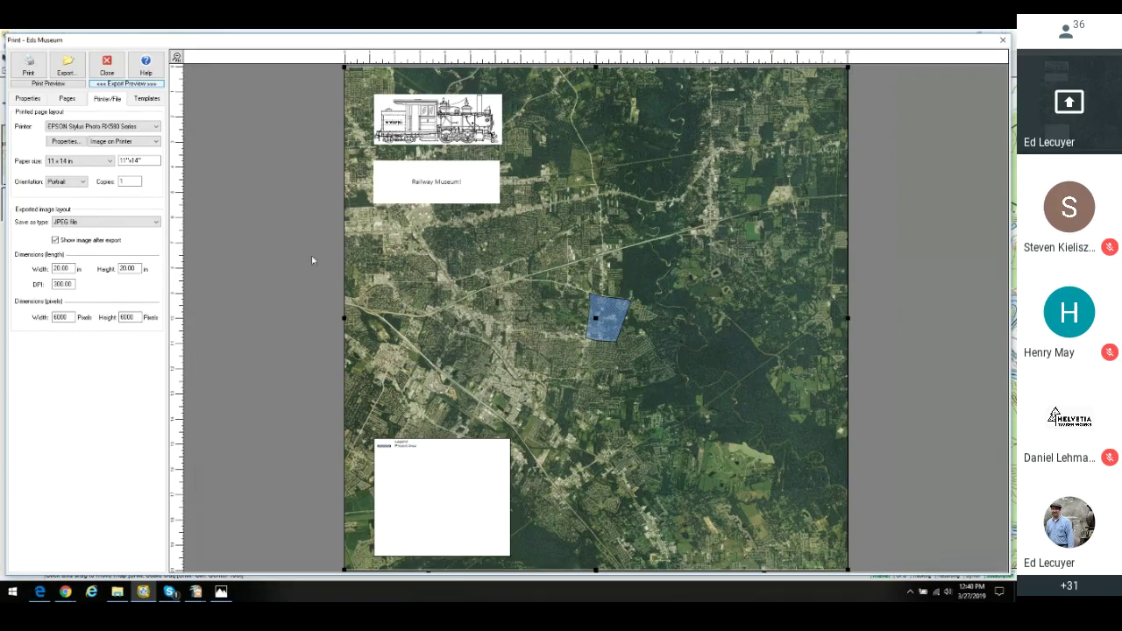
click(32, 100)
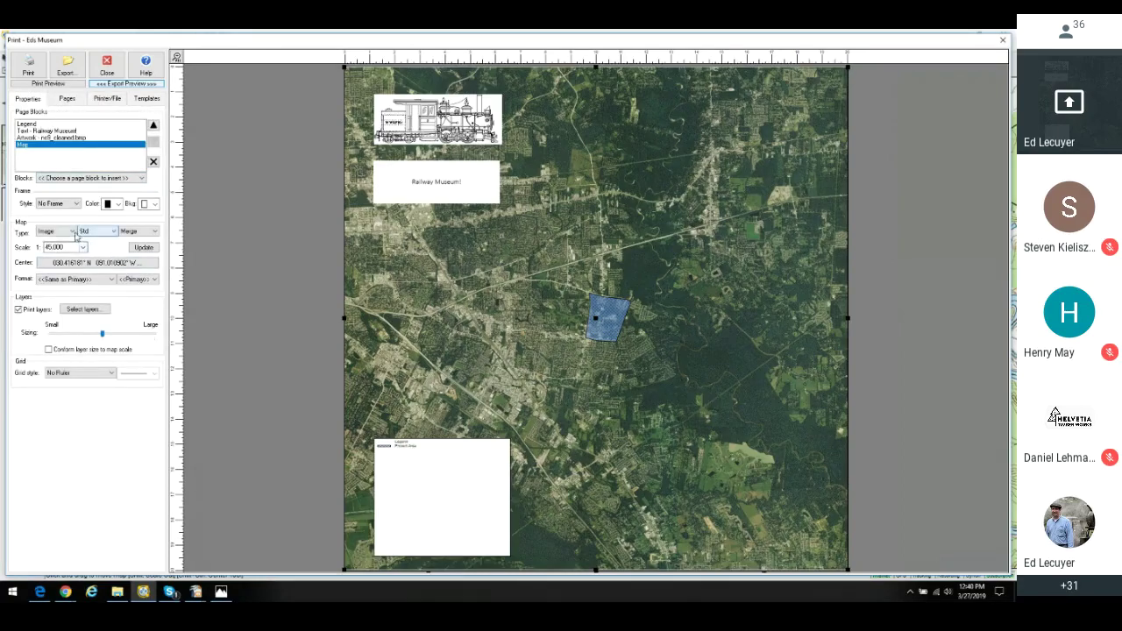
Switch the print map type from Satellite Imagery to Aerial OrthoPhoto.
click(71, 232)
click(77, 253)
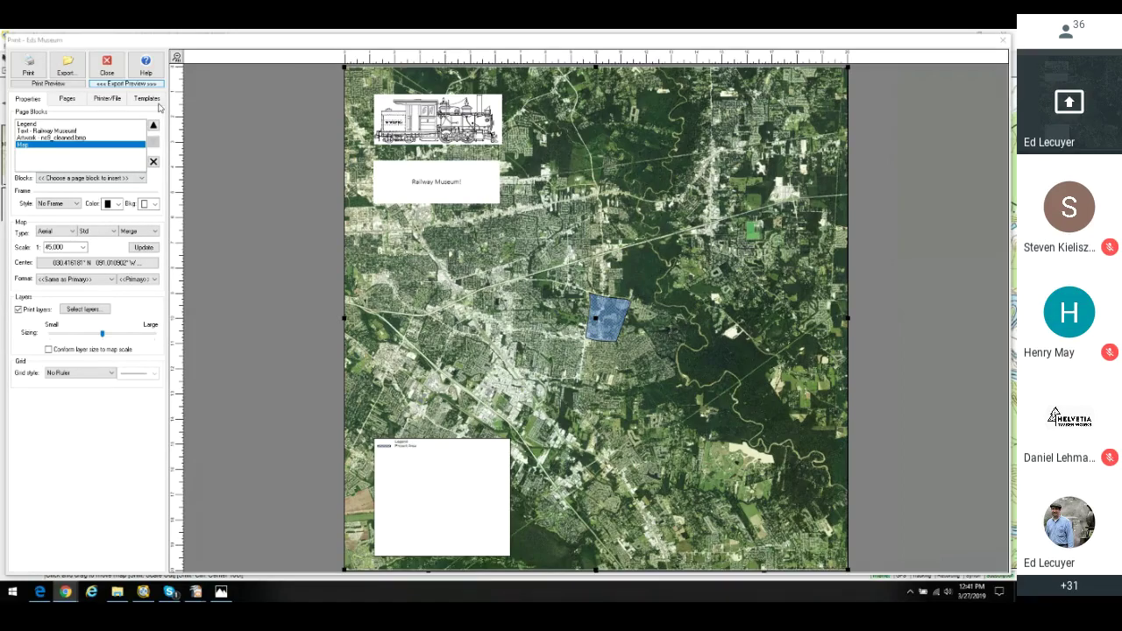
Look through the saved print templates list, where Eds Museum is the active template.
click(157, 103)
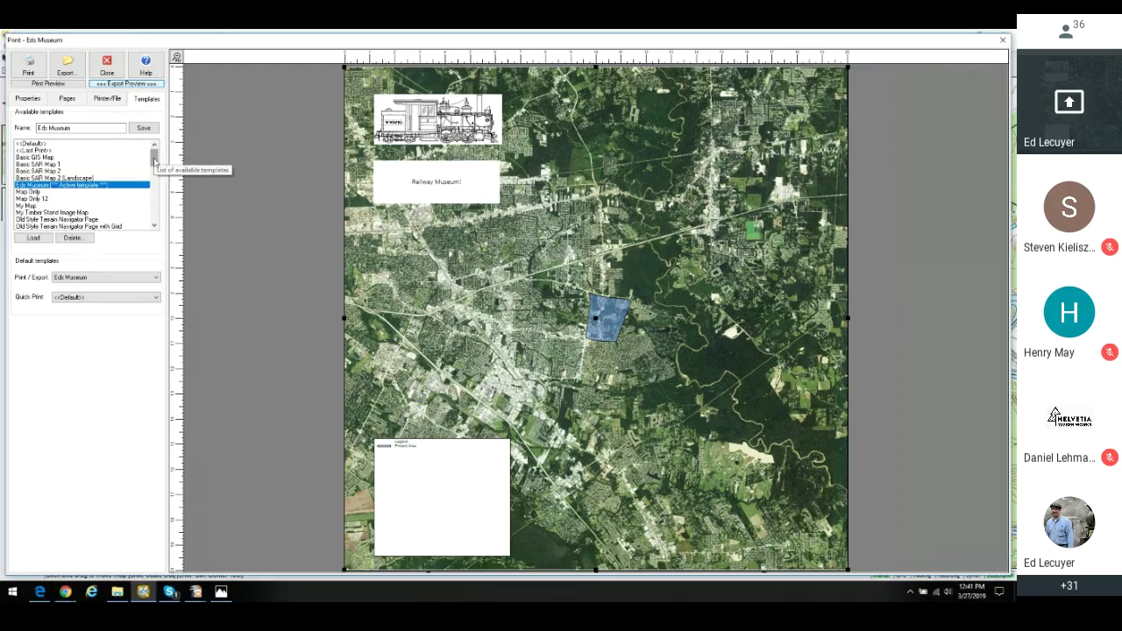
scroll(145, 170, down, 3)
scroll(146, 170, up, 3)
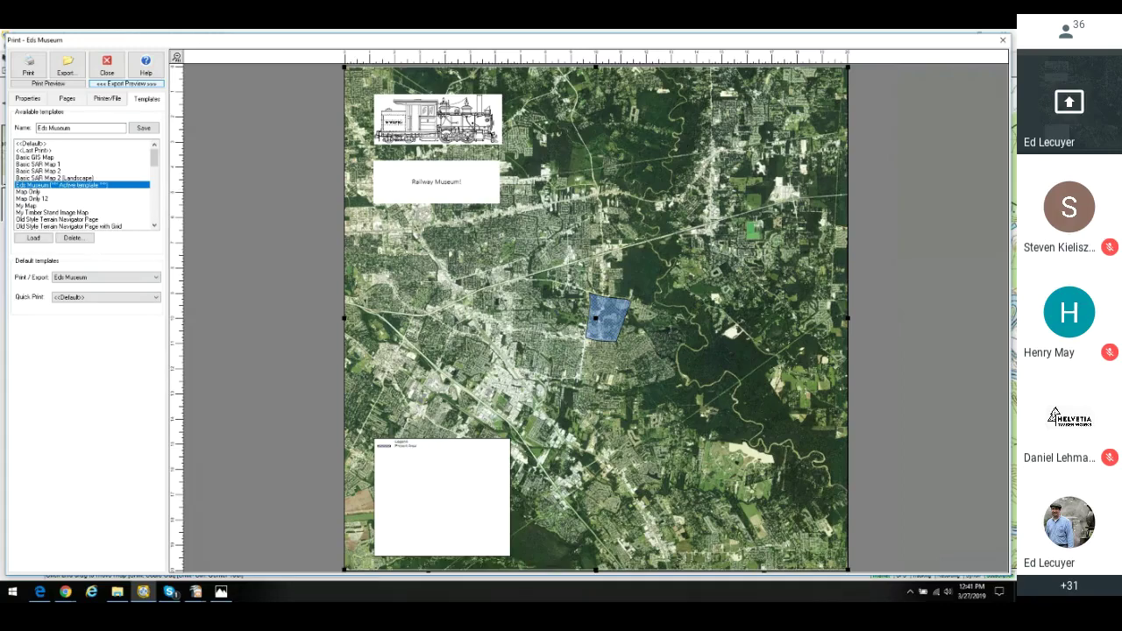
key(alt+Tab)
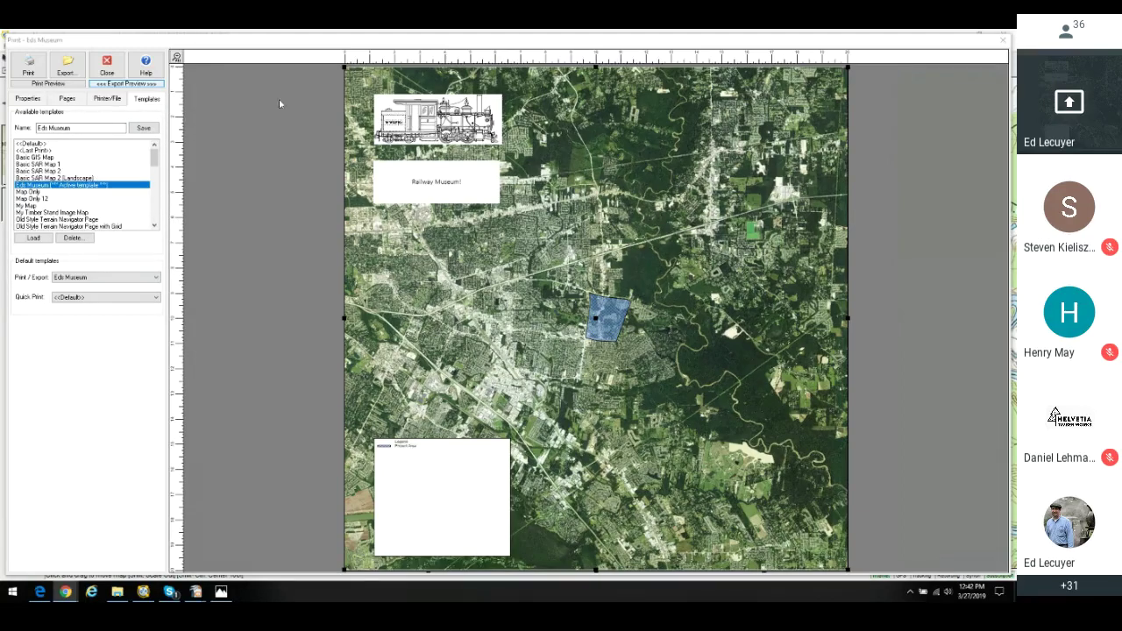
Set the export image to 10 × 10 inches at 300 DPI and select the legend block.
click(107, 99)
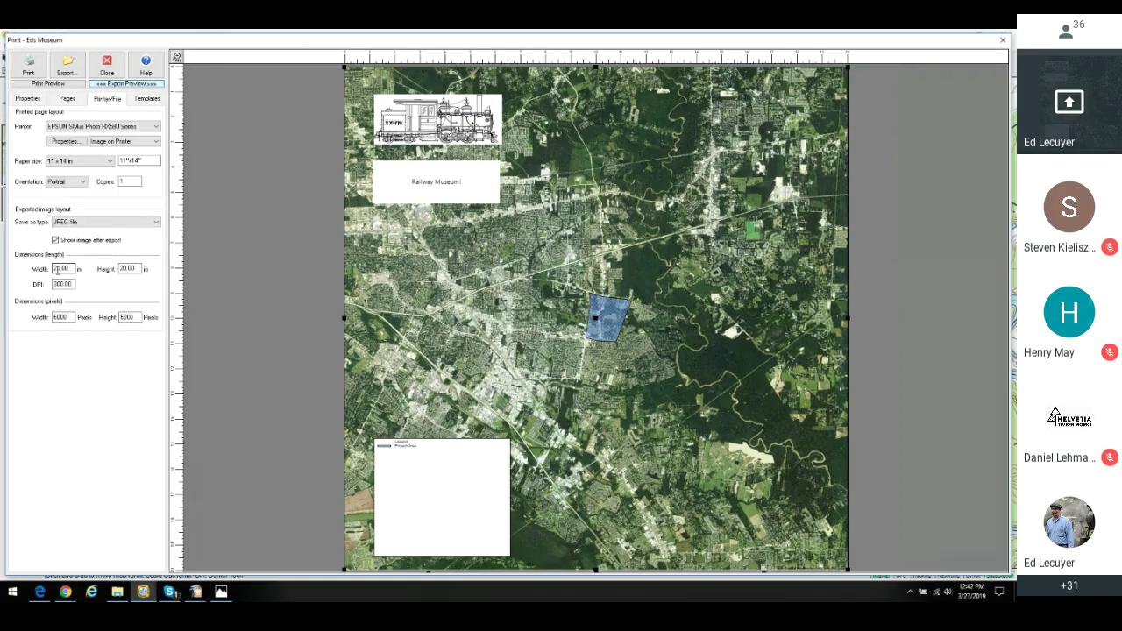
drag(52, 269, 57, 268)
text(1)
click(122, 270)
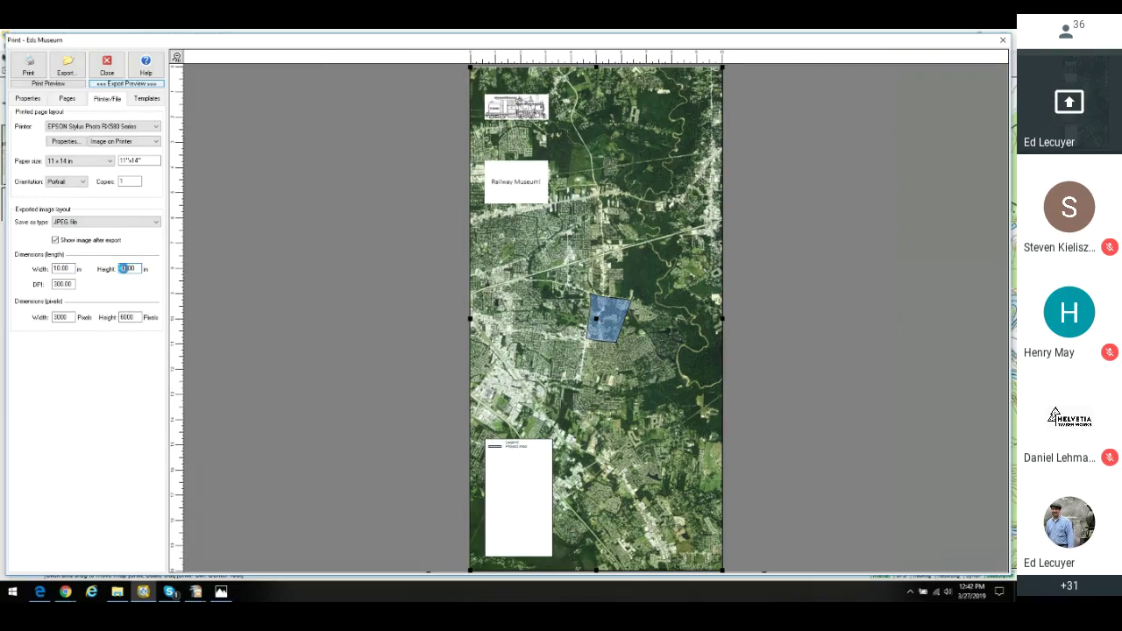
text(1)
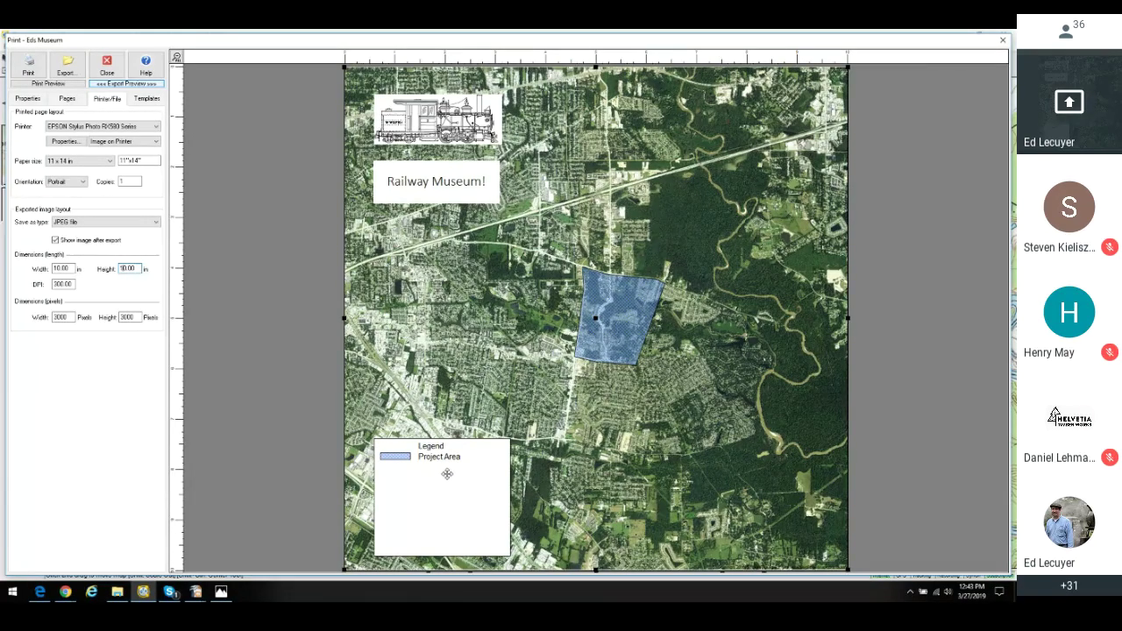
click(448, 474)
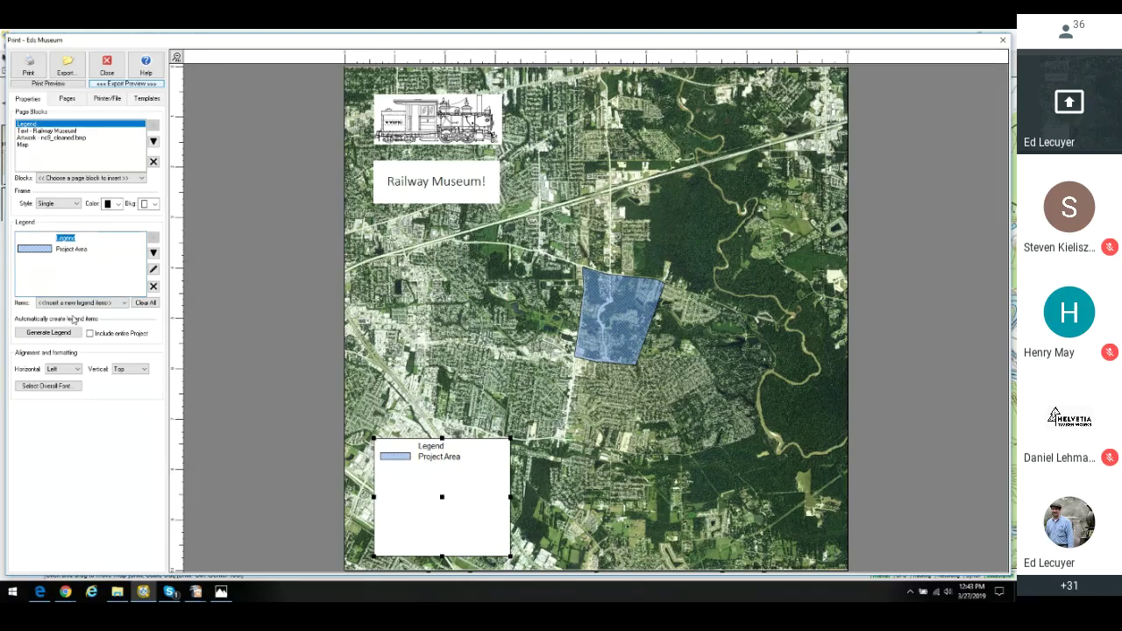
Add a new symbol item to the legend with a red smiley on a white background.
click(124, 303)
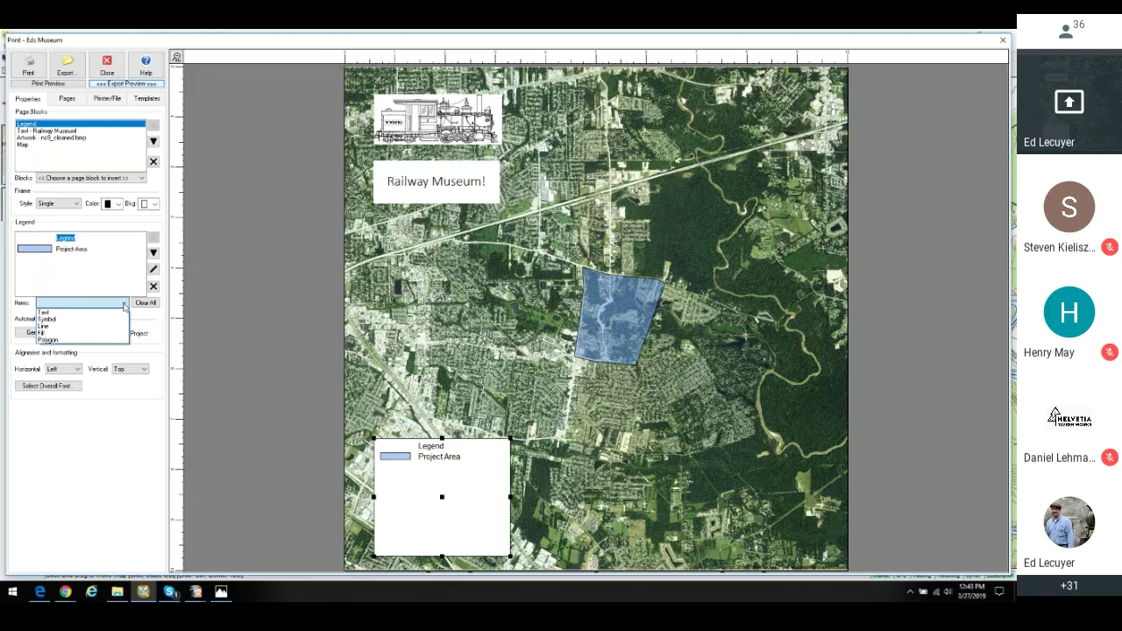
click(48, 319)
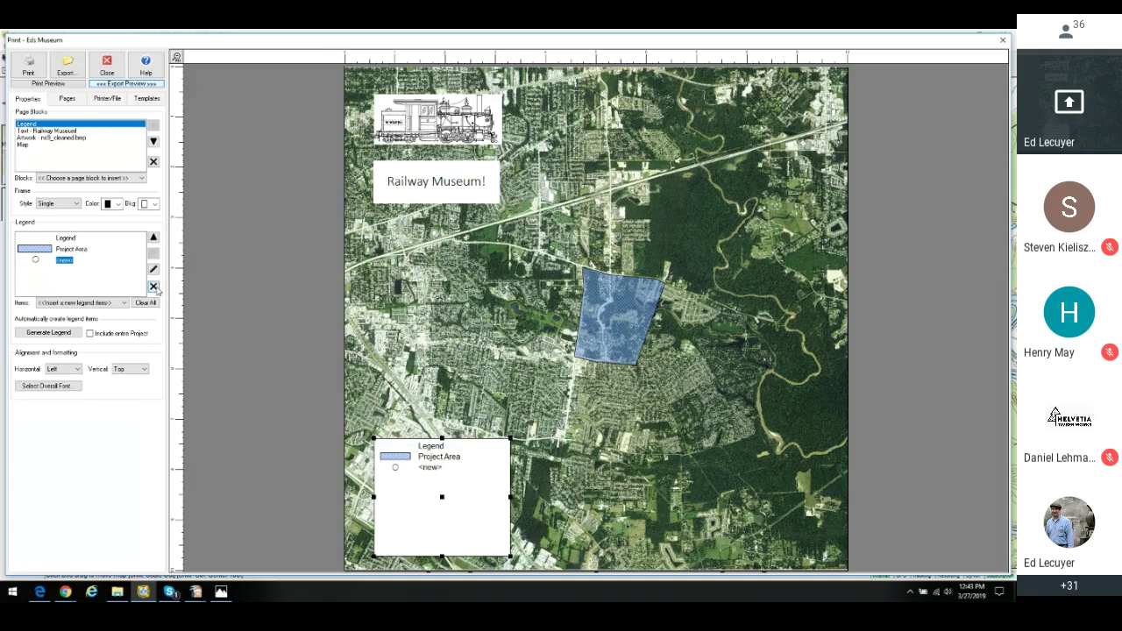
click(153, 269)
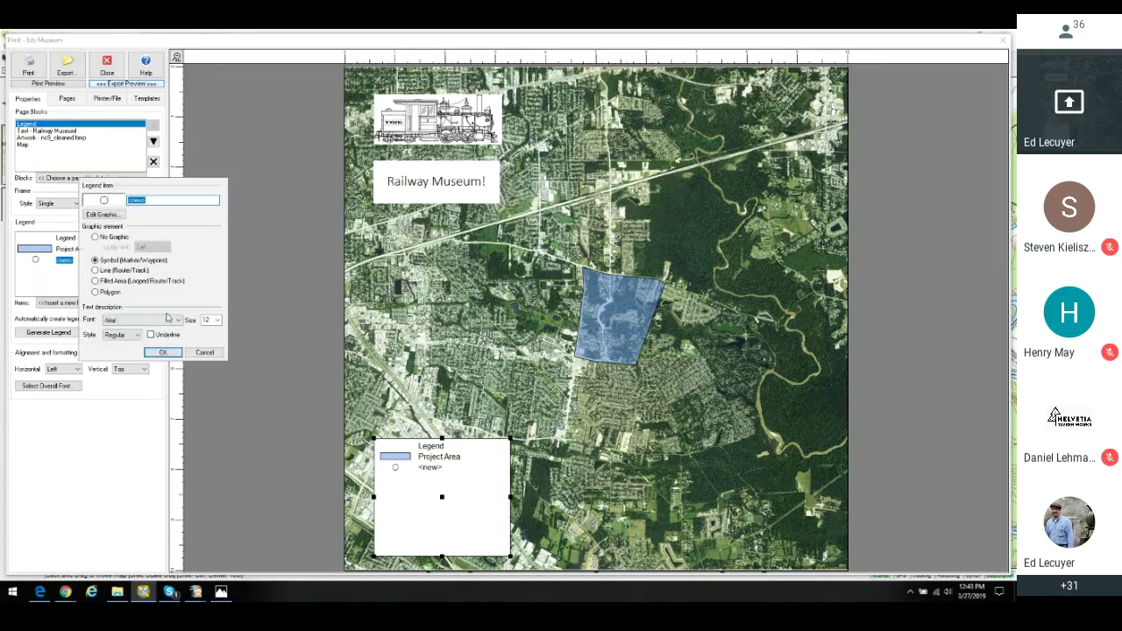
click(103, 214)
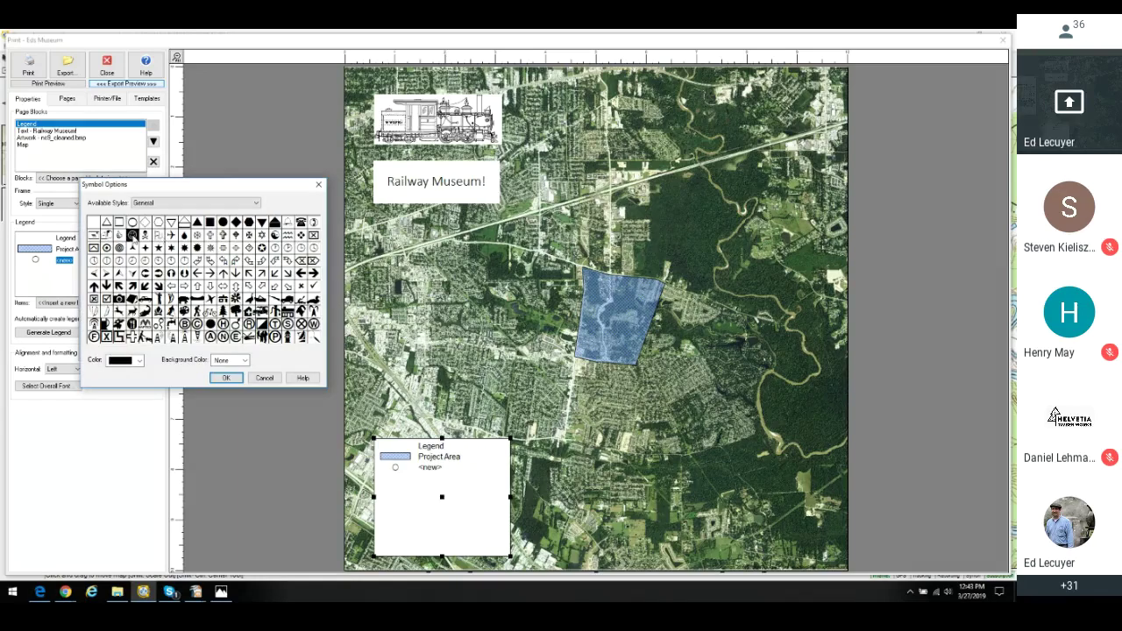
click(132, 235)
click(225, 378)
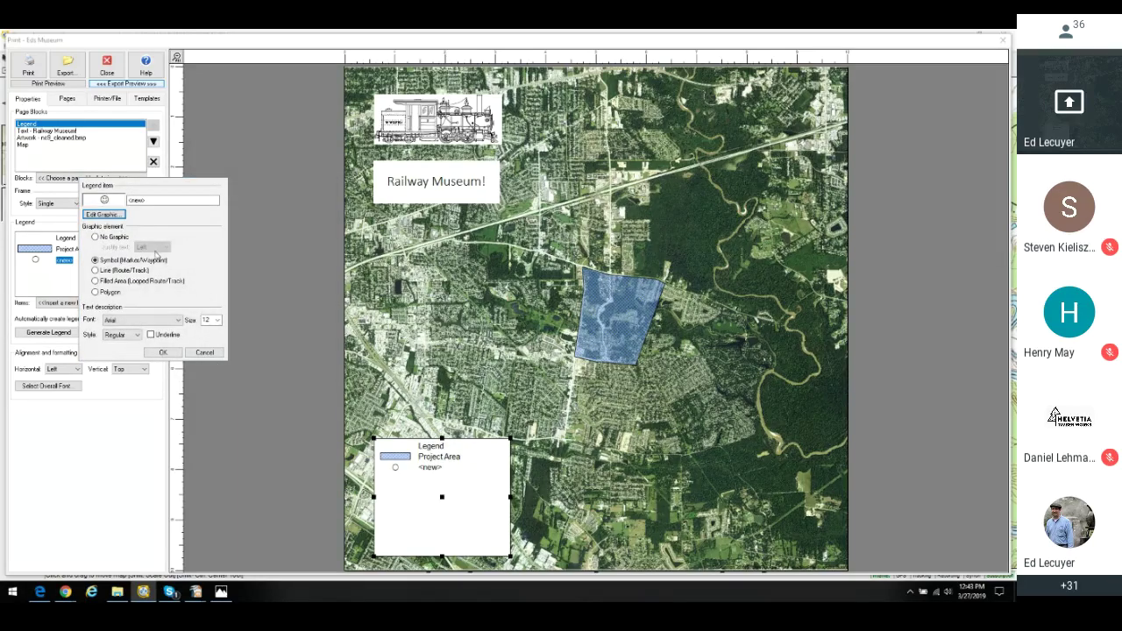
click(114, 215)
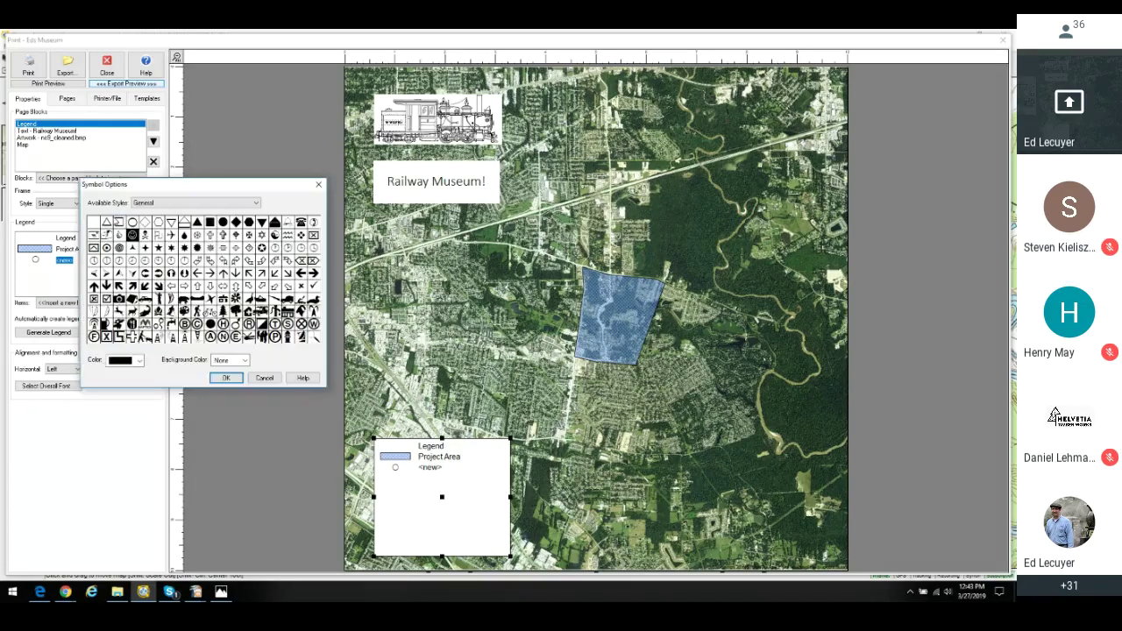
click(139, 361)
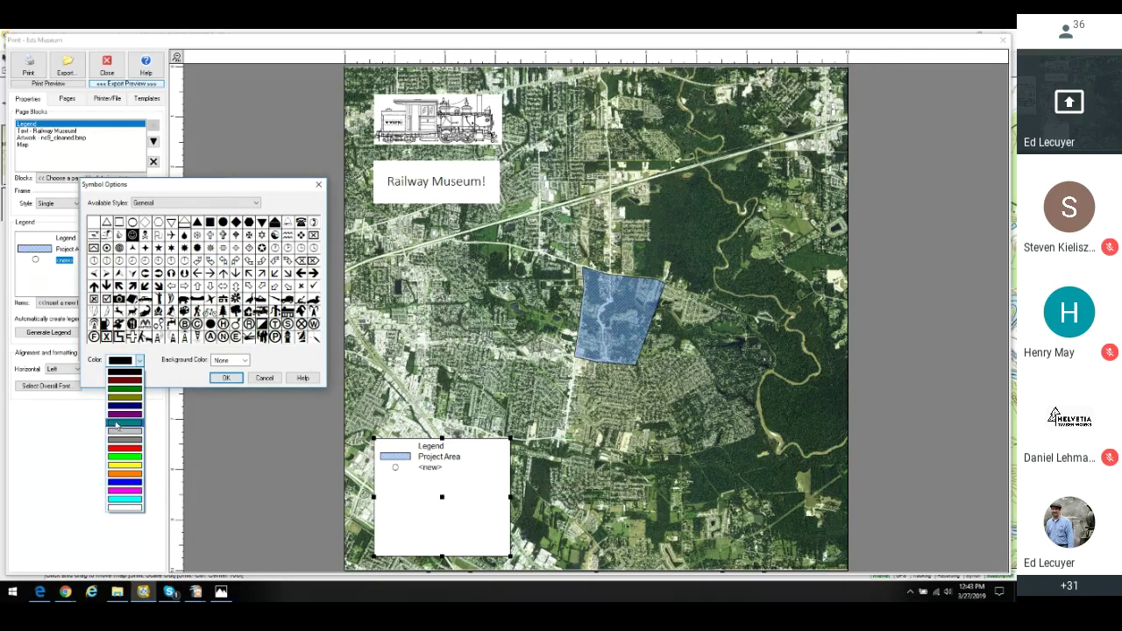
click(125, 448)
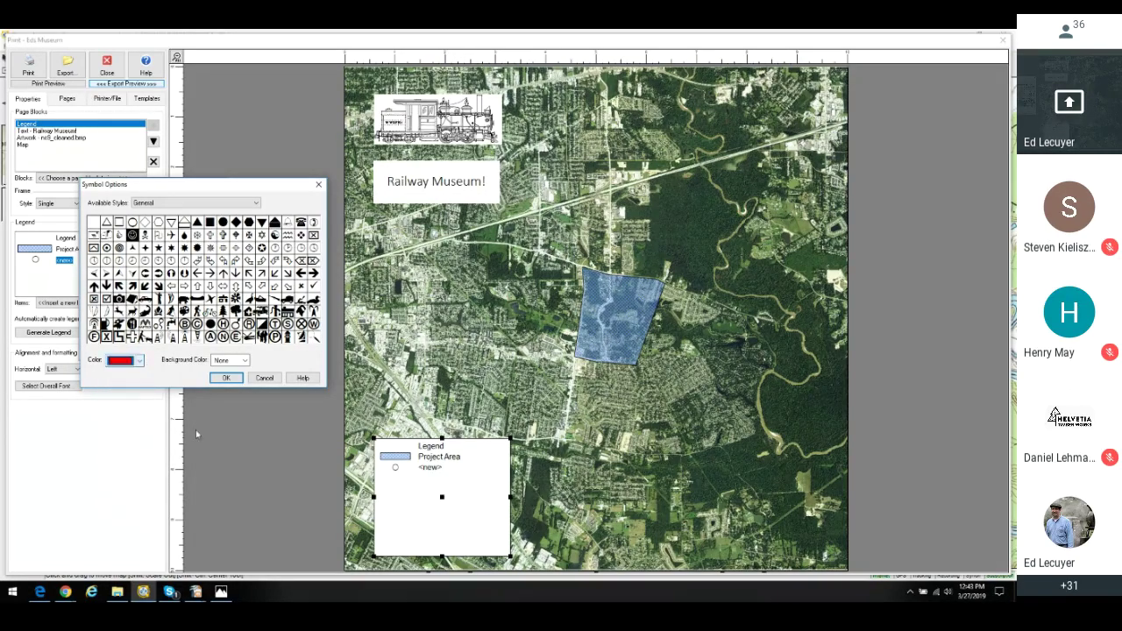
click(246, 360)
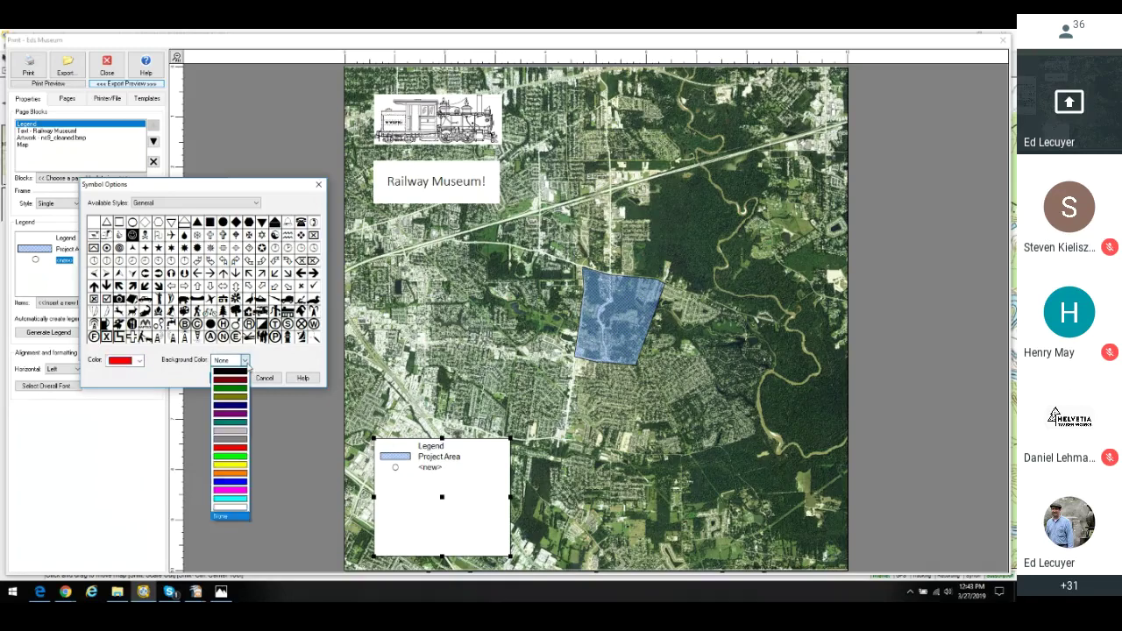
click(231, 509)
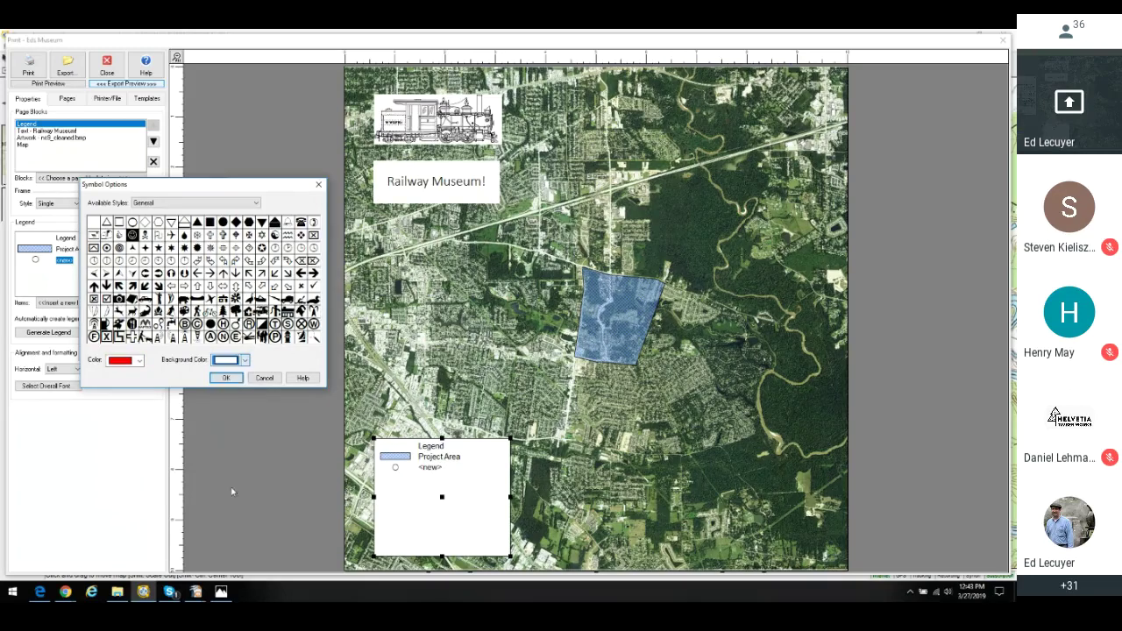
click(228, 378)
Name the new legend item 'O happy Day!' so it appears below Project Area.
double_click(132, 200)
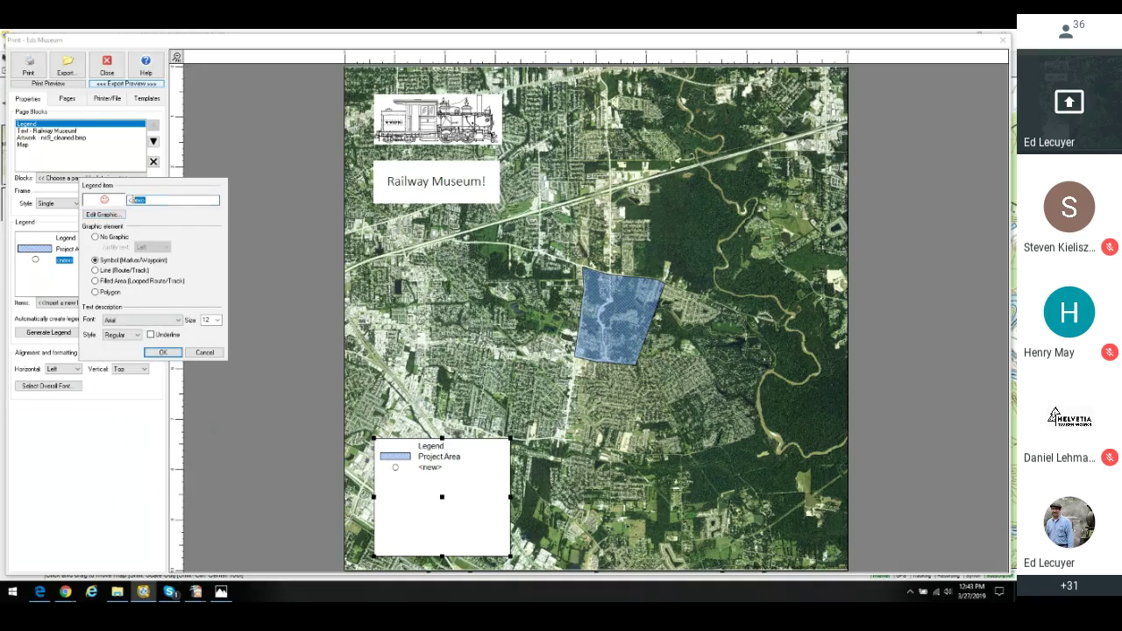
text(Chap)
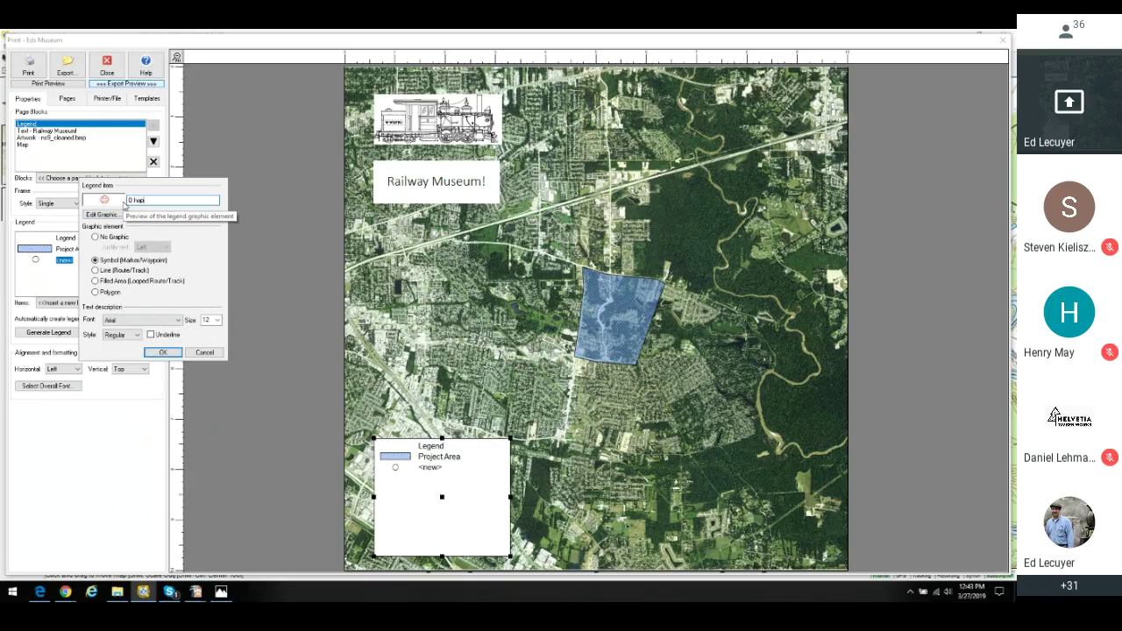
text(py Day!)
click(164, 352)
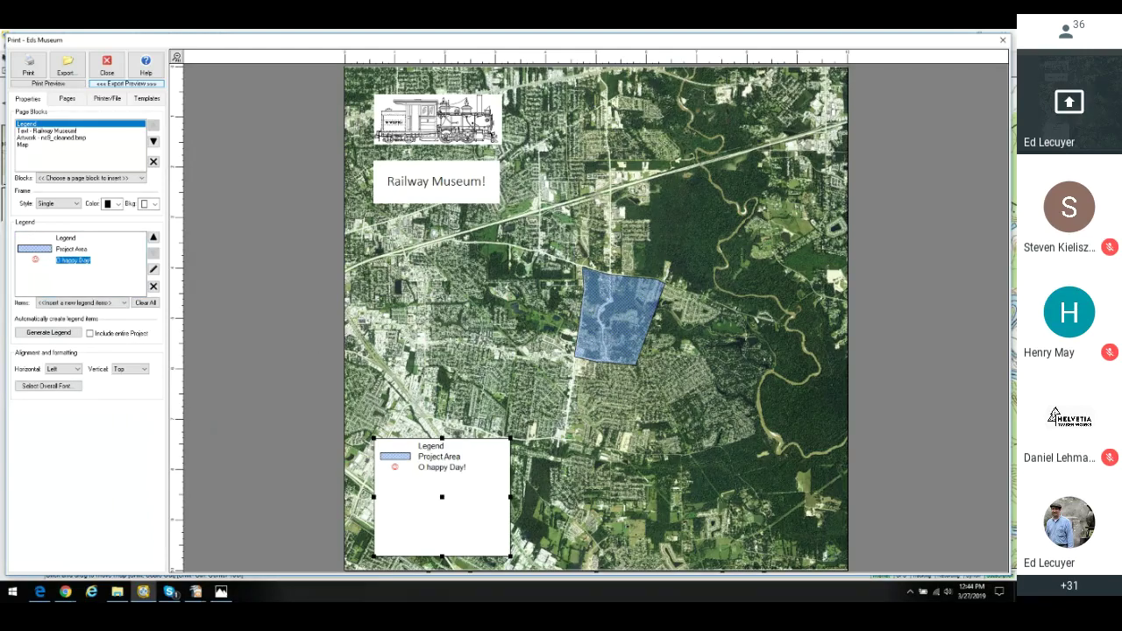
key(alt+Tab)
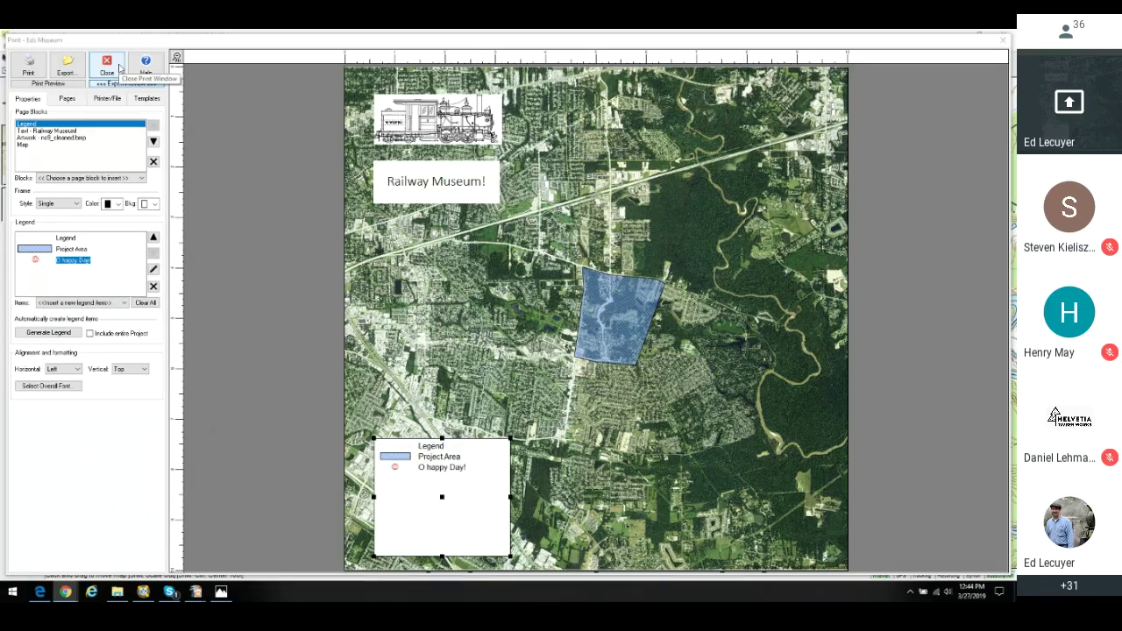
Close the print layout and draw a triangular polygon east of the project area.
click(120, 66)
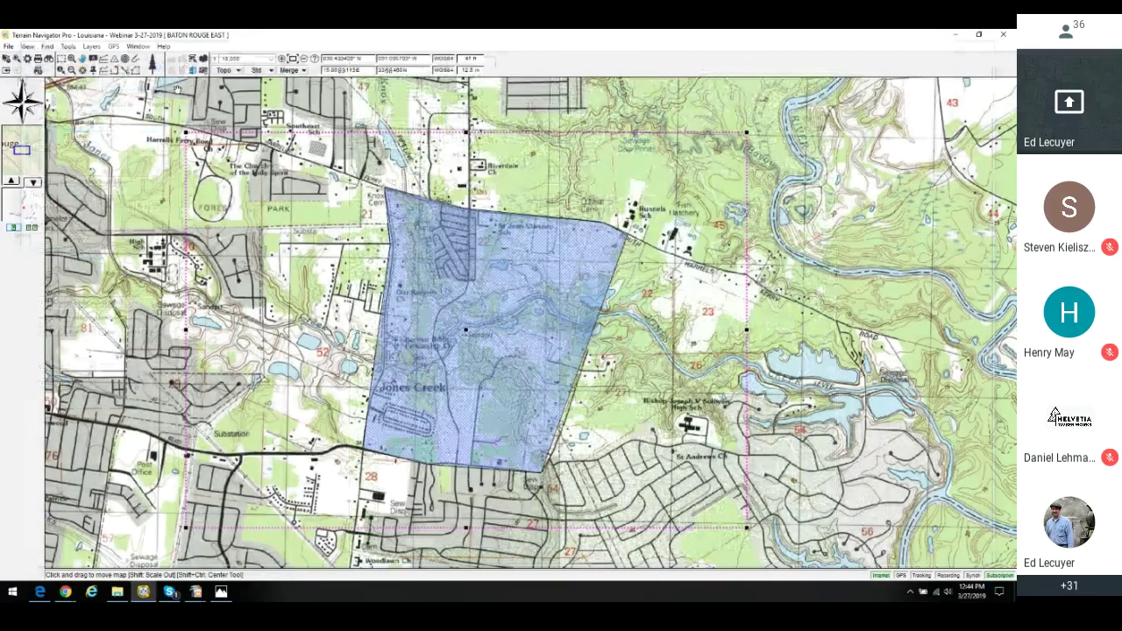
click(181, 69)
click(664, 254)
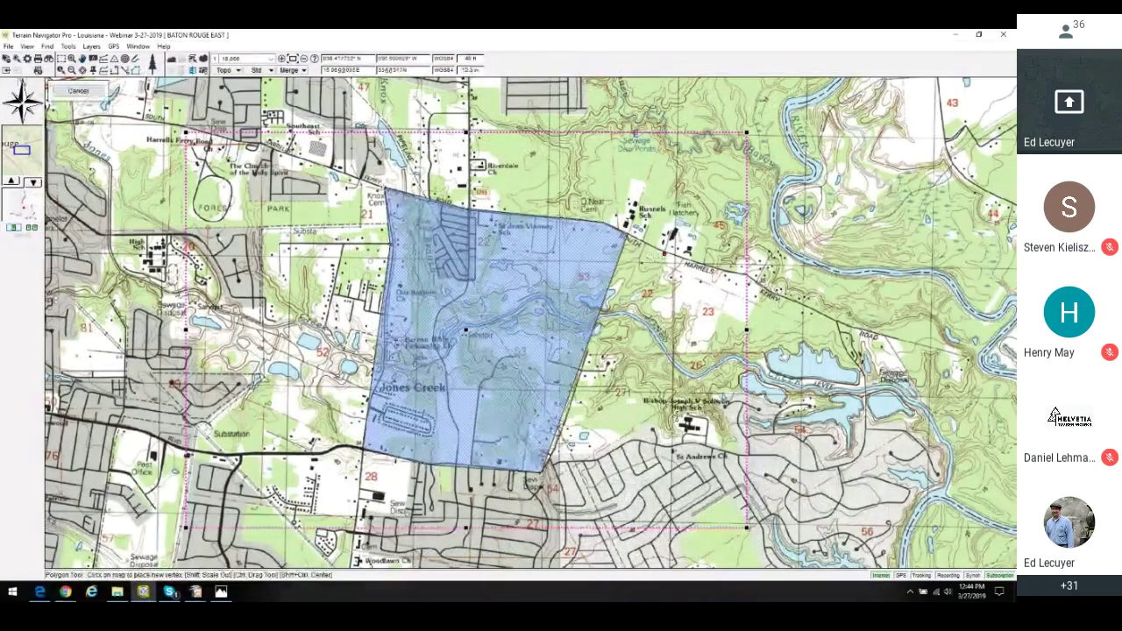
click(672, 414)
click(748, 409)
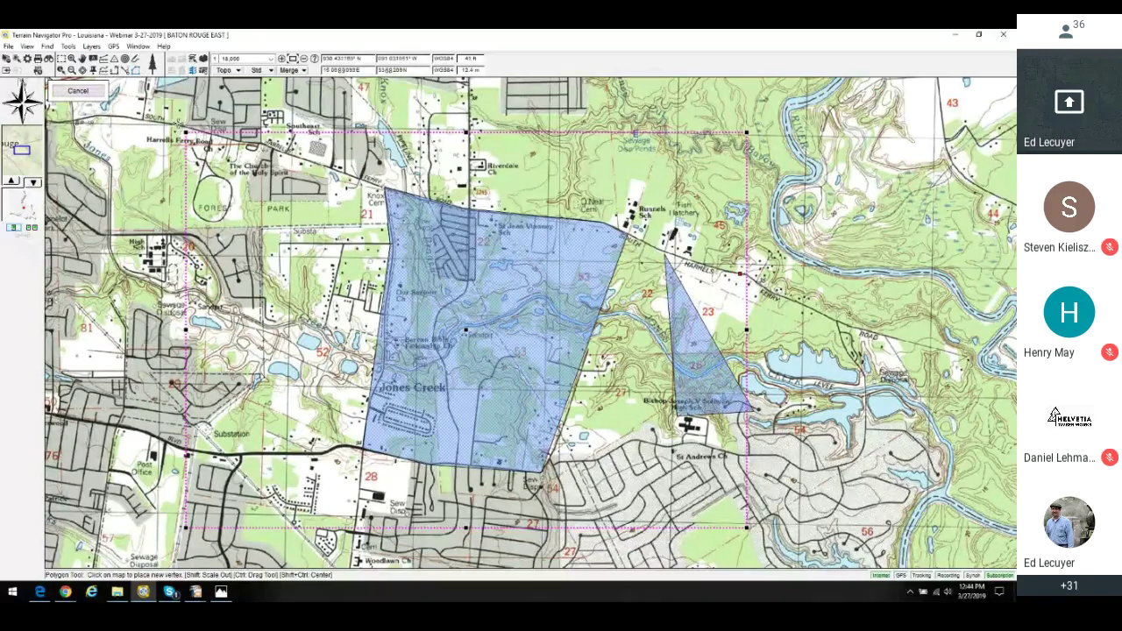
click(77, 91)
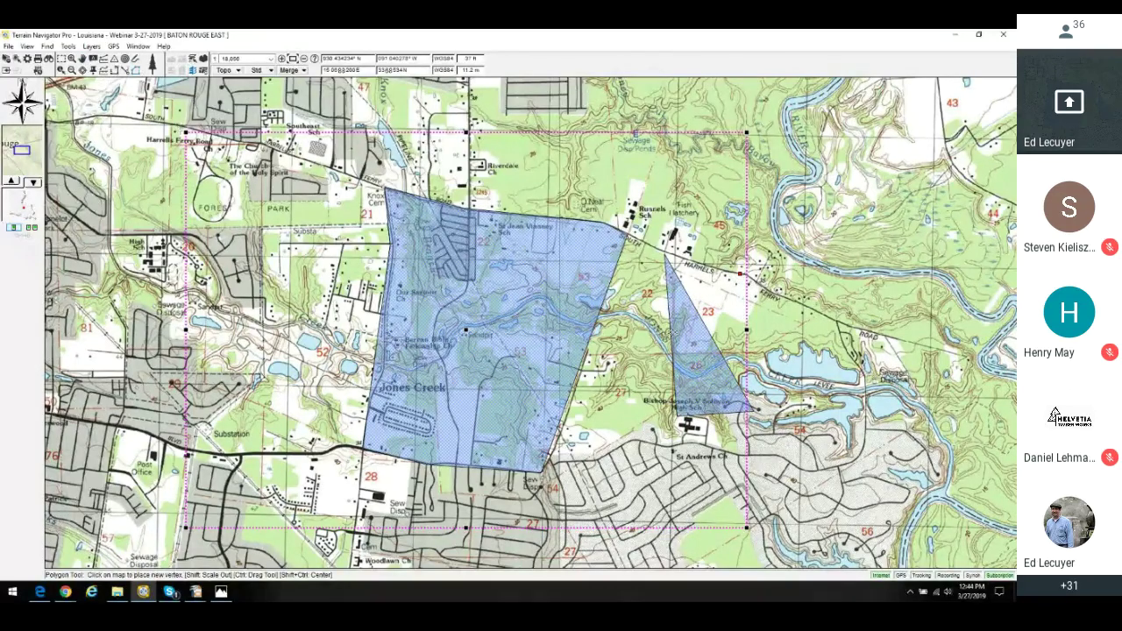
Drag a fourth corner out to the magenta boundary, making the polygon four-sided.
click(704, 326)
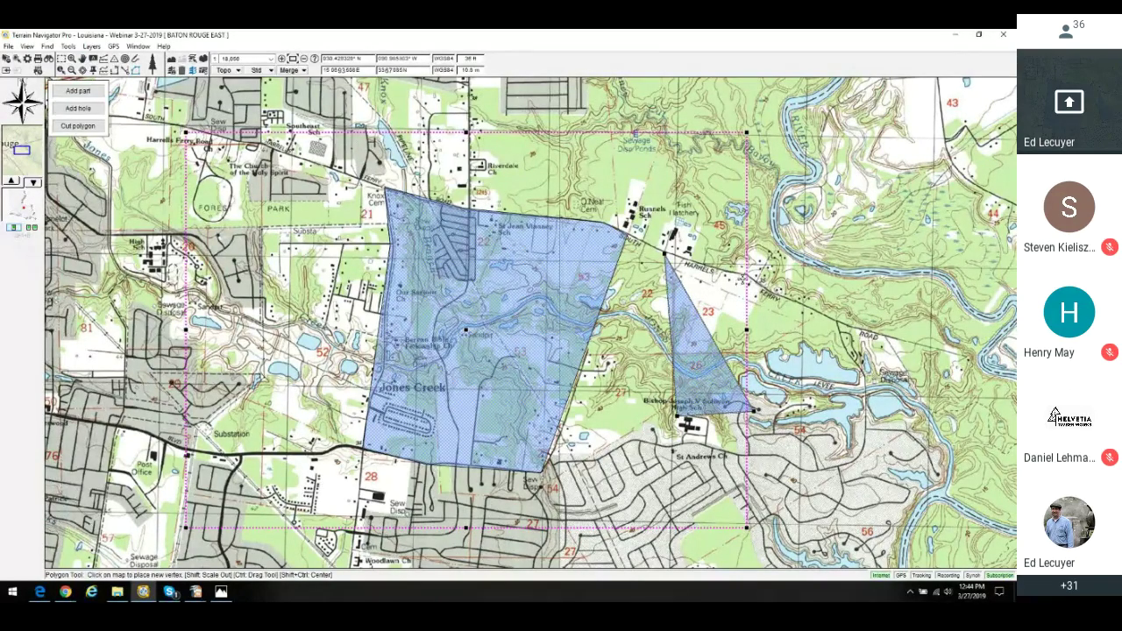
drag(717, 312, 746, 274)
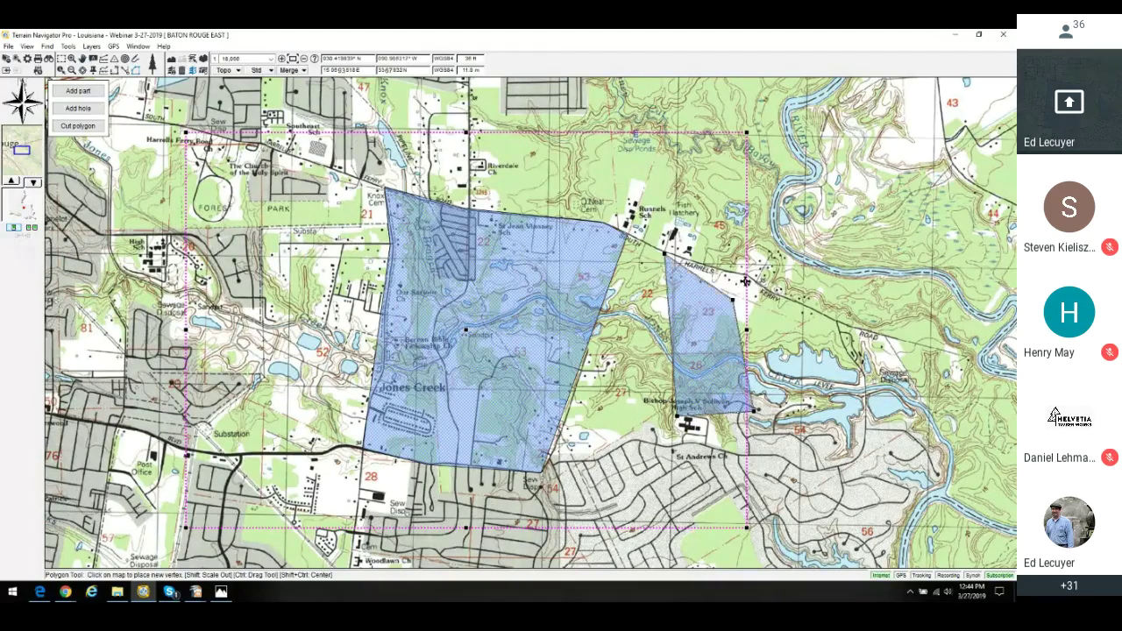
right_click(708, 325)
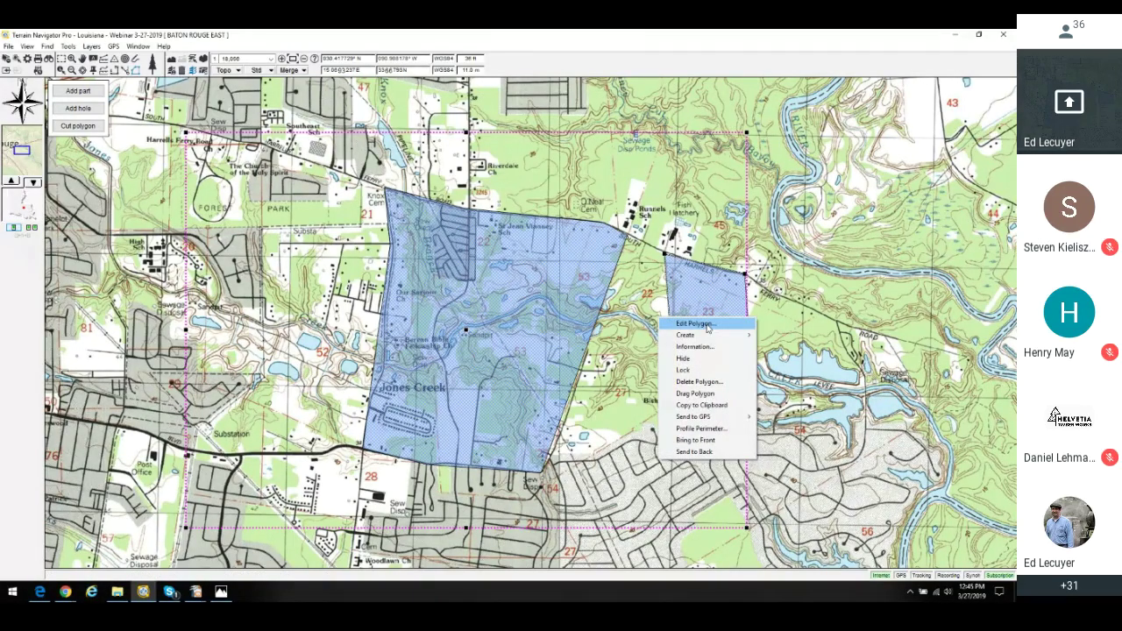
Give Polygon 23 a DarkGreen vertical-line fill over a Bisque background about 45% transparent.
click(697, 323)
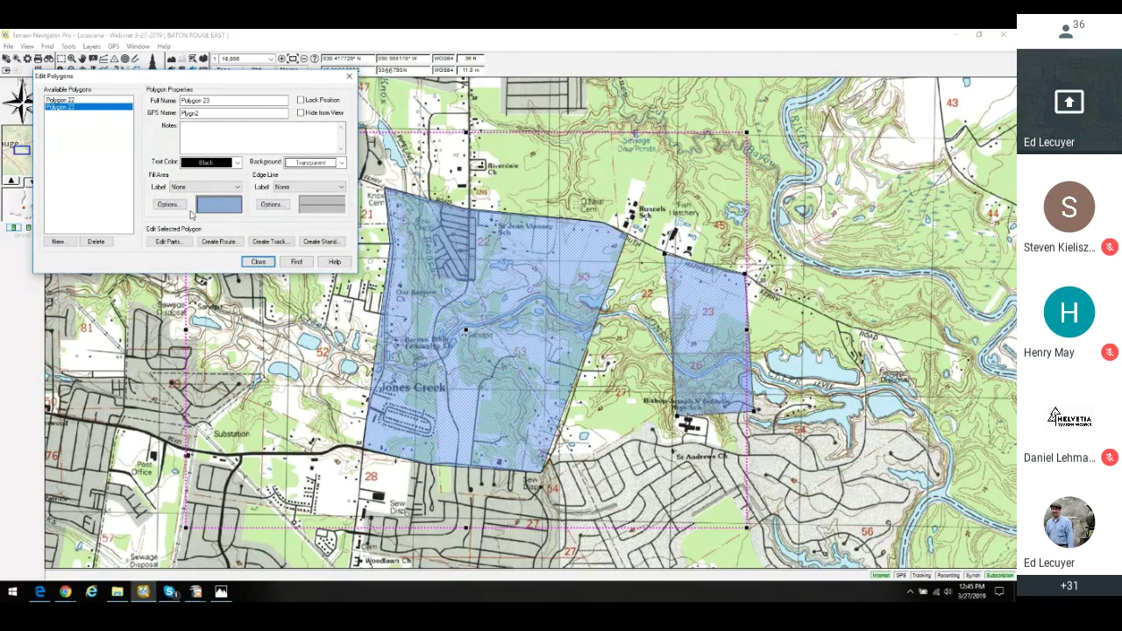
click(183, 206)
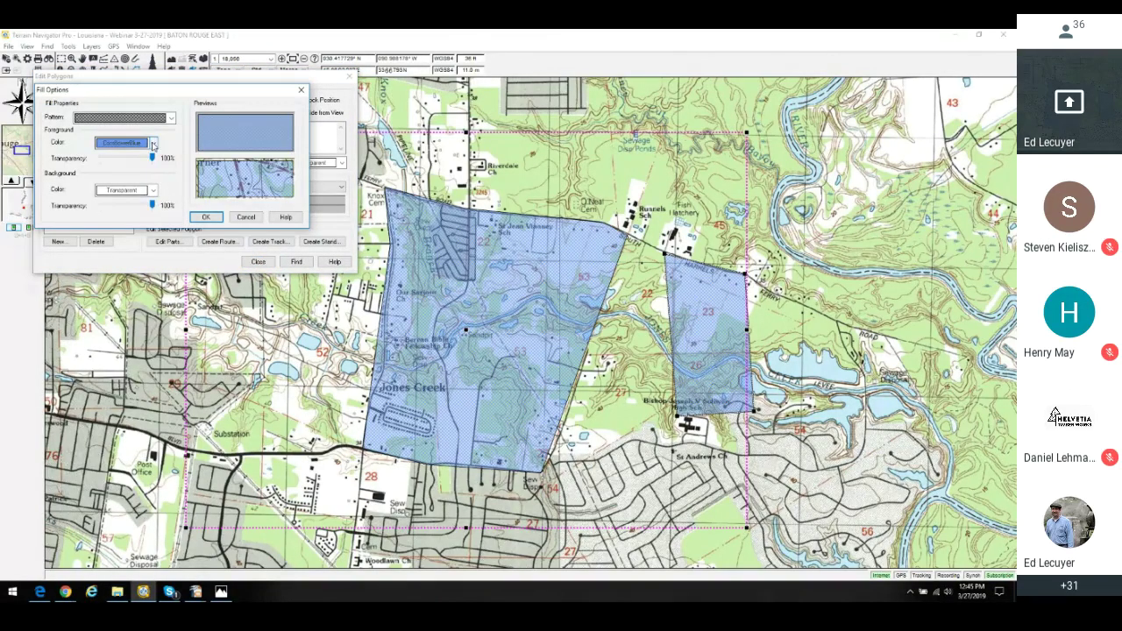
click(152, 145)
click(123, 235)
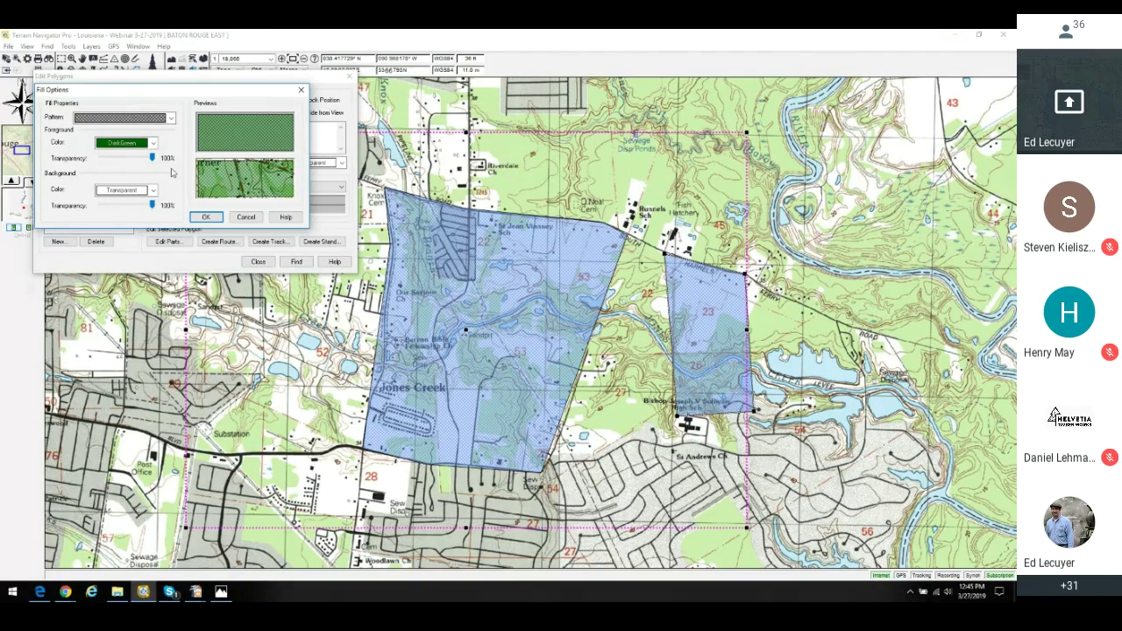
click(171, 117)
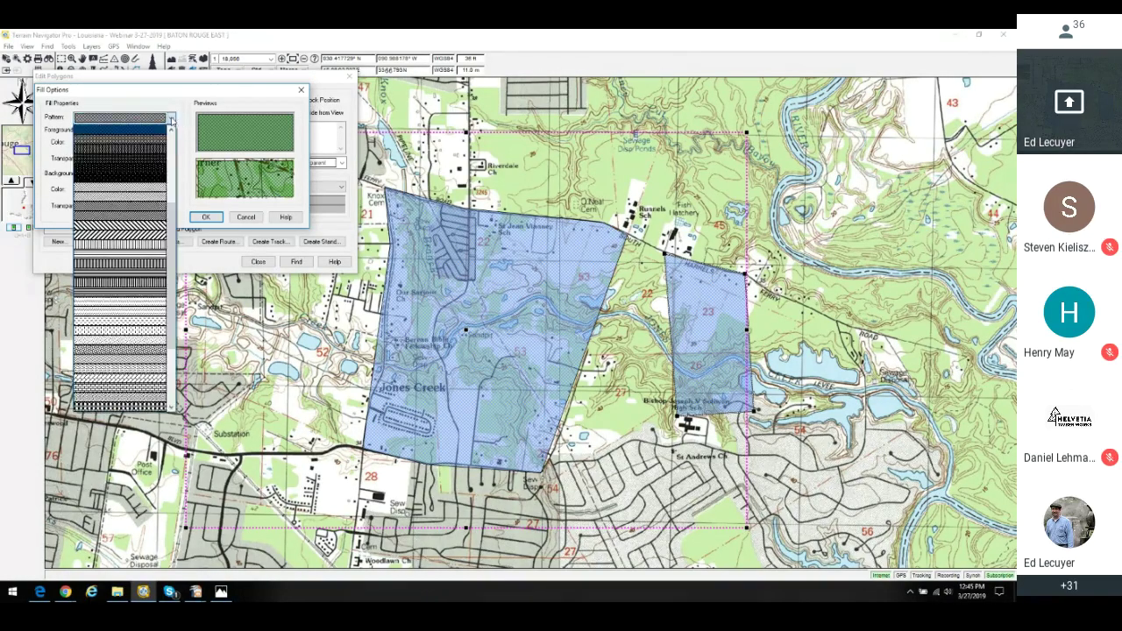
click(146, 199)
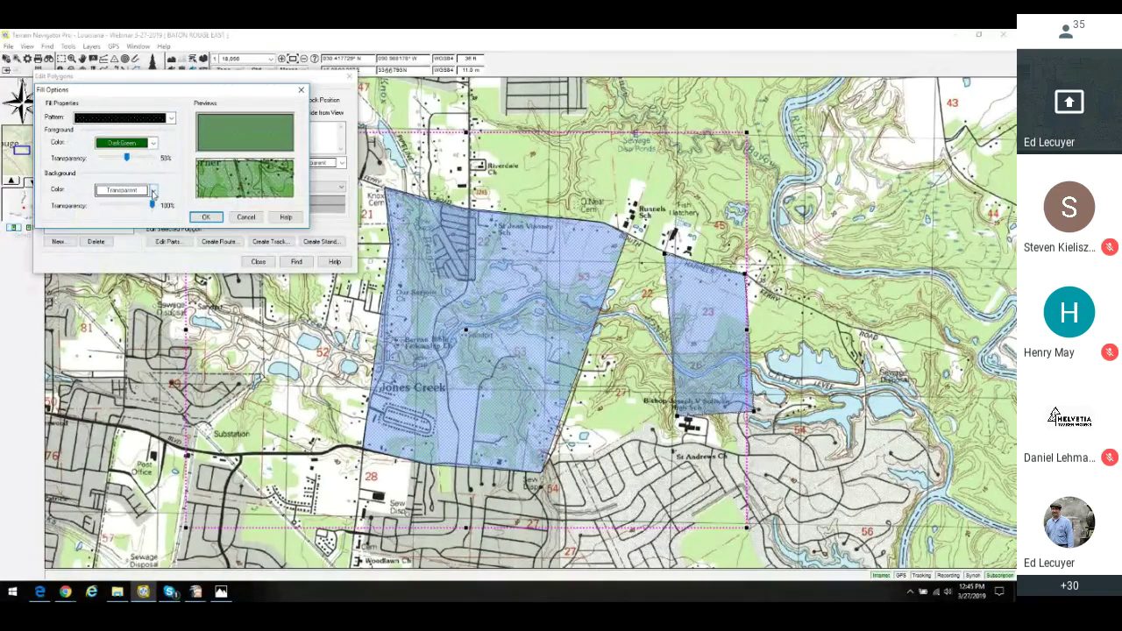
click(152, 193)
click(142, 237)
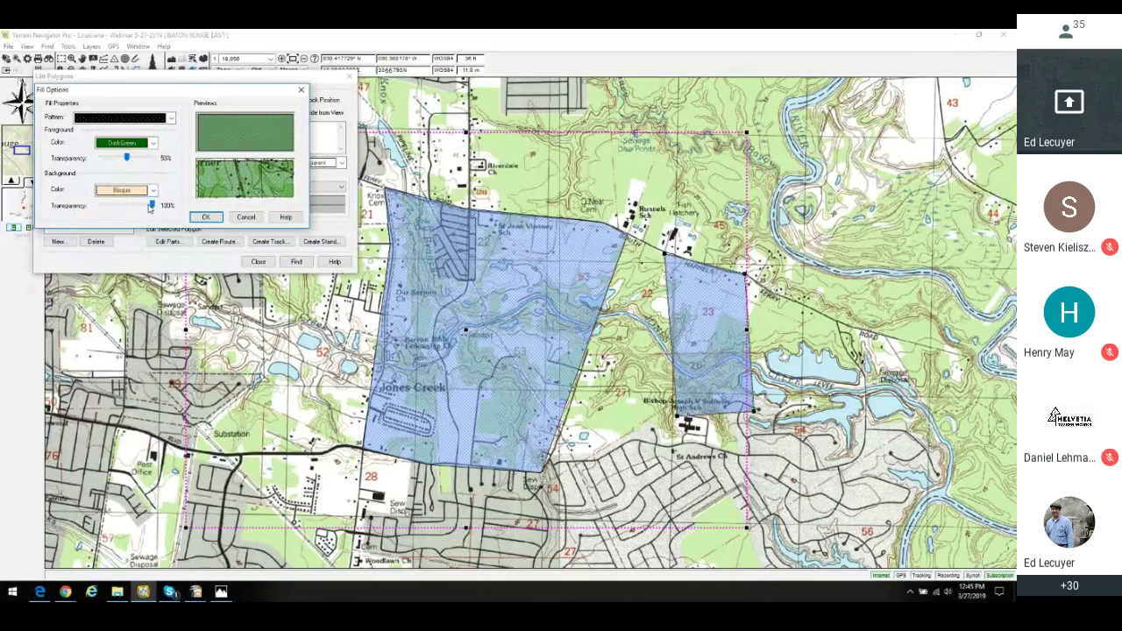
drag(150, 207, 125, 208)
click(172, 118)
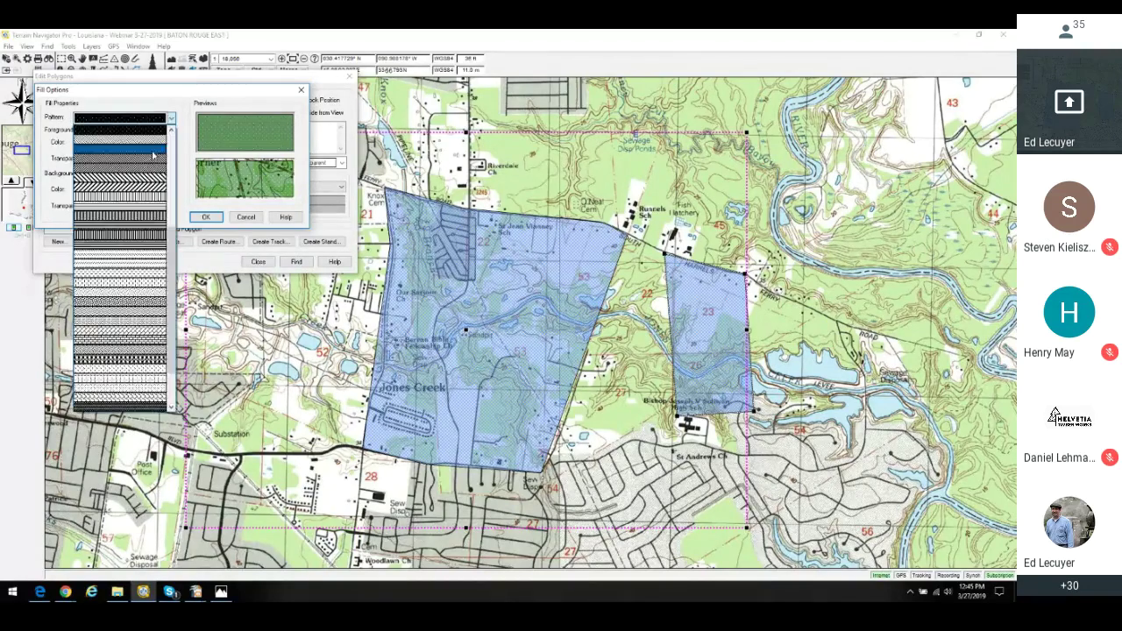
click(143, 234)
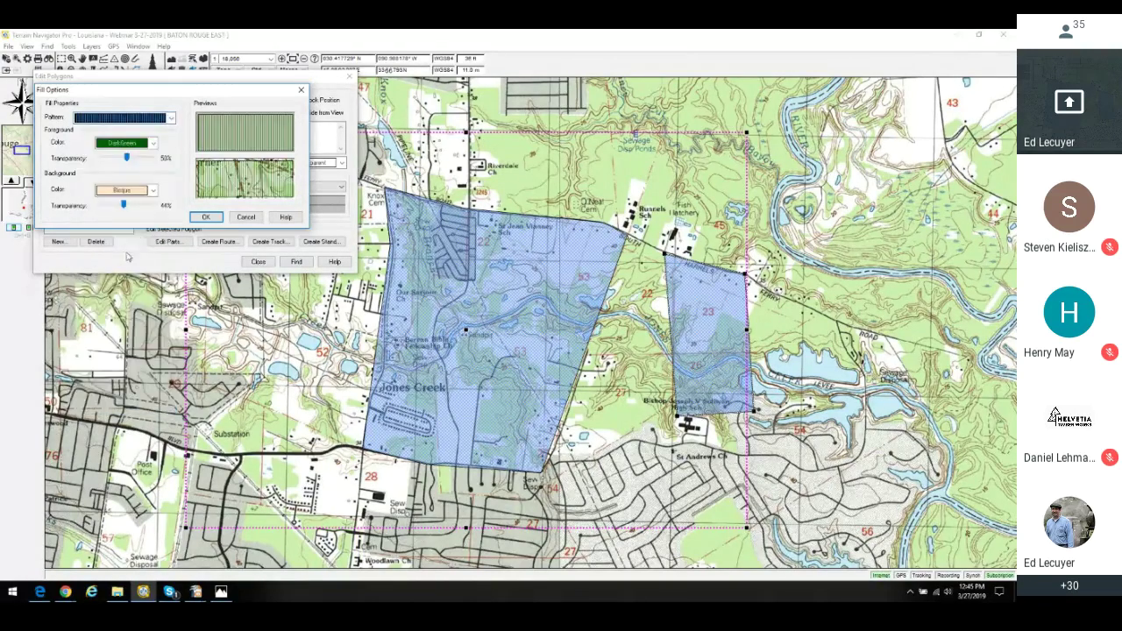
click(205, 219)
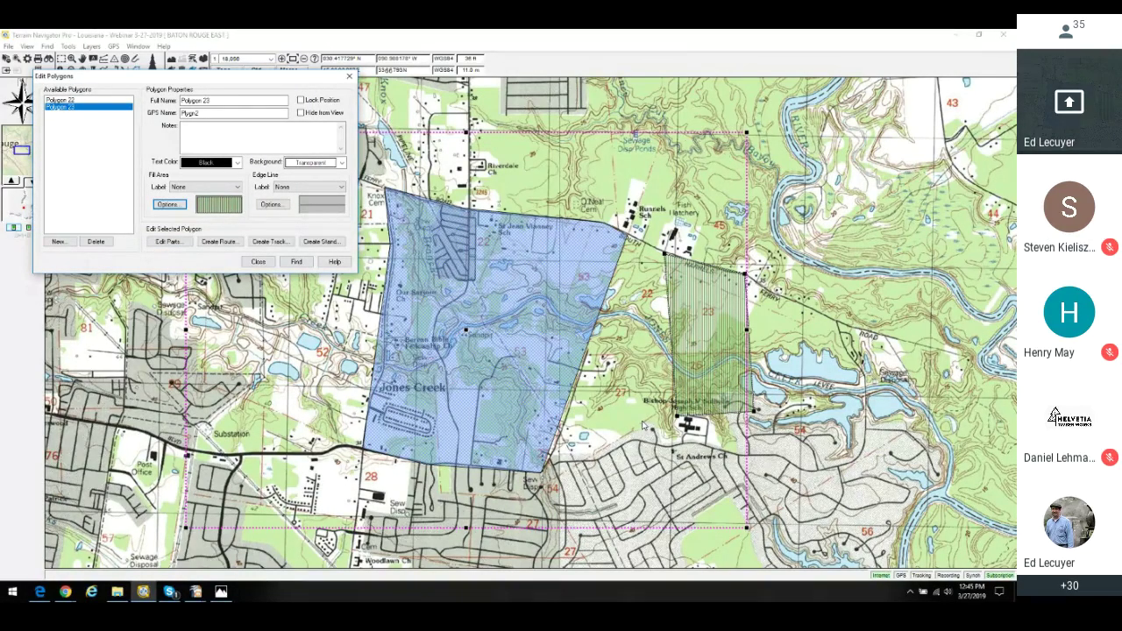
Place a red marker labelled Photospot west of the project area near Forest Park.
click(255, 263)
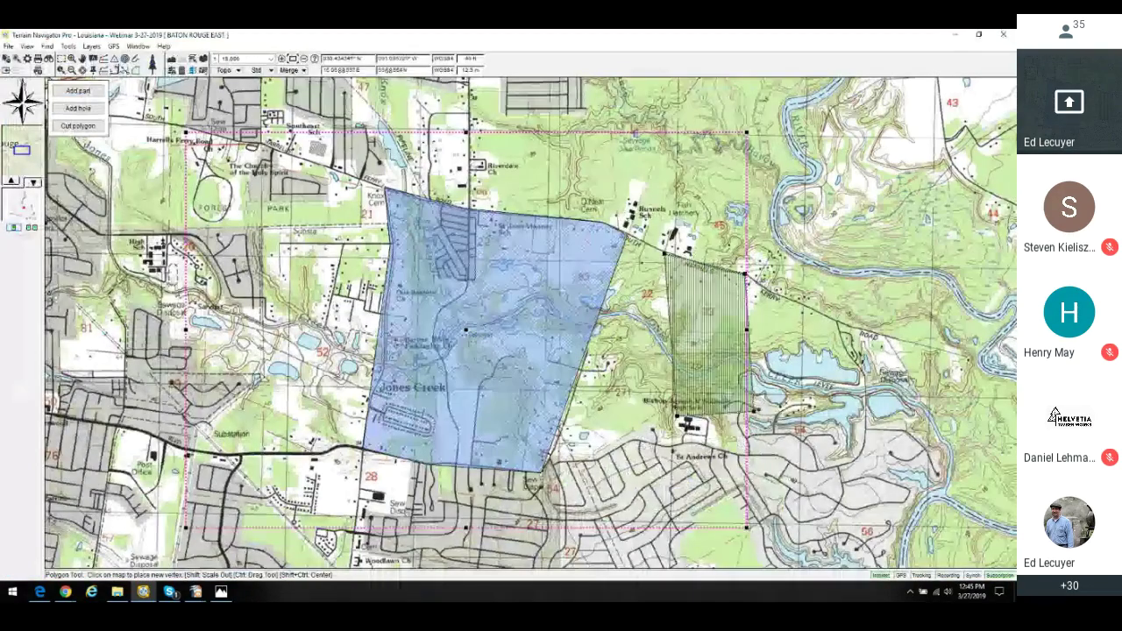
click(116, 70)
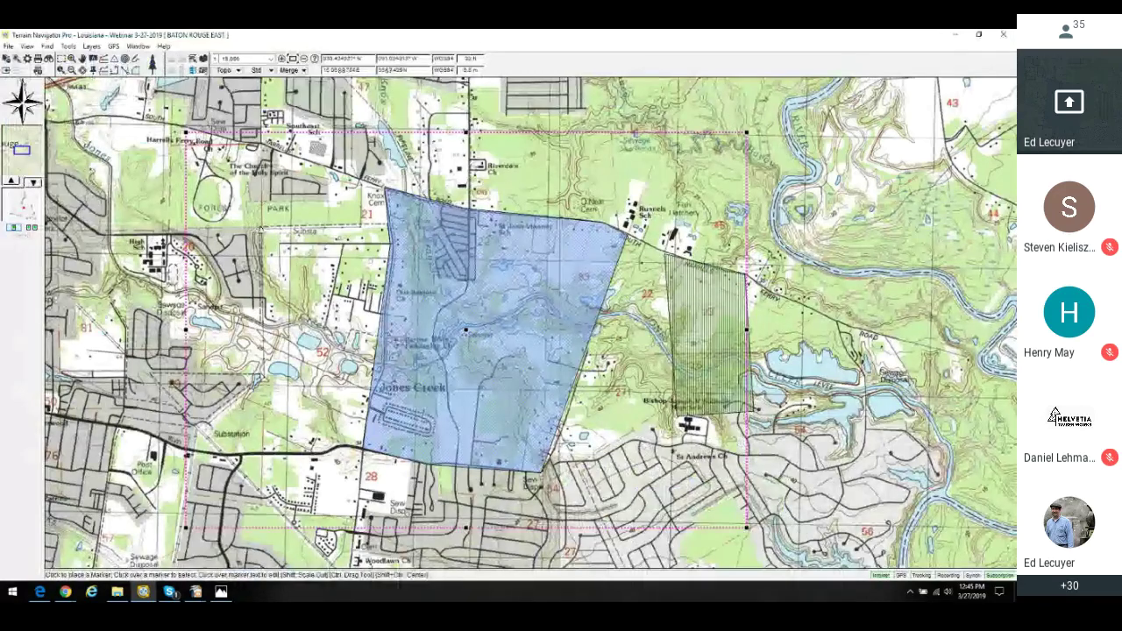
click(274, 238)
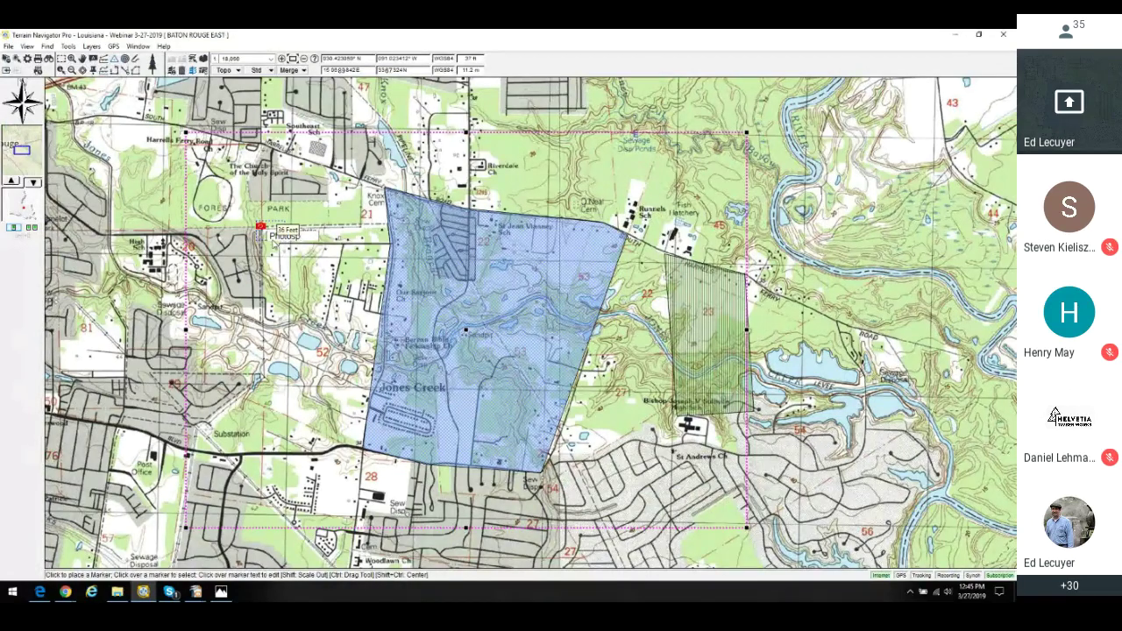
text(ot)
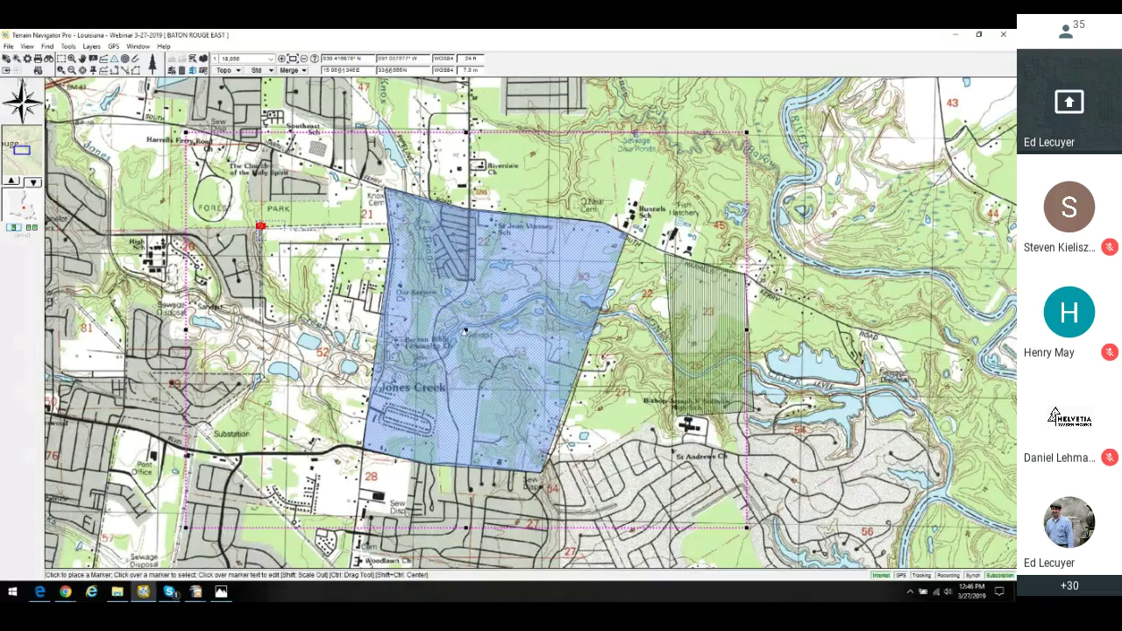
key(Return)
Rename the blue project polygon to 'Project Area 1'.
right_click(467, 332)
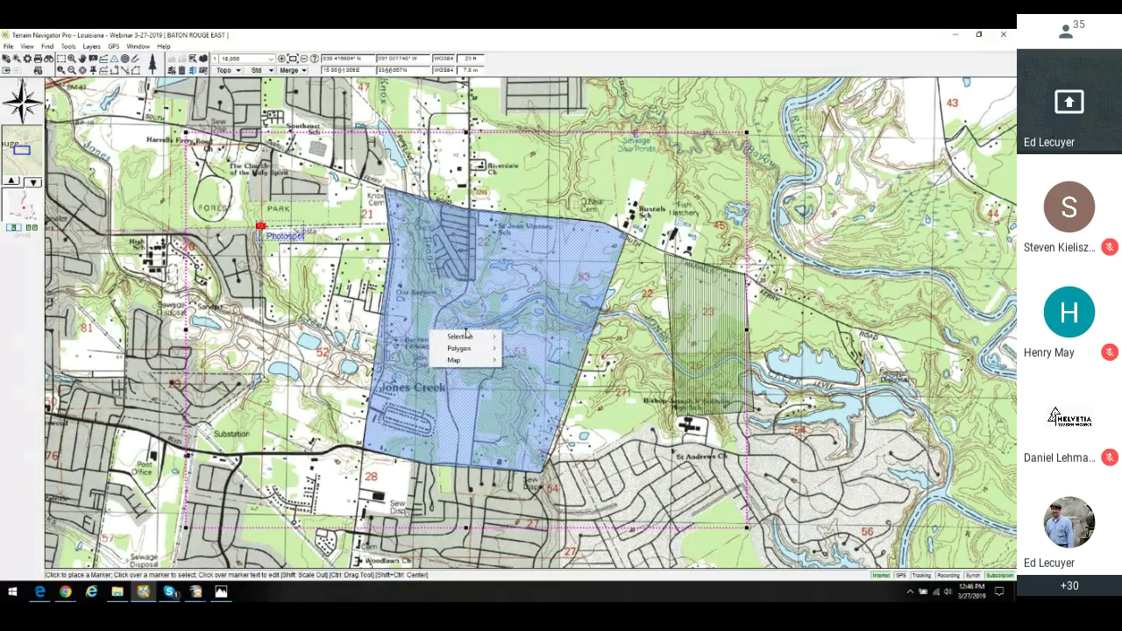
mouse_move(469, 340)
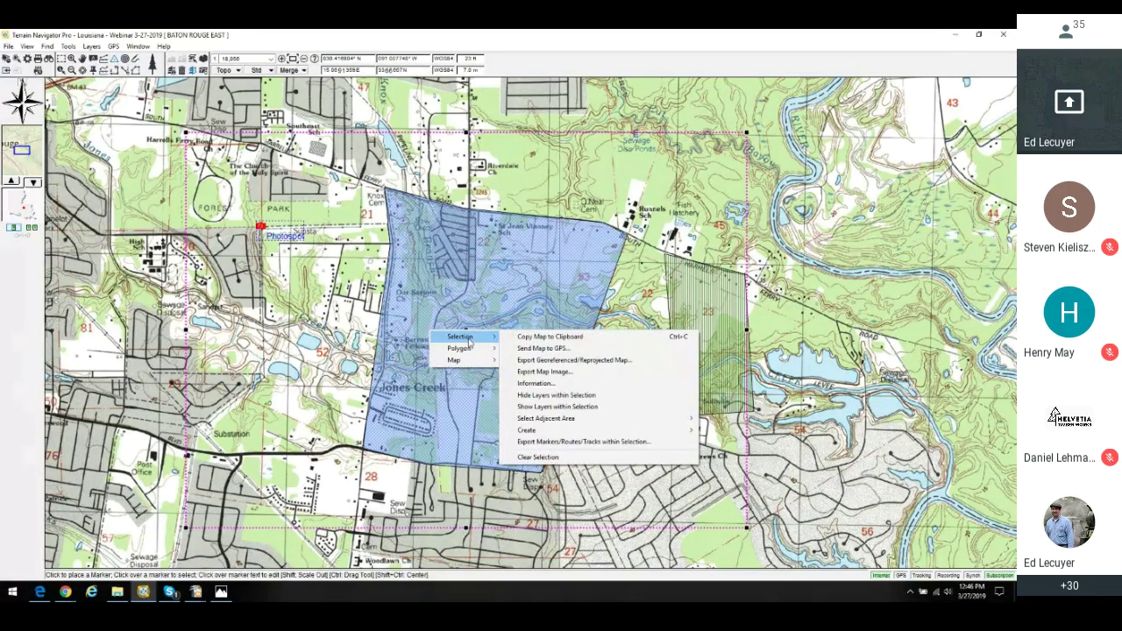
key(Escape)
right_click(391, 213)
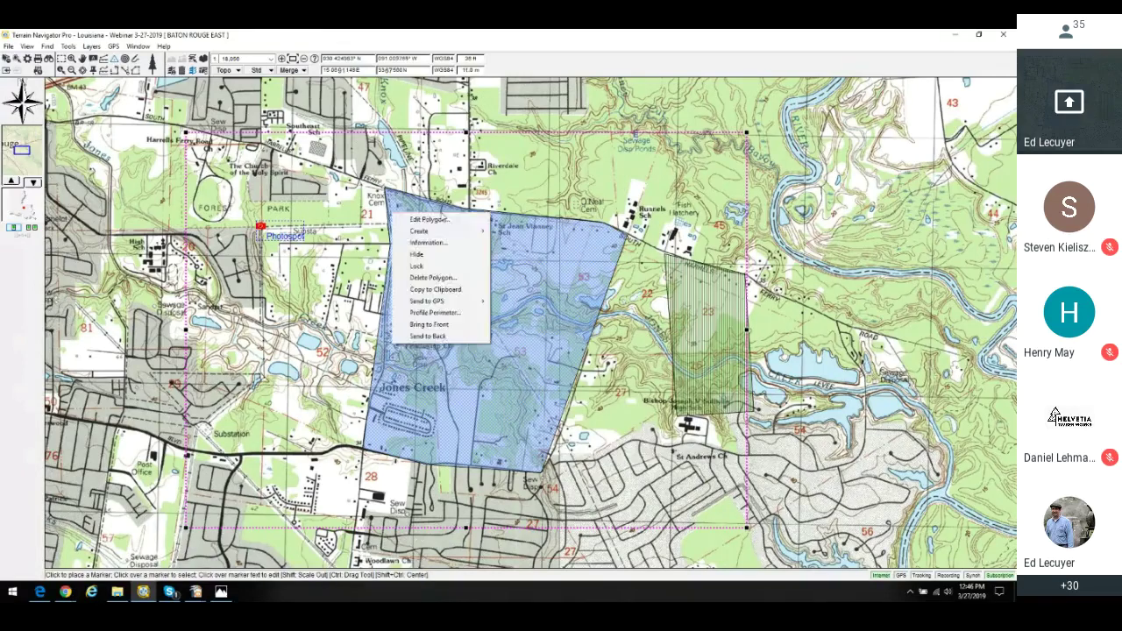
click(432, 219)
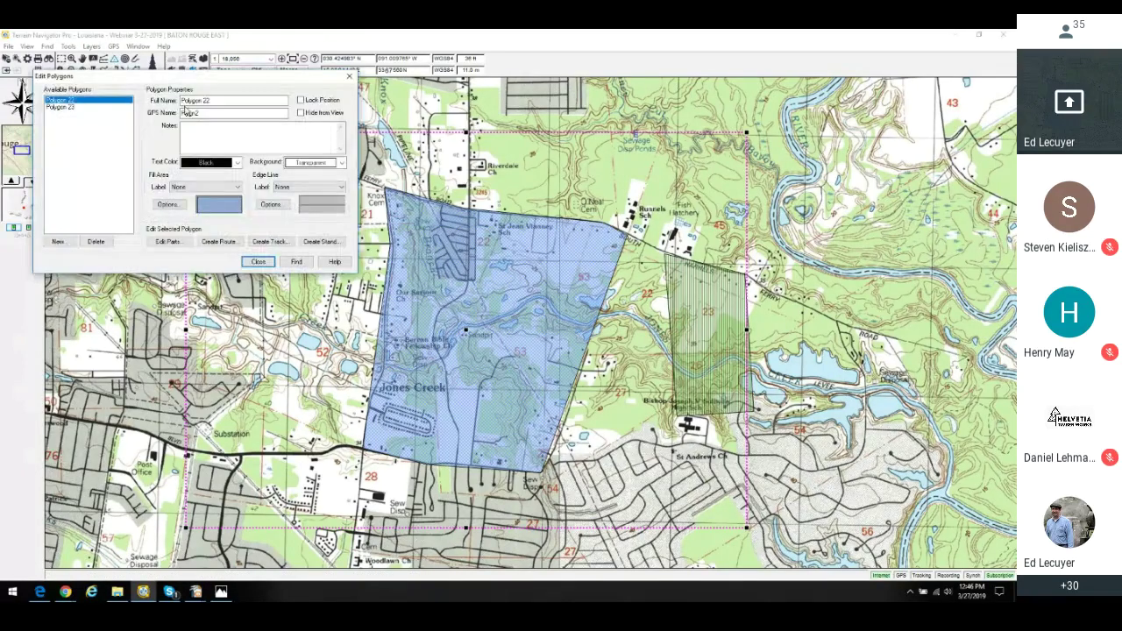
drag(213, 100, 167, 102)
text(Pro)
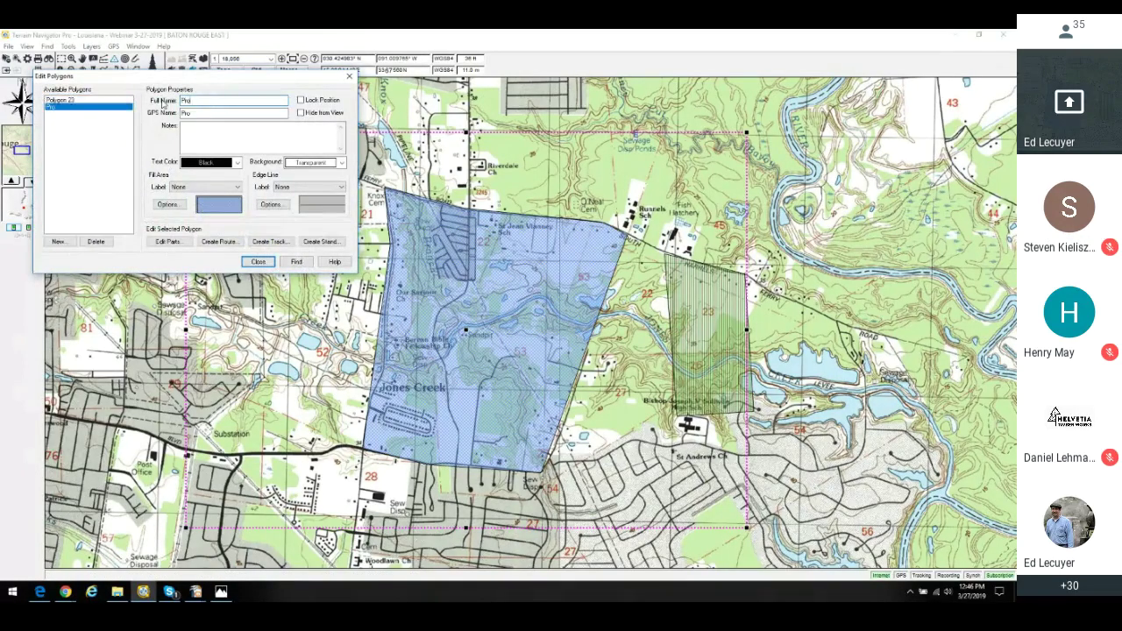
text(ject Area 1)
Rename Polygon 23 to 'Field of Dreams' and close the polygon editor.
click(59, 101)
drag(210, 113, 144, 113)
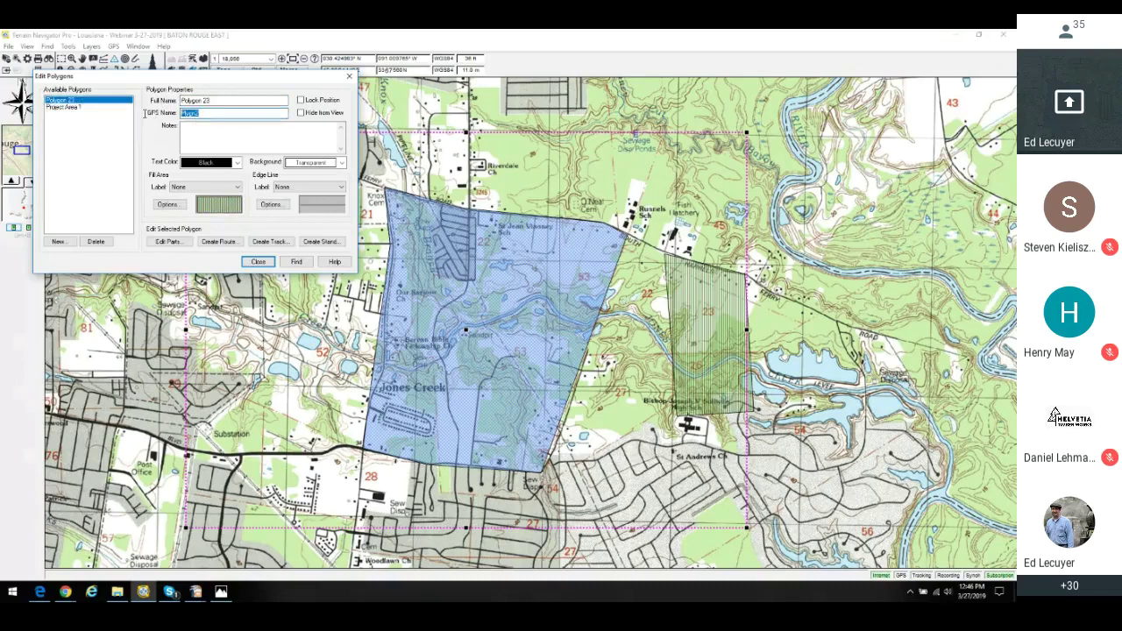
drag(210, 100, 177, 99)
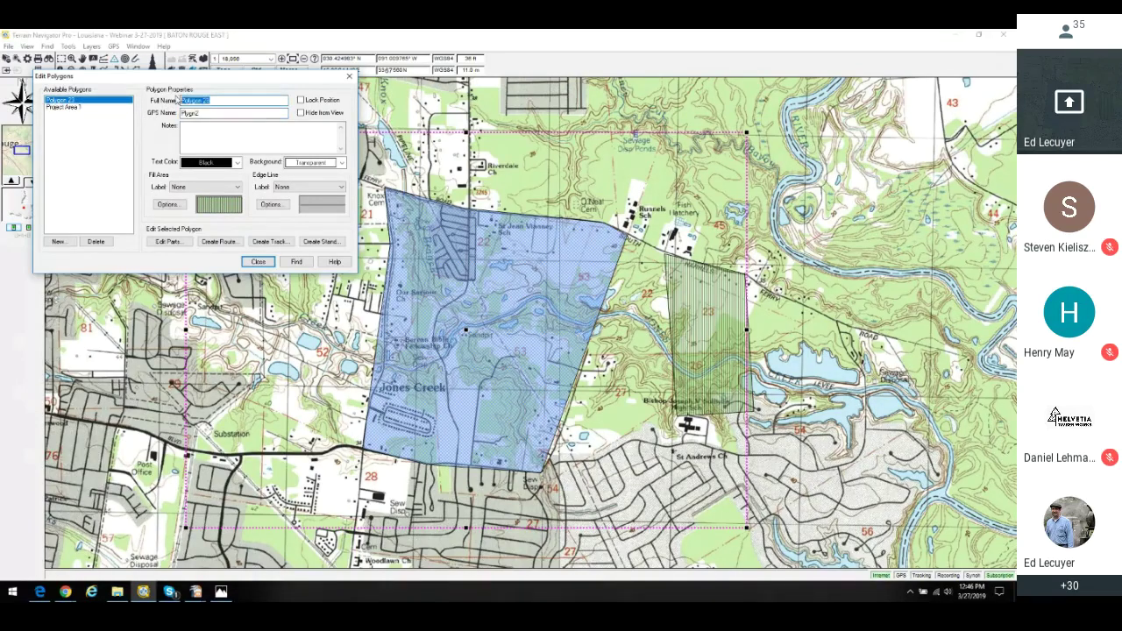
text(Field of Dreams)
click(258, 261)
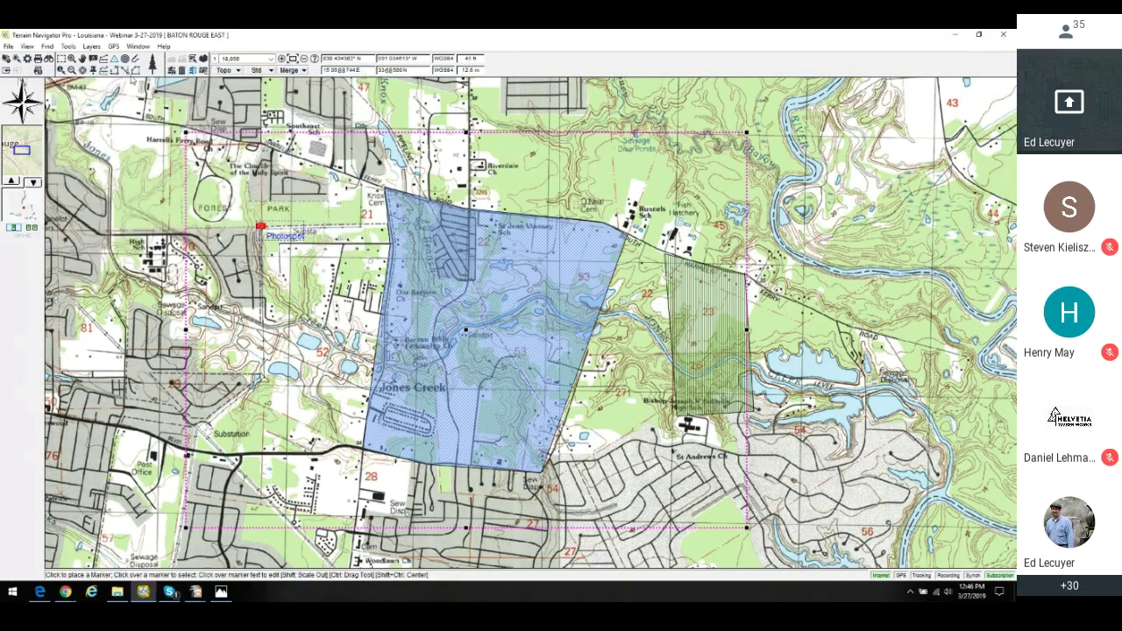
Draw a three-point route from the map's west edge southeast to near its south edge.
click(114, 70)
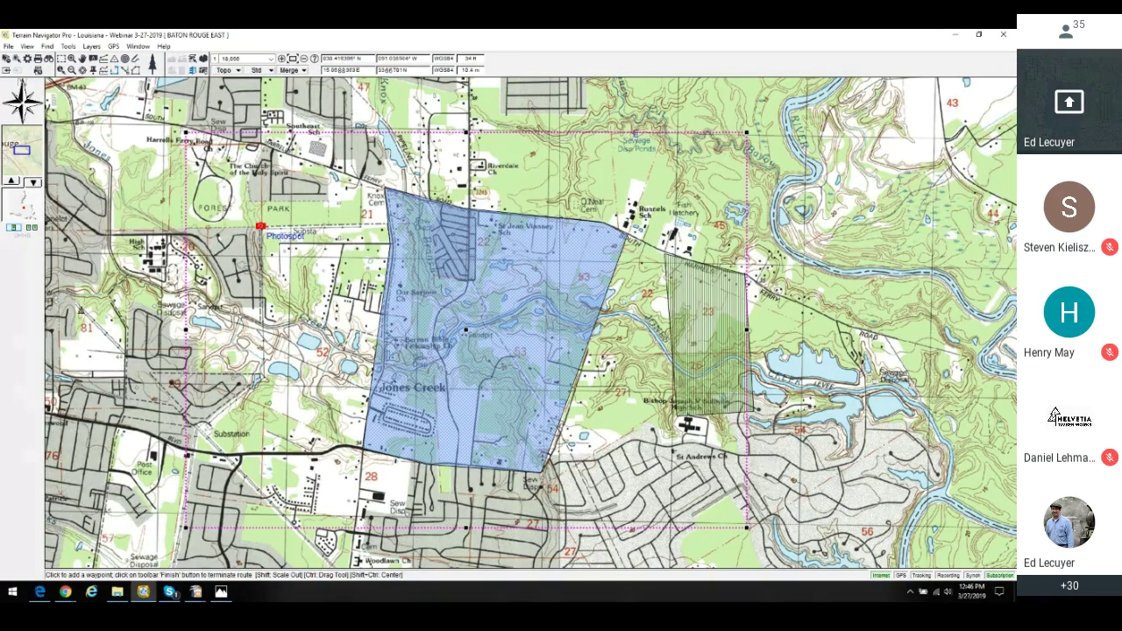
click(69, 306)
click(235, 467)
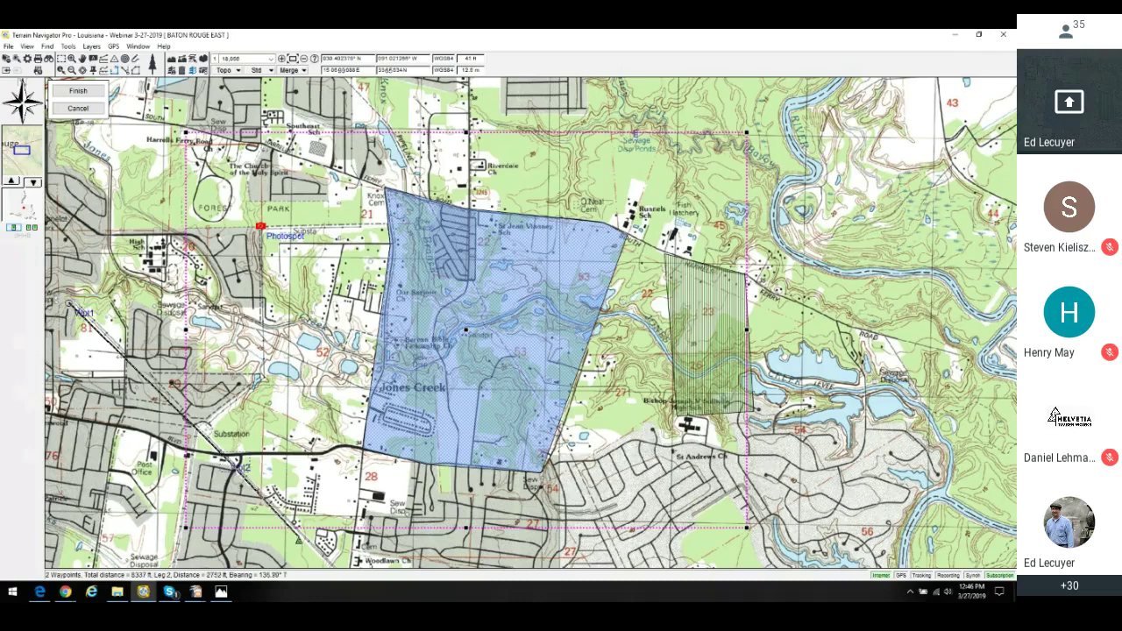
click(305, 543)
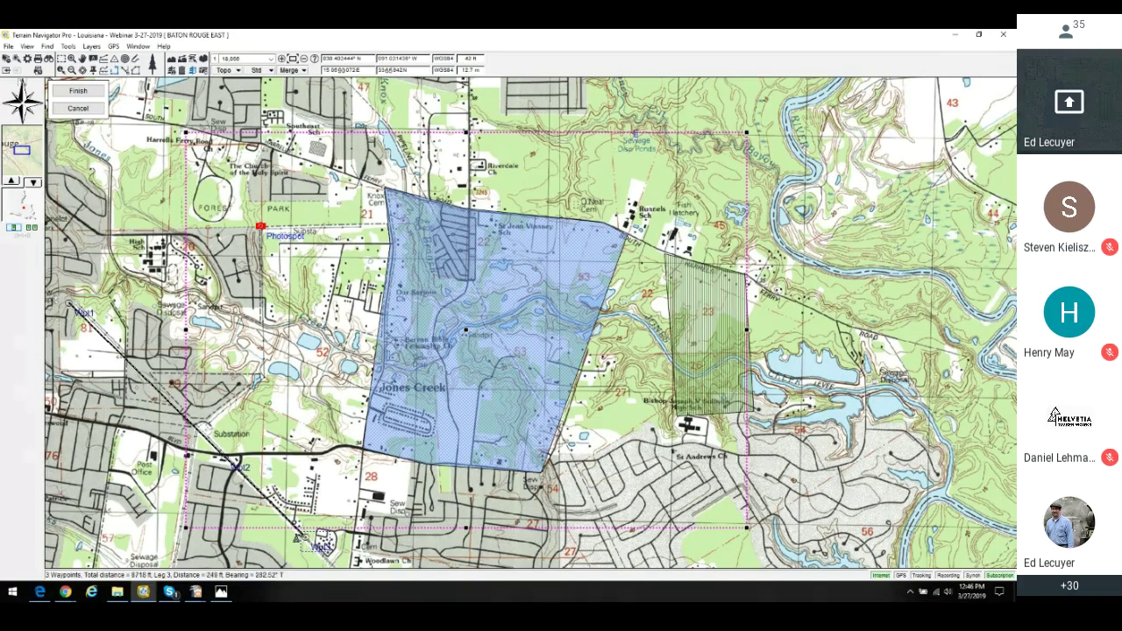
Give the new route a thick yellow line style in the route editor.
right_click(305, 539)
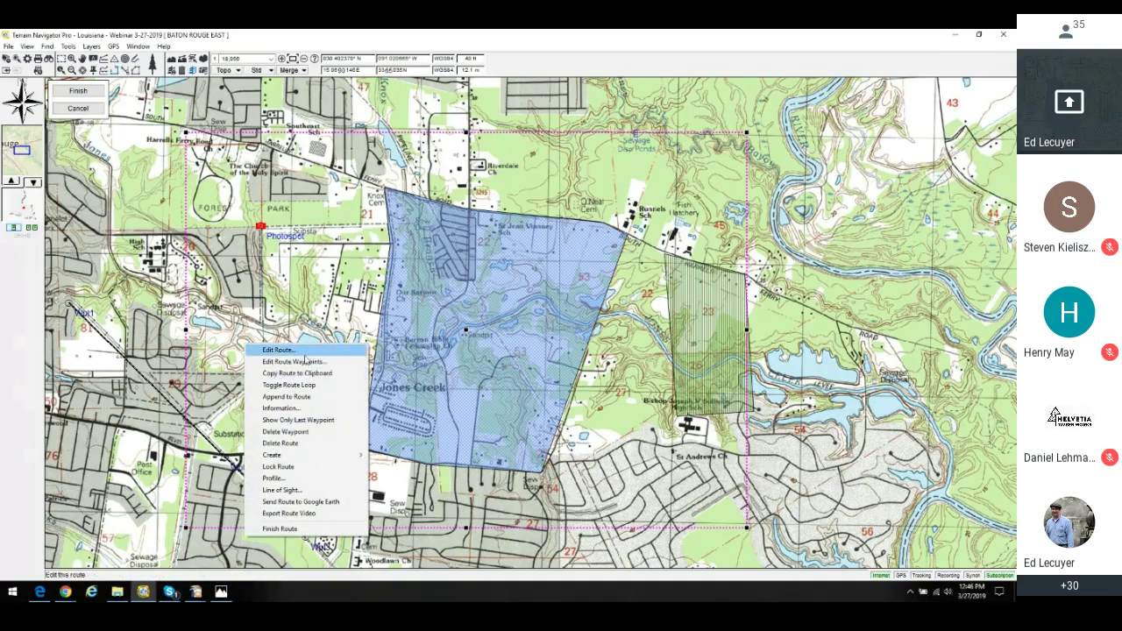
click(279, 350)
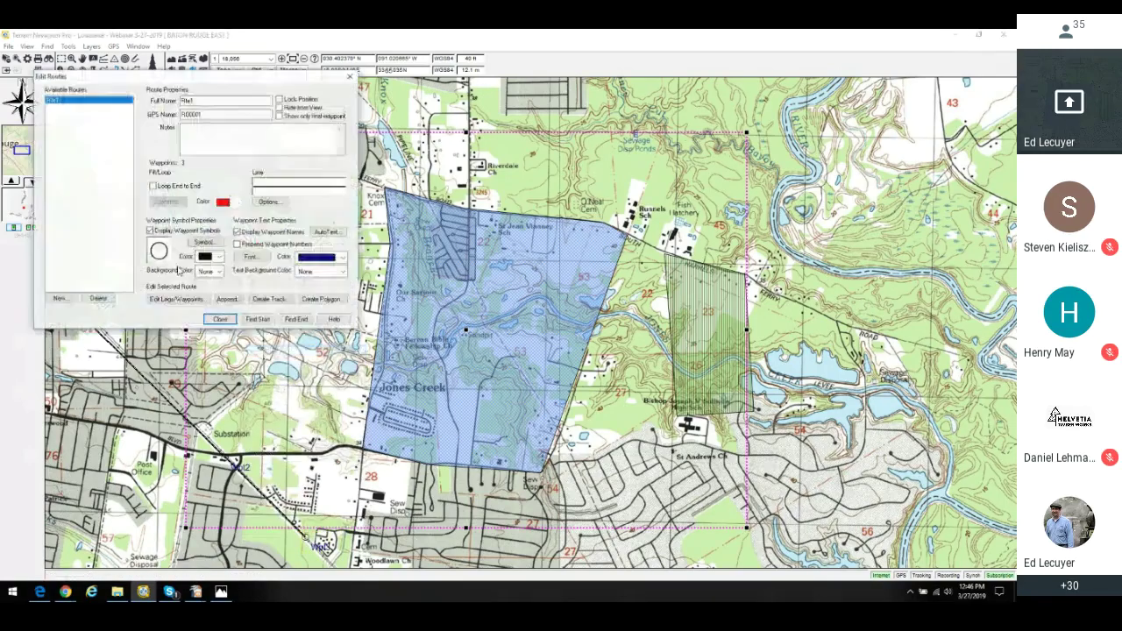
click(269, 202)
click(140, 151)
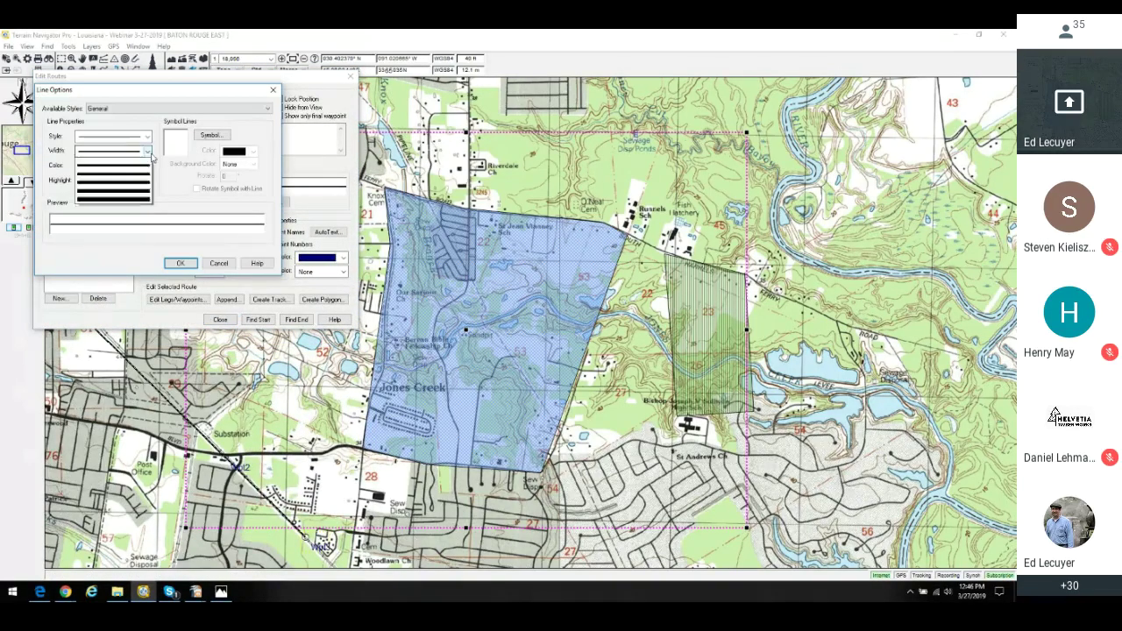
click(115, 217)
click(145, 166)
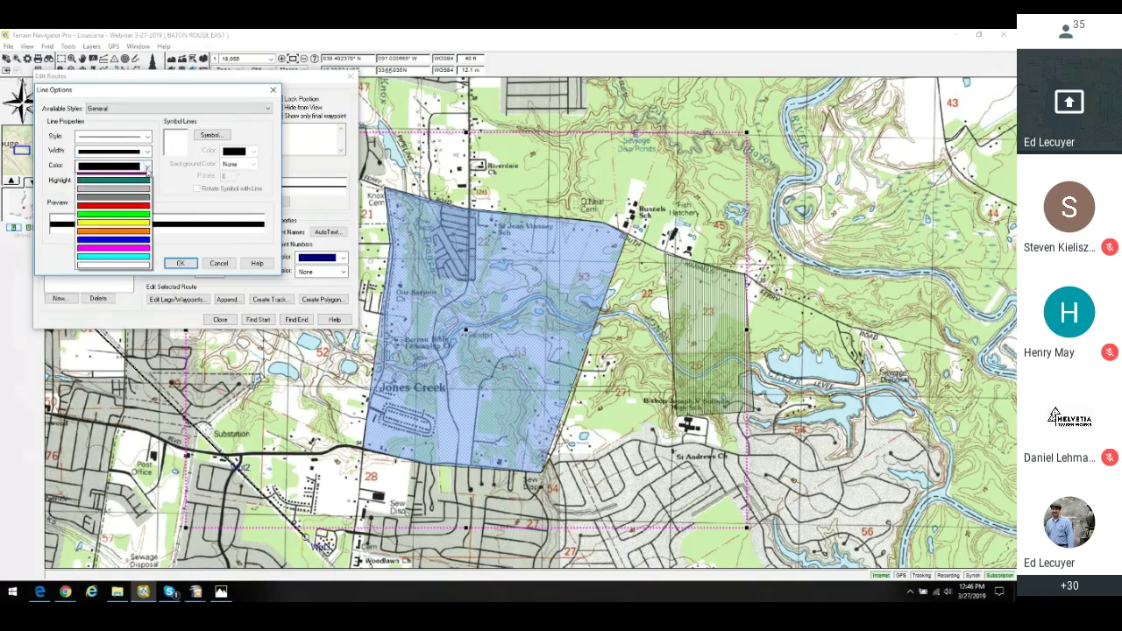
click(132, 268)
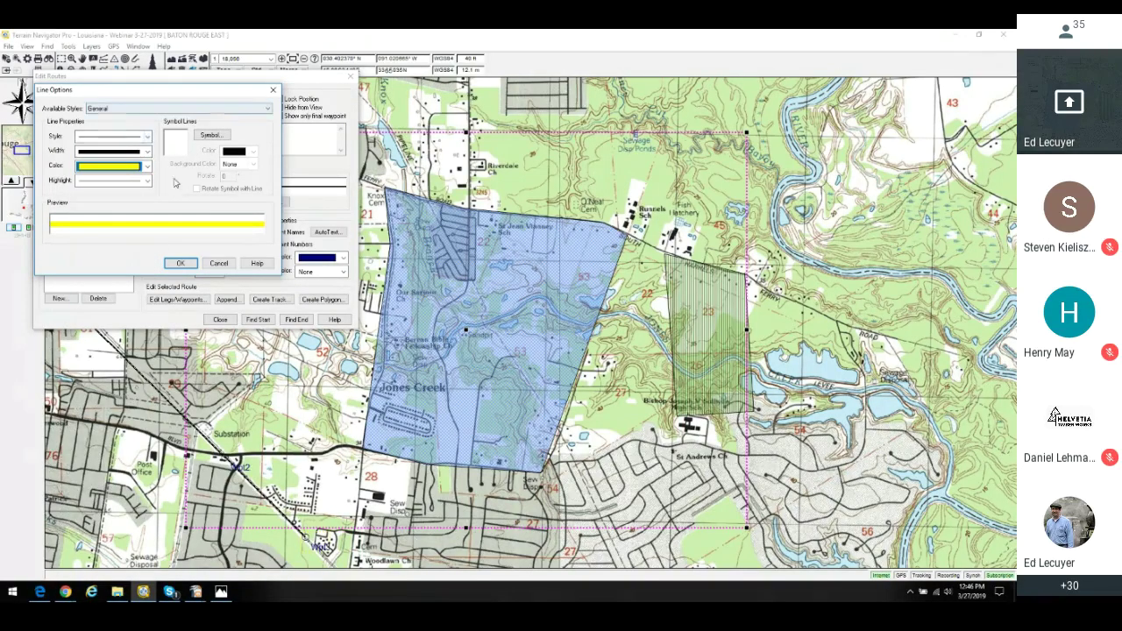
click(181, 263)
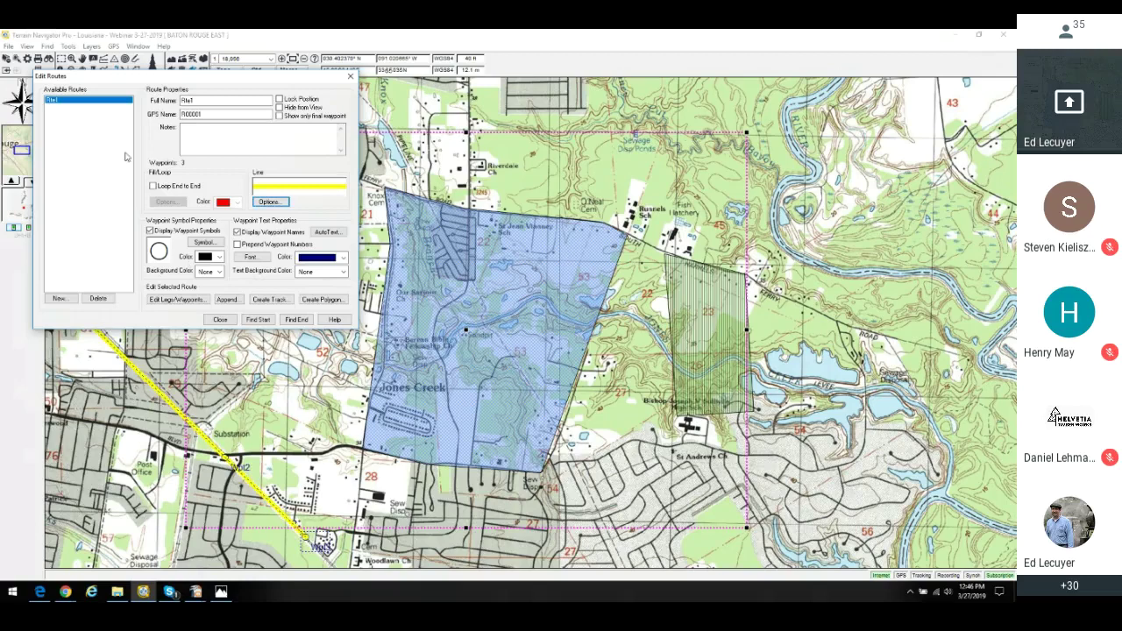
Name the route 'Power Lines' and turn off its waypoint symbols.
text(Power L)
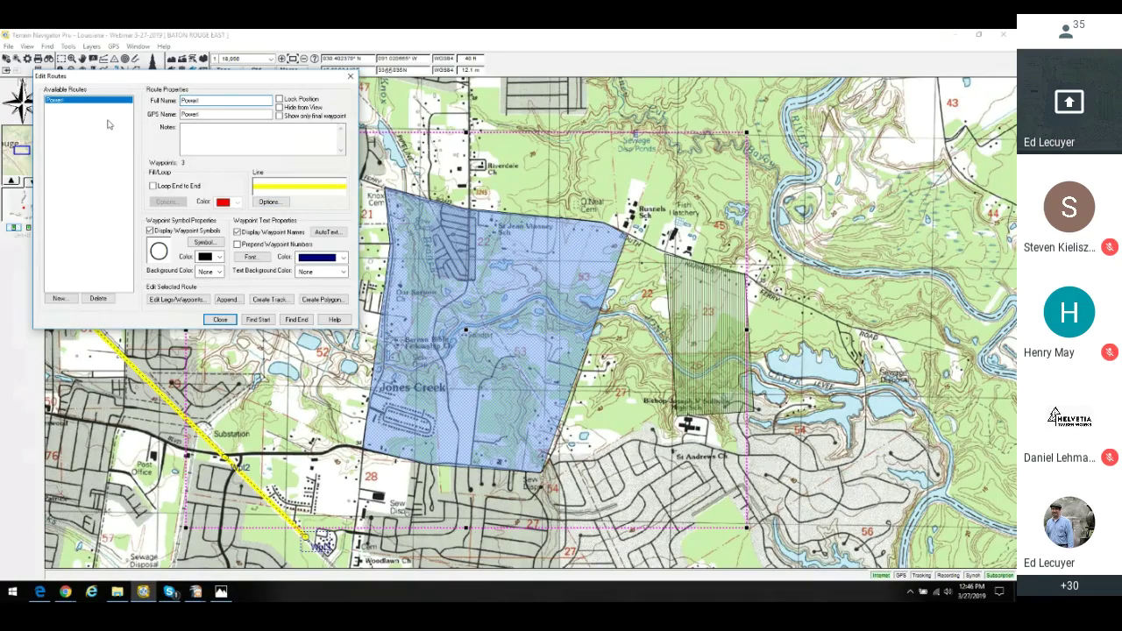
text(ines)
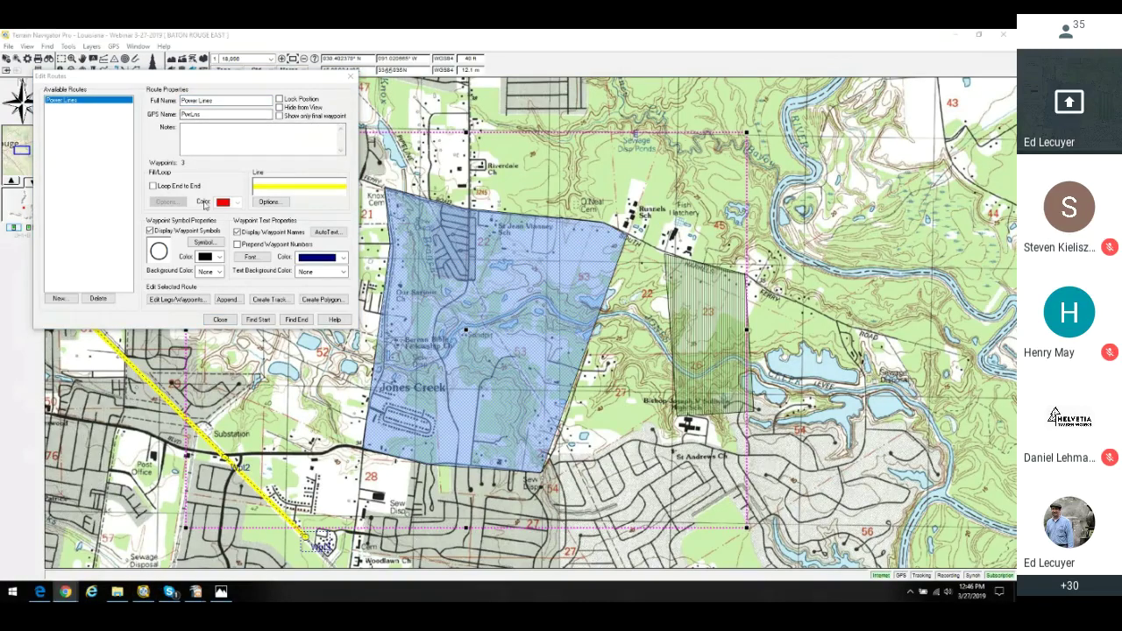
click(151, 232)
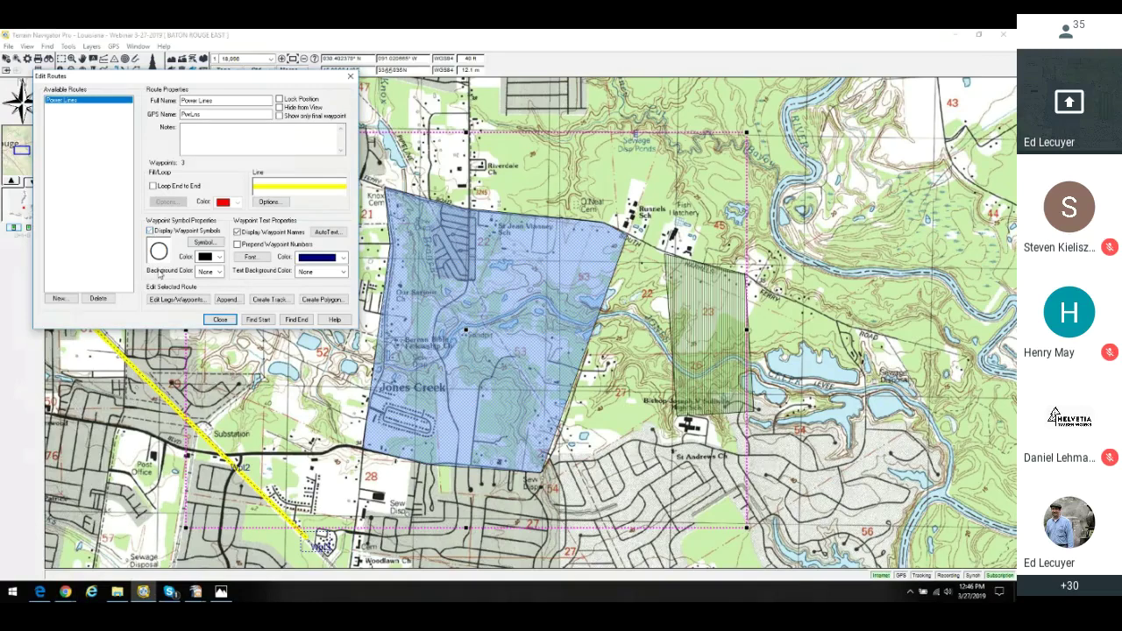
click(222, 320)
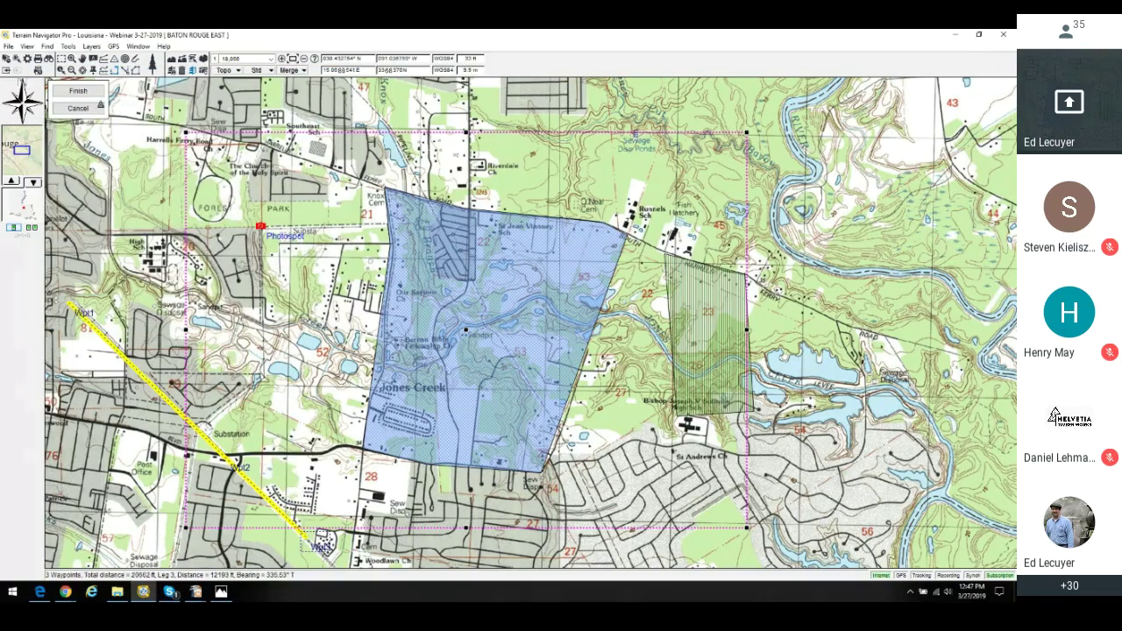
Finish the Power Lines route and open the print layout preview with Ctrl+P.
click(84, 92)
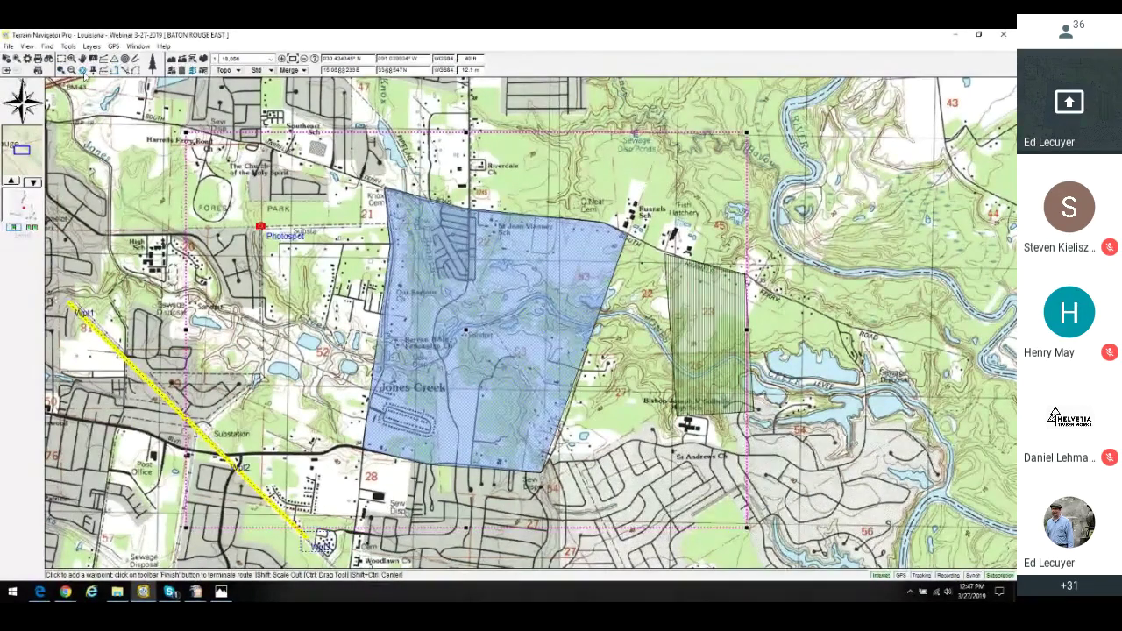
key(ctrl+p)
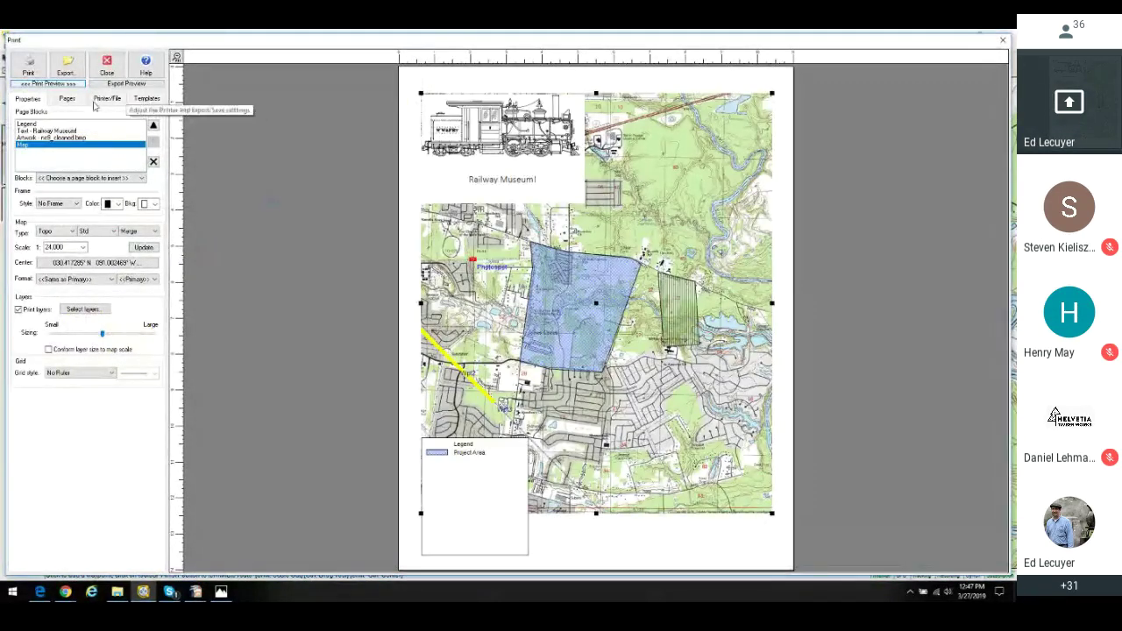
Delete the old Project Area entry from the page legend and regenerate the legend from map features.
click(39, 126)
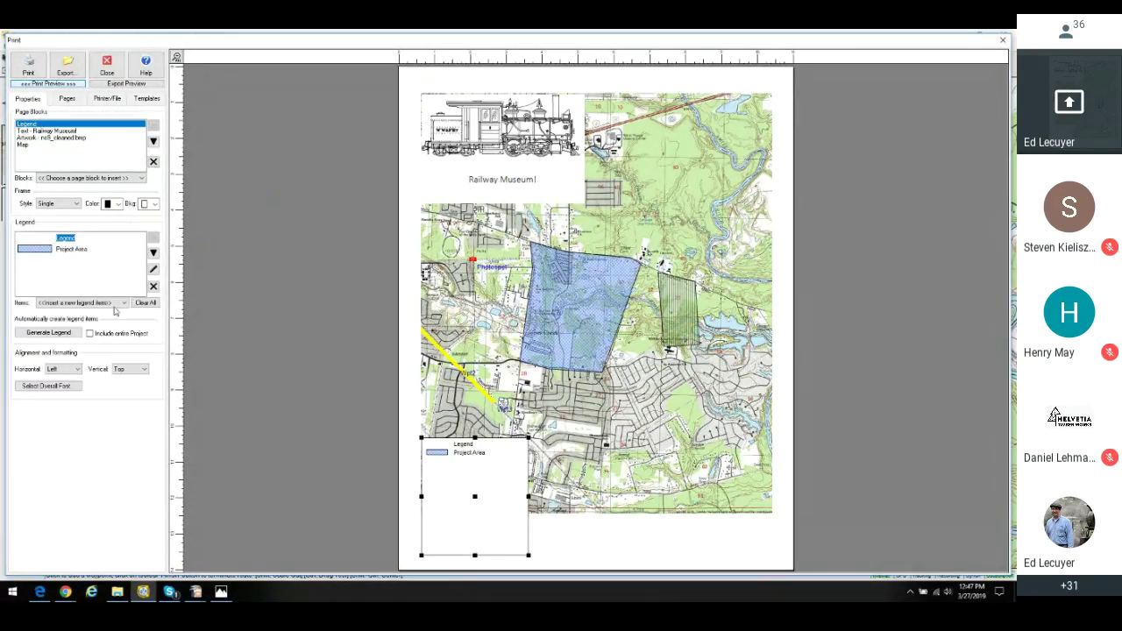
click(72, 250)
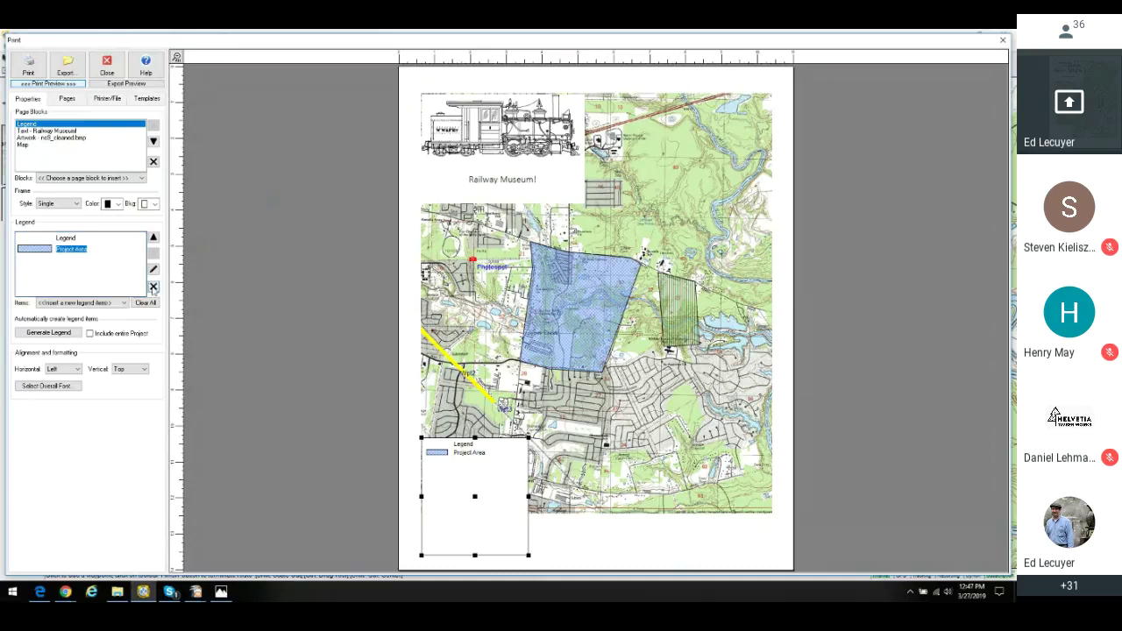
click(152, 287)
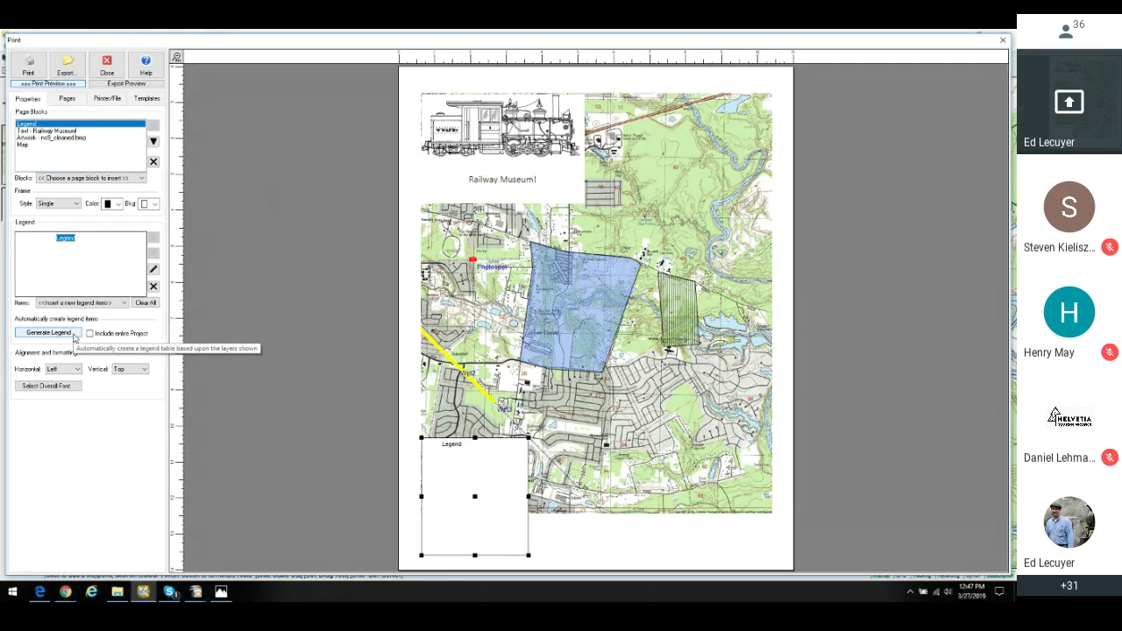
click(76, 337)
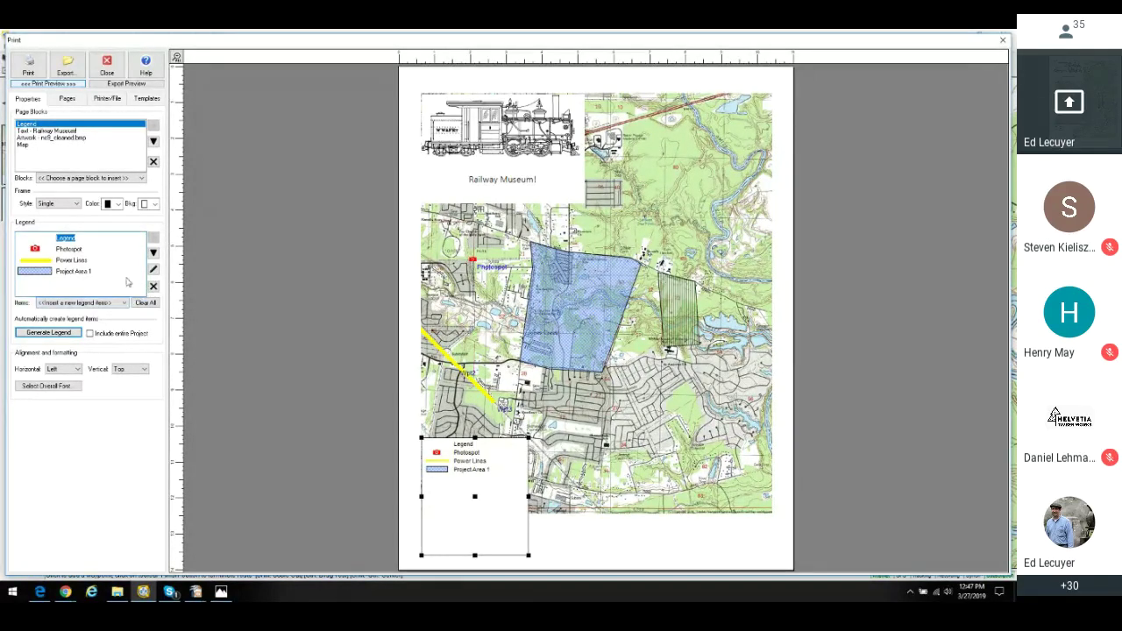
Insert a new Polygon legend item and pick a vertical-line fill pattern for its swatch.
click(93, 303)
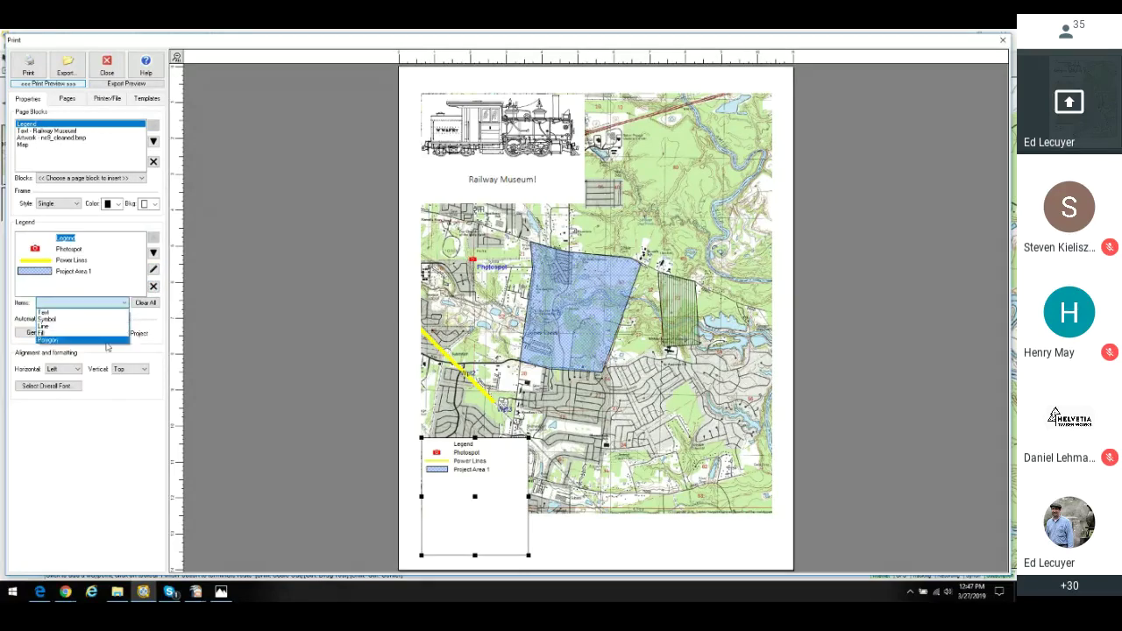
click(105, 340)
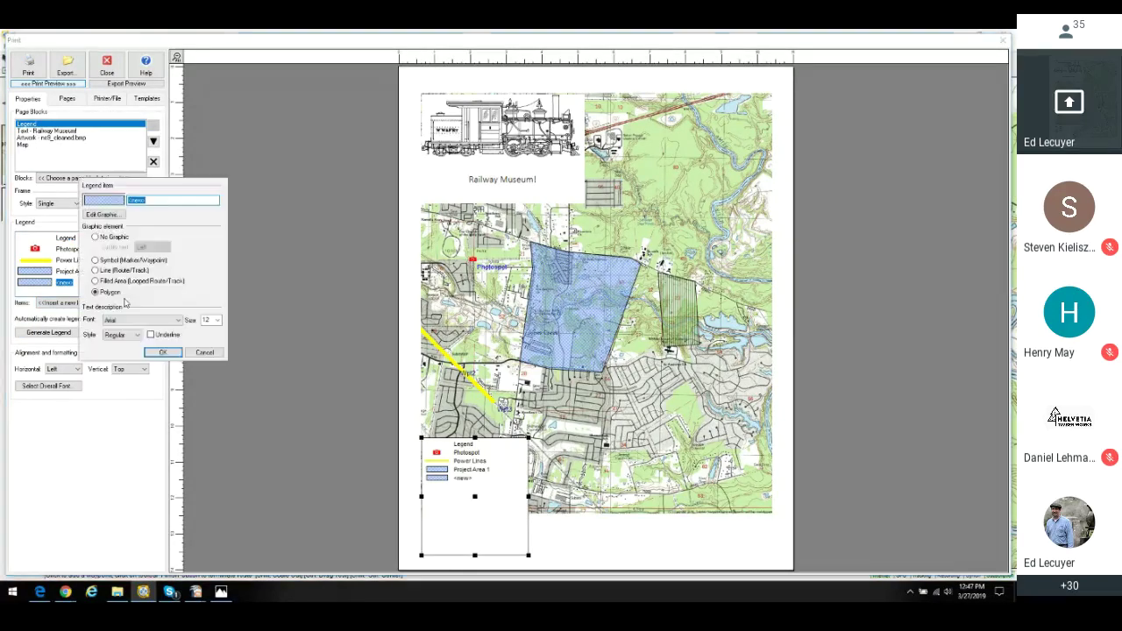
click(119, 215)
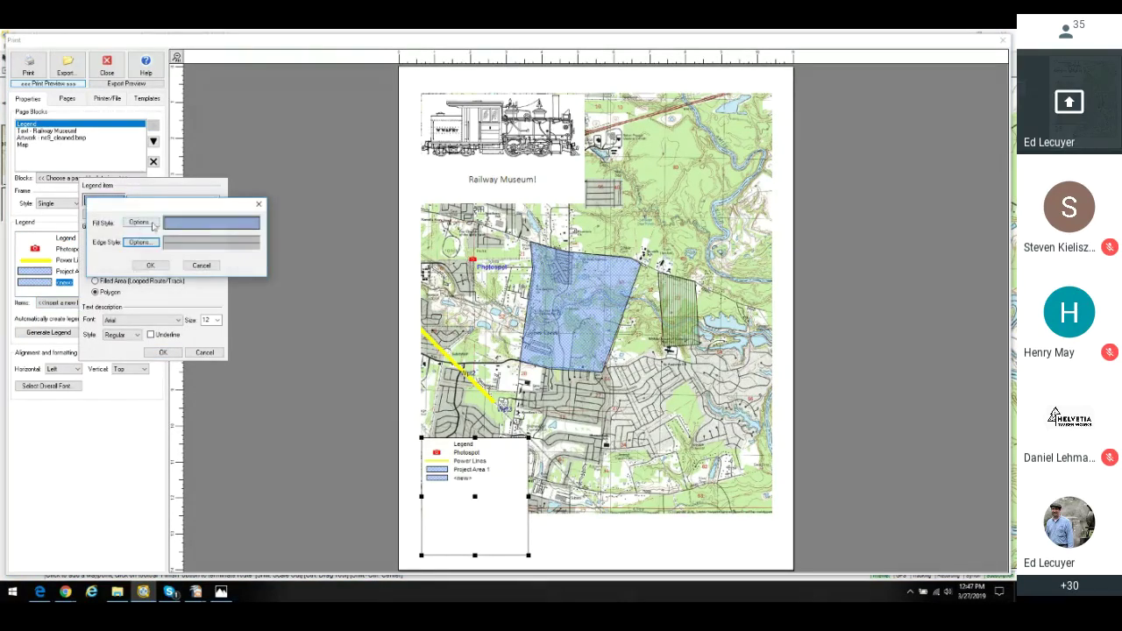
click(154, 226)
click(223, 246)
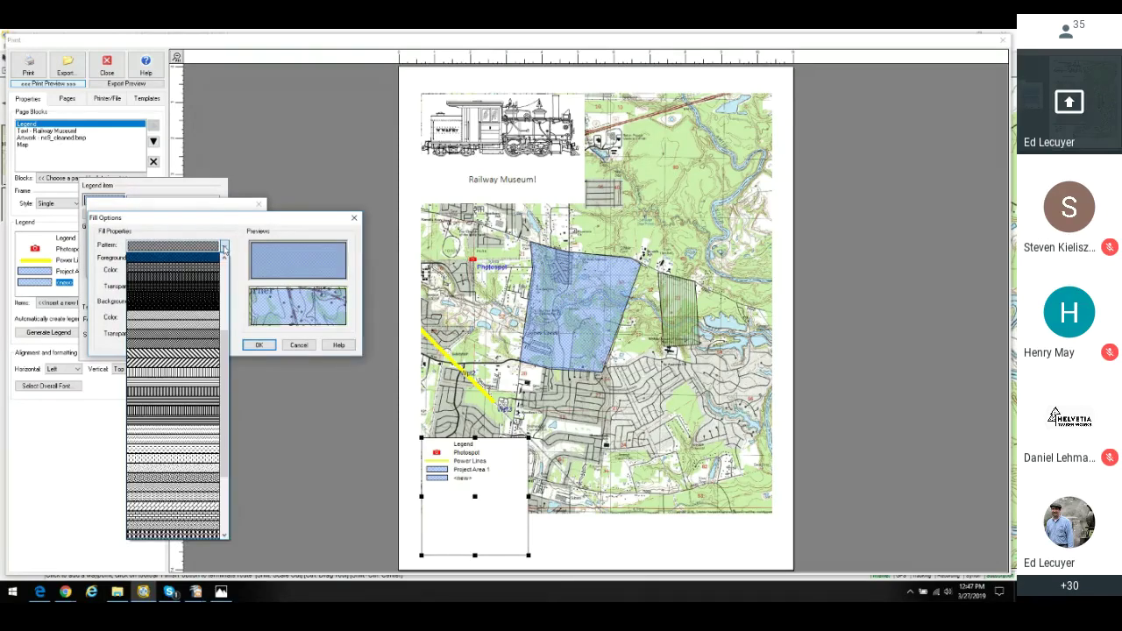
click(199, 378)
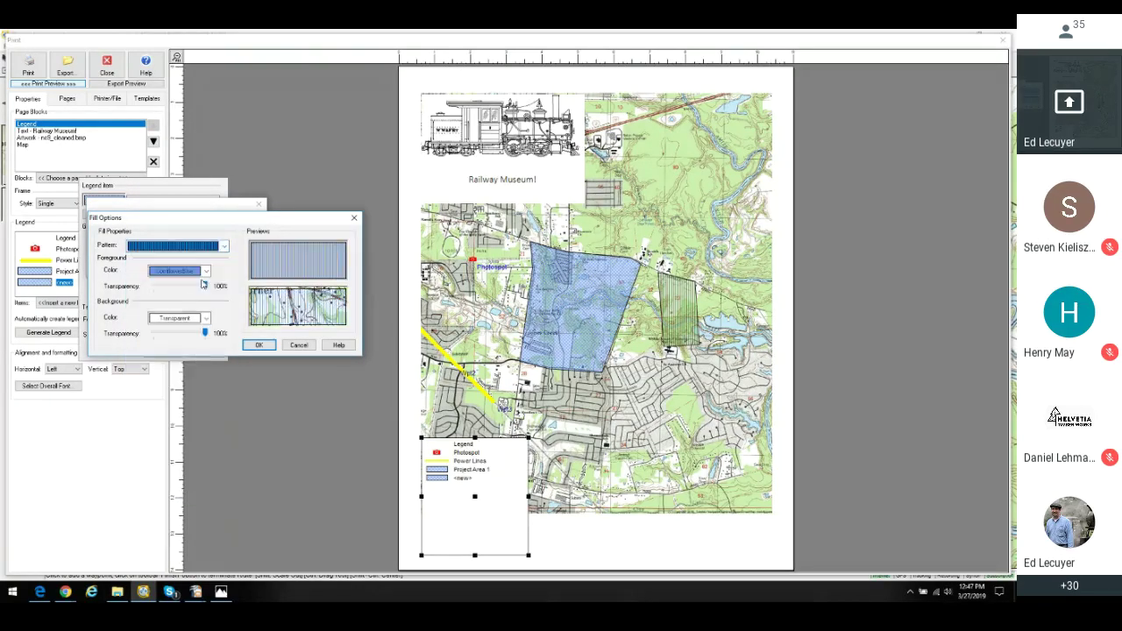
Confirm the vertical-line fill with the current foreground colour and start replacing the placeholder name.
click(206, 271)
click(207, 279)
click(260, 345)
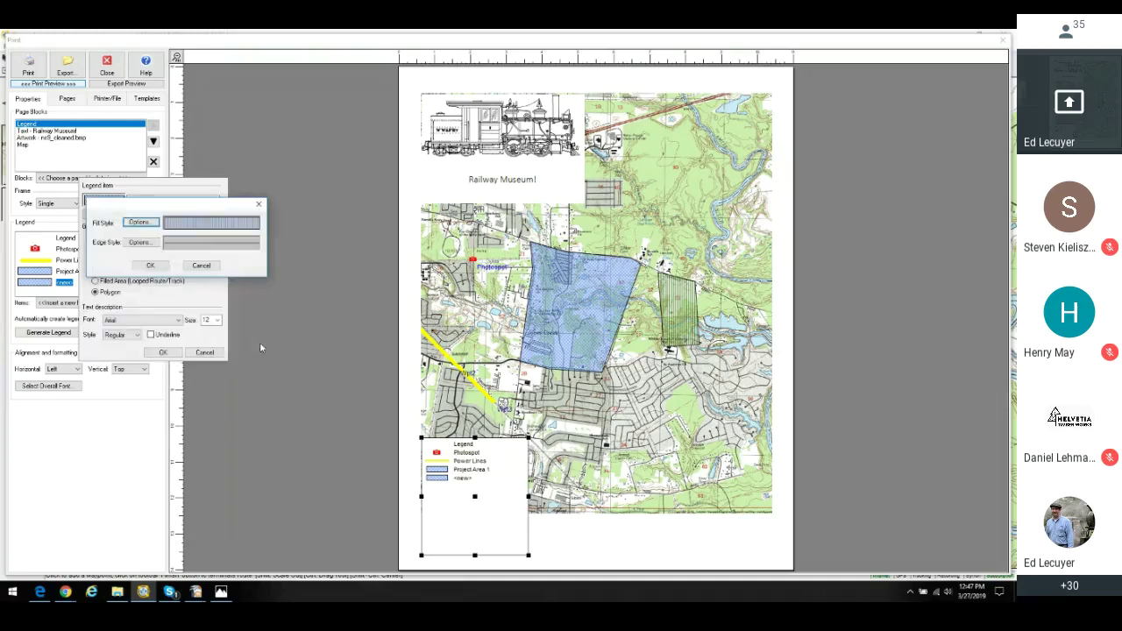
click(151, 265)
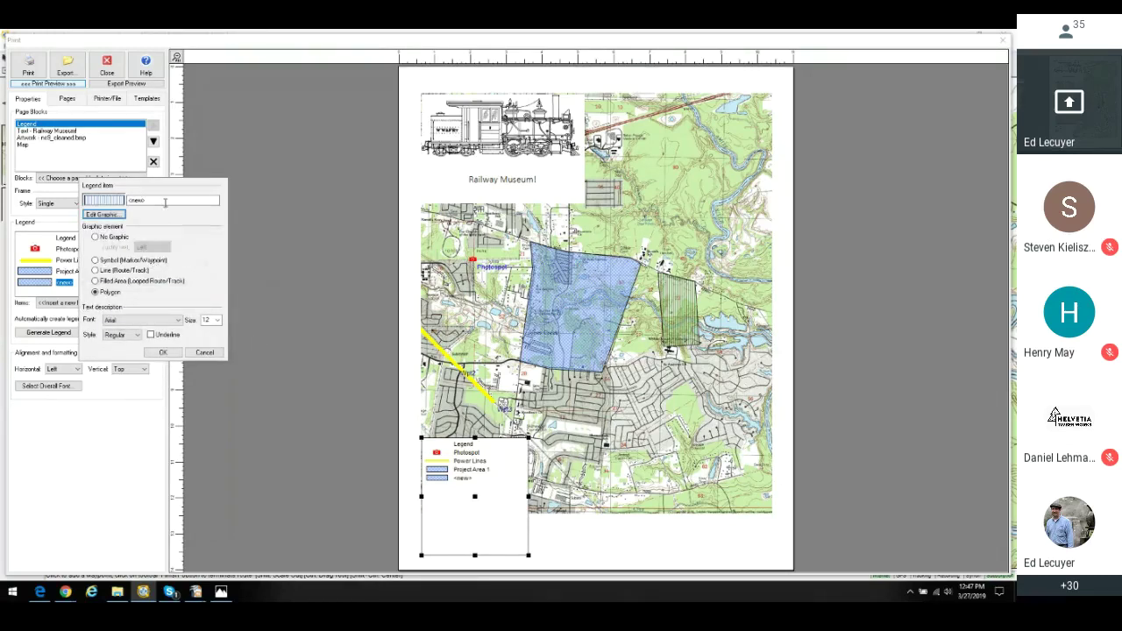
double_click(165, 202)
text(ff)
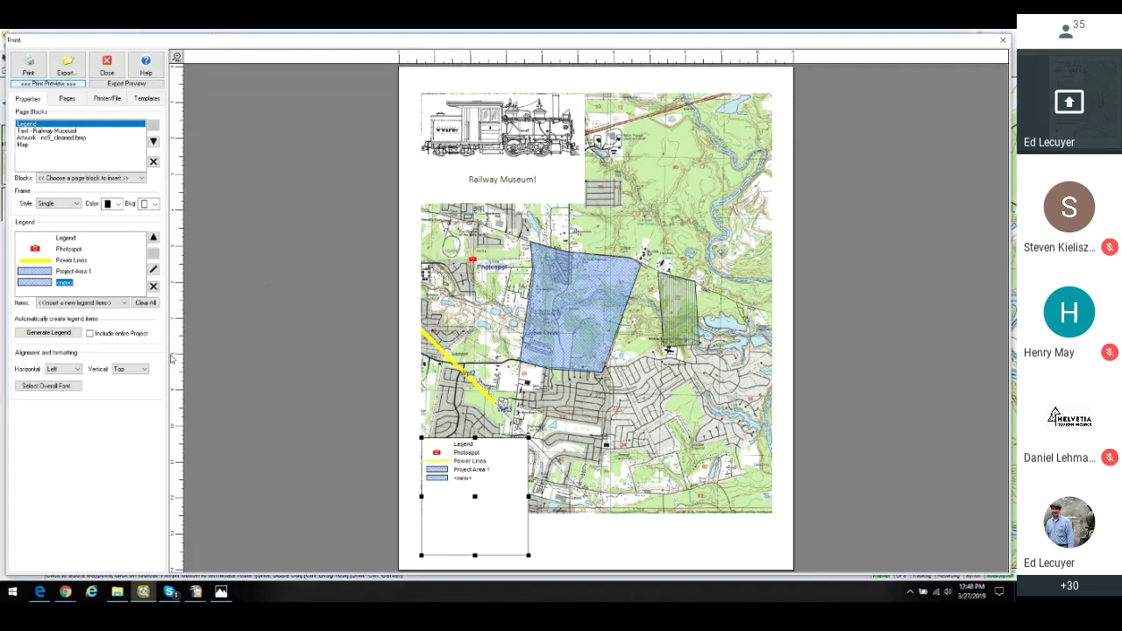
Add the Field 2 item to the legend and select Project Area 1 in the Legend list.
click(167, 353)
key(alt+Tab)
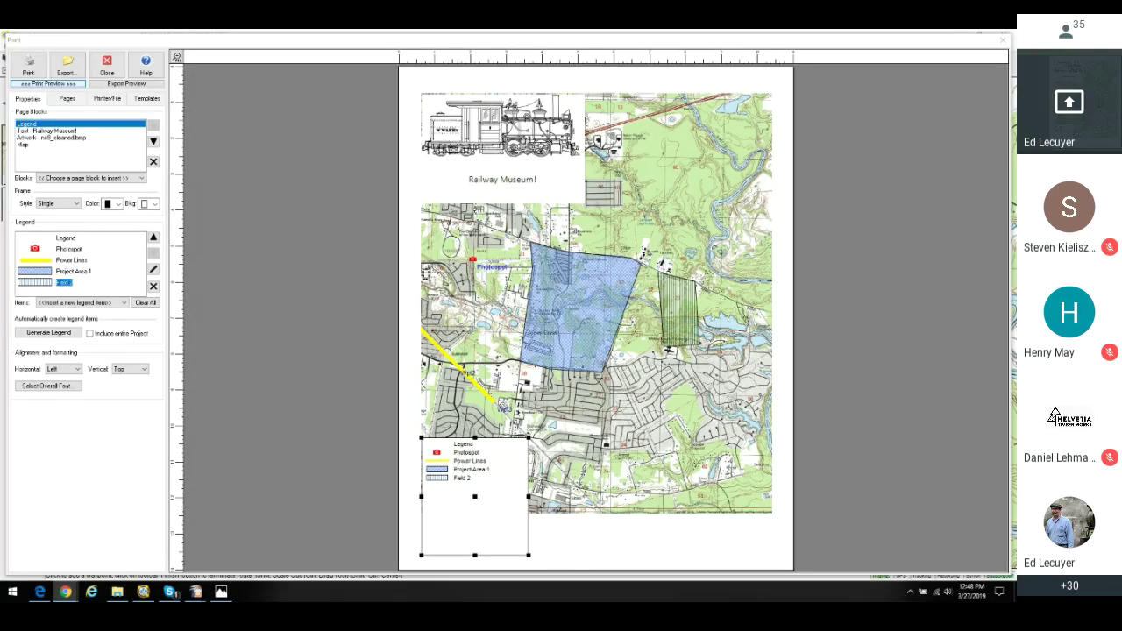
click(85, 272)
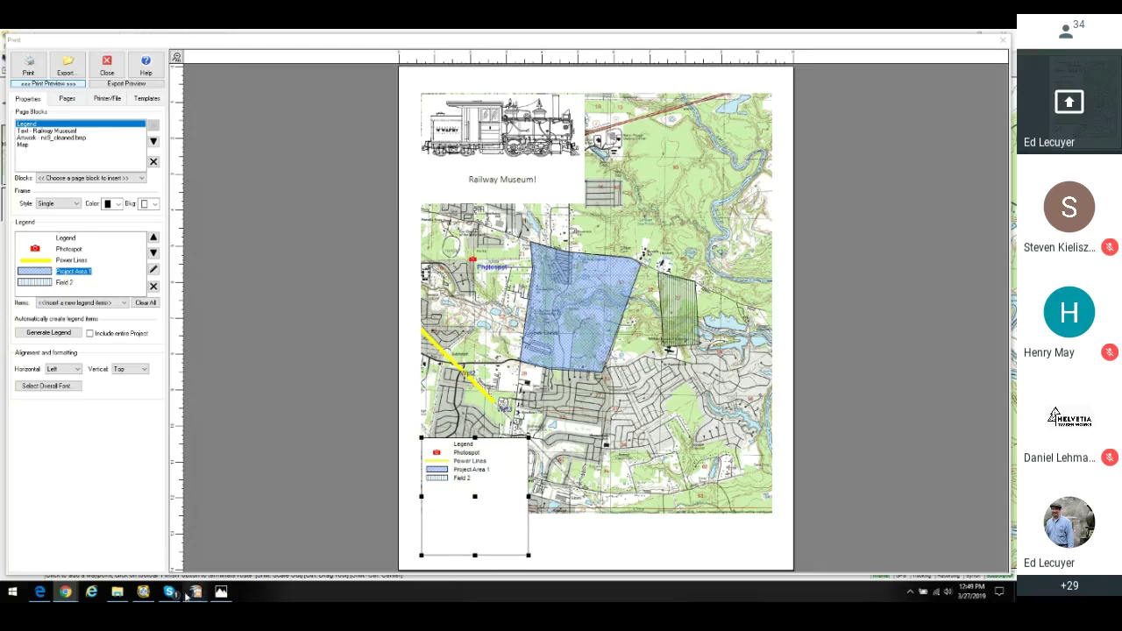
mouse_move(195, 594)
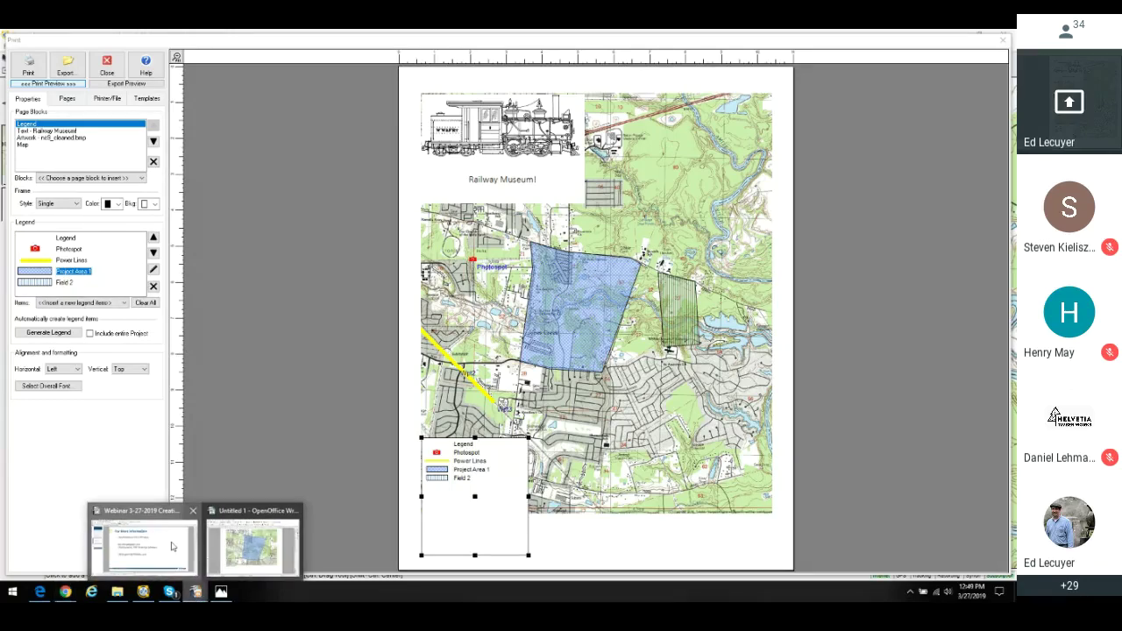
Switch to the Impress window and display slide 4, the Thank You closing slide.
click(172, 546)
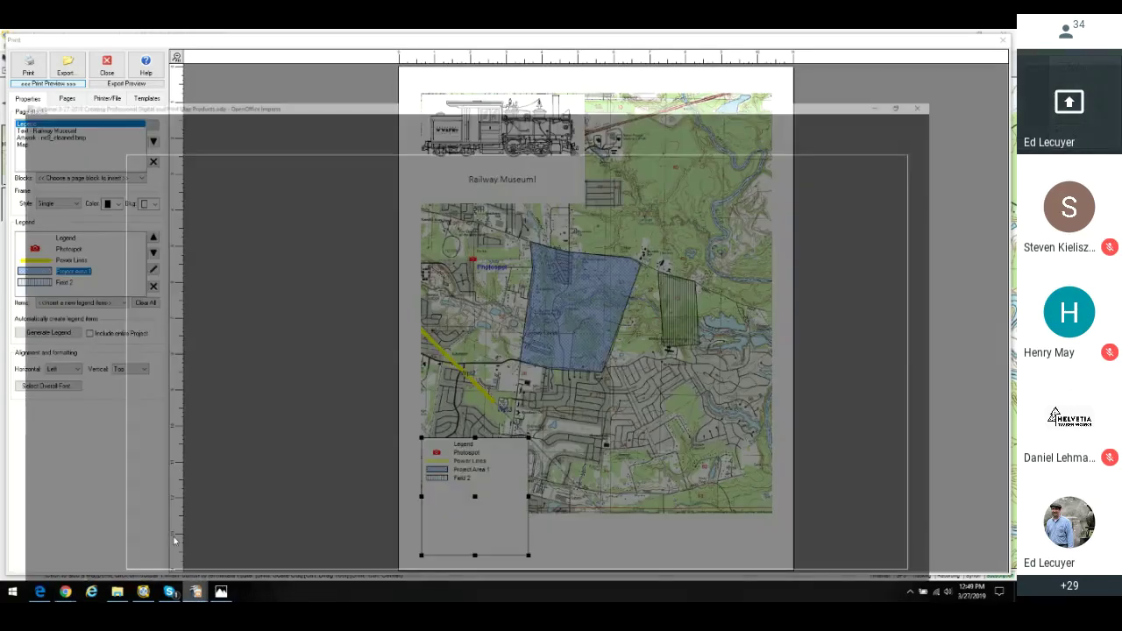
click(83, 297)
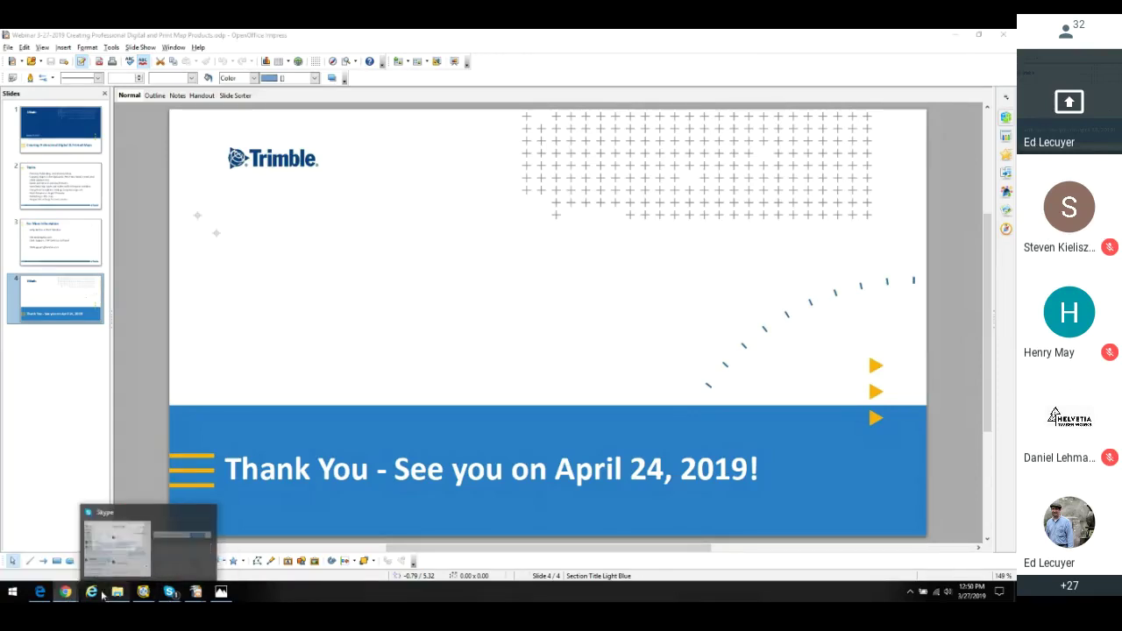
mouse_move(39, 597)
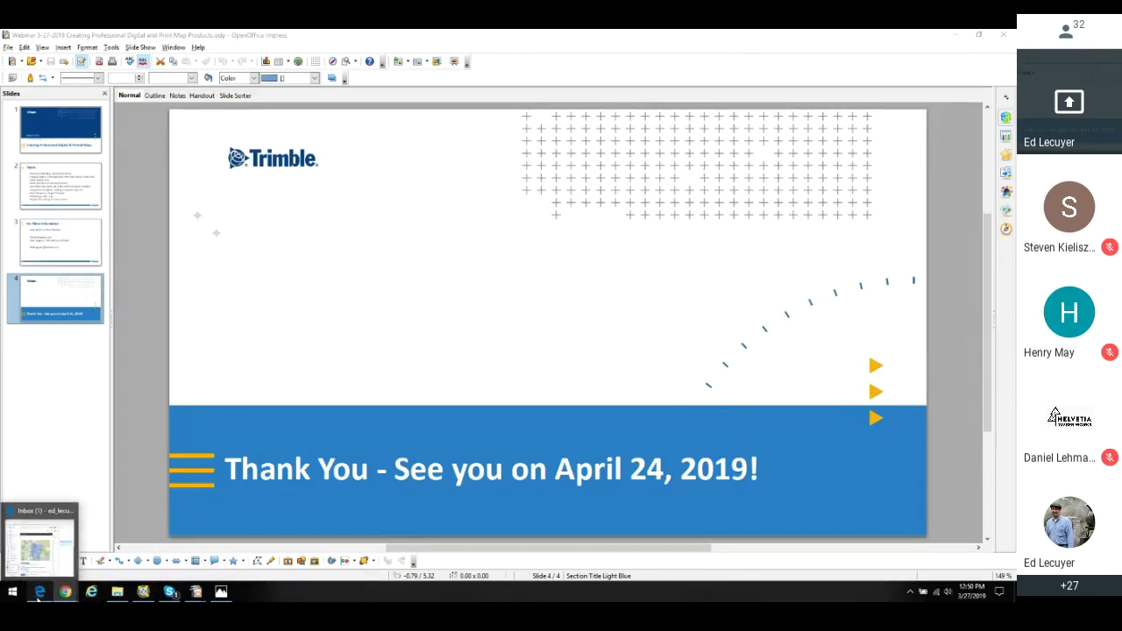
In a new Edge tab, load TNP.com and go to Support > TNP Desktop Software.
click(39, 597)
key(ctrl+t)
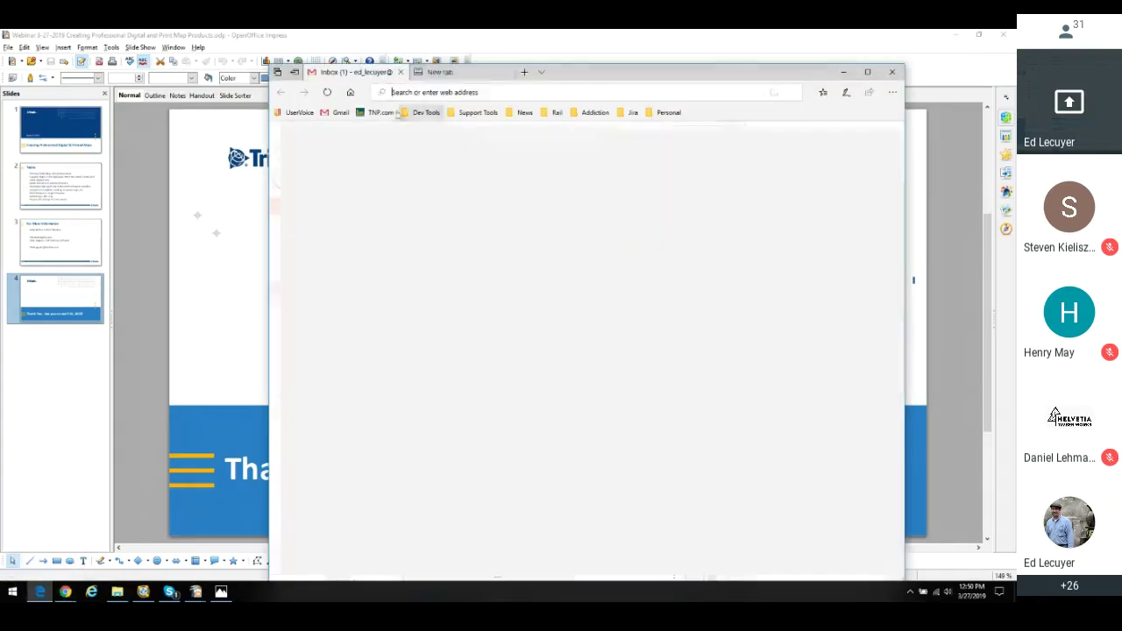
click(386, 113)
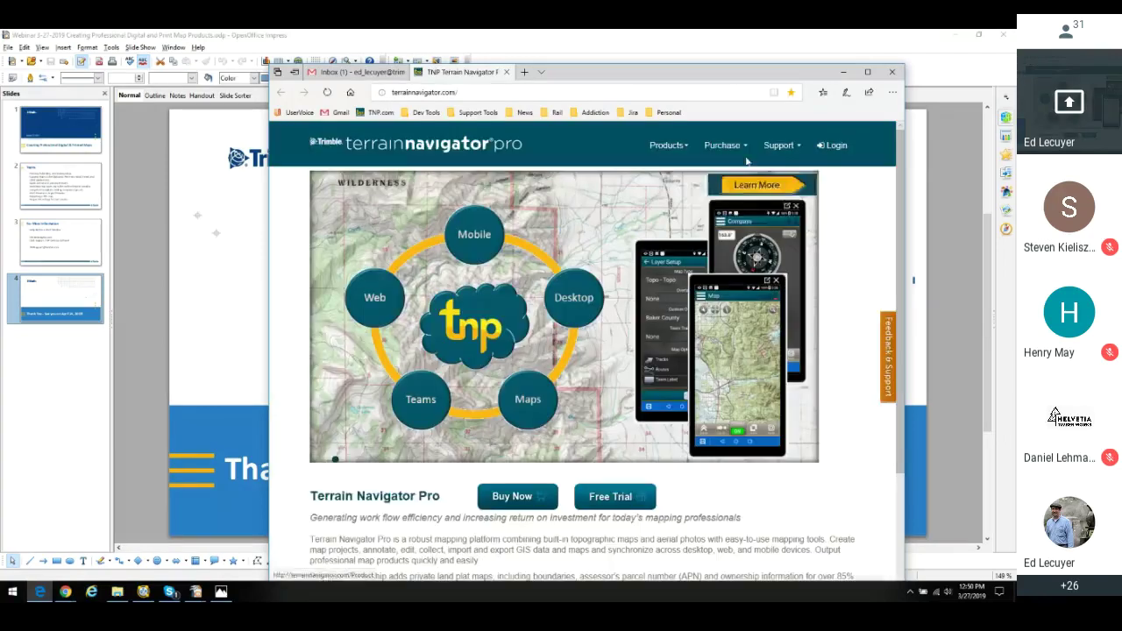
mouse_move(778, 145)
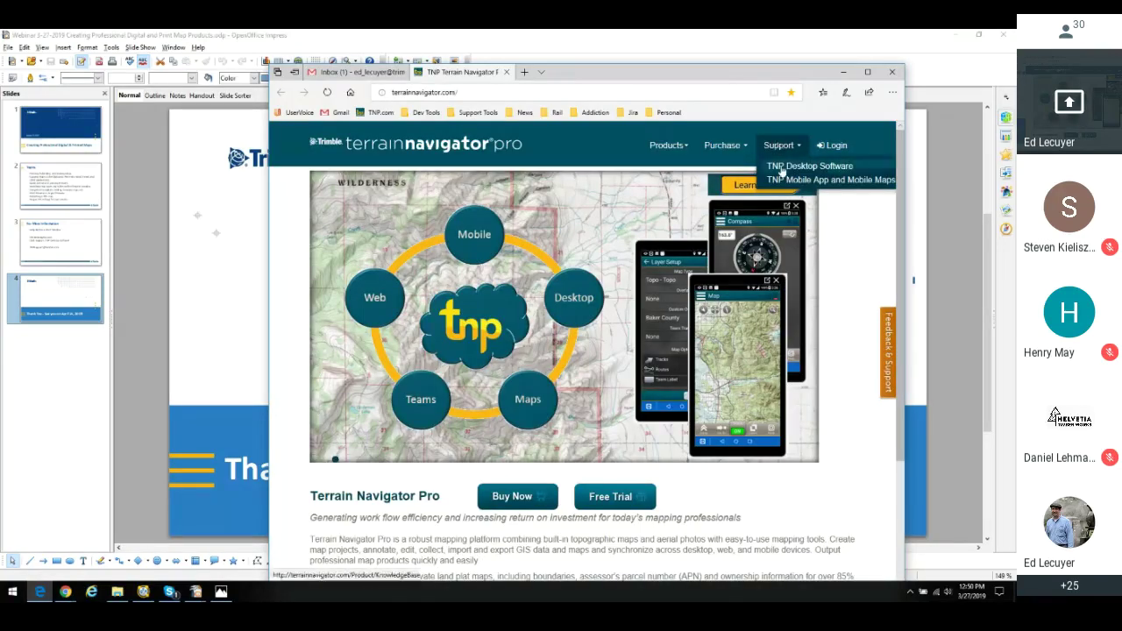
click(781, 171)
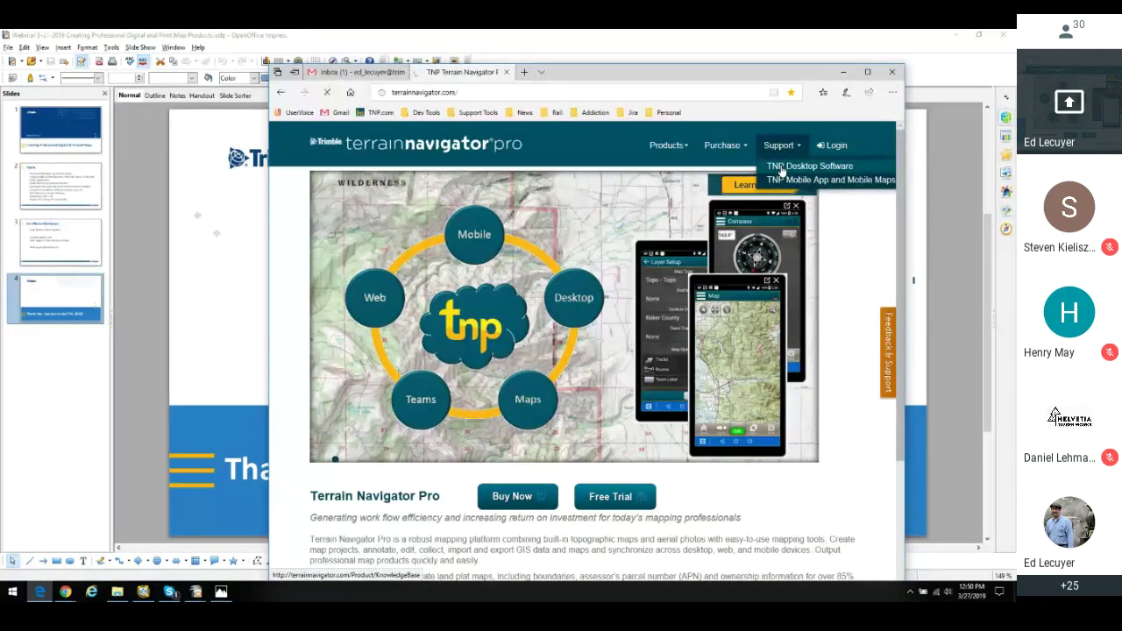
drag(651, 85, 629, 50)
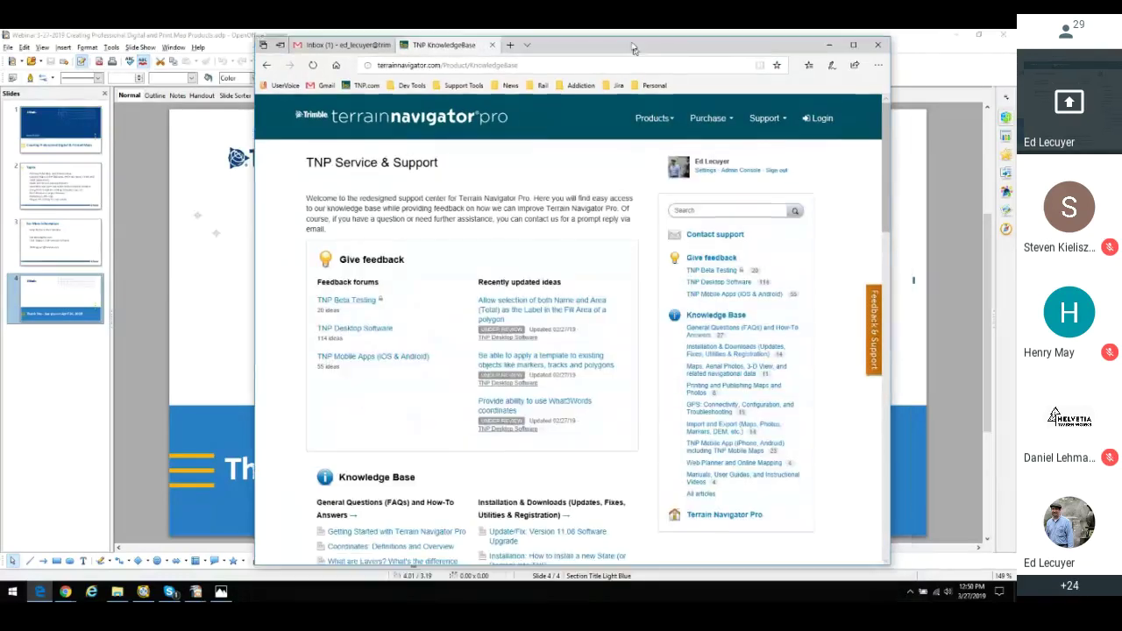
Search the knowledge base for 'template' and open 'Transferring Print Templates Between 2 Computers'.
click(680, 202)
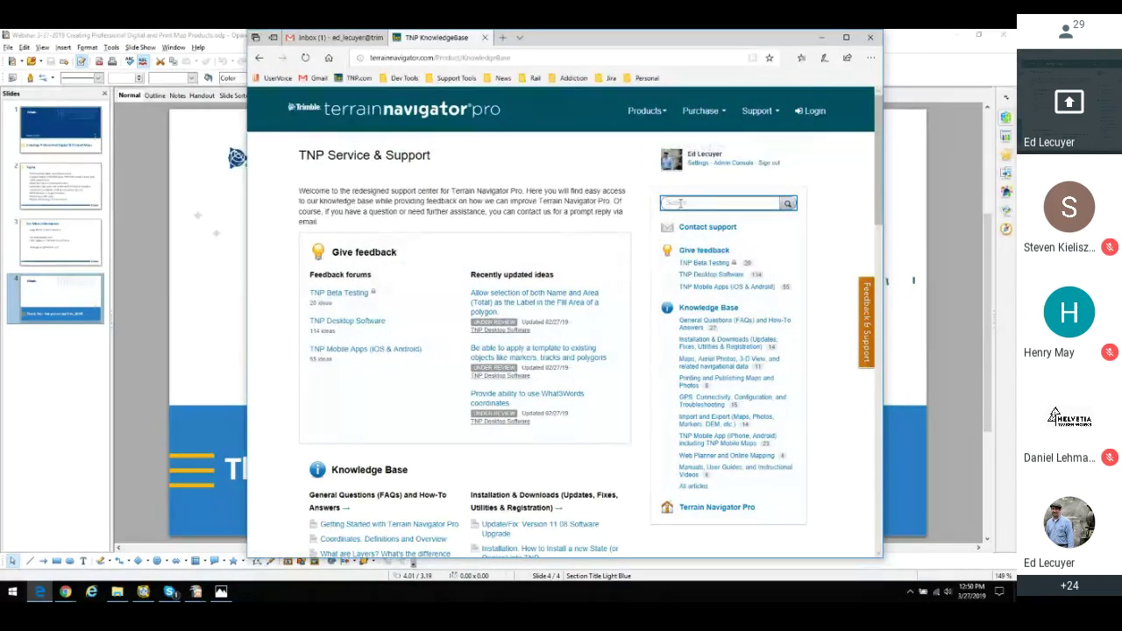
text(templa)
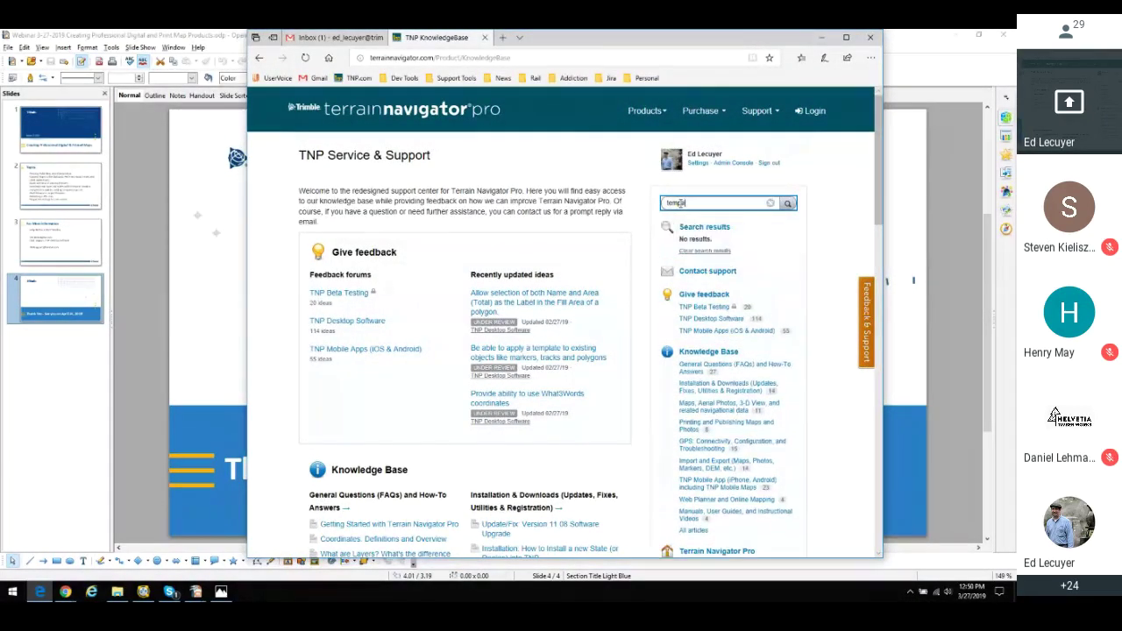
text(te)
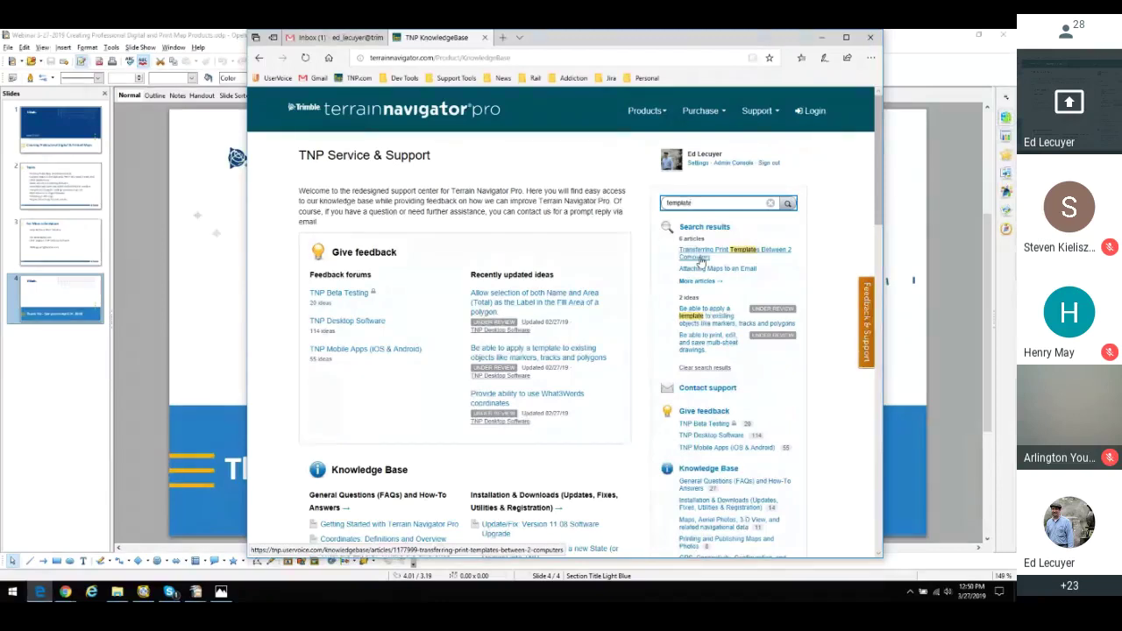
click(701, 259)
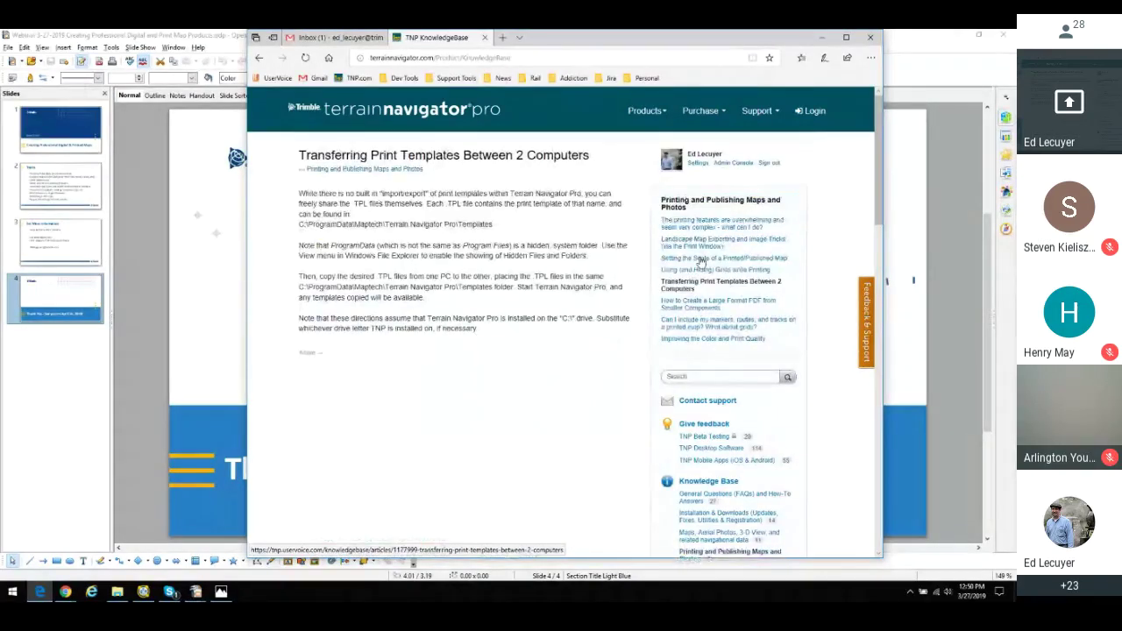